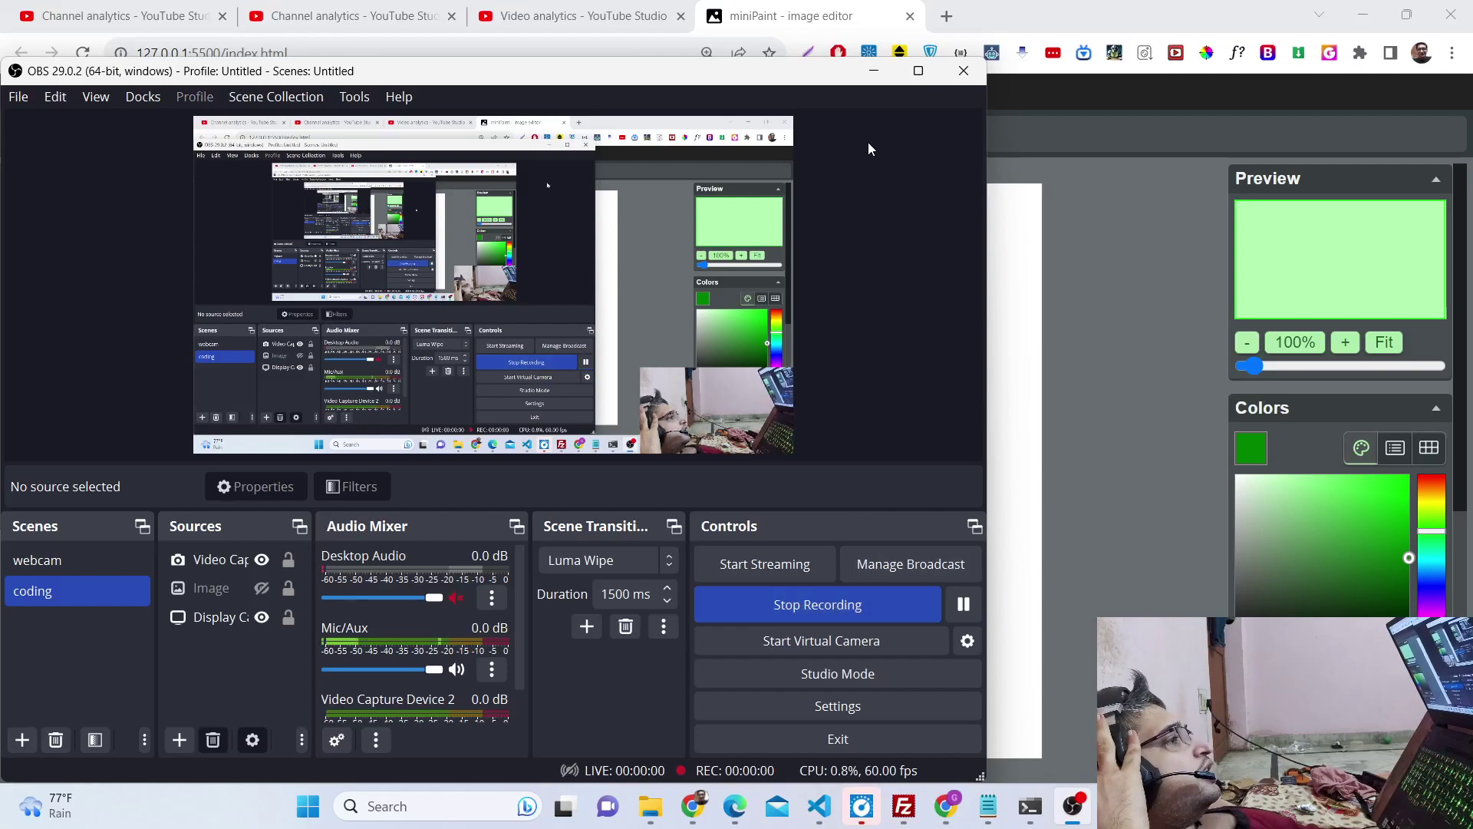
- Minimize the OBS window and reload the miniPaint page in the browser
{"action": "left_click", "coordinate": [874, 71]}
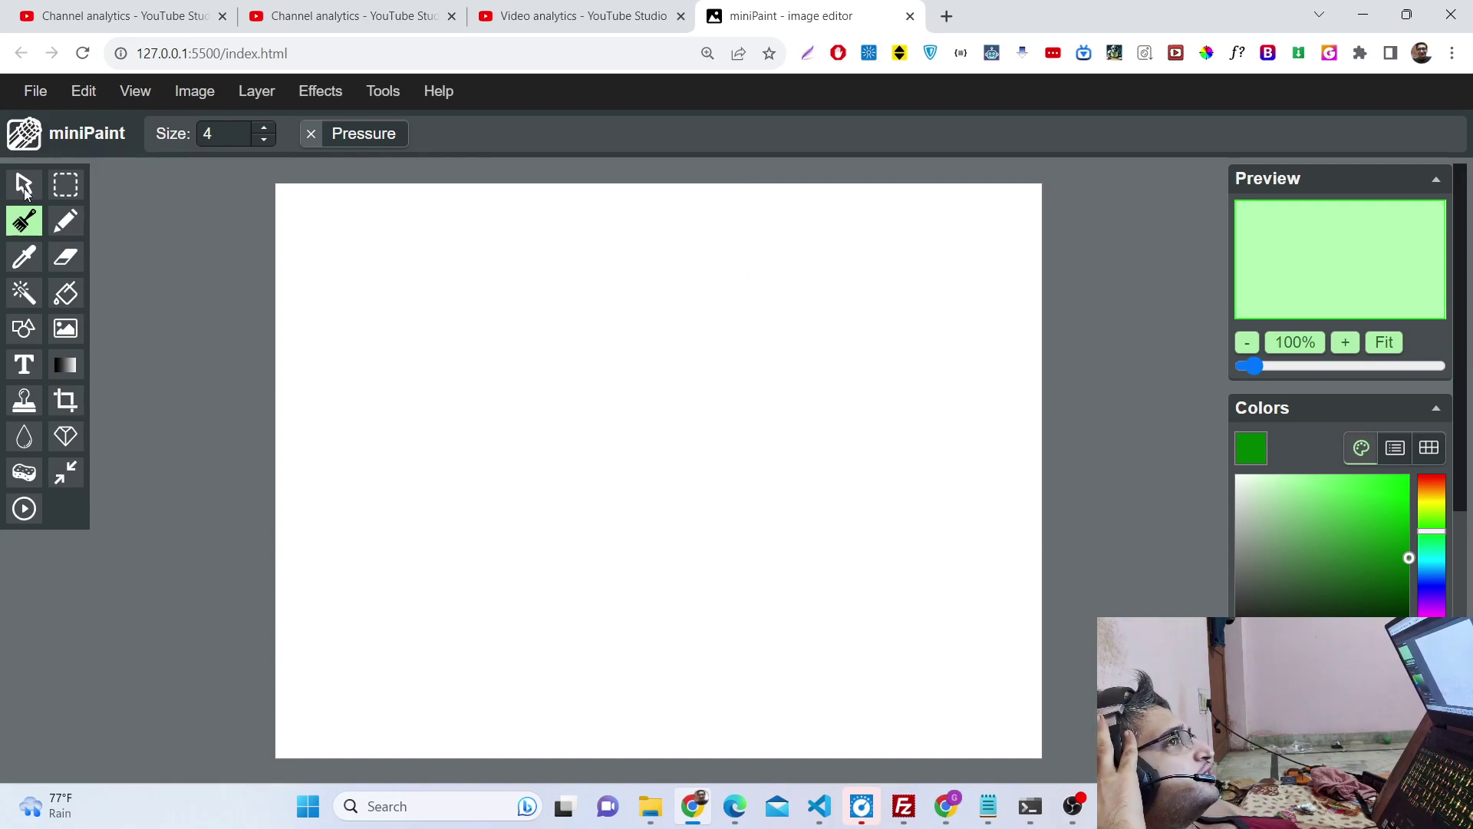
{"action": "scroll", "coordinate": [375, 421], "scroll_direction": "up", "scroll_amount": 3}
{"action": "scroll", "coordinate": [381, 421], "scroll_direction": "down", "scroll_amount": 4}
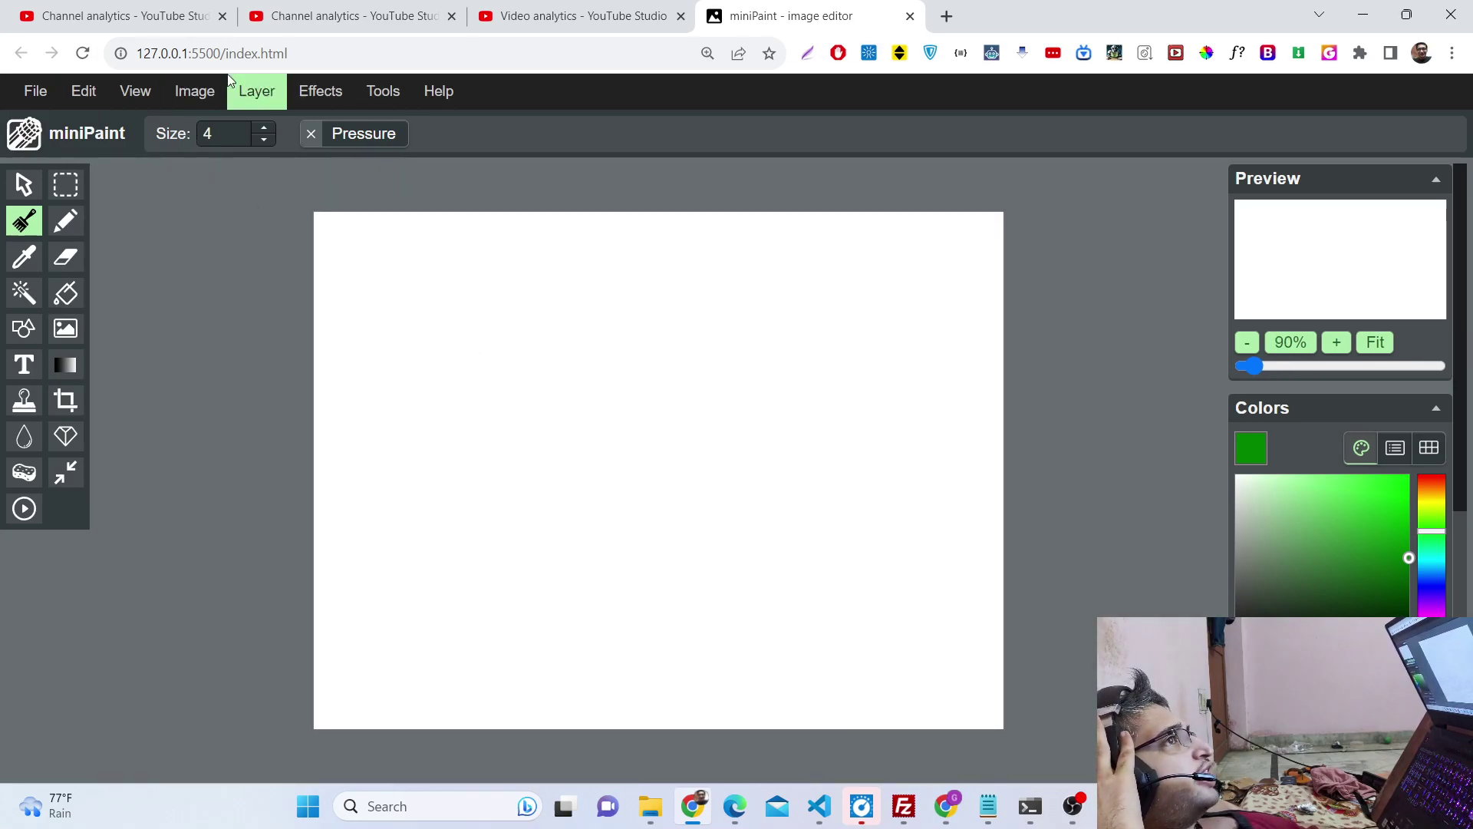
{"action": "left_click", "coordinate": [230, 54]}
{"action": "key", "text": "Return"}
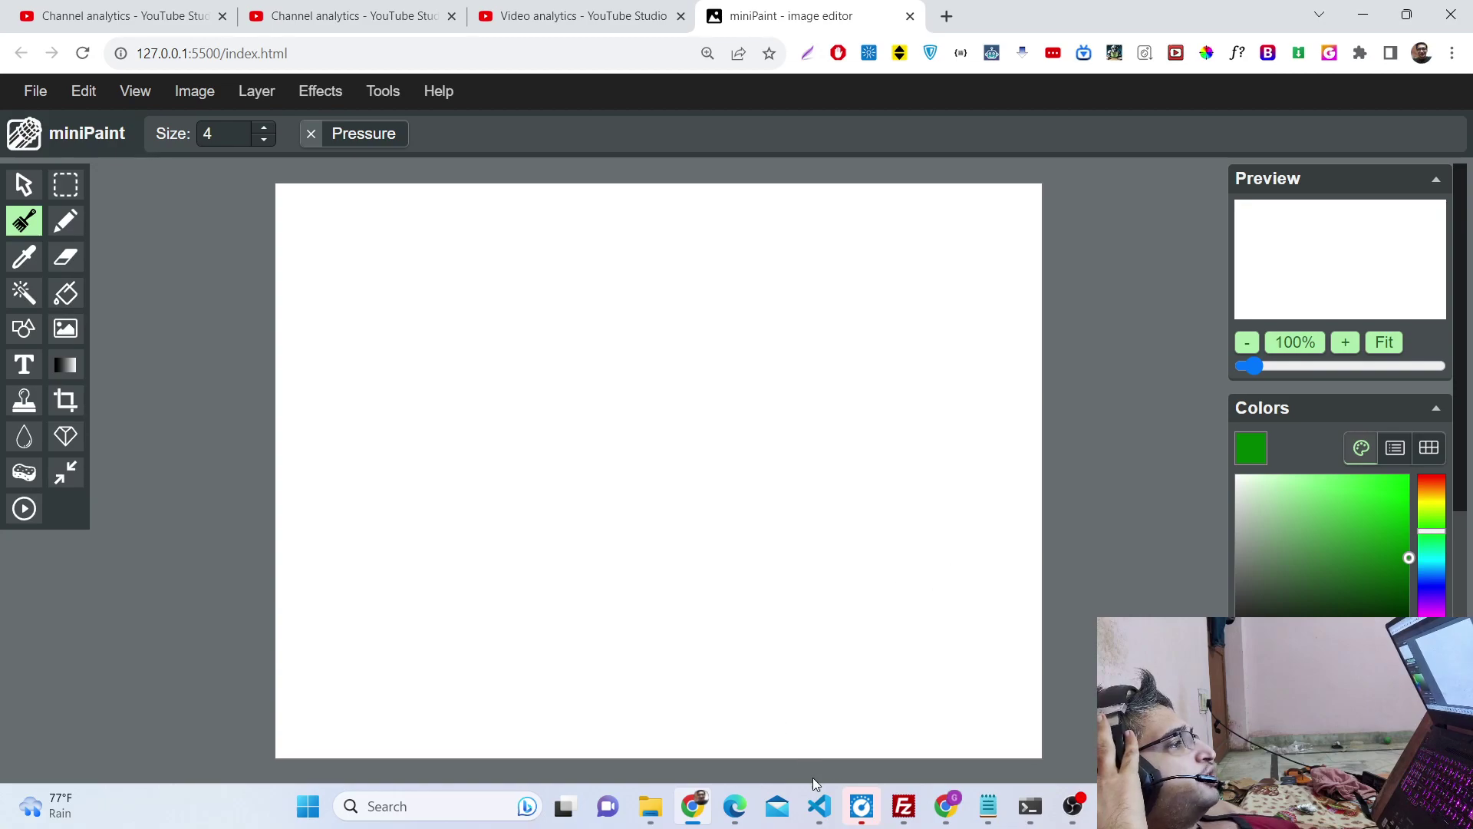
- Switch to the site's project in VS Code, dismiss the server notification and look through the index.html markup
{"action": "mouse_move", "coordinate": [820, 807]}
{"action": "left_click", "coordinate": [1025, 691]}
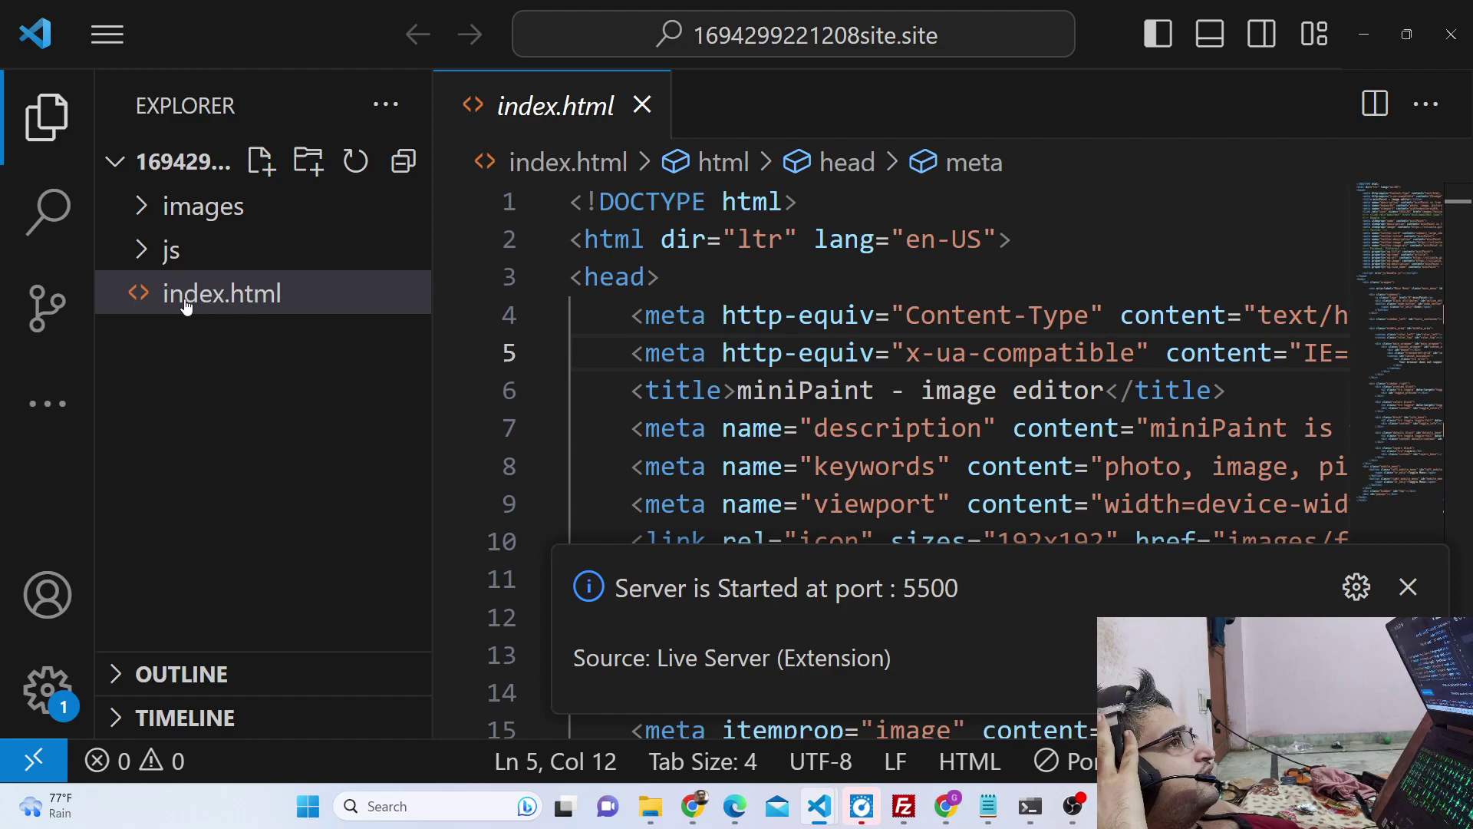
{"action": "left_click", "coordinate": [1408, 587]}
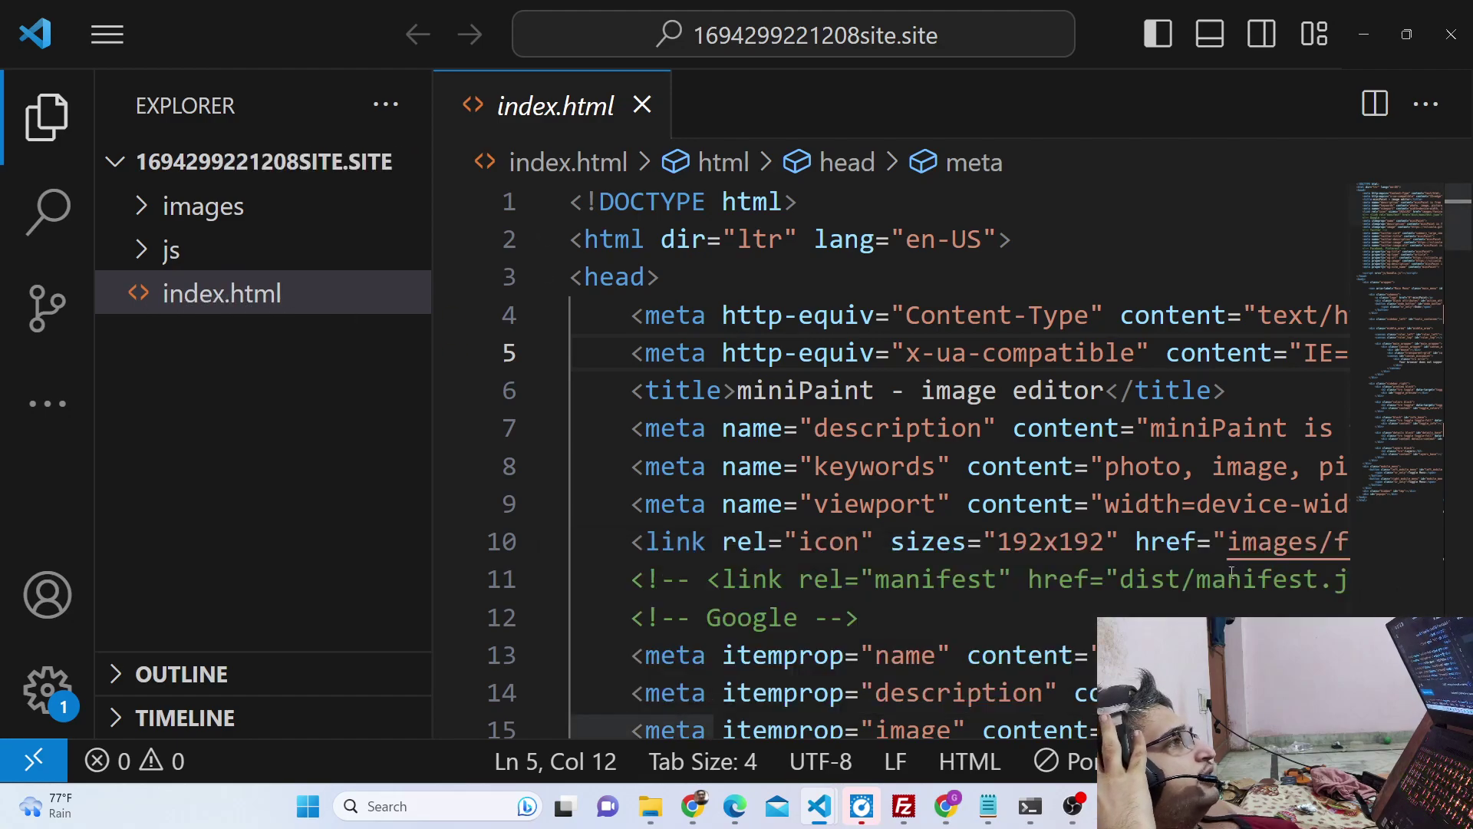
{"action": "scroll", "coordinate": [882, 455], "scroll_direction": "down", "scroll_amount": 2}
{"action": "scroll", "coordinate": [882, 454], "scroll_direction": "down", "scroll_amount": 10}
{"action": "scroll", "coordinate": [875, 439], "scroll_direction": "up", "scroll_amount": 12}
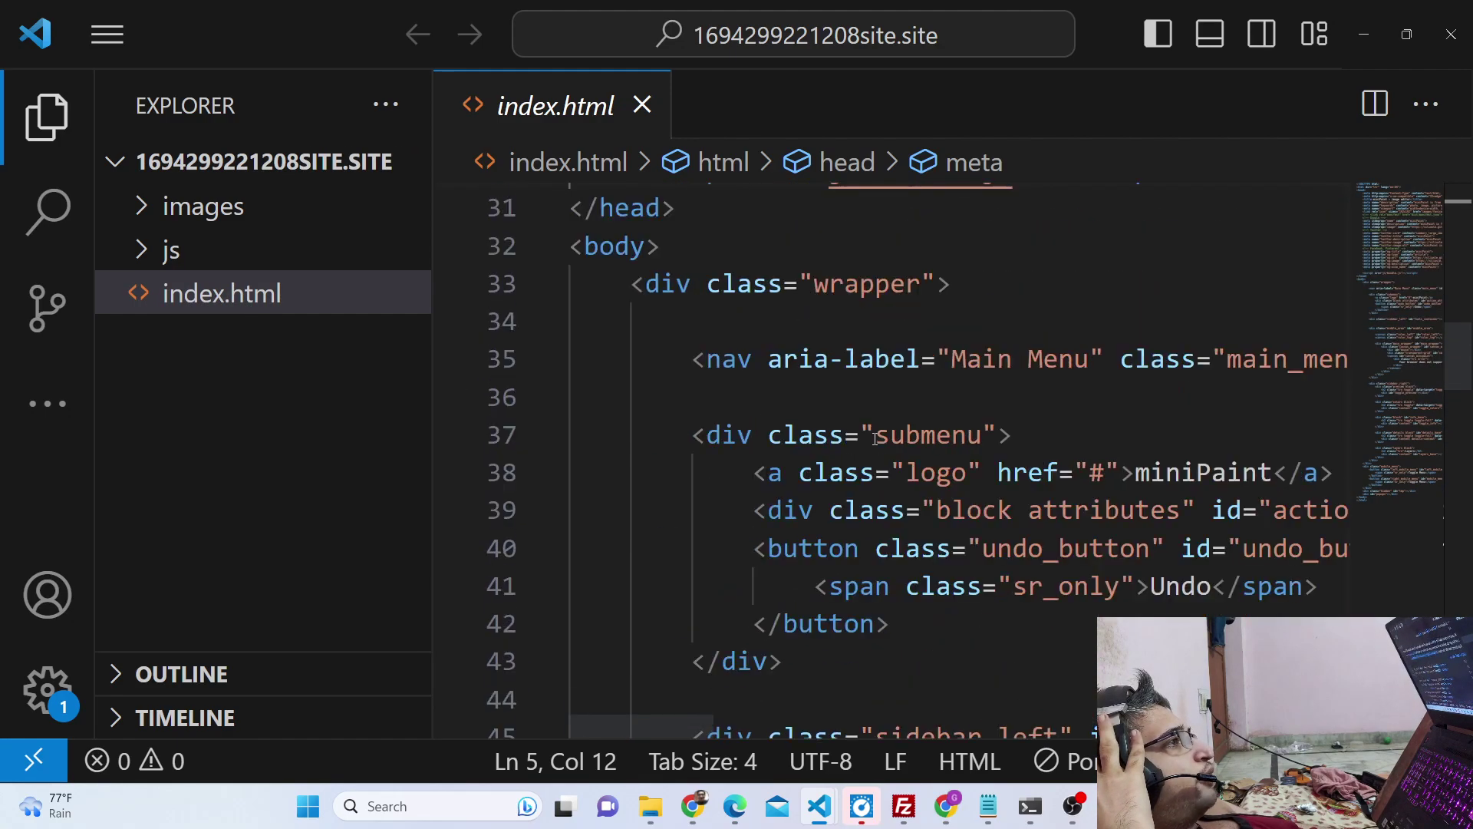
{"action": "scroll", "coordinate": [873, 437], "scroll_direction": "down", "scroll_amount": 10}
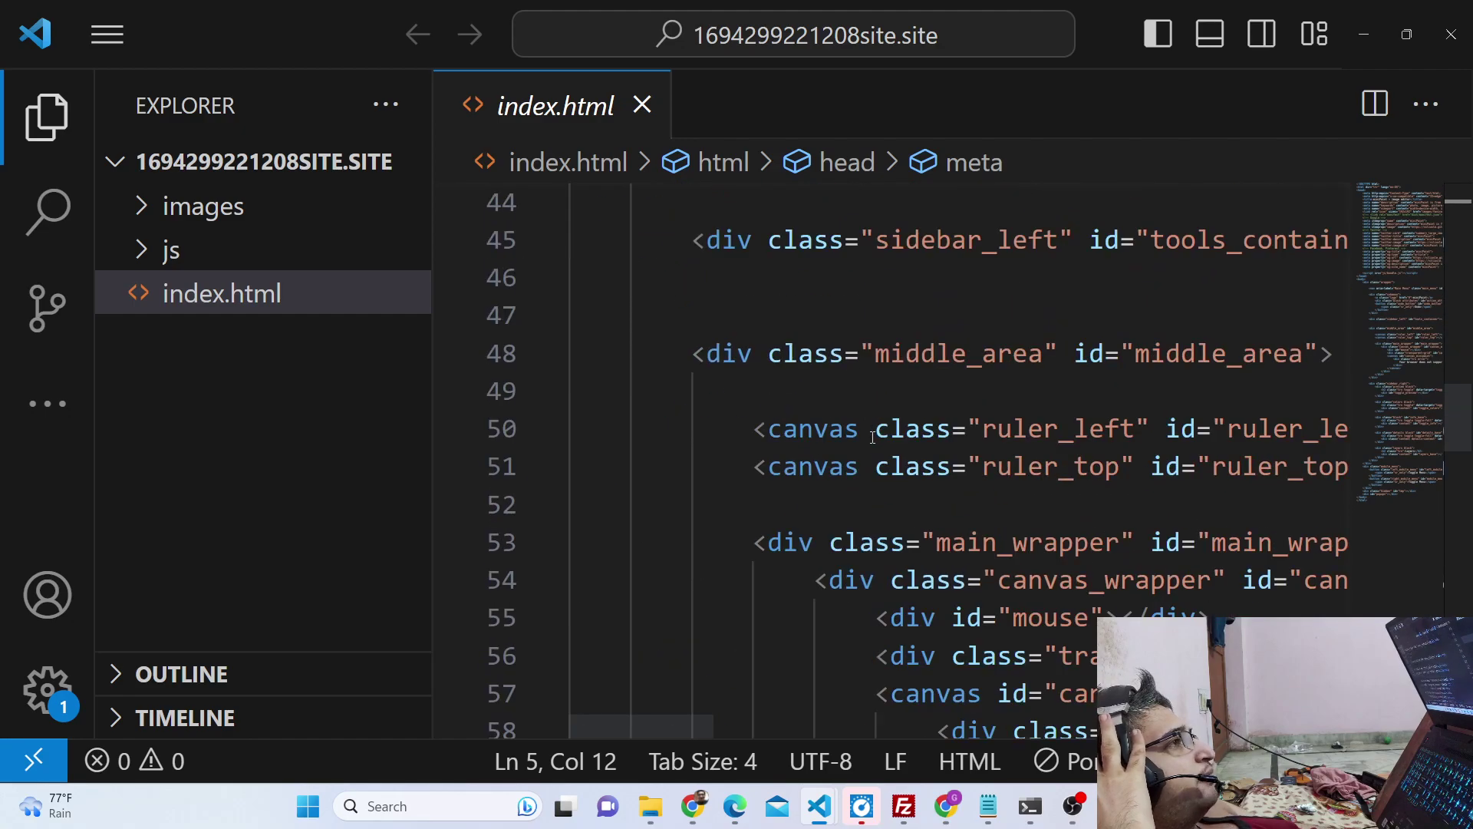
- View bundle.js from the js folder and return to the miniPaint page in Chrome
{"action": "left_click", "coordinate": [299, 261]}
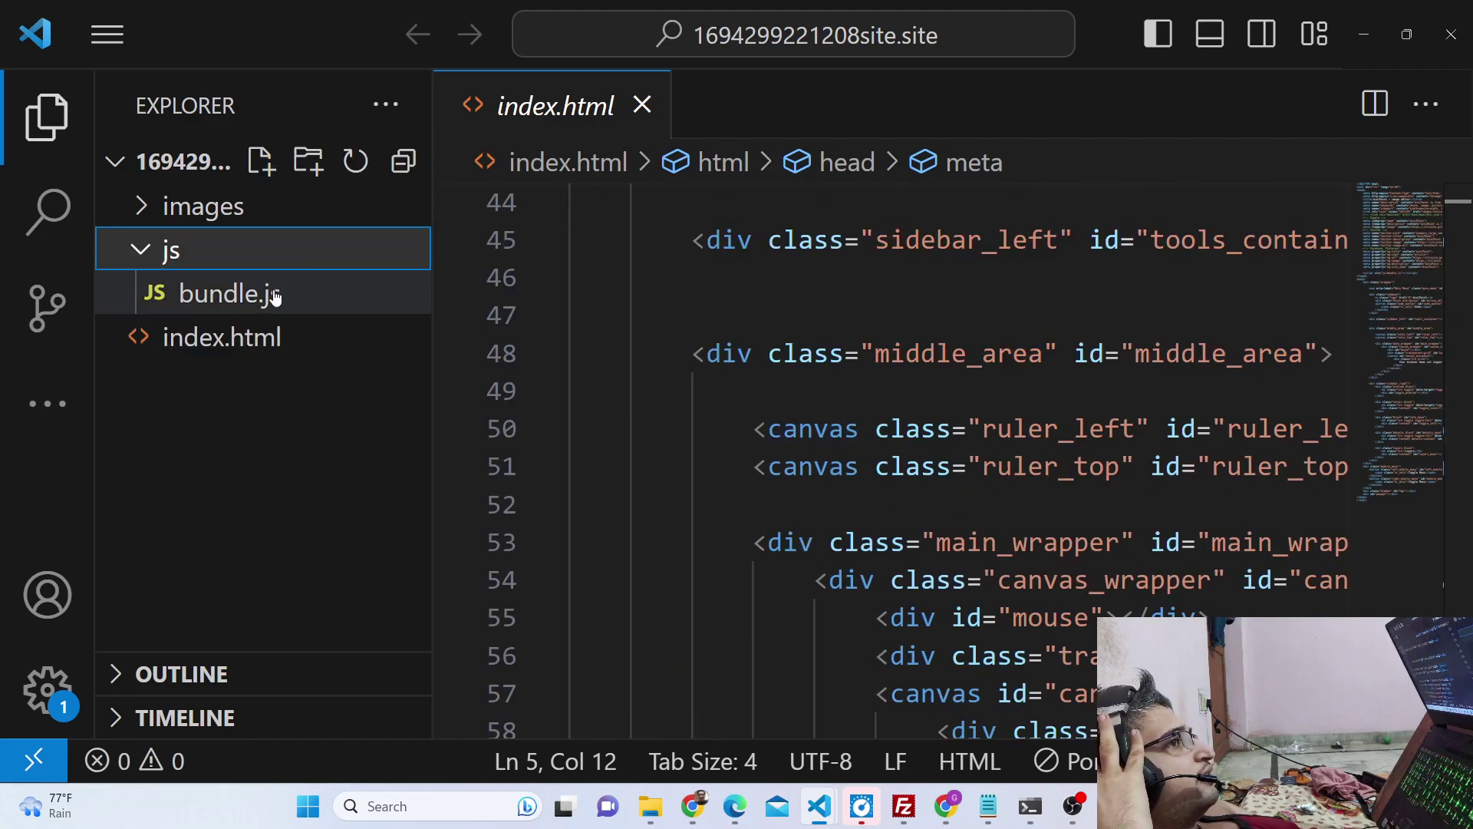
{"action": "left_click", "coordinate": [273, 295]}
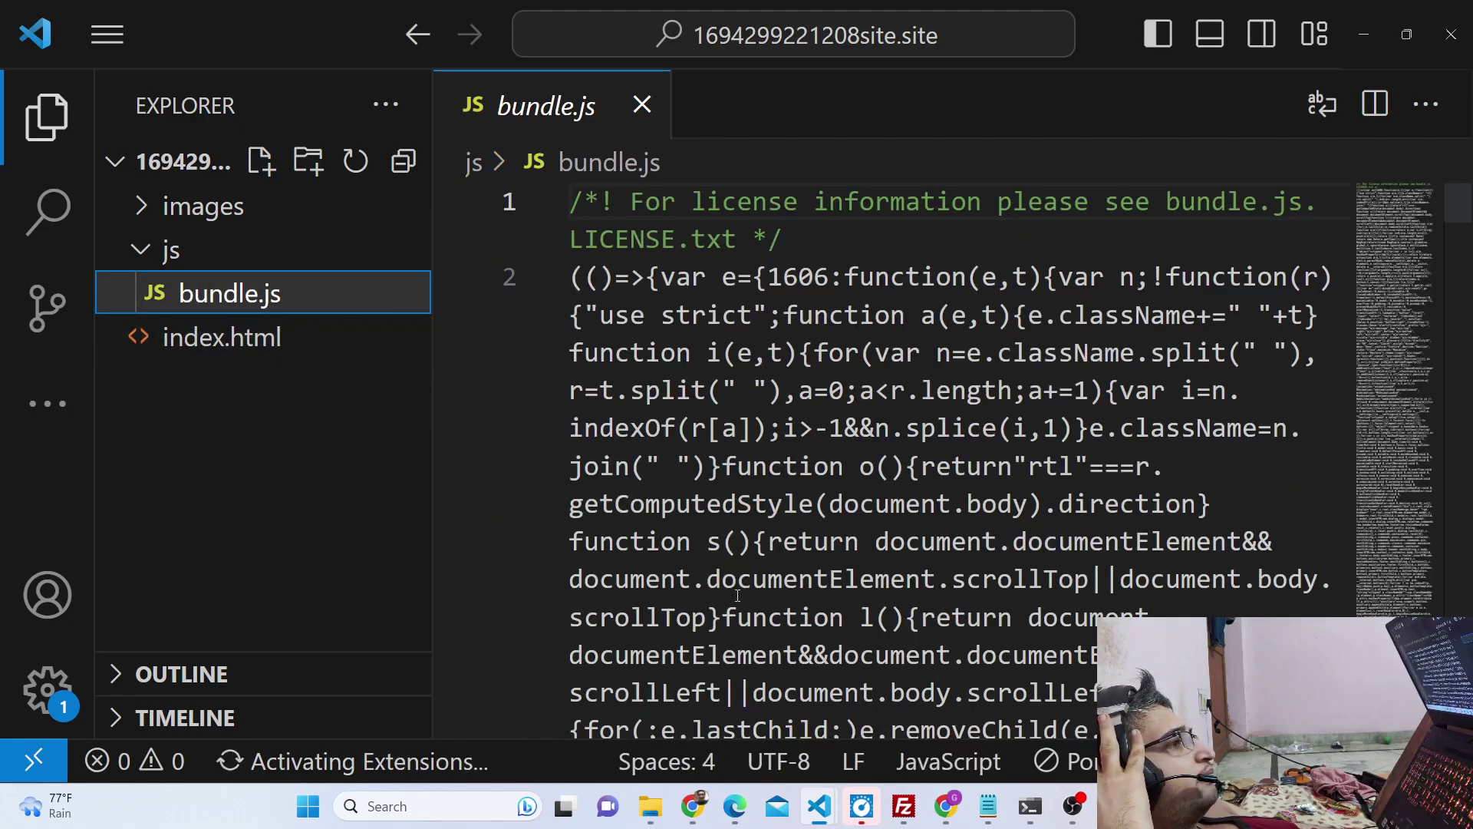
{"action": "left_click", "coordinate": [695, 812]}
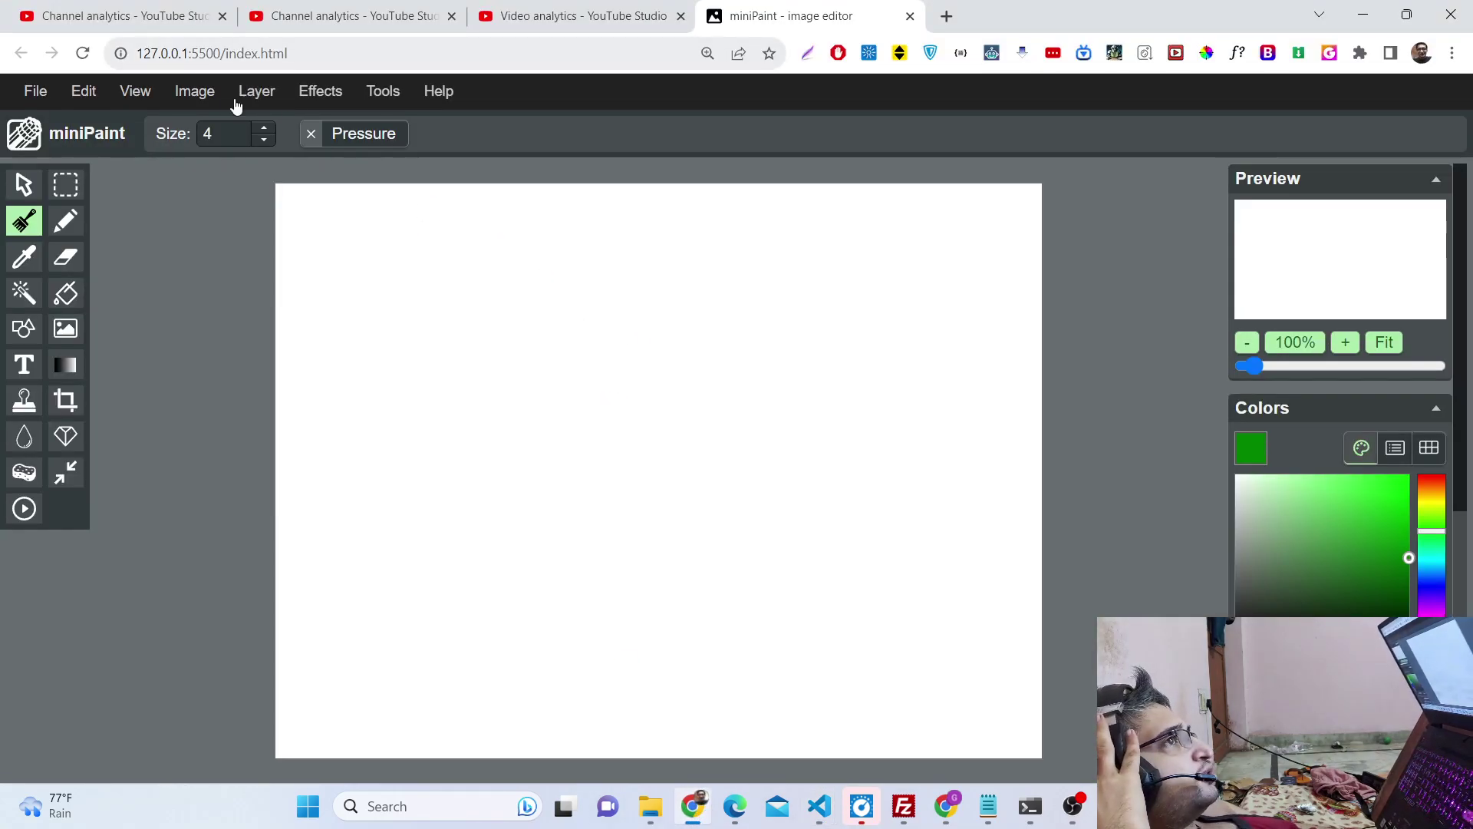
- Switch back to the VS Code project, open index.html and launch it with Live Server
{"action": "mouse_move", "coordinate": [819, 806]}
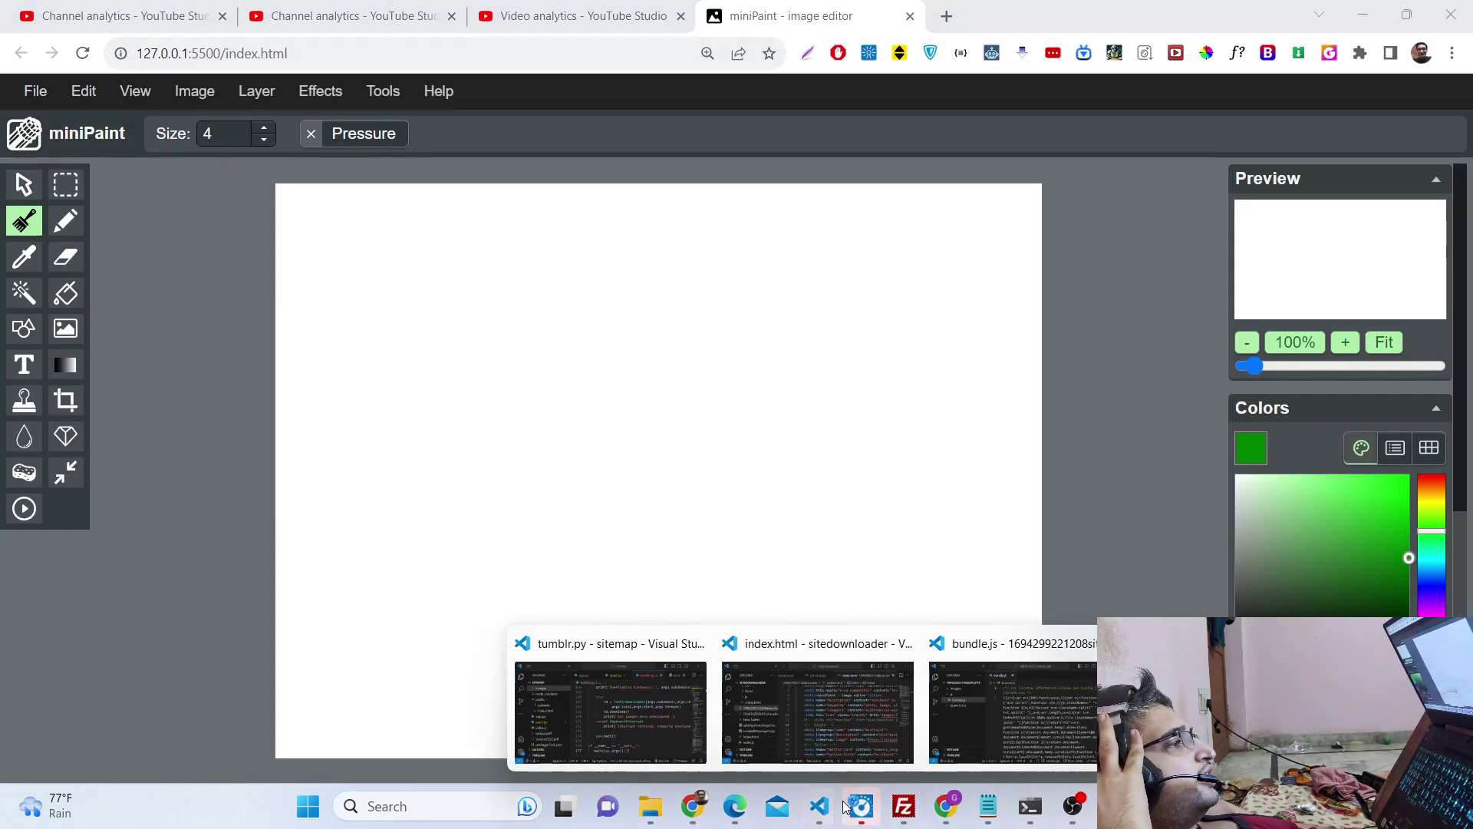
{"action": "left_click", "coordinate": [998, 728]}
{"action": "left_click", "coordinate": [322, 345]}
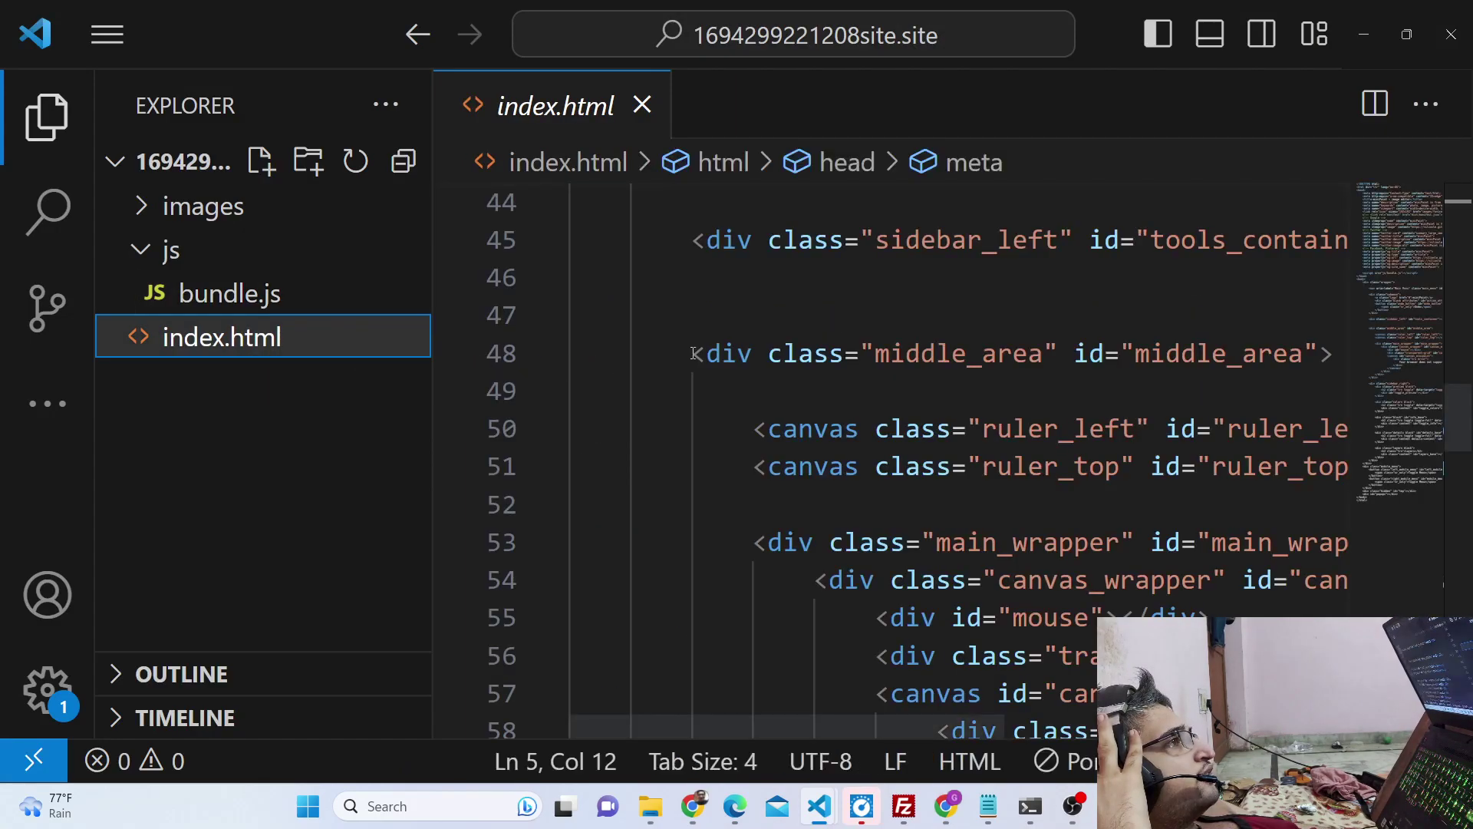
{"action": "right_click", "coordinate": [736, 353]}
{"action": "scroll", "coordinate": [844, 491], "scroll_direction": "down", "scroll_amount": 4}
{"action": "left_click", "coordinate": [894, 625]}
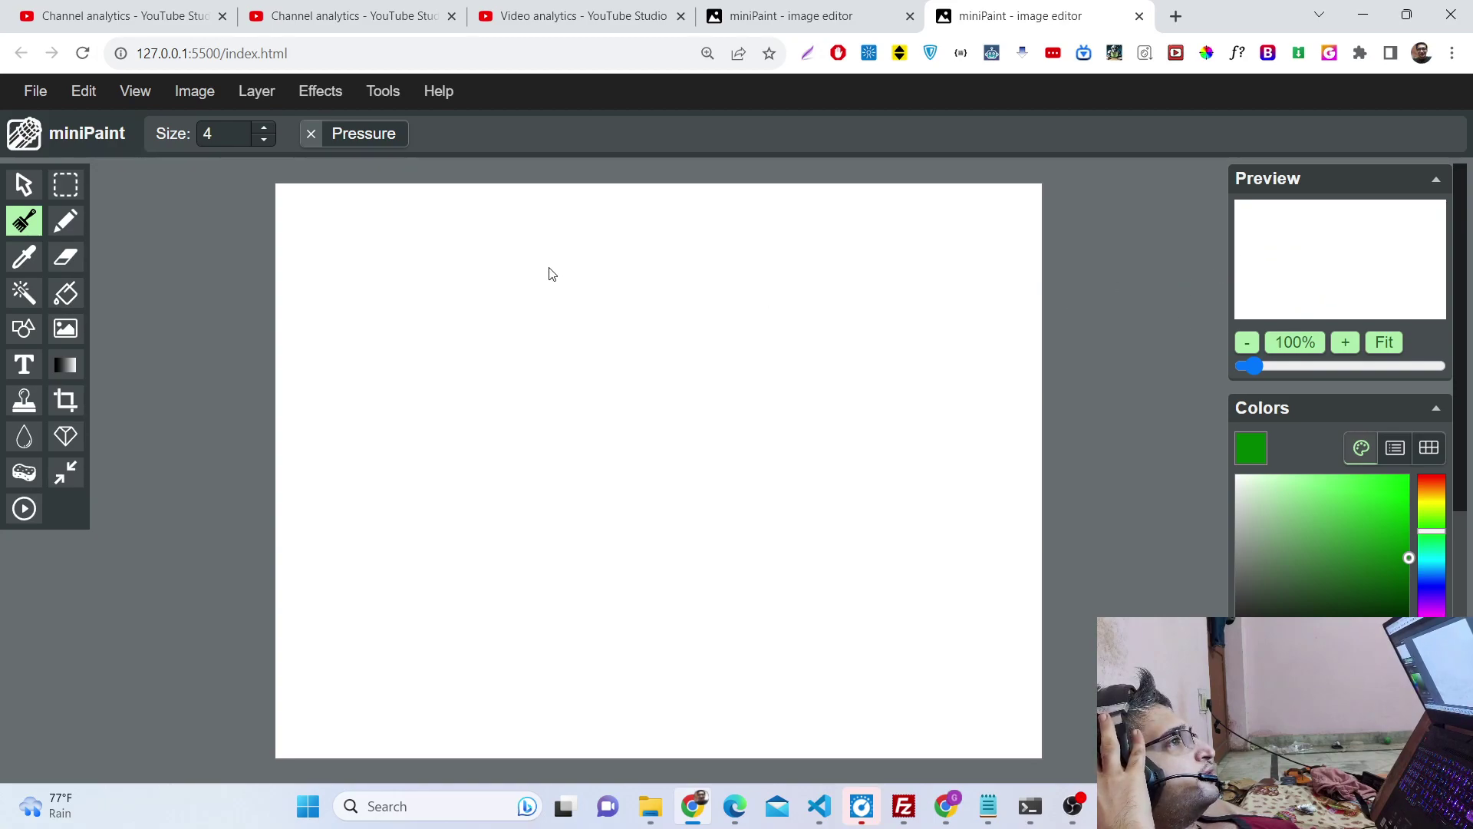
- Brush dark green handwriting over the canvas's upper part and a lighter green looped line near its lower edge
{"action": "mouse_move", "coordinate": [465, 234]}
{"action": "left_mouse_down"}
{"action": "mouse_move", "coordinate": [447, 306]}
{"action": "mouse_move", "coordinate": [455, 280]}
{"action": "mouse_move", "coordinate": [542, 321]}
{"action": "left_mouse_up"}
{"action": "mouse_move", "coordinate": [603, 260]}
{"action": "left_mouse_down"}
{"action": "mouse_move", "coordinate": [537, 278]}
{"action": "mouse_move", "coordinate": [587, 344]}
{"action": "mouse_move", "coordinate": [643, 322]}
{"action": "mouse_move", "coordinate": [750, 330]}
{"action": "mouse_move", "coordinate": [769, 307]}
{"action": "mouse_move", "coordinate": [838, 338]}
{"action": "mouse_move", "coordinate": [511, 379]}
{"action": "mouse_move", "coordinate": [500, 512]}
{"action": "mouse_move", "coordinate": [698, 467]}
{"action": "left_mouse_up"}
{"action": "mouse_move", "coordinate": [1328, 546]}
{"action": "left_mouse_down"}
{"action": "mouse_move", "coordinate": [1371, 510]}
{"action": "mouse_move", "coordinate": [1356, 510]}
{"action": "left_mouse_up"}
{"action": "mouse_move", "coordinate": [738, 602]}
{"action": "left_mouse_down"}
{"action": "mouse_move", "coordinate": [731, 613]}
{"action": "mouse_move", "coordinate": [751, 626]}
{"action": "left_mouse_up"}
{"action": "left_click_drag", "start_coordinate": [912, 629], "coordinate": [1027, 614]}
- Change the brush color to bright violet and draw a short scribble below the dark green handwriting
{"action": "left_click", "coordinate": [1432, 596]}
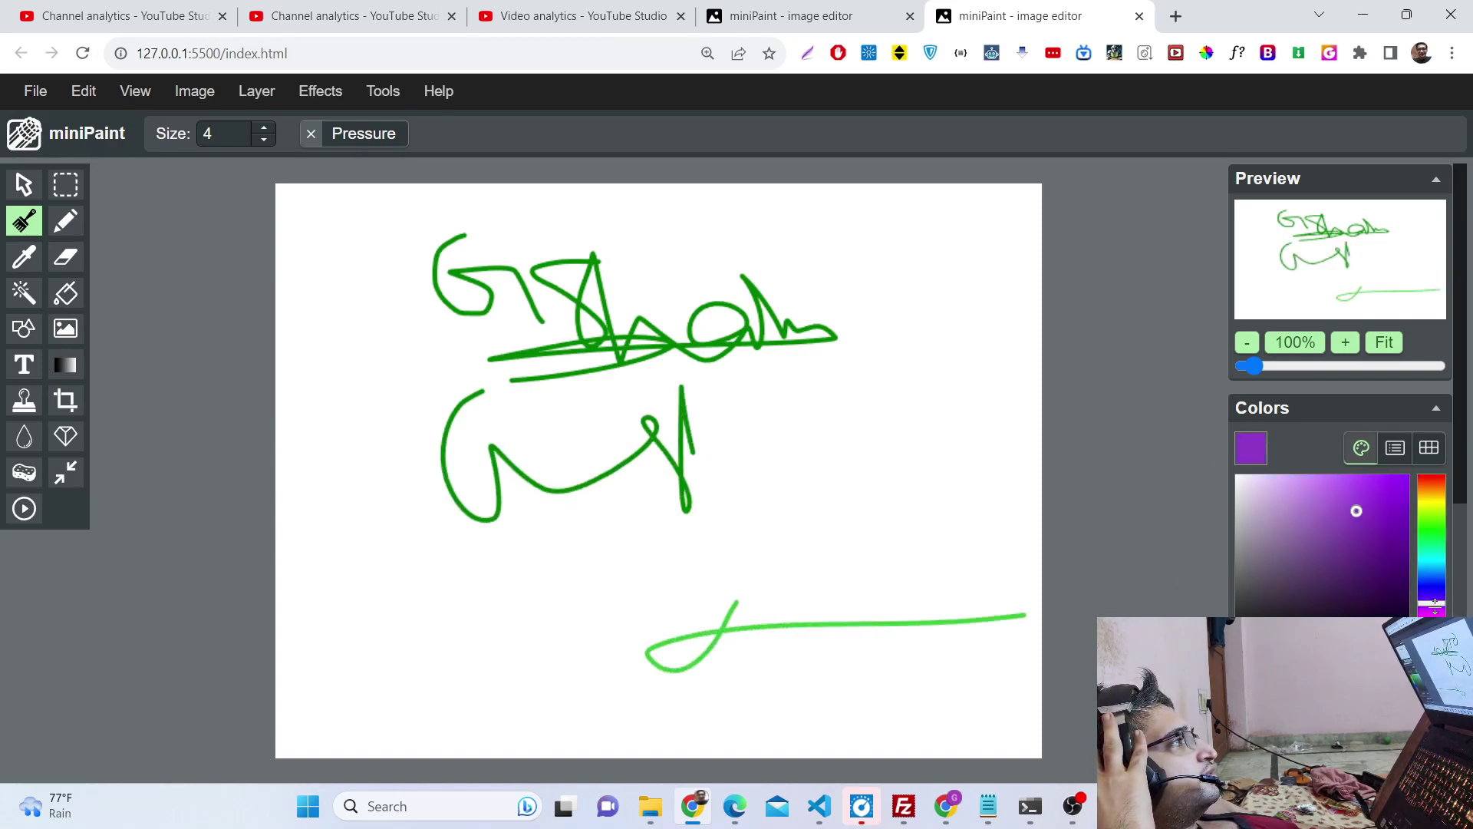
{"action": "left_click_drag", "start_coordinate": [1375, 499], "coordinate": [1381, 486]}
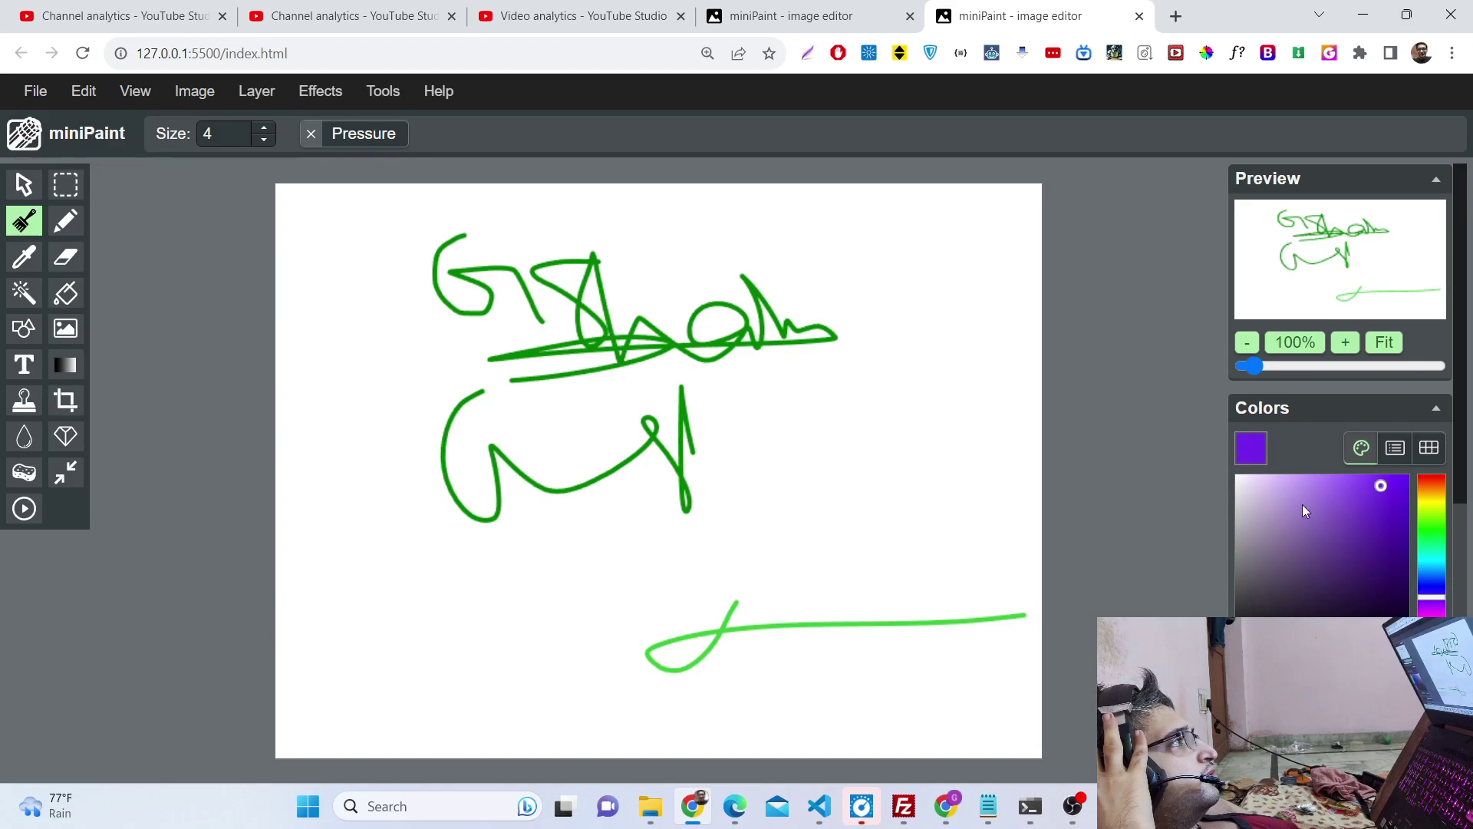
{"action": "mouse_move", "coordinate": [580, 525]}
{"action": "left_mouse_down"}
{"action": "mouse_move", "coordinate": [562, 537]}
{"action": "mouse_move", "coordinate": [568, 602]}
{"action": "mouse_move", "coordinate": [686, 575]}
{"action": "mouse_move", "coordinate": [689, 595]}
{"action": "left_mouse_up"}
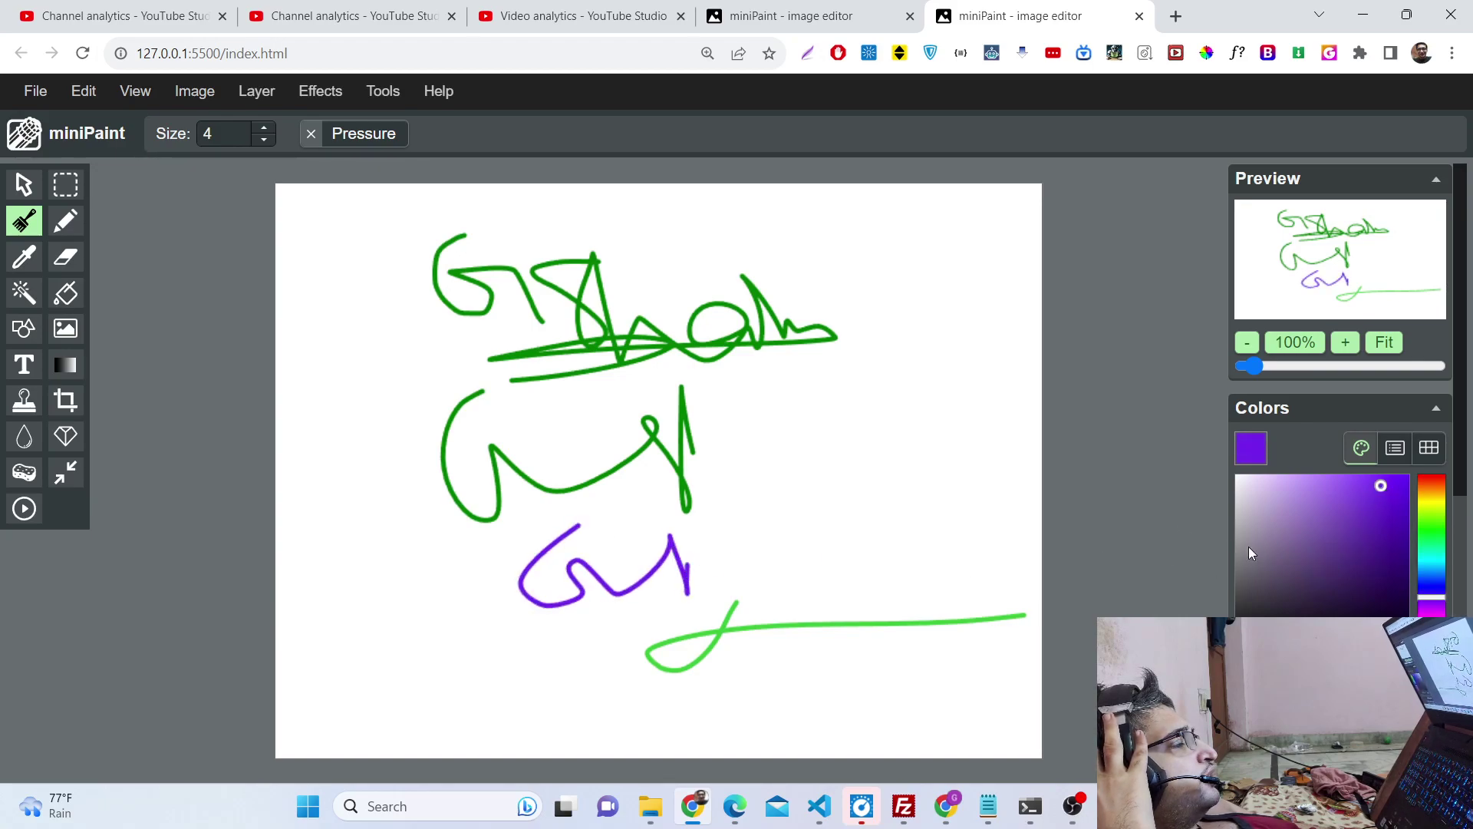
- Set the brush color to #7238d1 and draw two short slanted strokes near the canvas's right edge
{"action": "left_click_drag", "start_coordinate": [1319, 575], "coordinate": [1358, 512]}
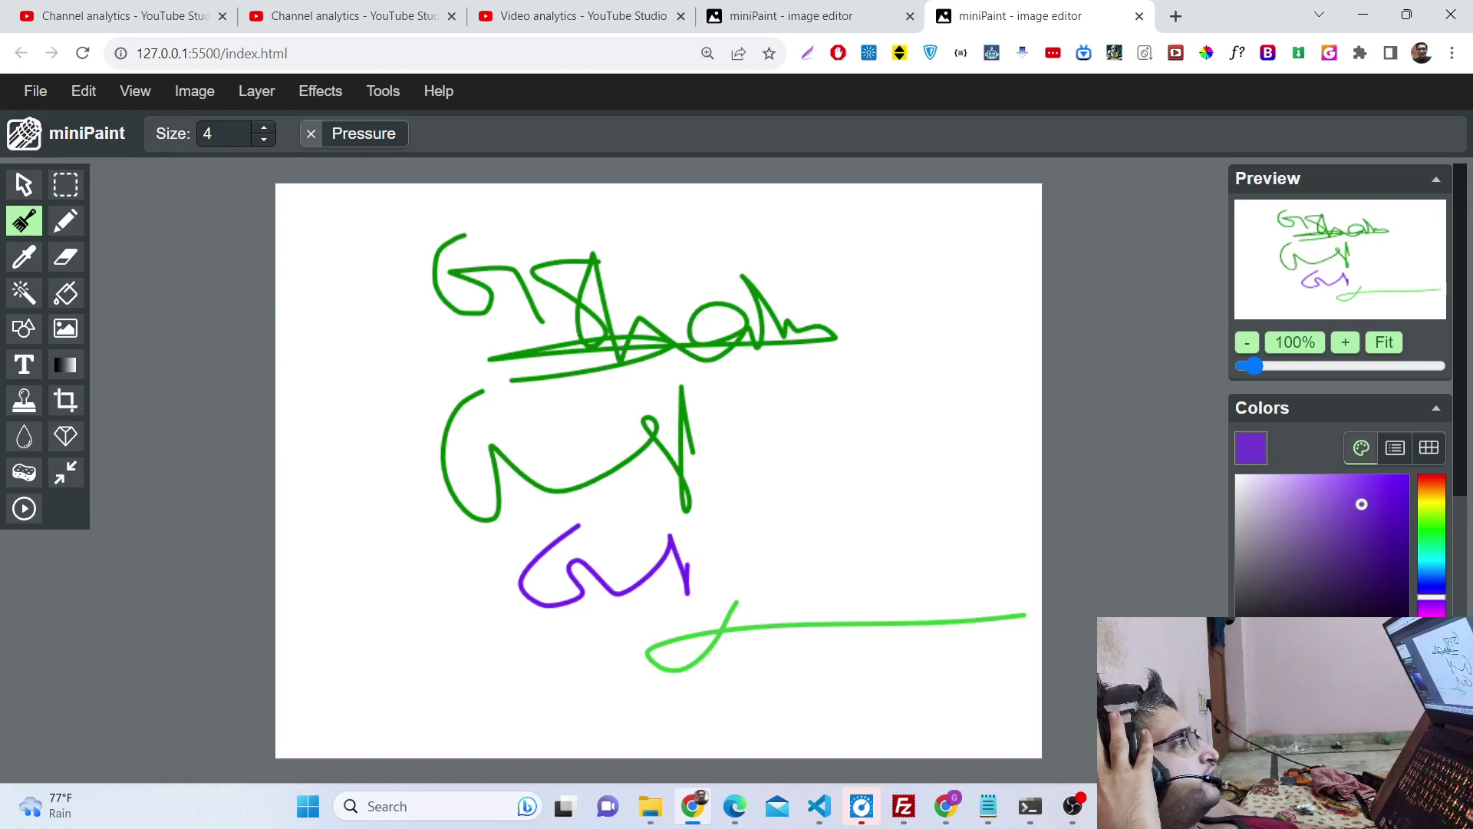
{"action": "key", "text": "Tab"}
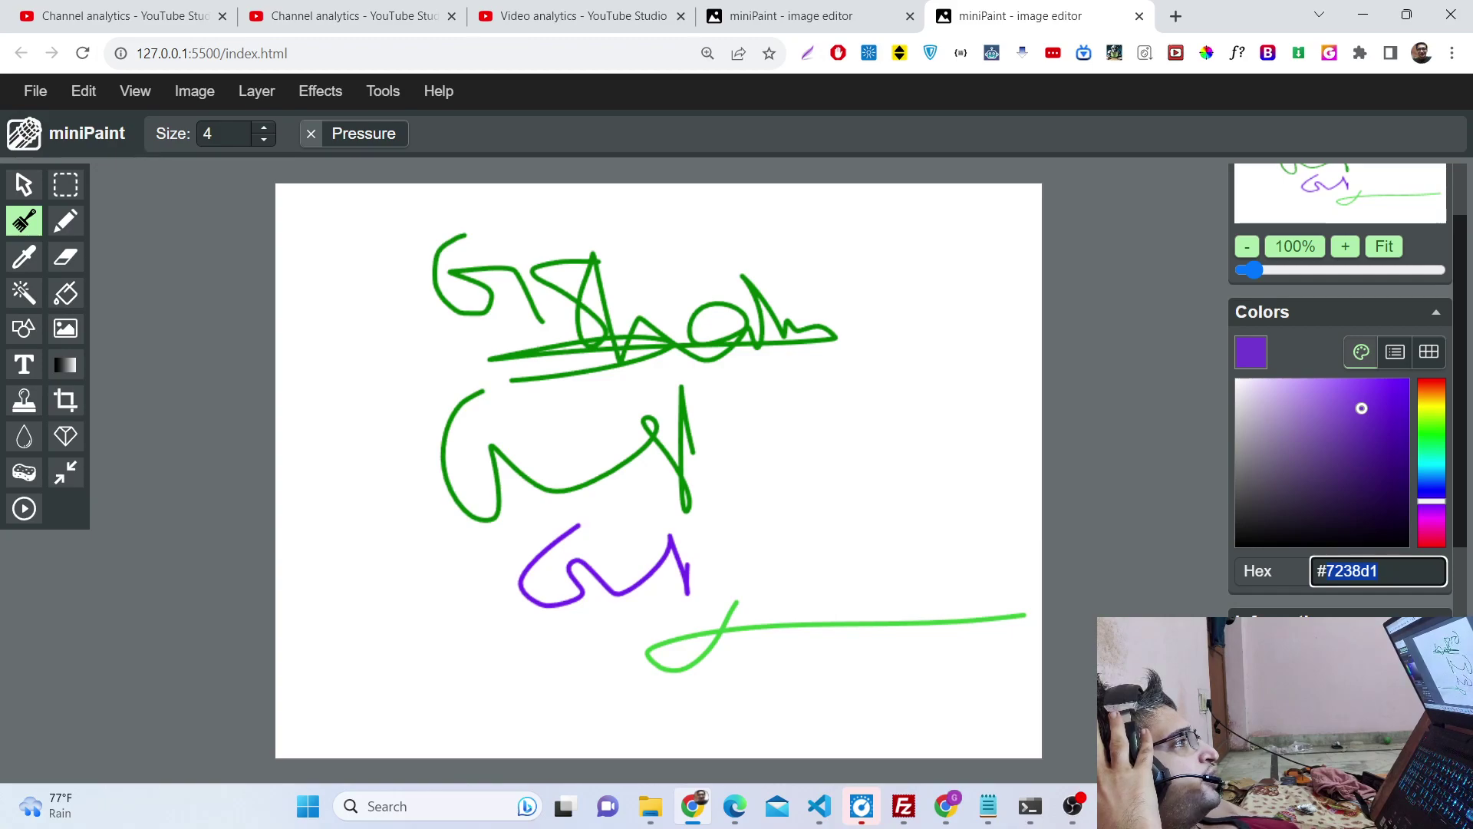
{"action": "key", "text": "Return"}
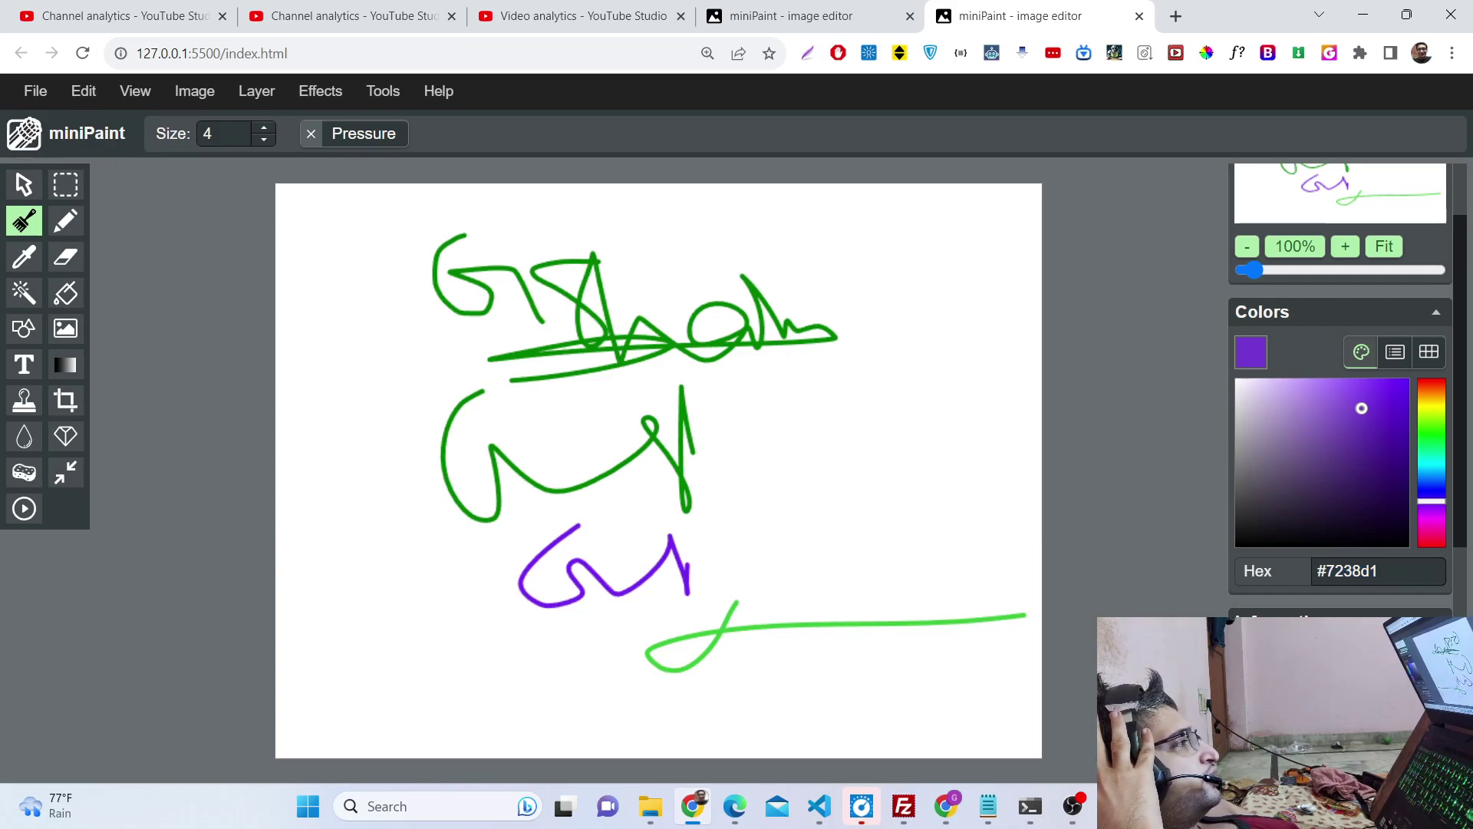
{"action": "mouse_move", "coordinate": [927, 536]}
{"action": "left_mouse_down"}
{"action": "mouse_move", "coordinate": [941, 414]}
{"action": "mouse_move", "coordinate": [914, 347]}
{"action": "left_mouse_up"}
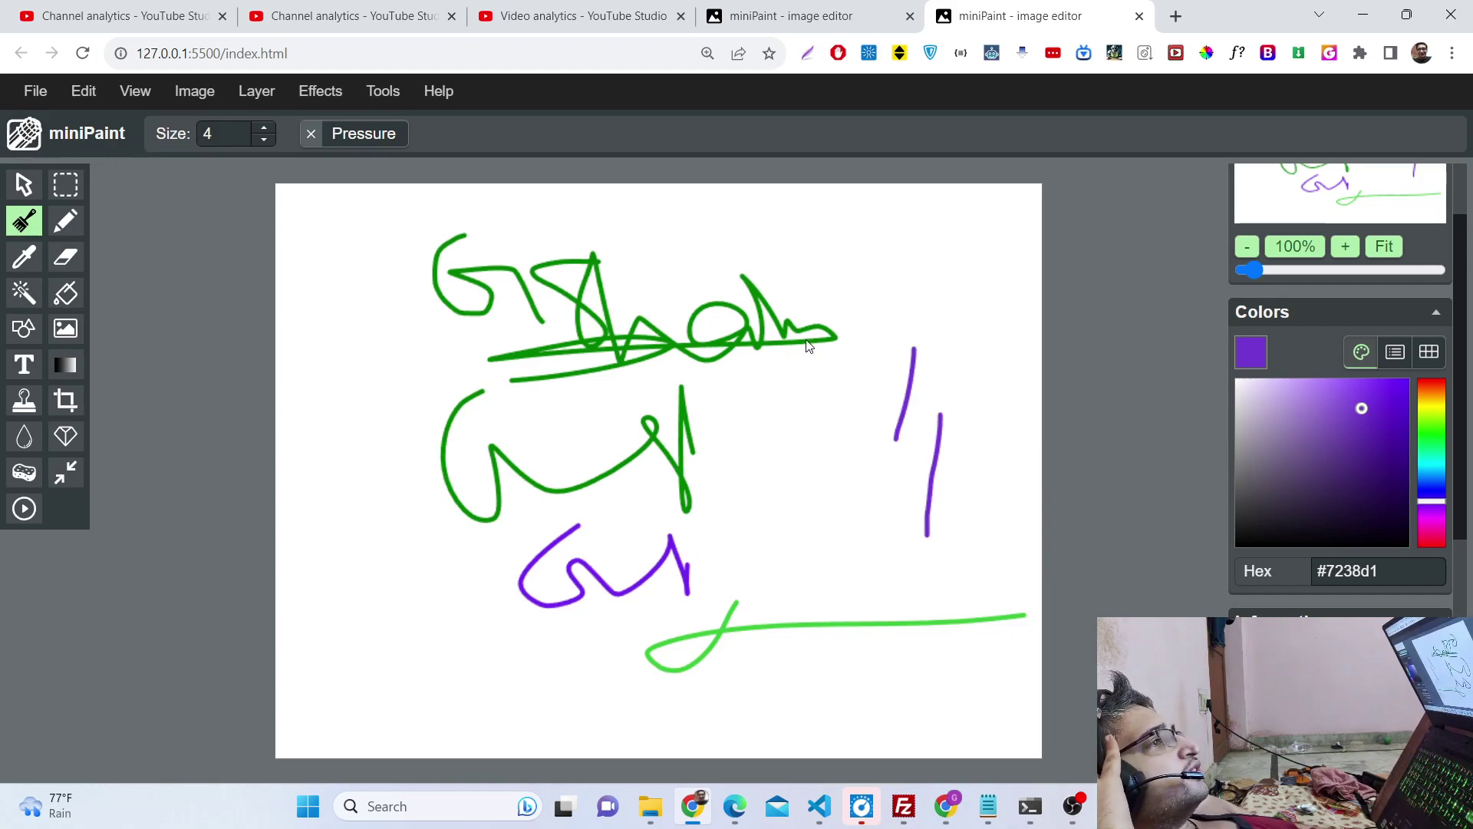
- Export the drawing as a JPG file named Brush-#2 with the quality set to 88
{"action": "left_click", "coordinate": [44, 93]}
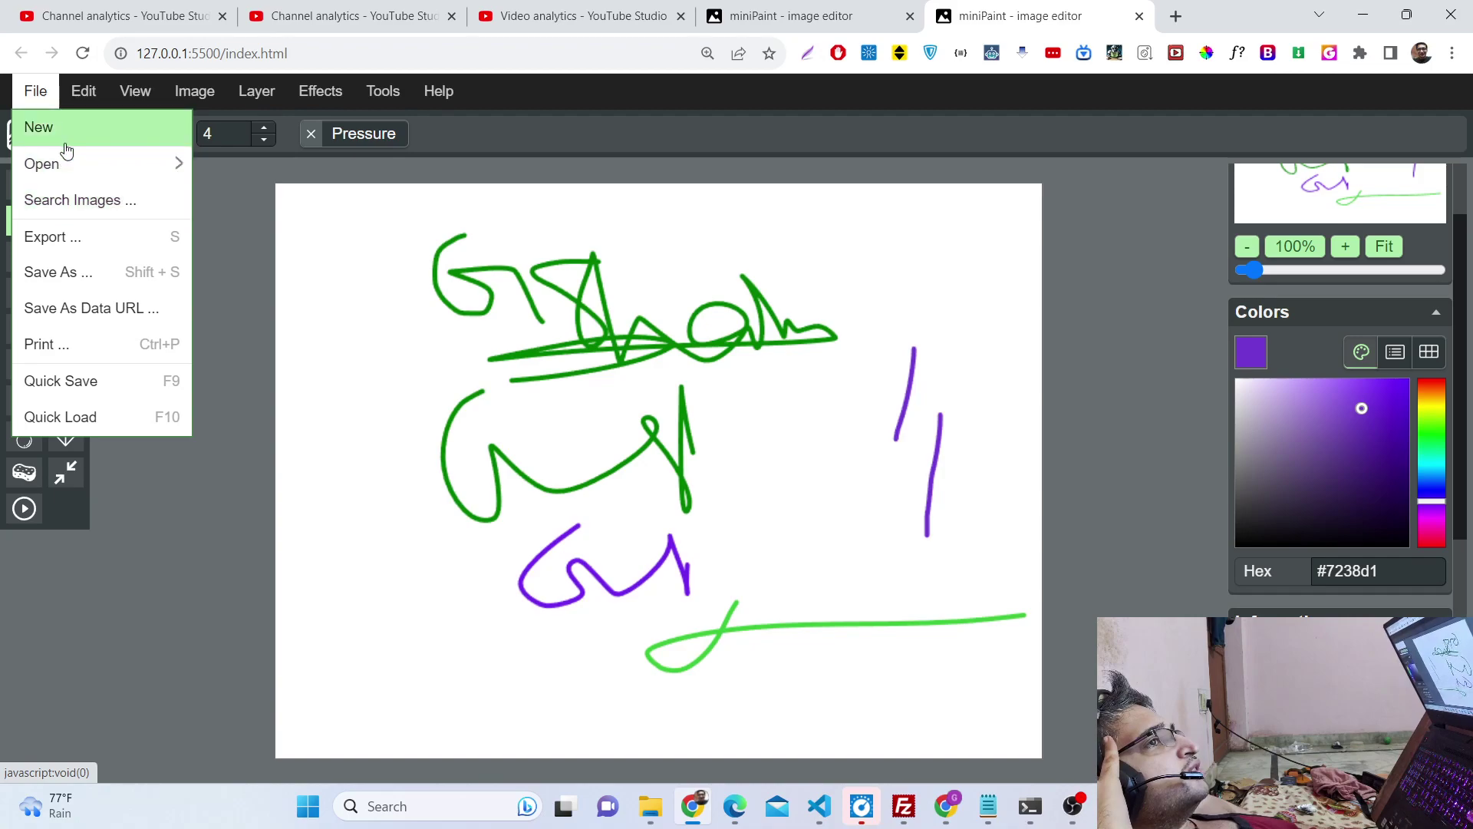
{"action": "left_click", "coordinate": [70, 236]}
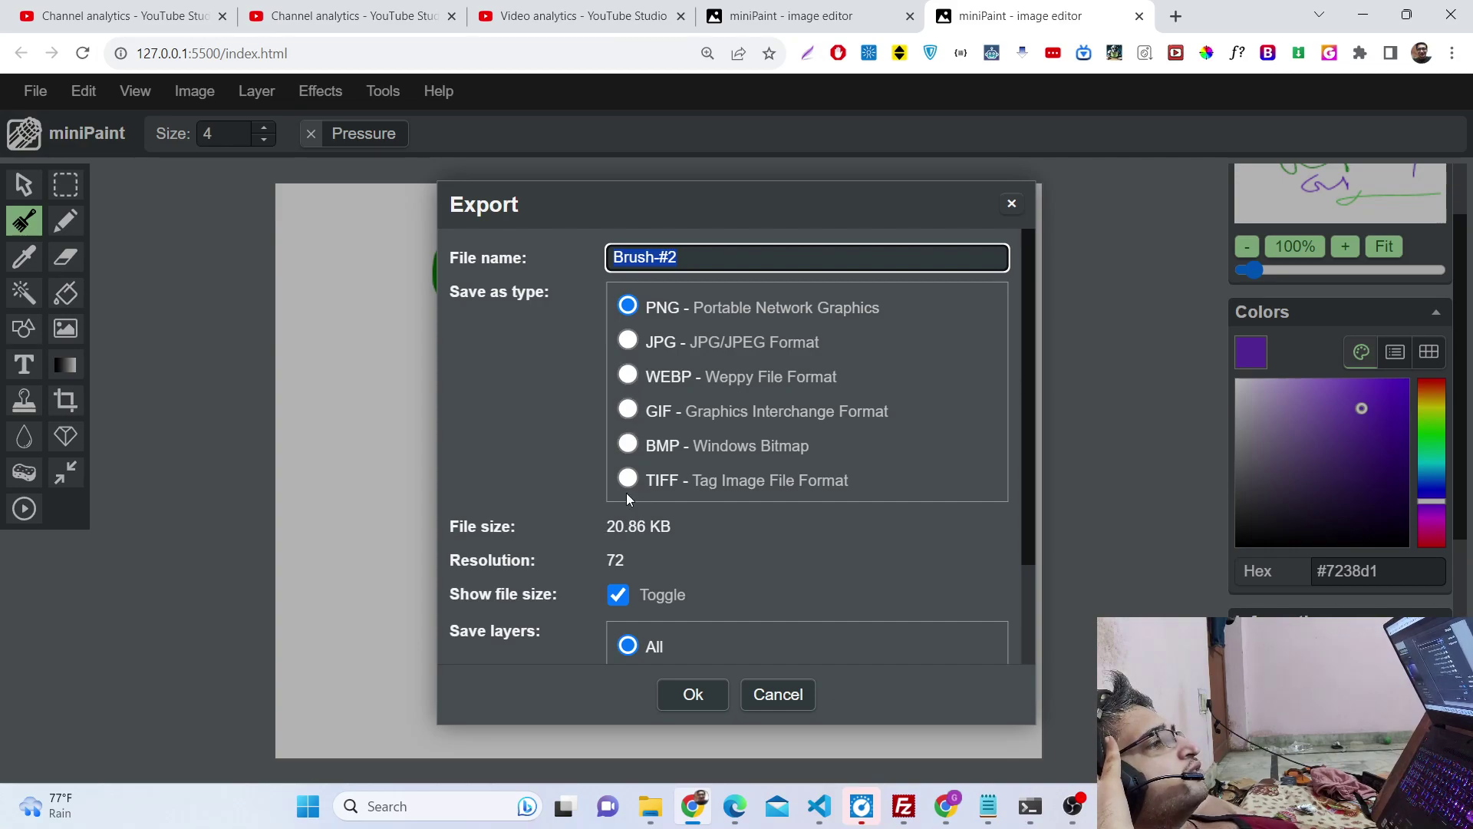
{"action": "left_click", "coordinate": [631, 342]}
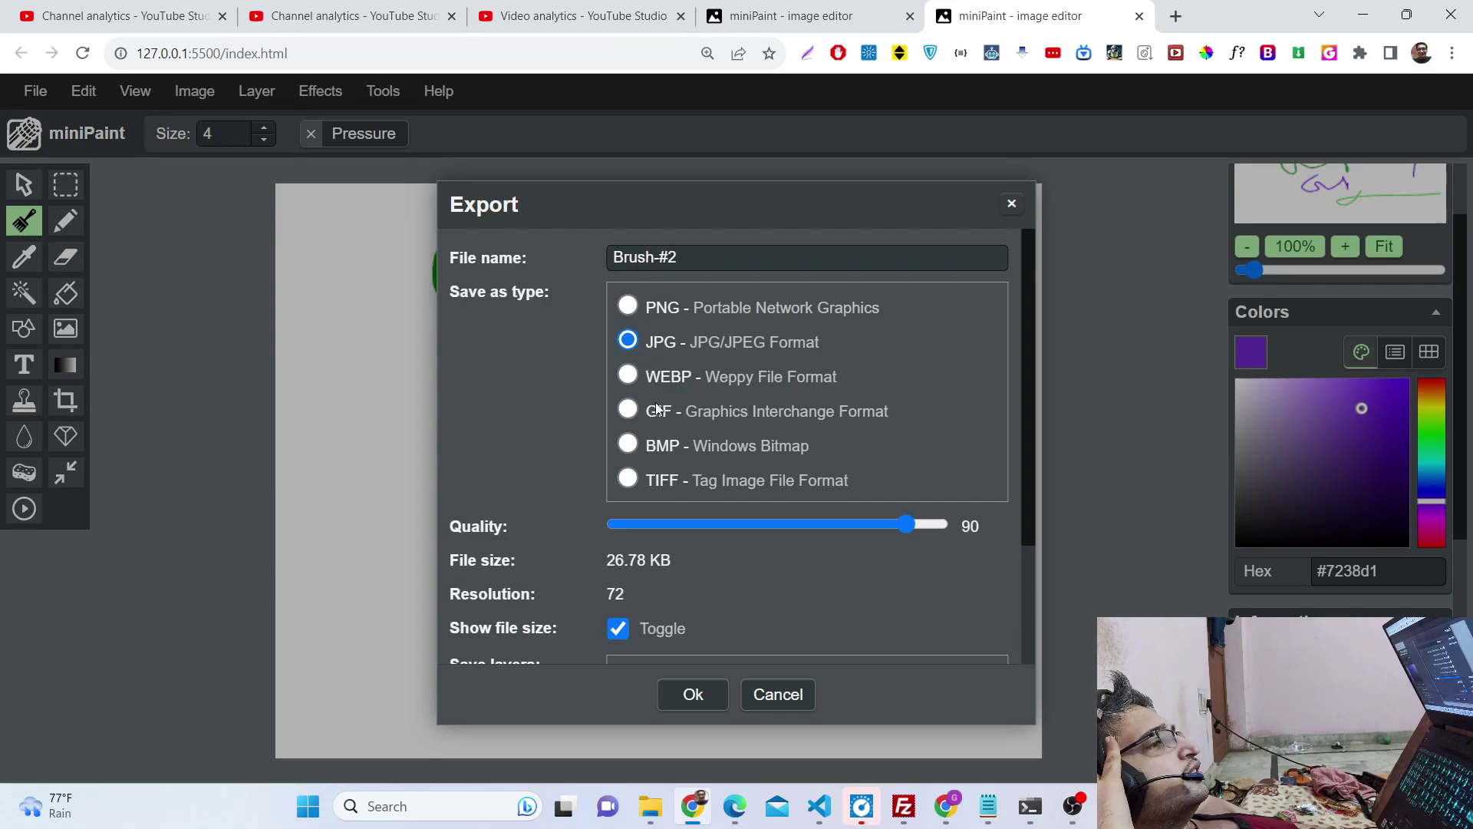
{"action": "left_click_drag", "start_coordinate": [832, 522], "coordinate": [946, 523]}
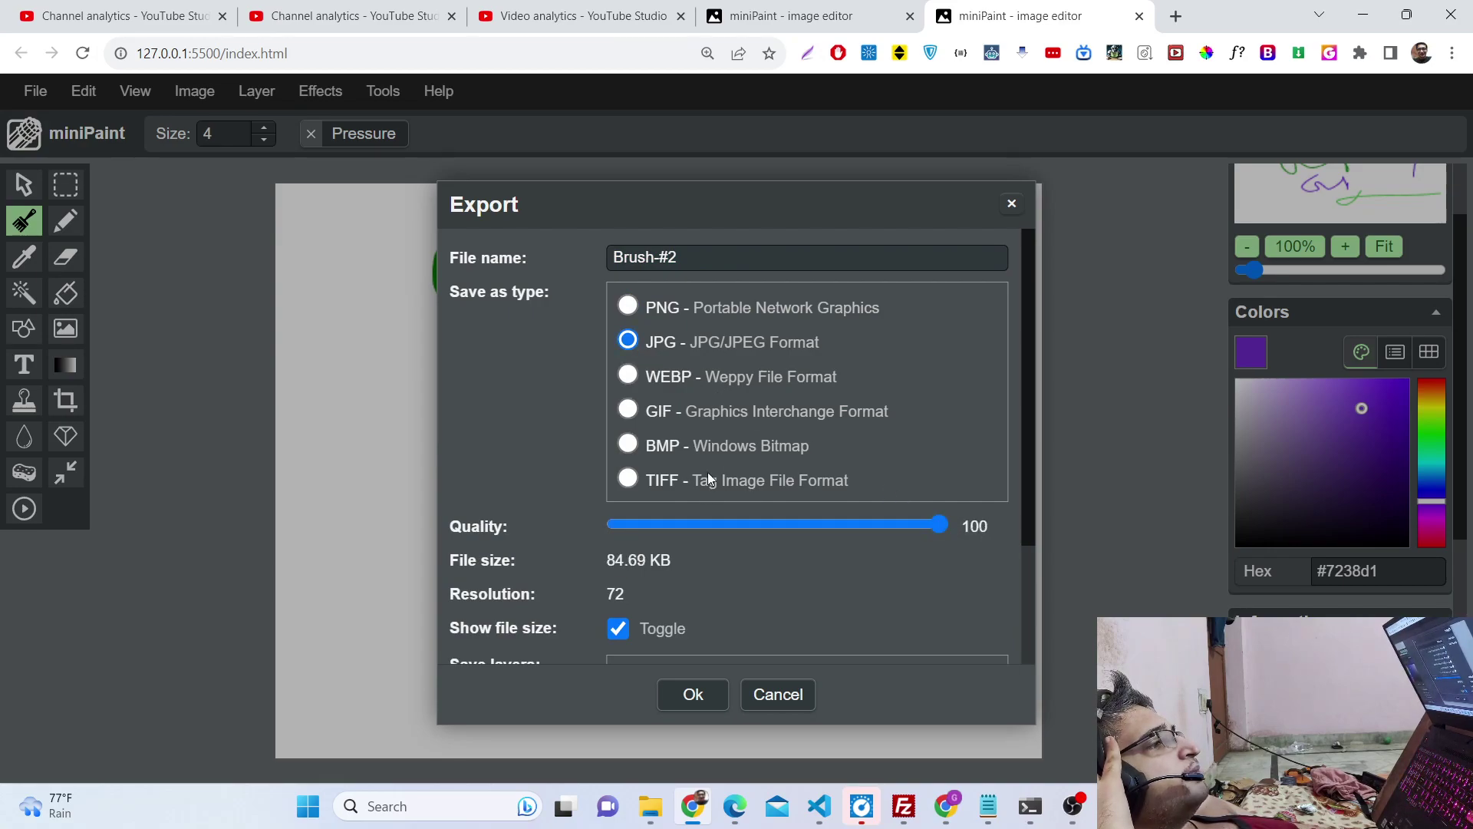
{"action": "left_click", "coordinate": [670, 518]}
{"action": "left_click_drag", "start_coordinate": [674, 522], "coordinate": [900, 525]}
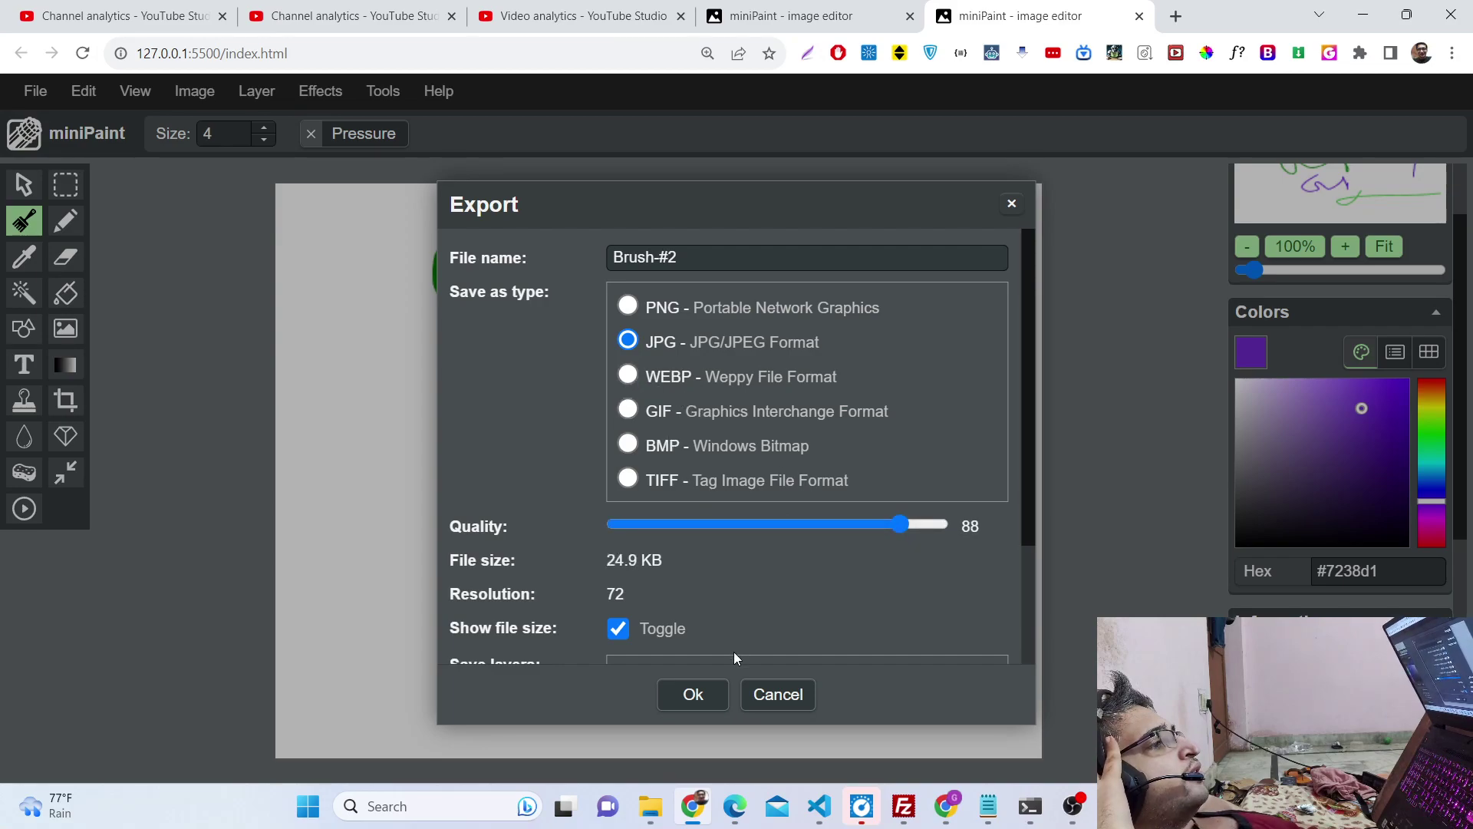
{"action": "left_click", "coordinate": [693, 695]}
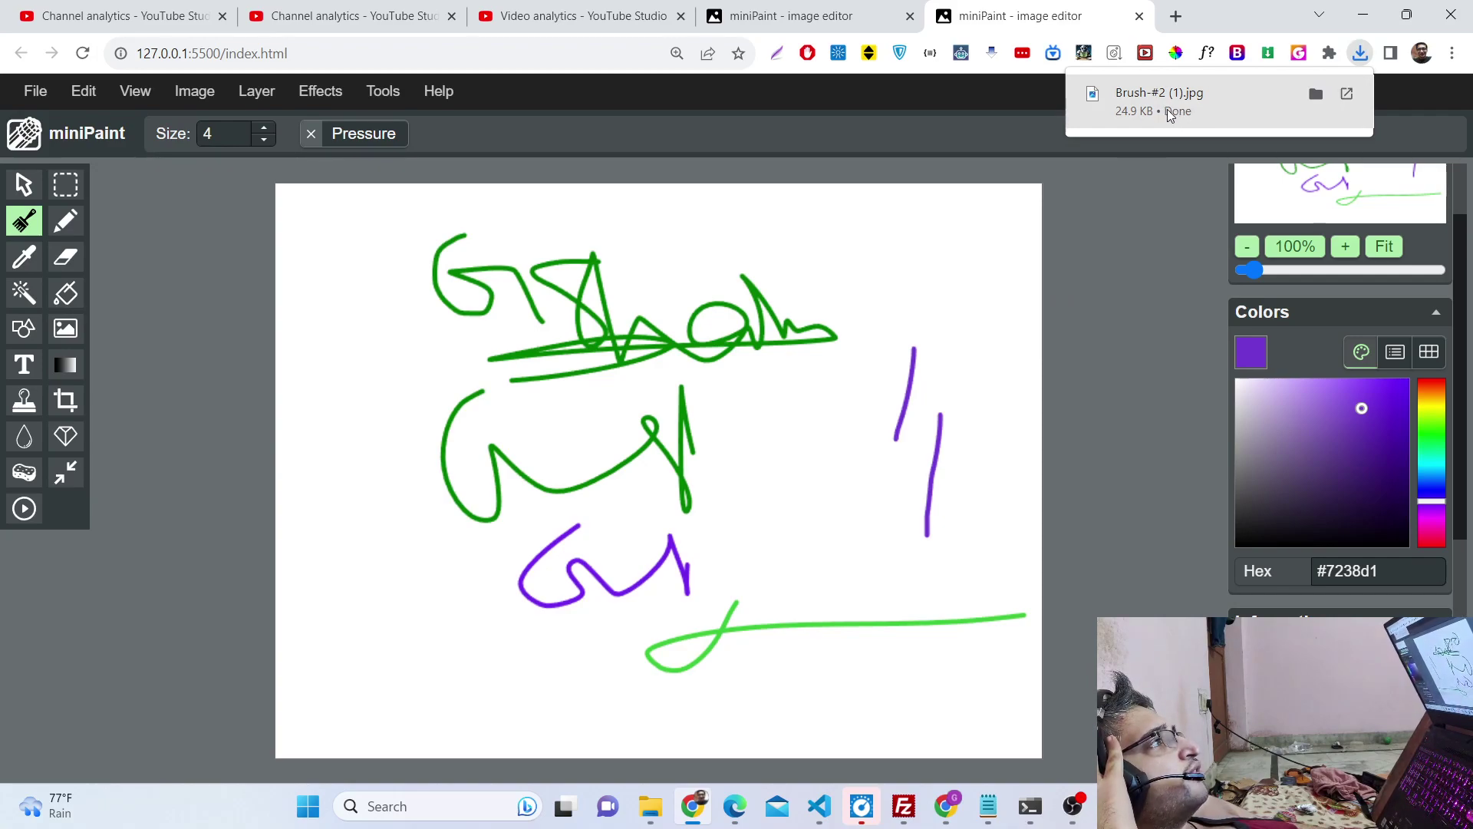
- Open the downloaded Brush-#2 (1).jpg, inspect its line quality at high magnification and close the image viewer
{"action": "left_click", "coordinate": [1167, 109]}
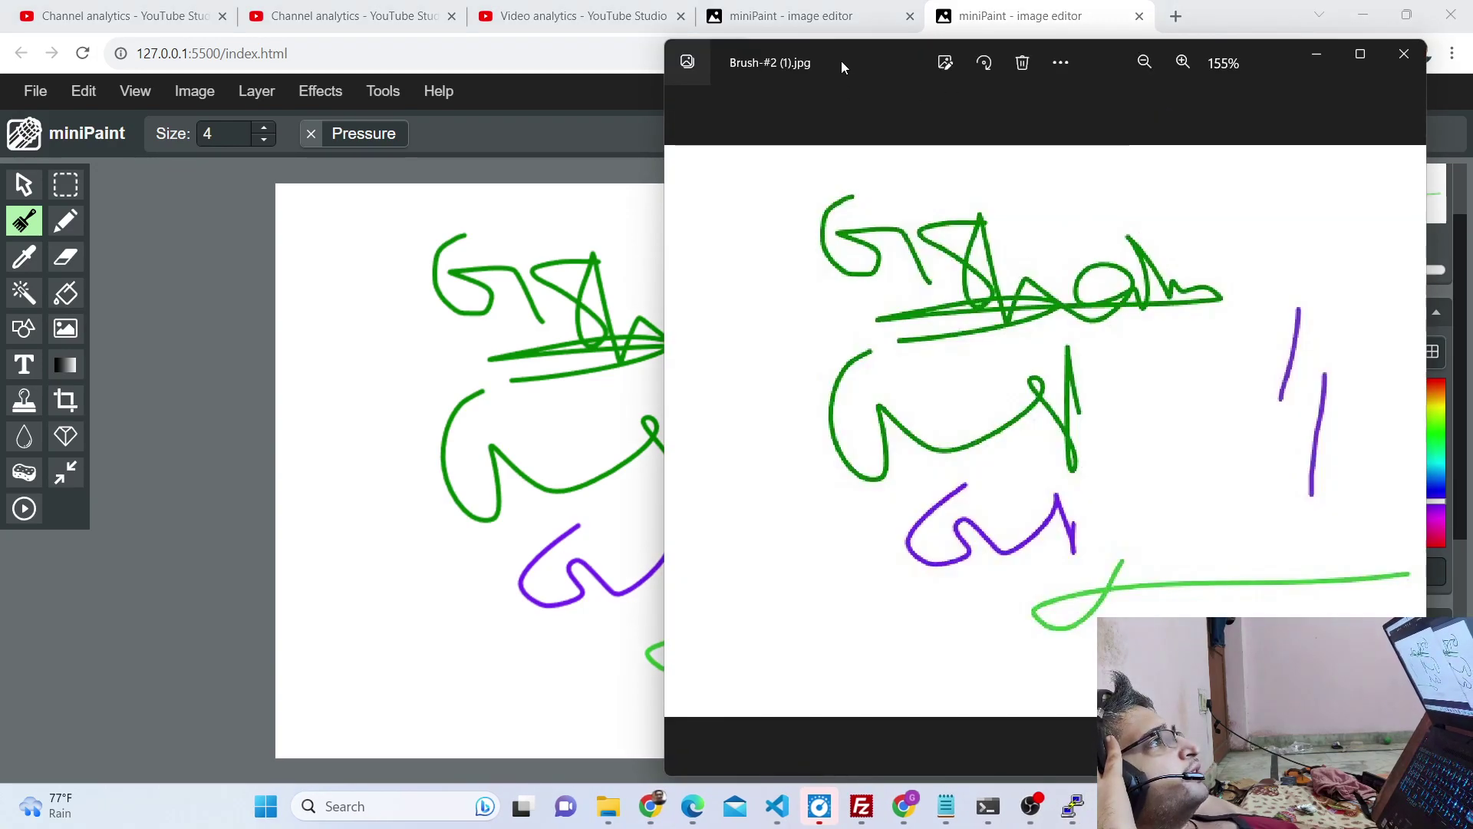
{"action": "left_click_drag", "start_coordinate": [841, 62], "coordinate": [582, 62]}
{"action": "scroll", "coordinate": [746, 294], "scroll_direction": "up", "scroll_amount": 6}
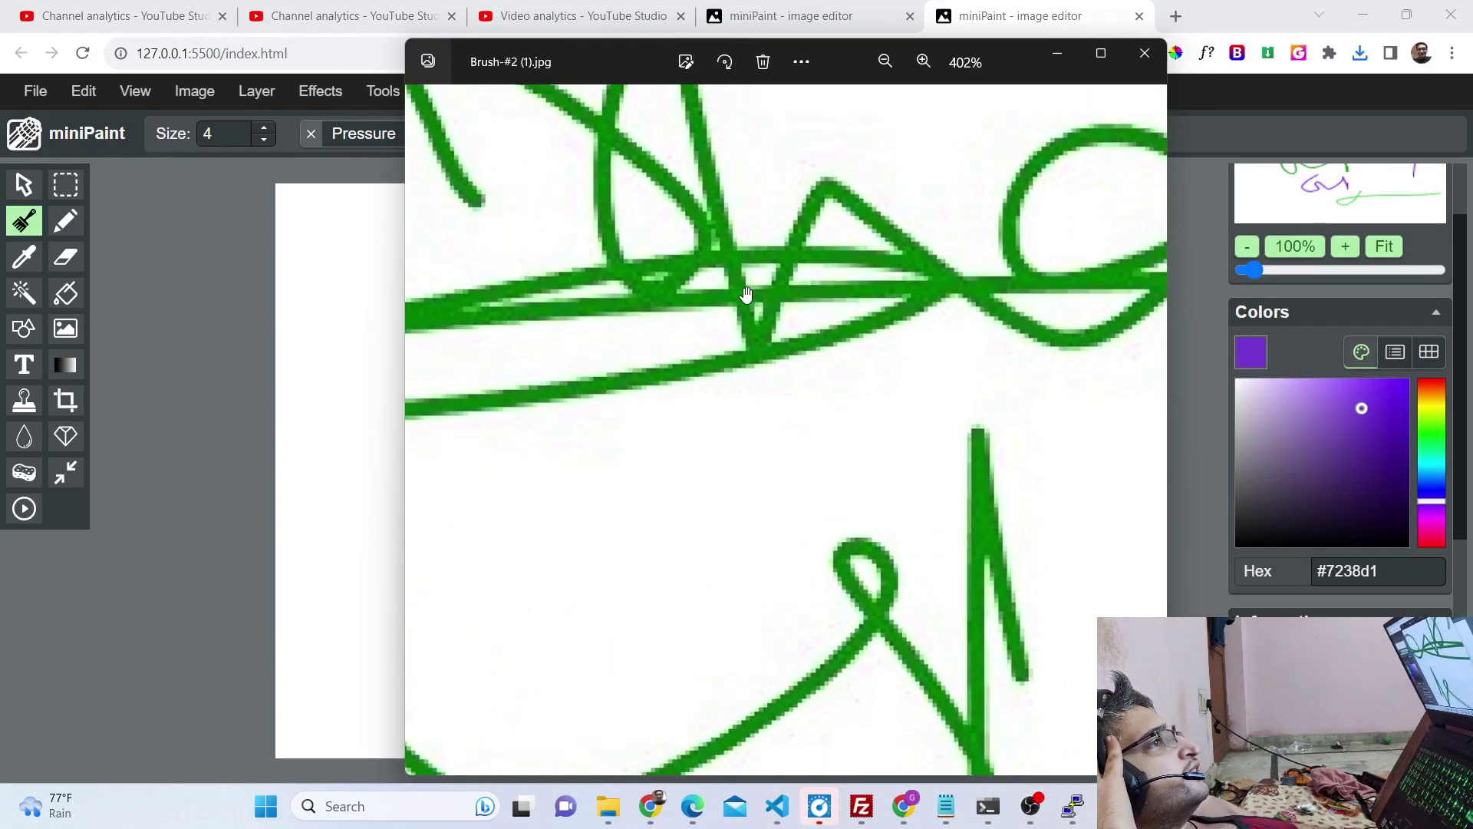
{"action": "scroll", "coordinate": [746, 294], "scroll_direction": "down", "scroll_amount": 6}
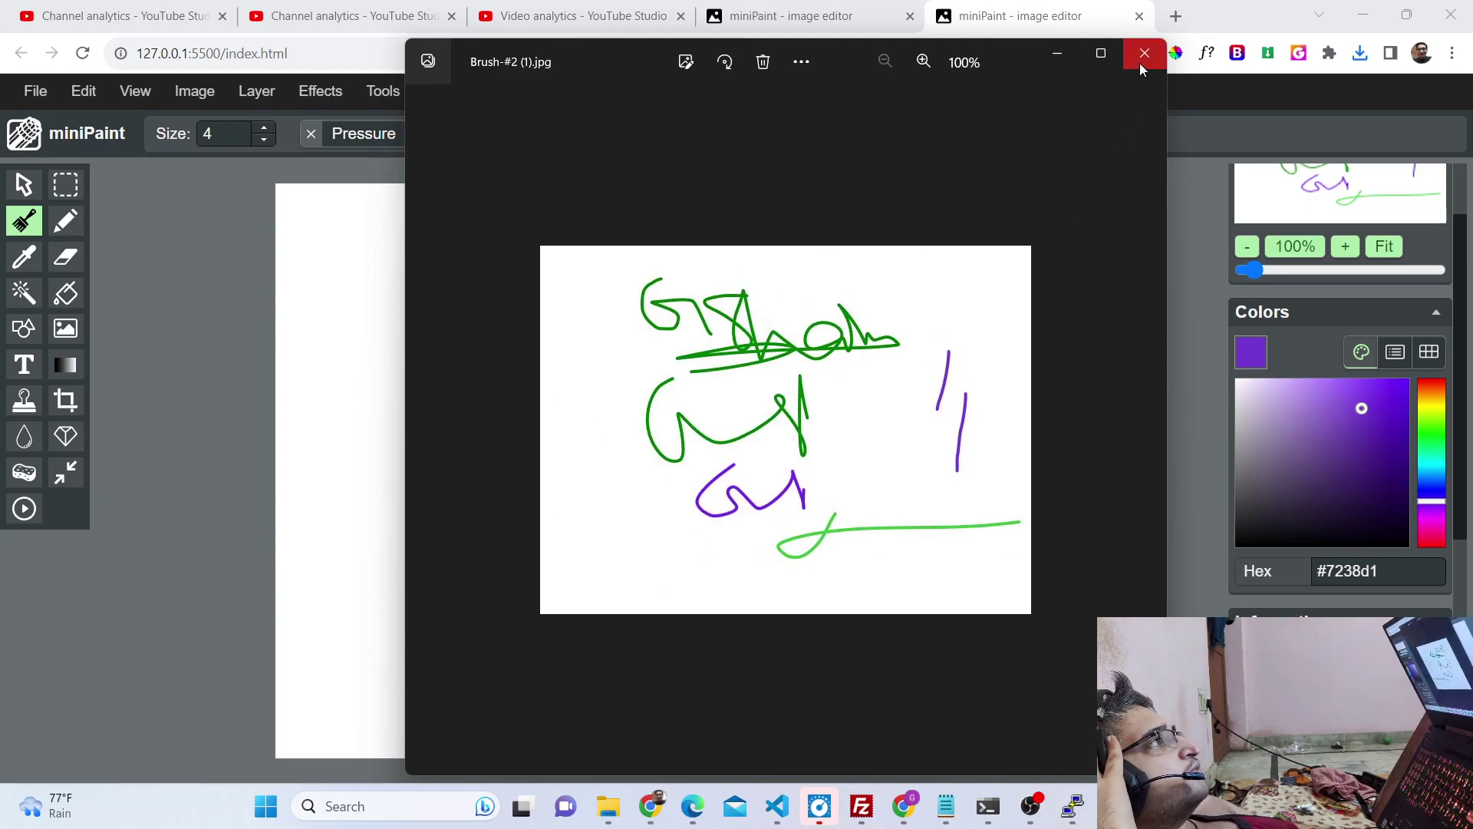
{"action": "left_click", "coordinate": [1142, 53]}
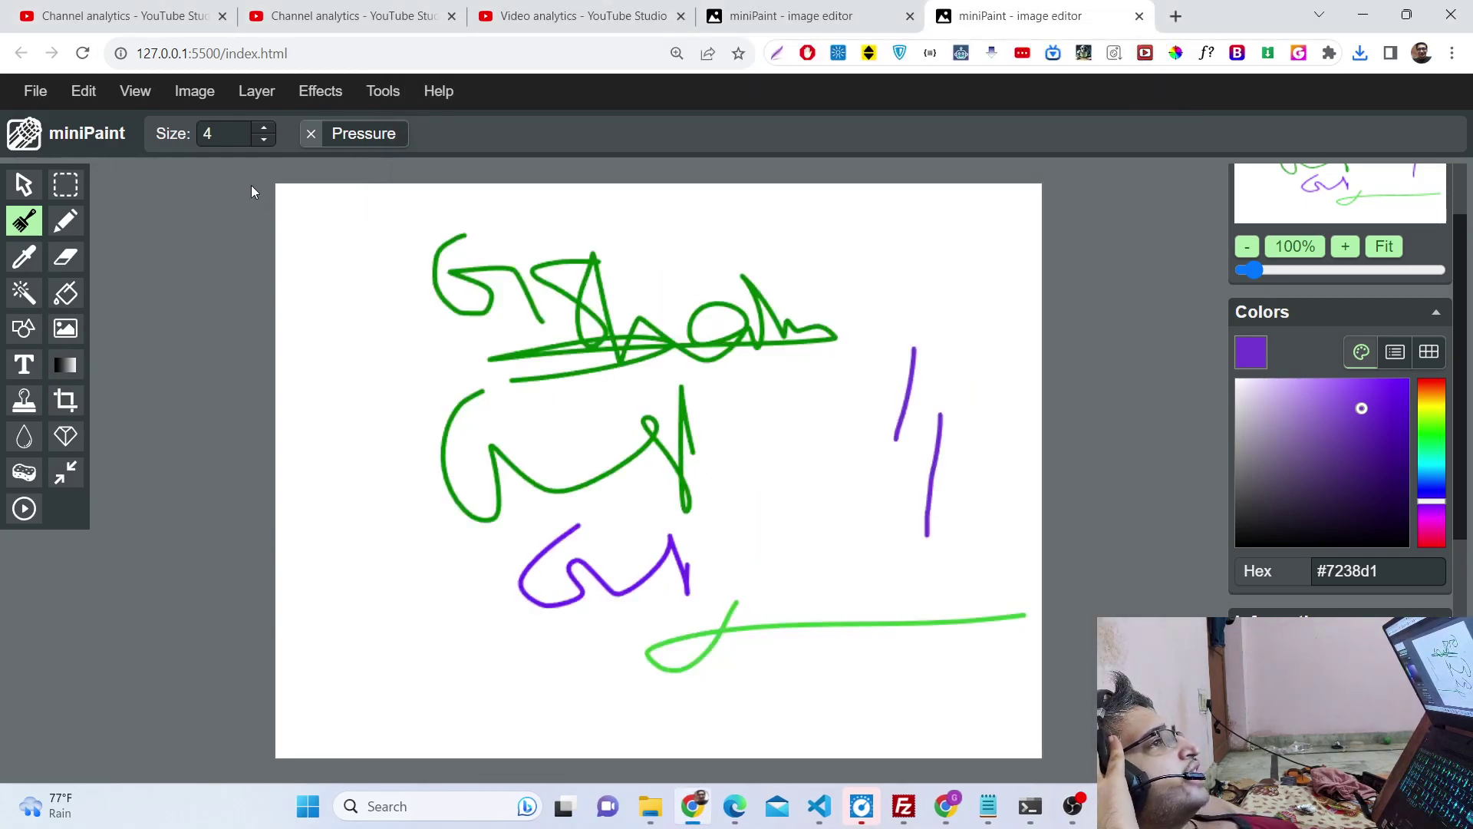
- Switch to OBS, move the webcam source to the lower-left corner of the scene, shrink it and minimize OBS
{"action": "scroll", "coordinate": [1130, 396], "scroll_direction": "down", "scroll_amount": 1}
{"action": "scroll", "coordinate": [1126, 397], "scroll_direction": "up", "scroll_amount": 1}
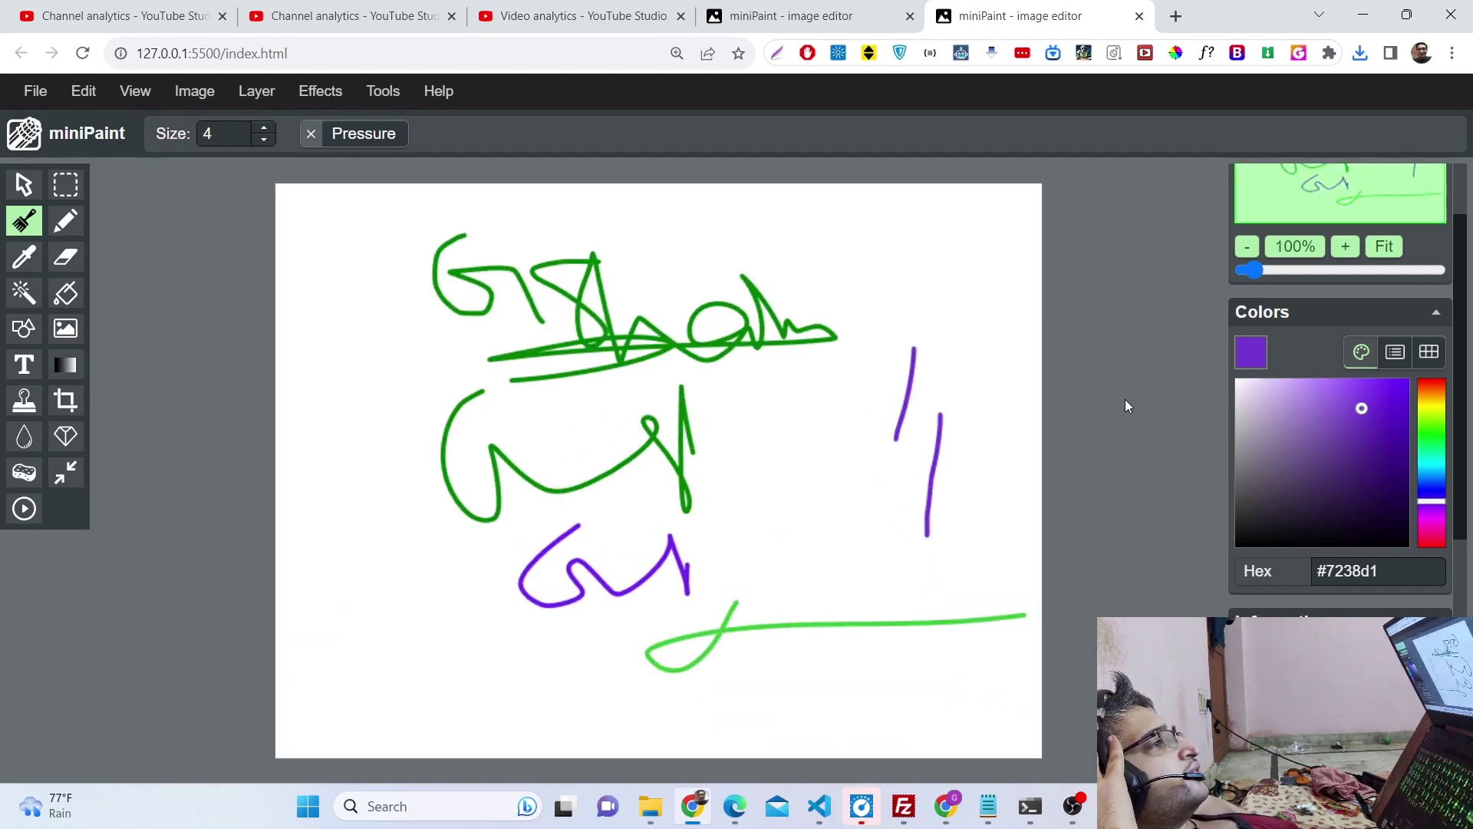
{"action": "left_click", "coordinate": [1072, 806]}
{"action": "left_click_drag", "start_coordinate": [726, 424], "coordinate": [268, 424]}
{"action": "left_click_drag", "start_coordinate": [344, 370], "coordinate": [270, 410]}
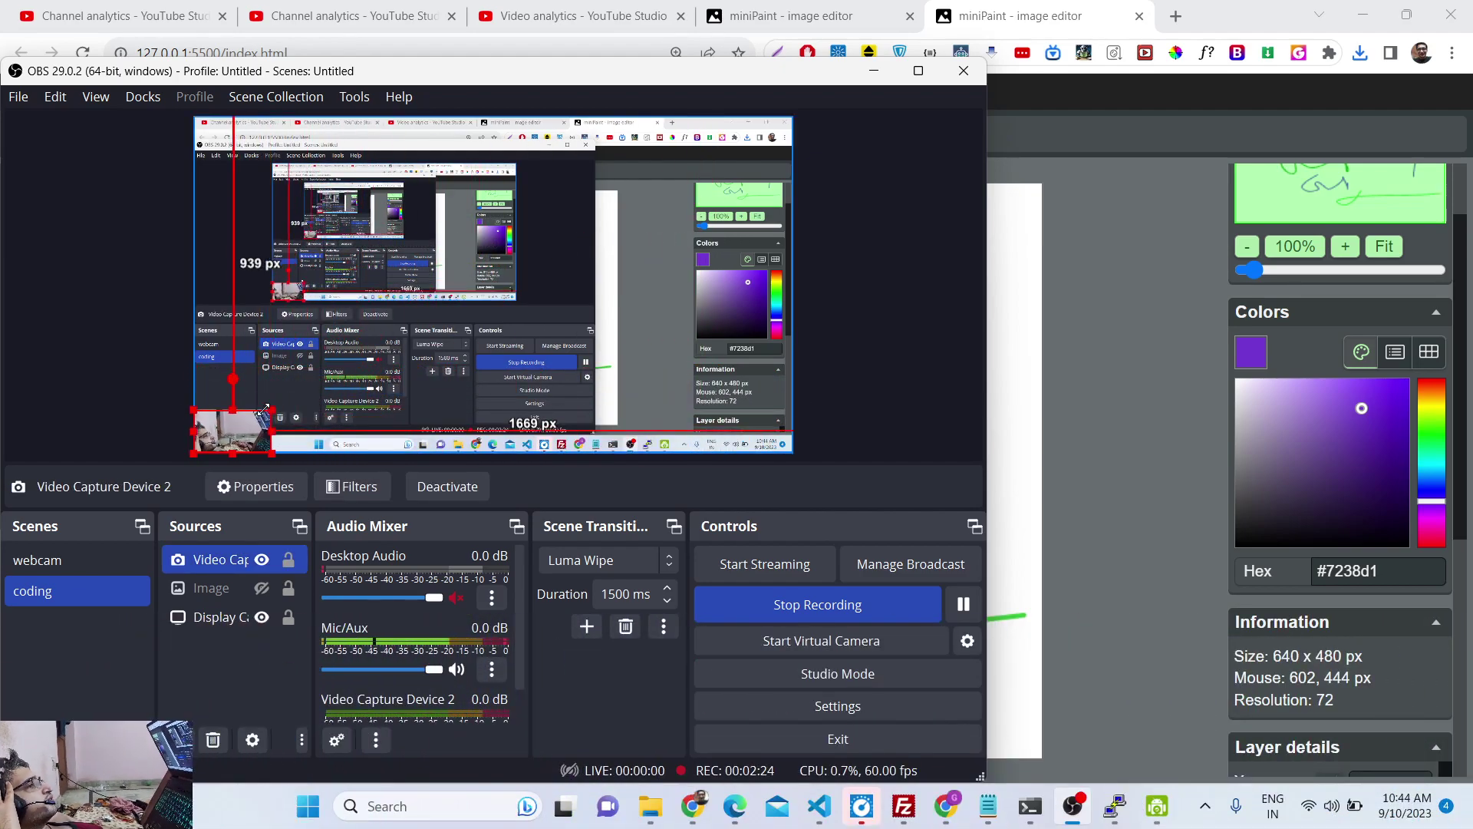
{"action": "left_click", "coordinate": [874, 70]}
- Zoom the canvas out to 90% and examine the drawing's information, layer details and layer list
{"action": "scroll", "coordinate": [1117, 396], "scroll_direction": "down", "scroll_amount": 4}
{"action": "scroll", "coordinate": [1117, 396], "scroll_direction": "up", "scroll_amount": 3}
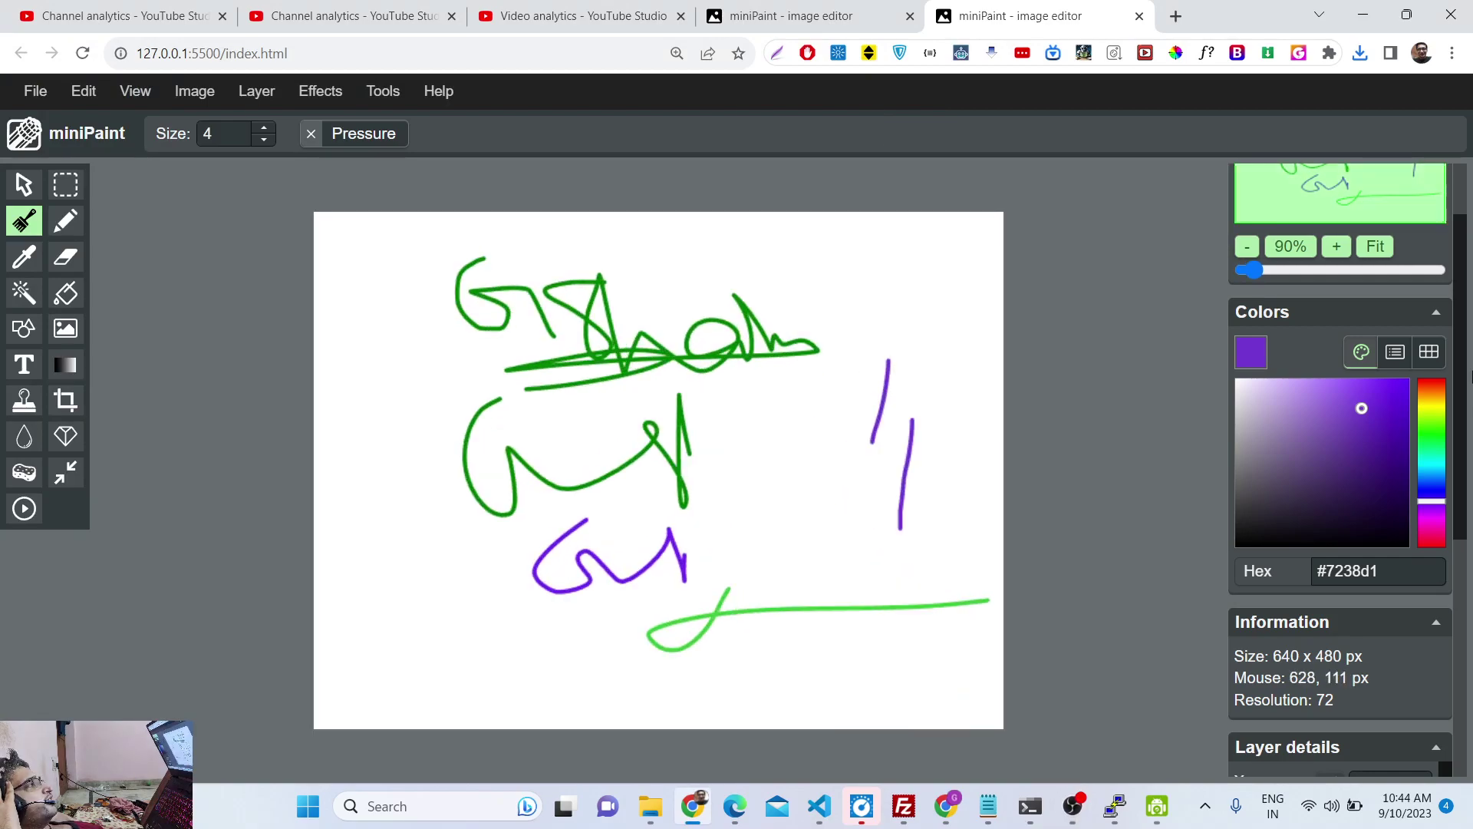
{"action": "scroll", "coordinate": [1461, 240], "scroll_direction": "up", "scroll_amount": 1}
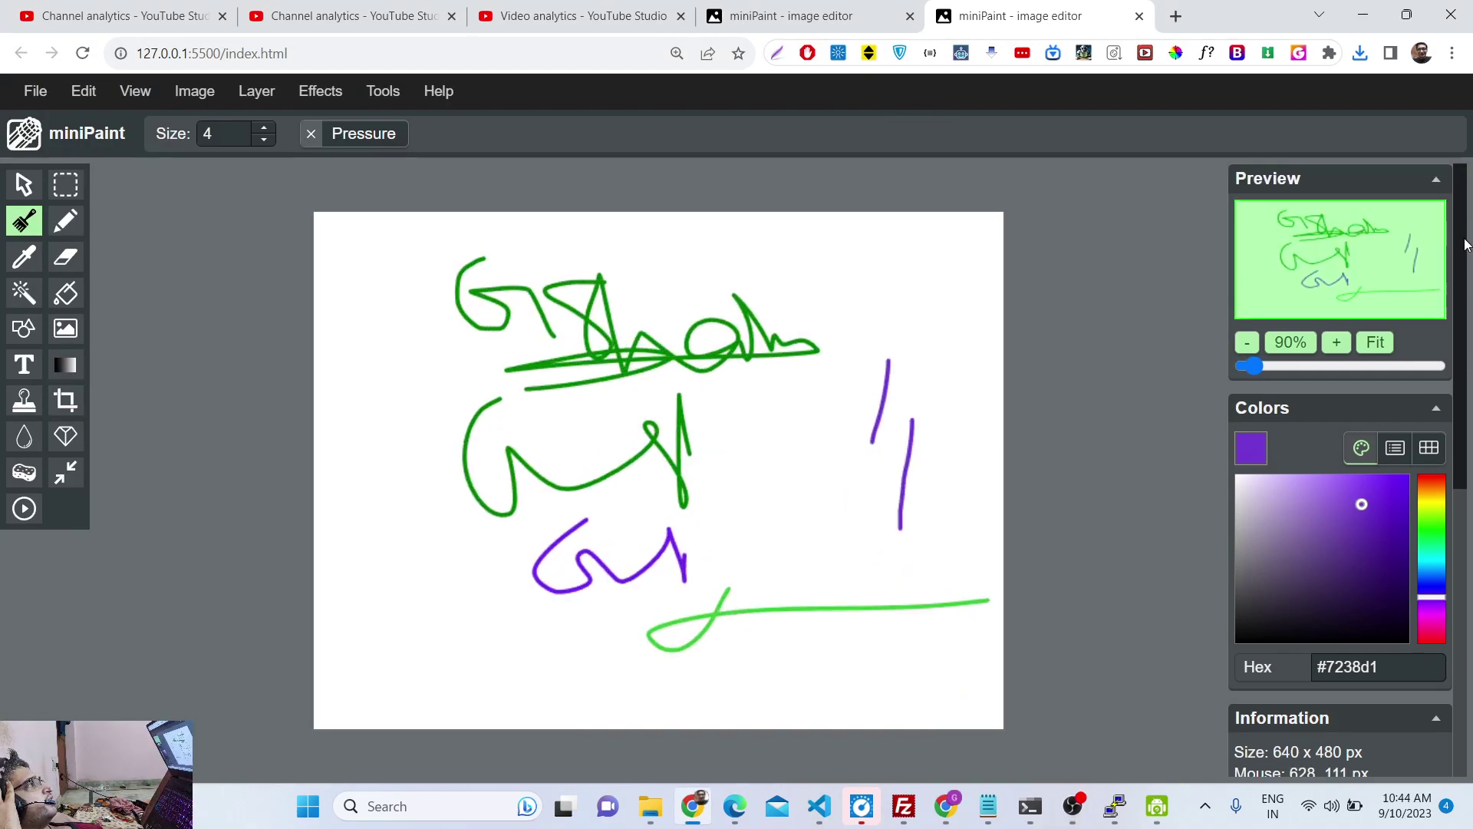
{"action": "left_click_drag", "start_coordinate": [1461, 241], "coordinate": [1468, 643]}
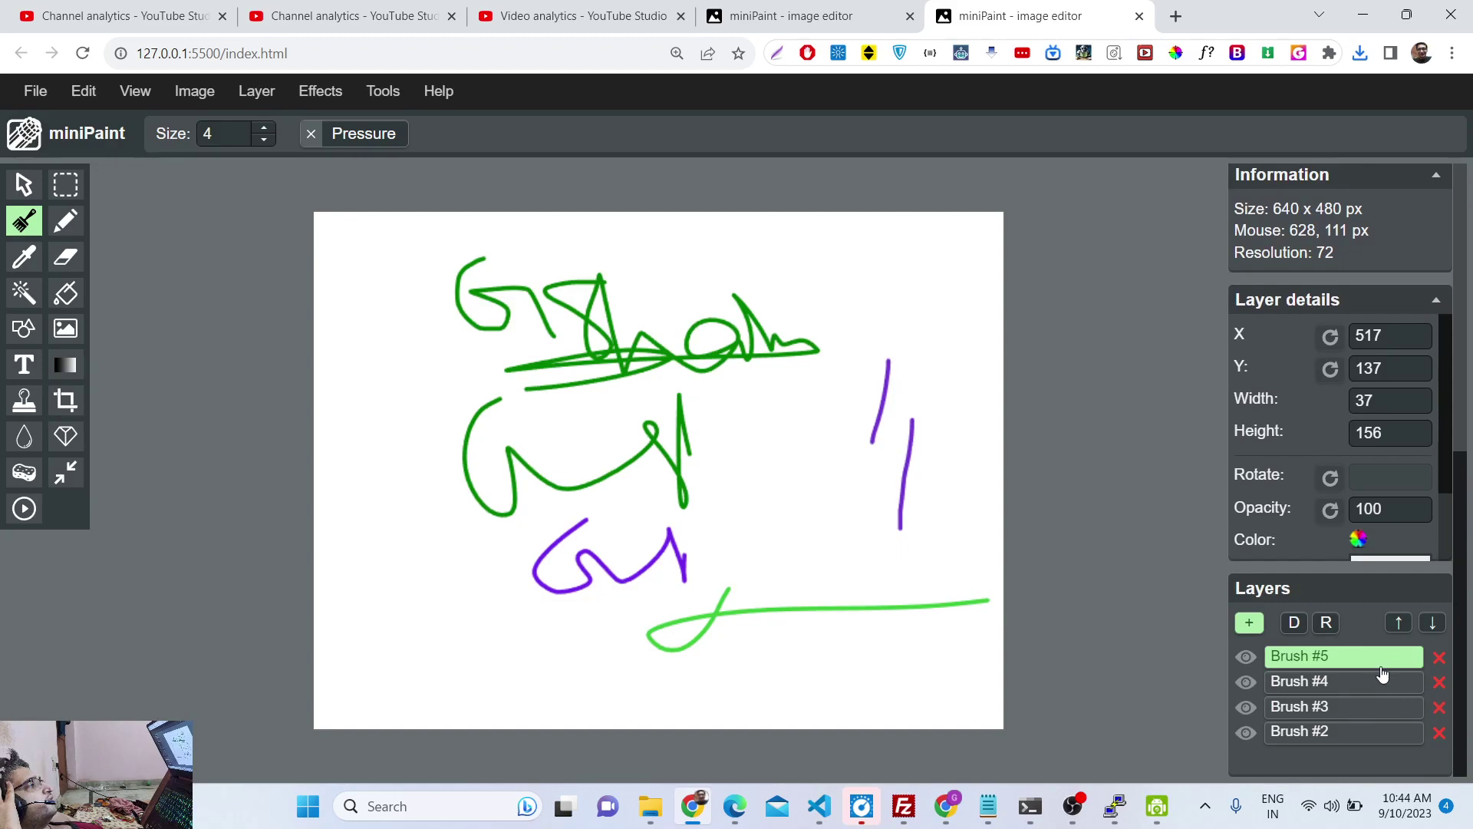
- Delete all four brush layers, Brush #2, Brush #3, Brush #4 and Brush #5, to empty the canvas
{"action": "left_click", "coordinate": [1317, 683]}
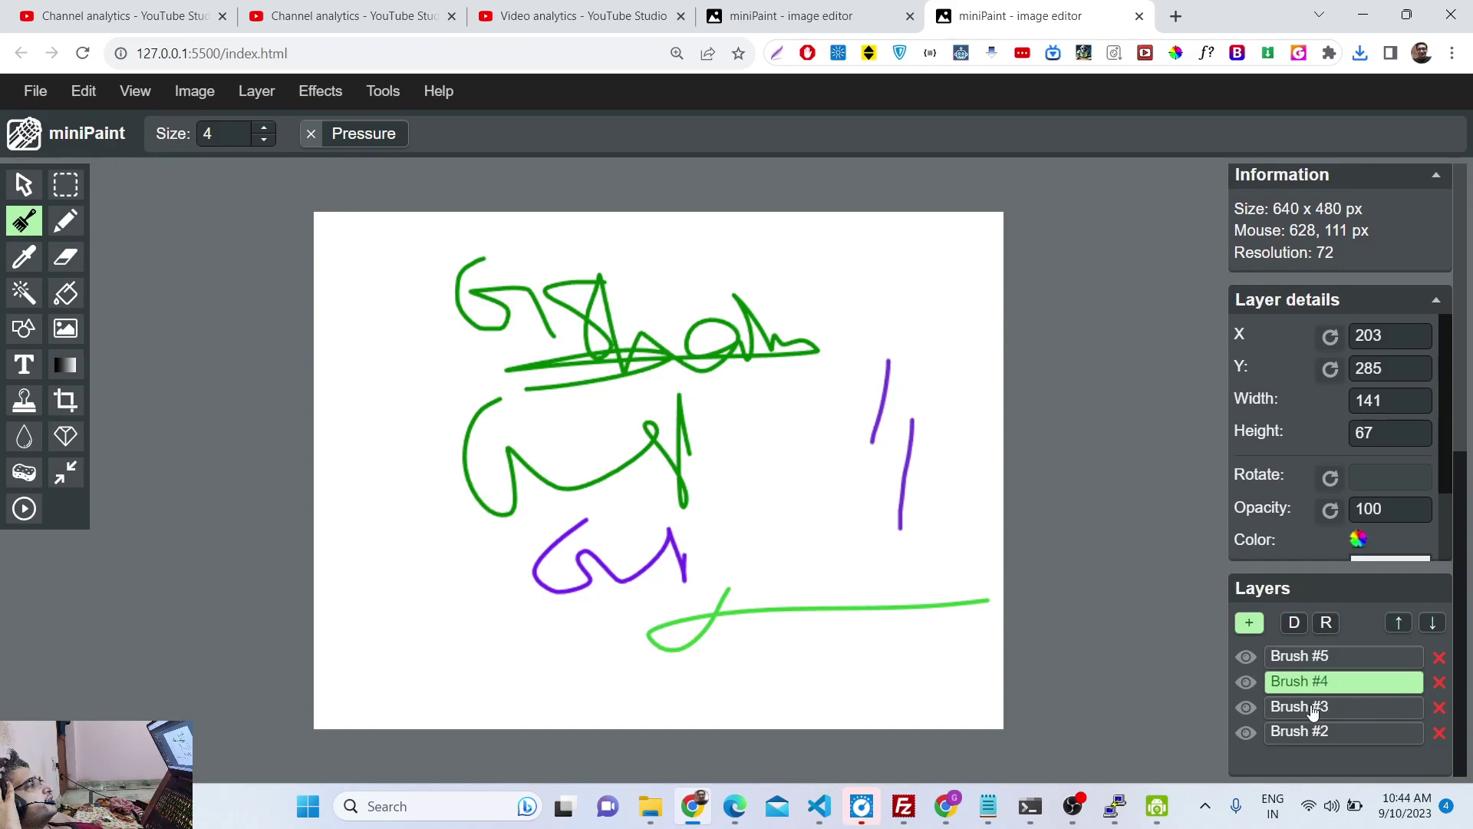
{"action": "left_click", "coordinate": [1314, 709]}
{"action": "left_click", "coordinate": [1313, 735]}
{"action": "left_click", "coordinate": [1439, 735]}
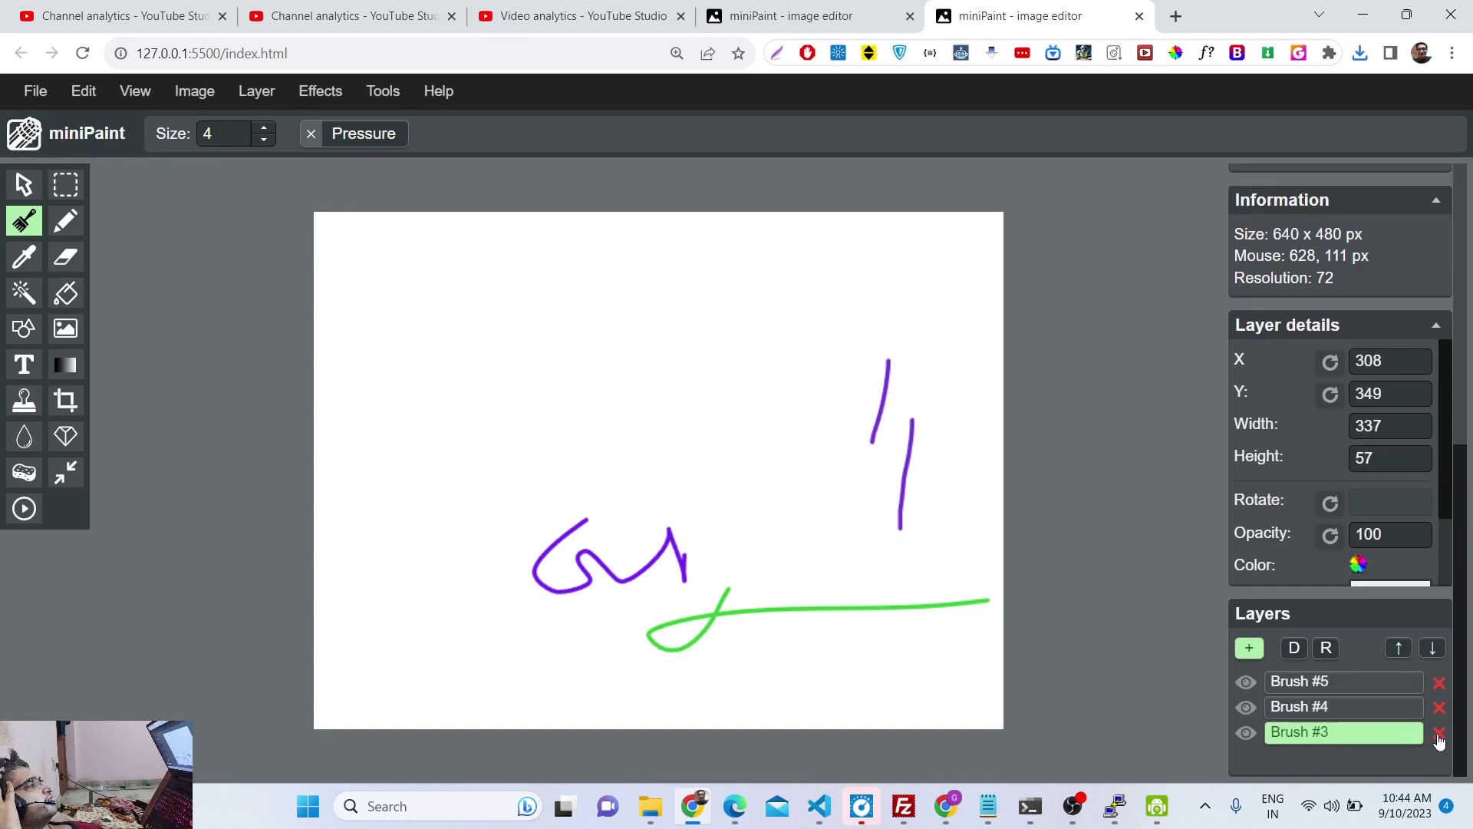
{"action": "left_click", "coordinate": [1439, 734]}
{"action": "left_click", "coordinate": [1439, 734]}
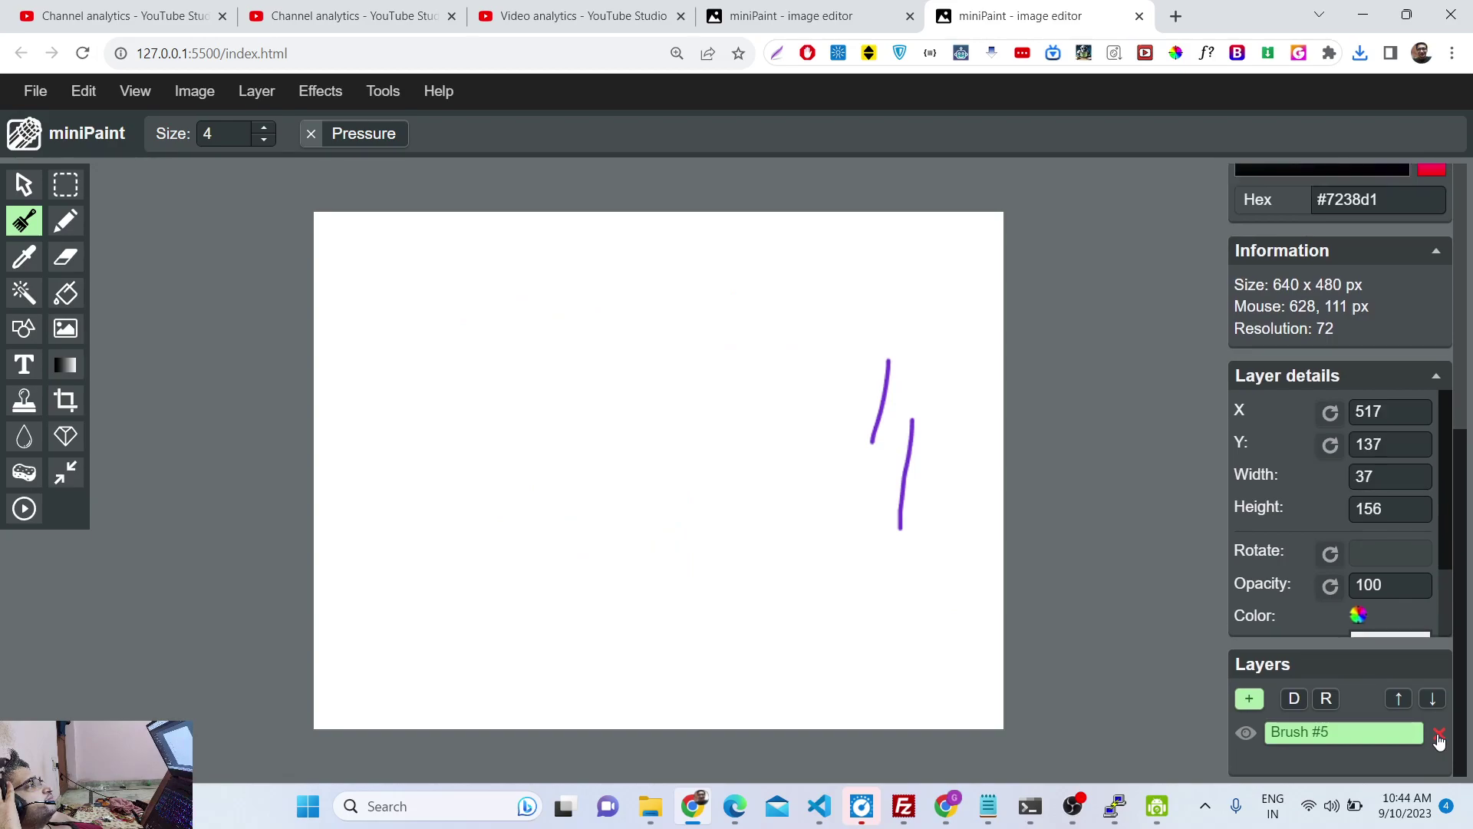
{"action": "left_click", "coordinate": [1439, 735]}
- Add a new layer and brush a purple curved stroke about 102 px wide and 143 px high near the canvas center
{"action": "left_click", "coordinate": [265, 97]}
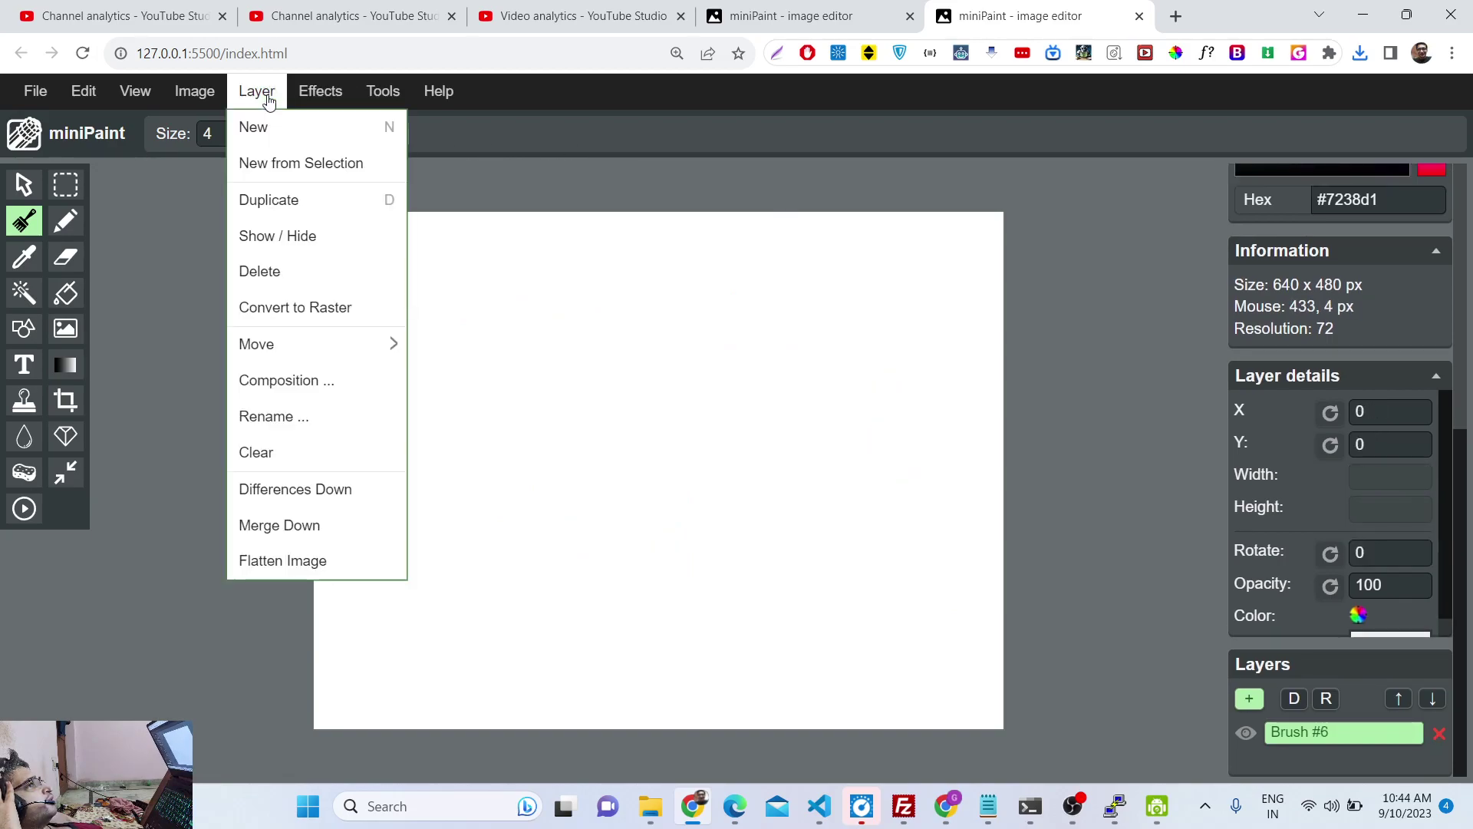
{"action": "left_click", "coordinate": [270, 126]}
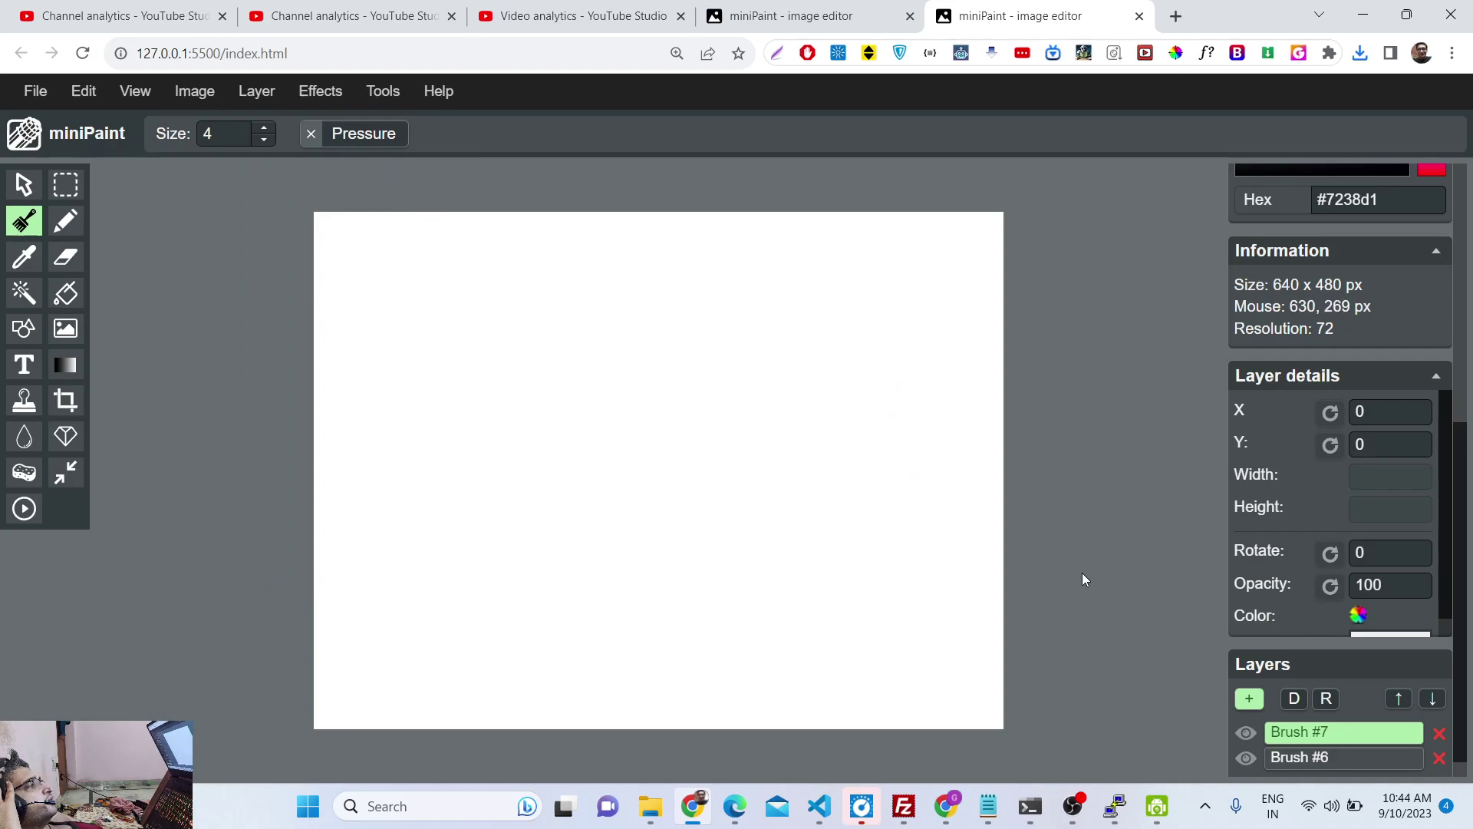
{"action": "mouse_move", "coordinate": [685, 296]}
{"action": "left_mouse_down"}
{"action": "mouse_move", "coordinate": [654, 300]}
{"action": "mouse_move", "coordinate": [660, 404]}
{"action": "mouse_move", "coordinate": [683, 451]}
{"action": "left_mouse_up"}
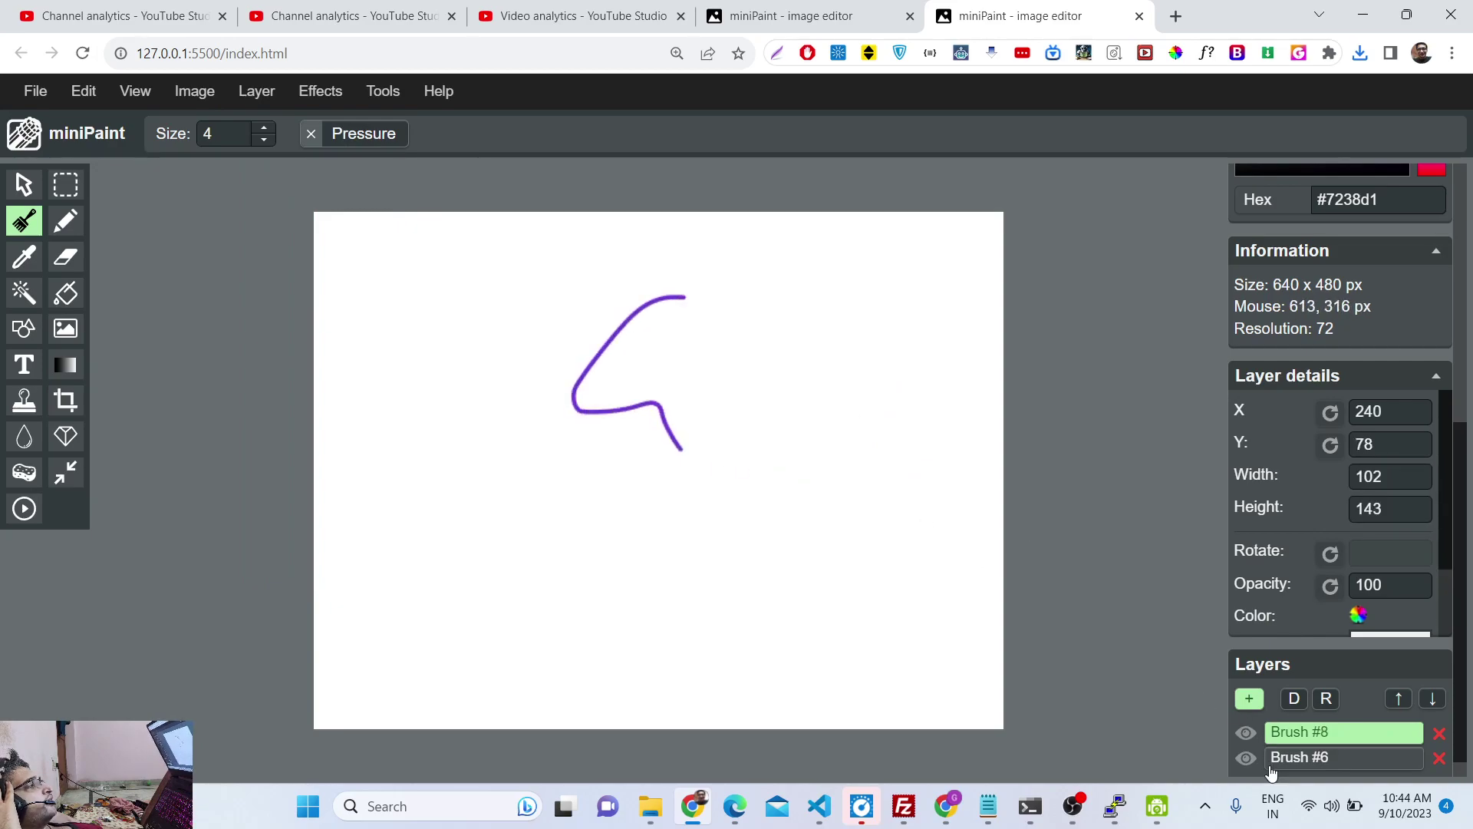
- Toggle the visibility of the purple stroke's layer off and on to compare the canvas
{"action": "left_click", "coordinate": [1247, 735]}
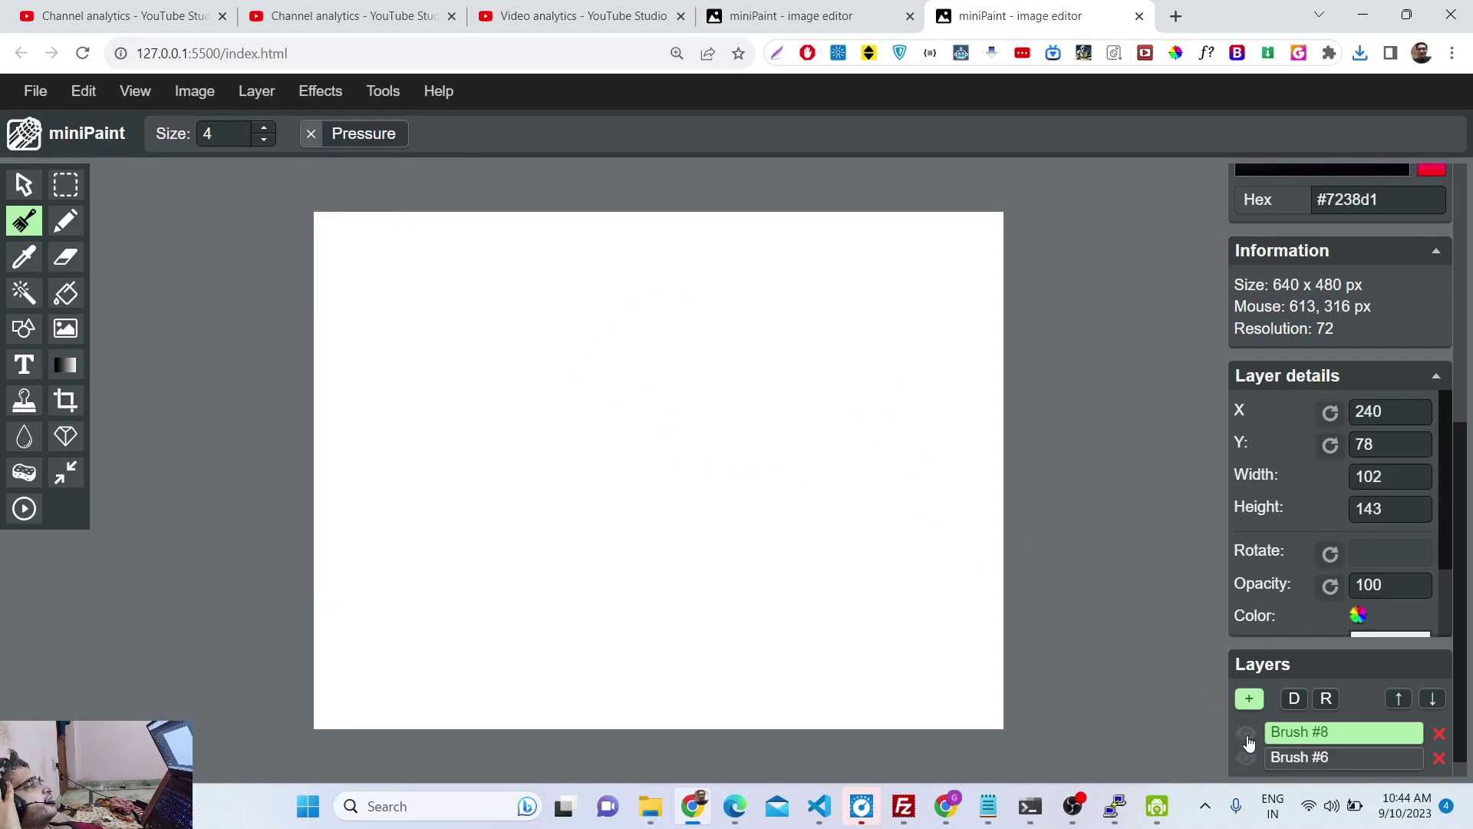
{"action": "left_click", "coordinate": [1247, 737]}
{"action": "left_click", "coordinate": [1247, 735]}
{"action": "left_click", "coordinate": [1247, 735]}
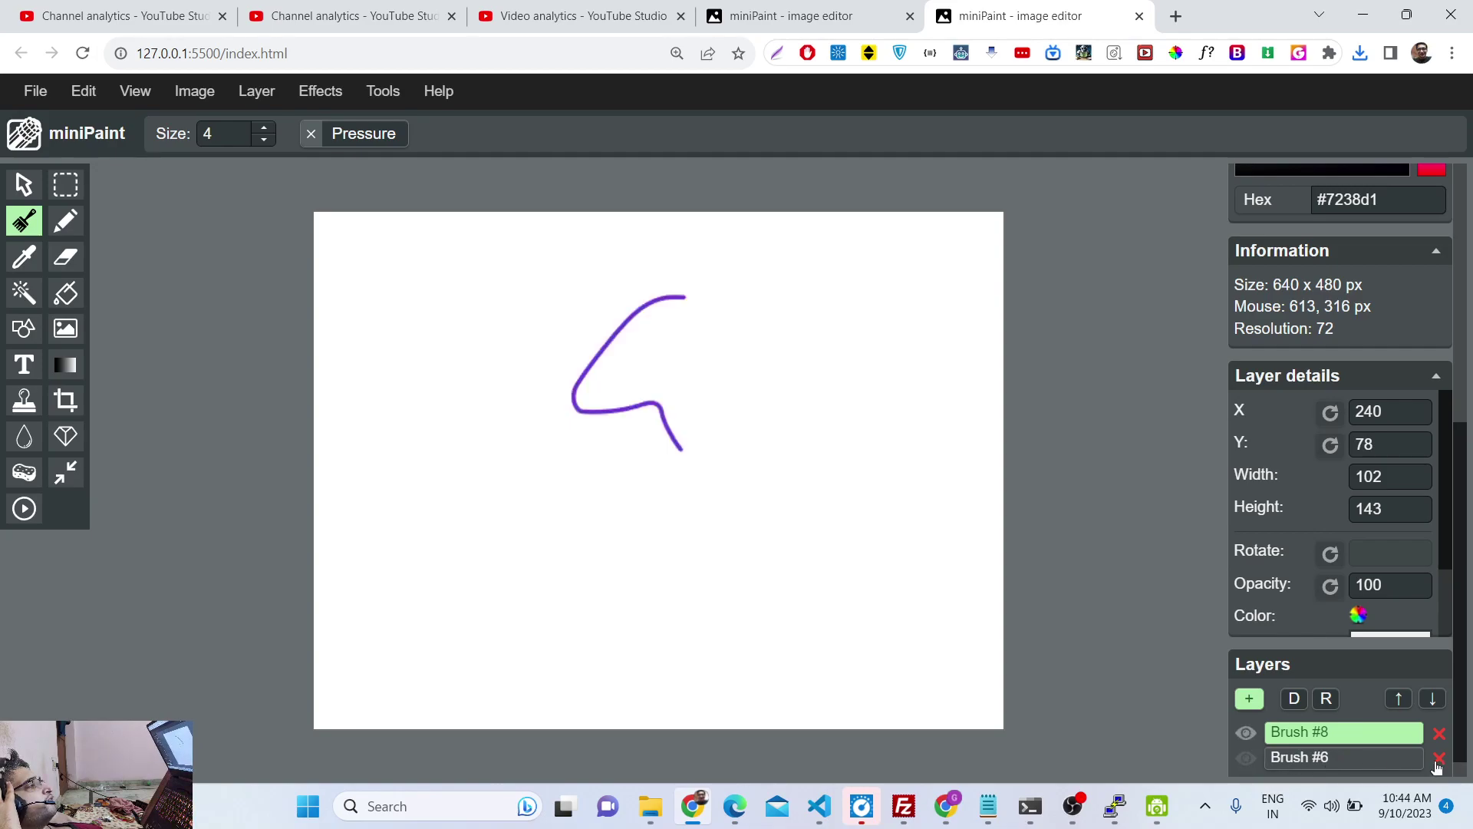
- Delete the Brush #6 layer and the Brush #8 layer holding the purple stroke
{"action": "left_click", "coordinate": [1438, 760]}
{"action": "left_click", "coordinate": [1440, 735]}
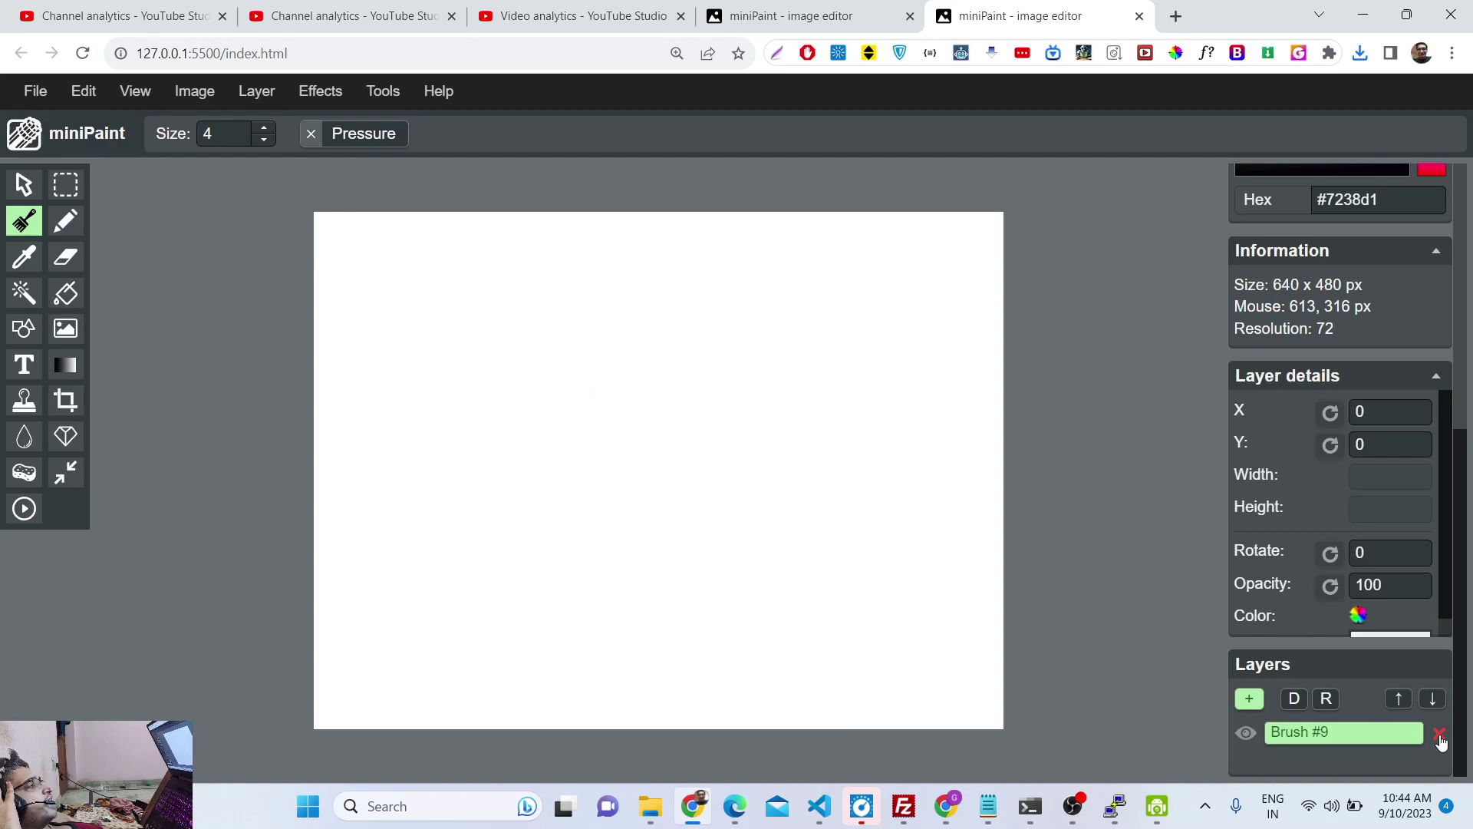
{"action": "scroll", "coordinate": [1463, 468], "scroll_direction": "up", "scroll_amount": 6}
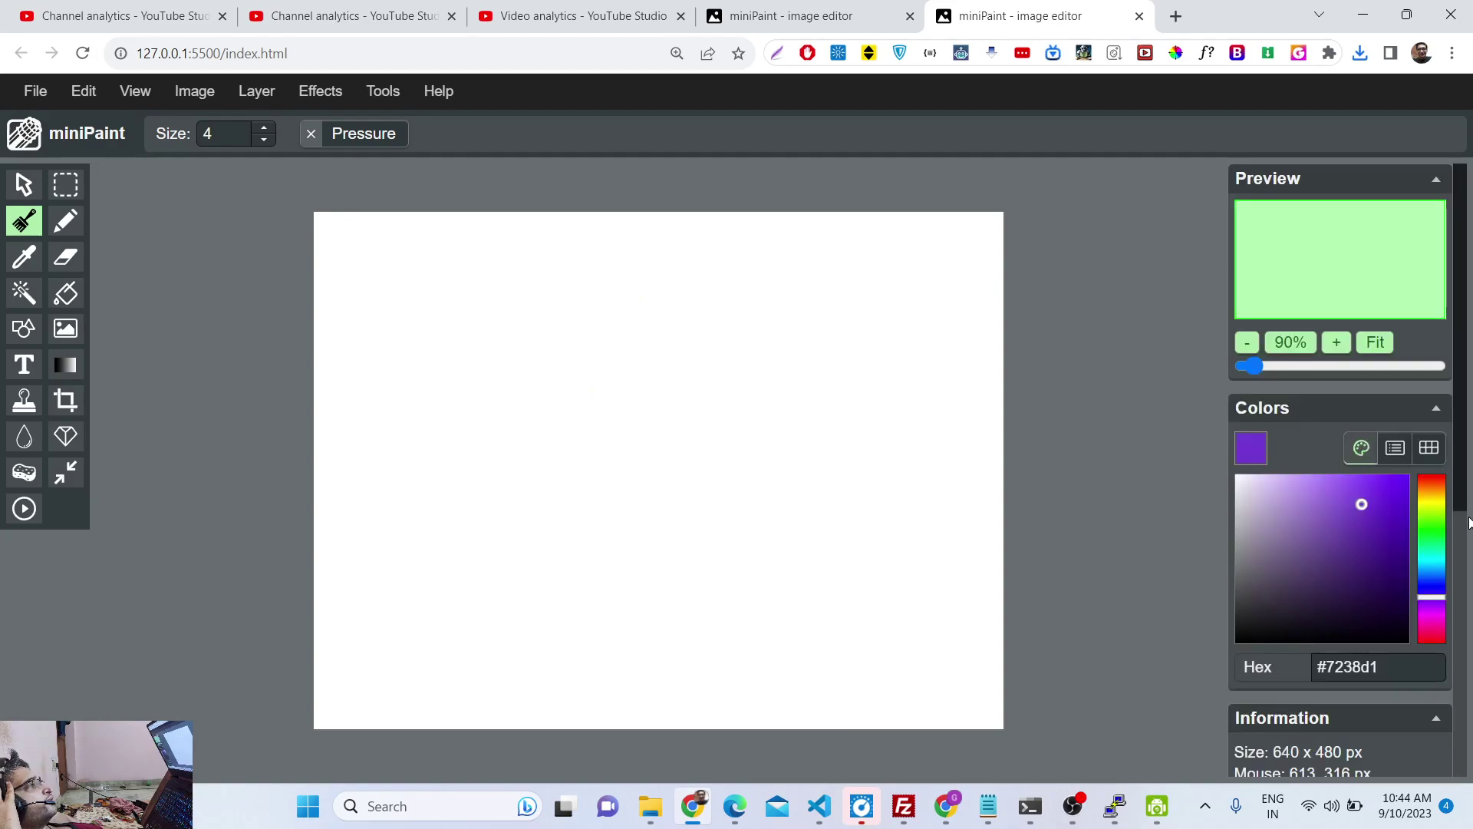
{"action": "scroll", "coordinate": [1468, 522], "scroll_direction": "down", "scroll_amount": 6}
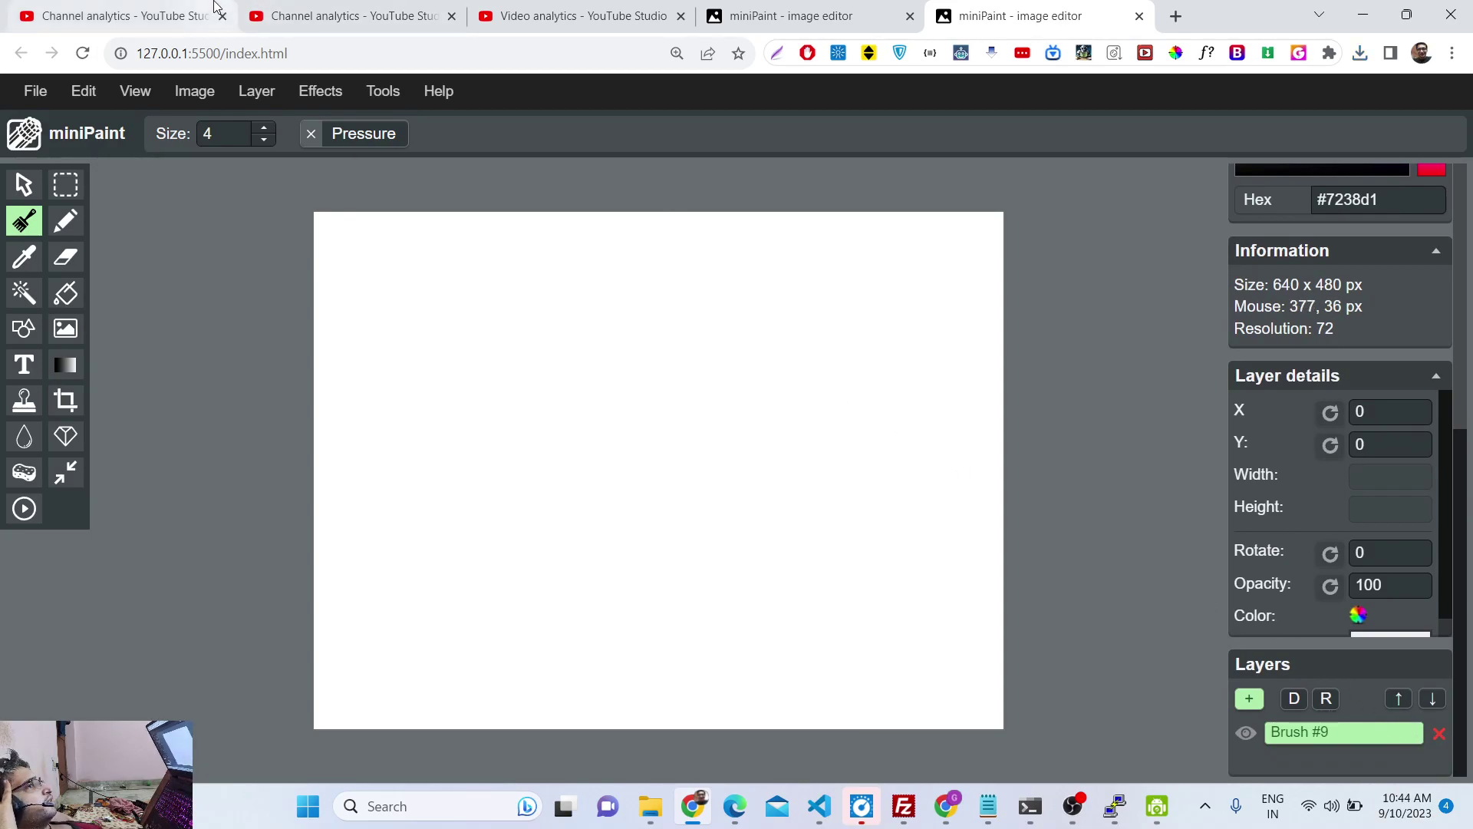
- Open the image file Screenshot_25 from the Lightshot folder in Documents
{"action": "left_click", "coordinate": [47, 90]}
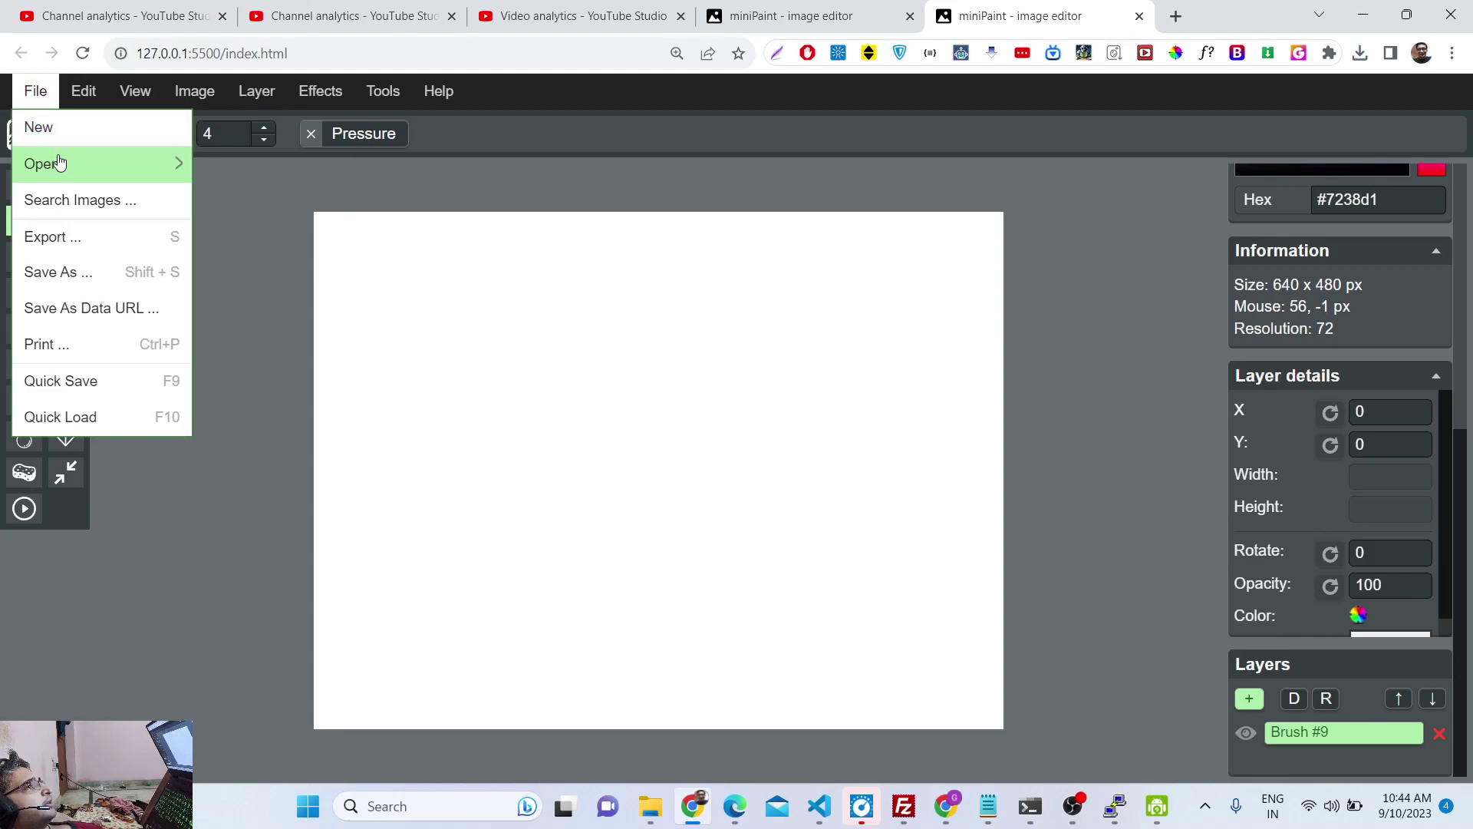
{"action": "left_click", "coordinate": [174, 163]}
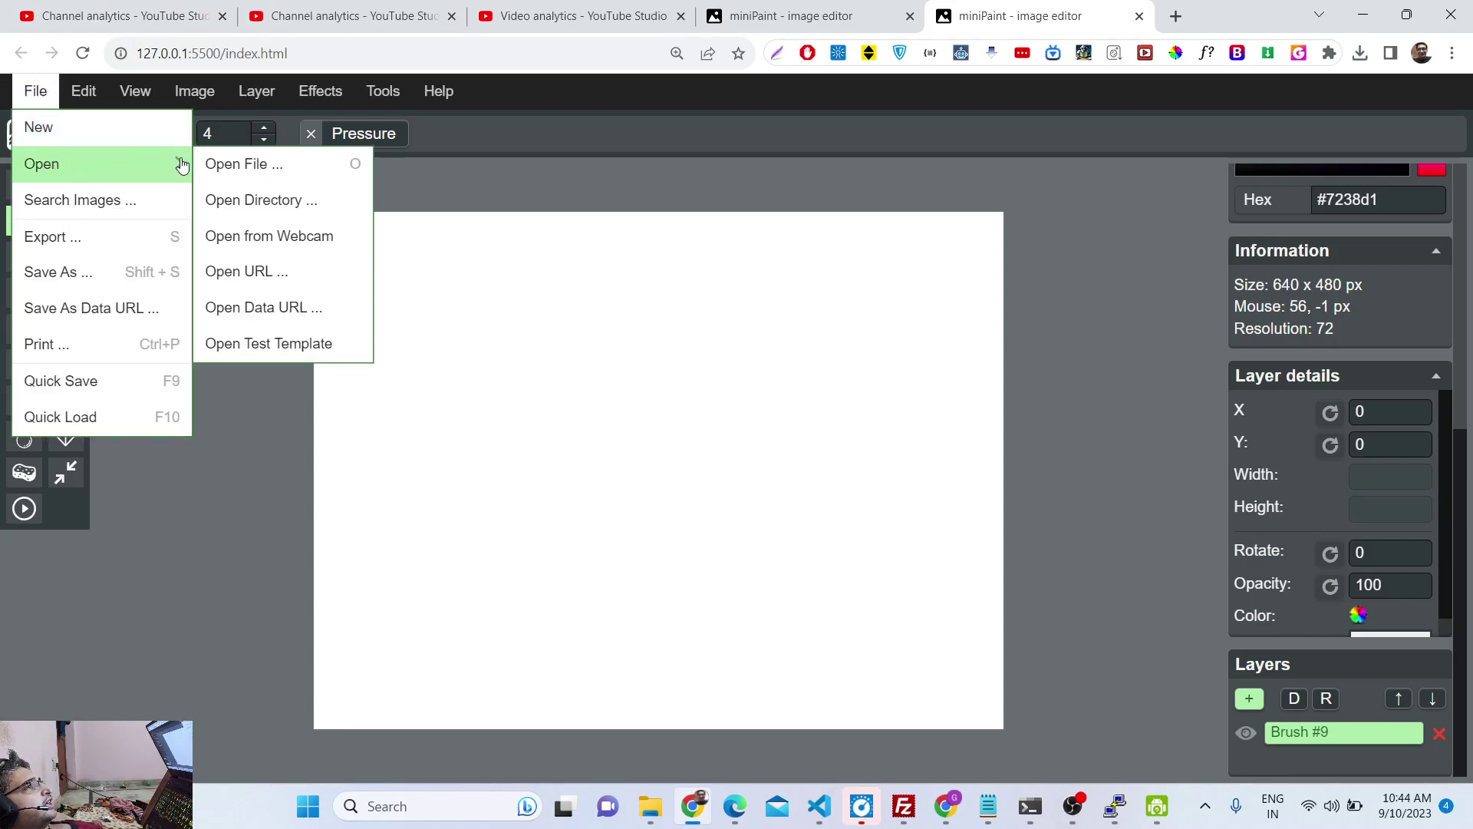
{"action": "left_click", "coordinate": [245, 164]}
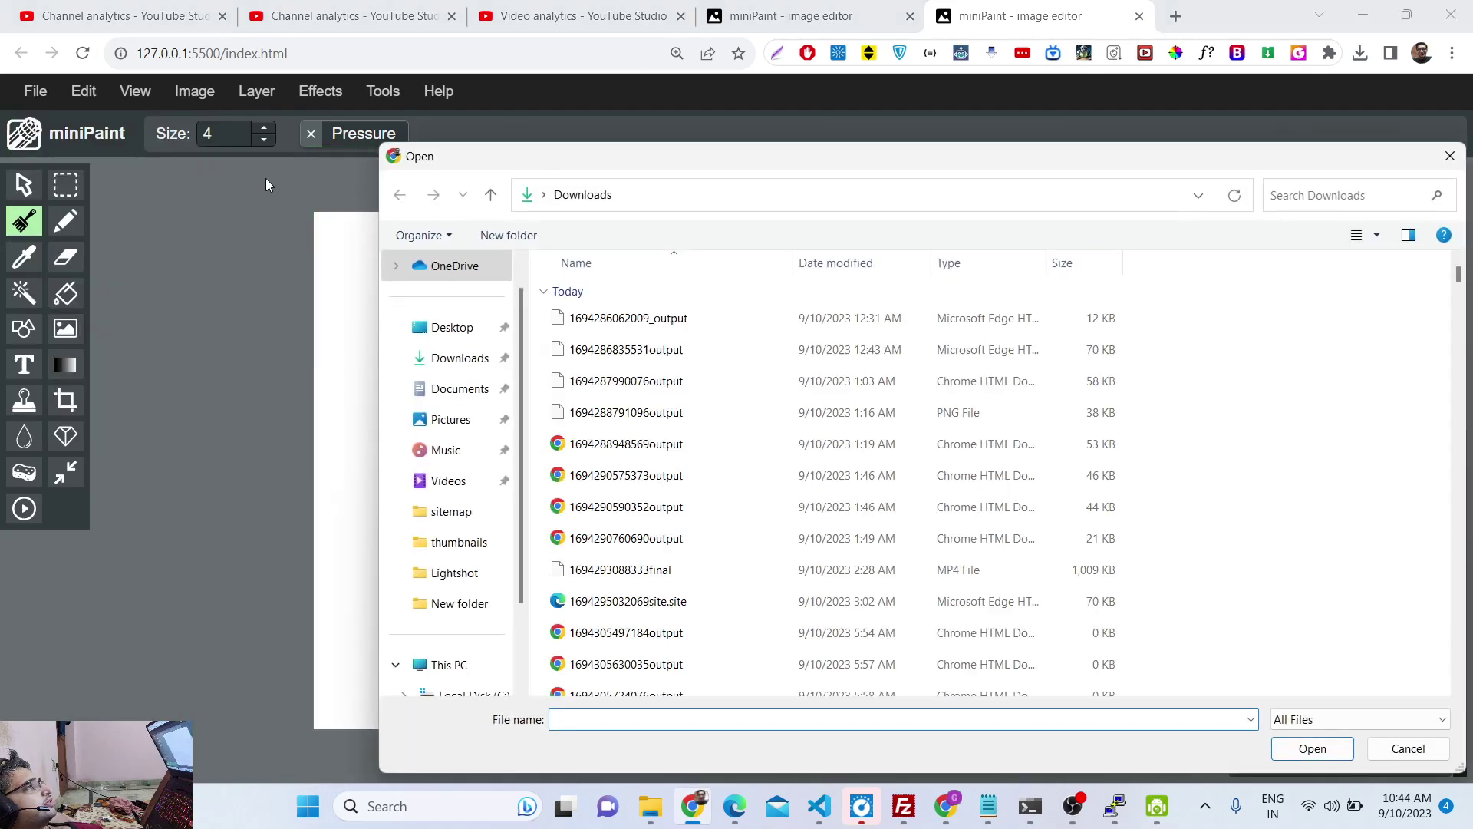
{"action": "left_click", "coordinate": [476, 389]}
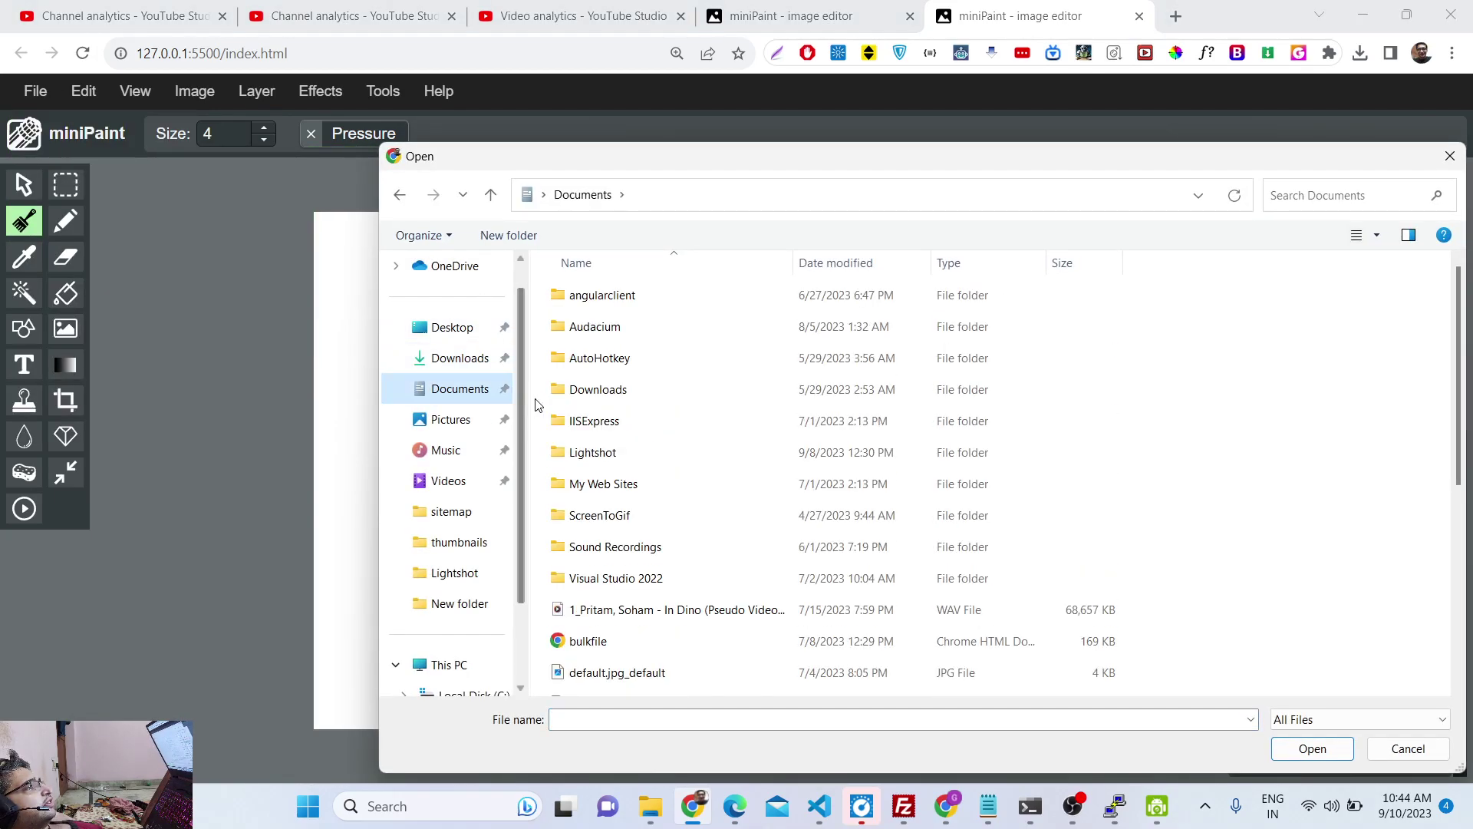
{"action": "double_click", "coordinate": [588, 455]}
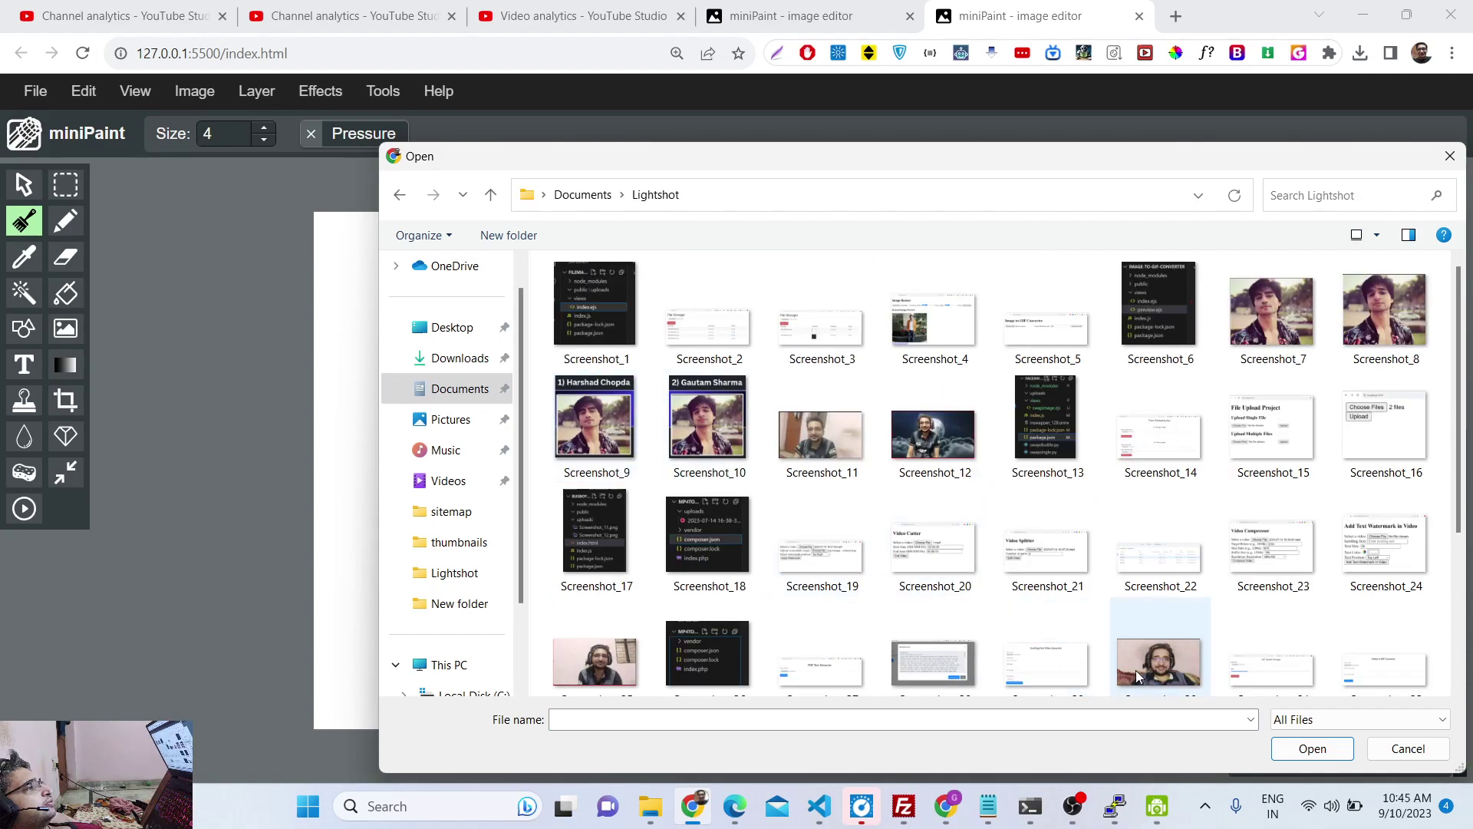
{"action": "double_click", "coordinate": [614, 670]}
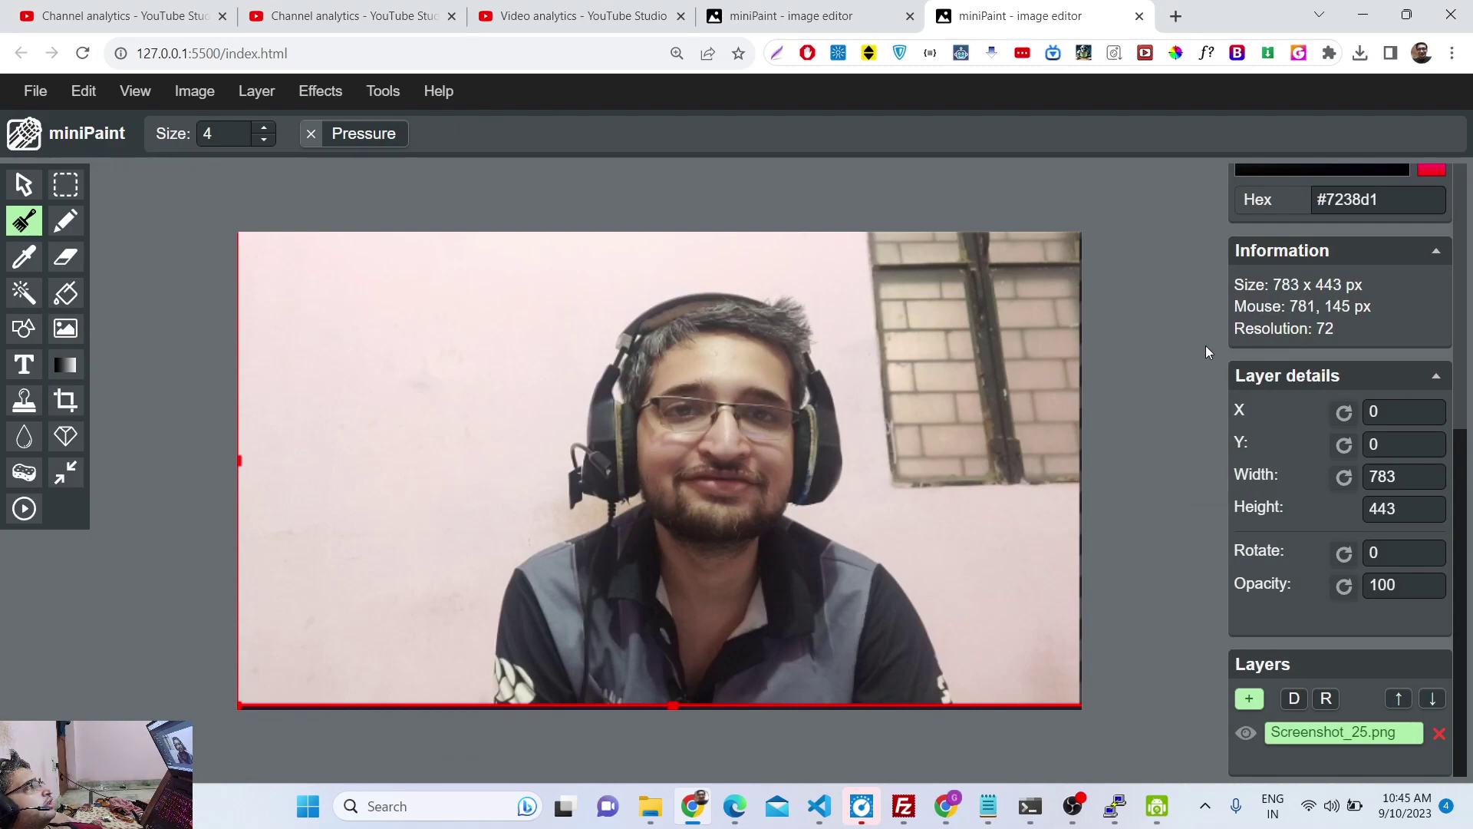
- Set the rotation of the Screenshot_25.png layer to 180
{"action": "scroll", "coordinate": [1204, 345], "scroll_direction": "up", "scroll_amount": 1}
{"action": "scroll", "coordinate": [1058, 367], "scroll_direction": "down", "scroll_amount": 1}
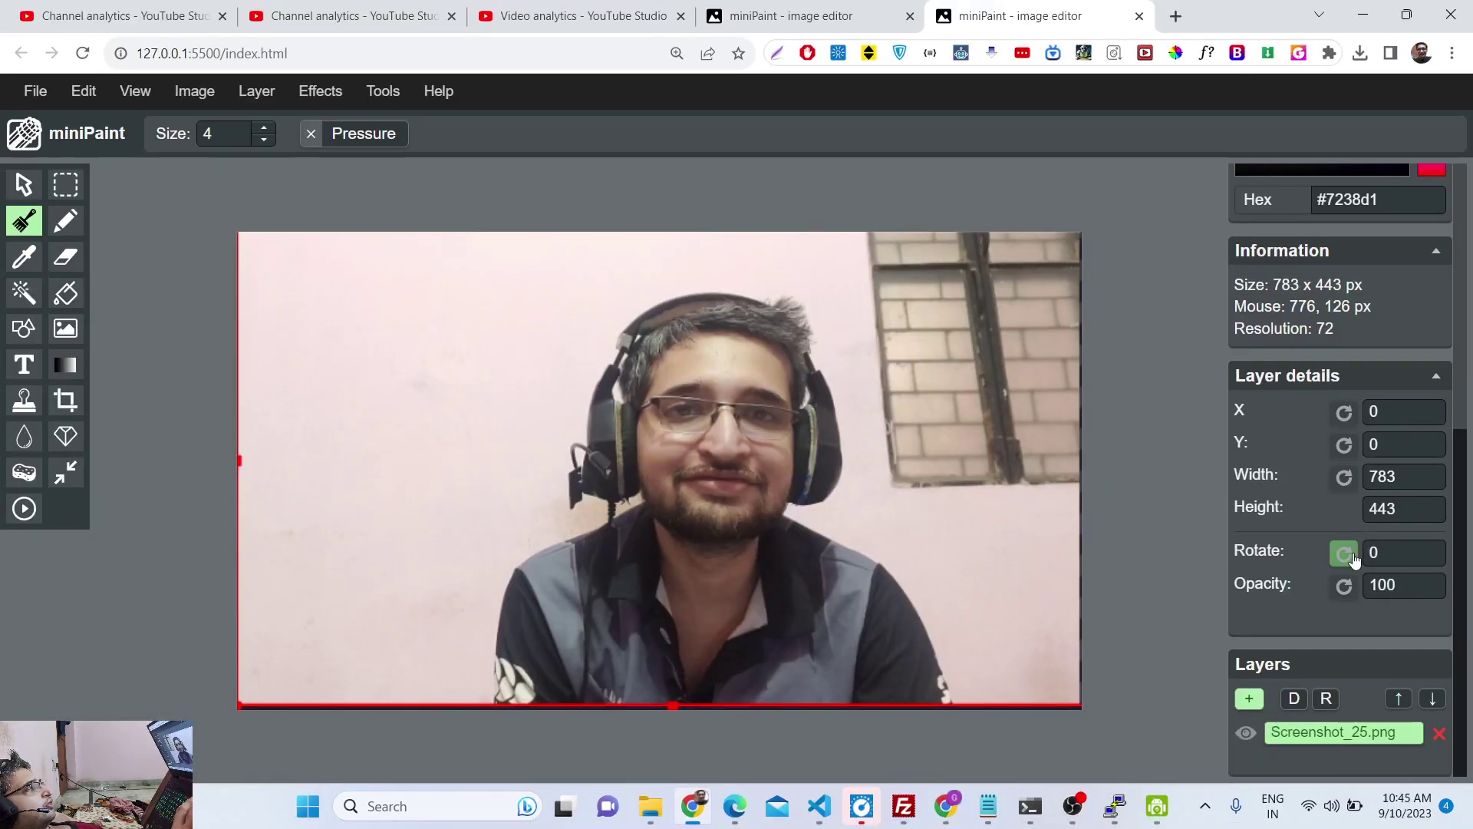
{"action": "double_click", "coordinate": [1393, 554]}
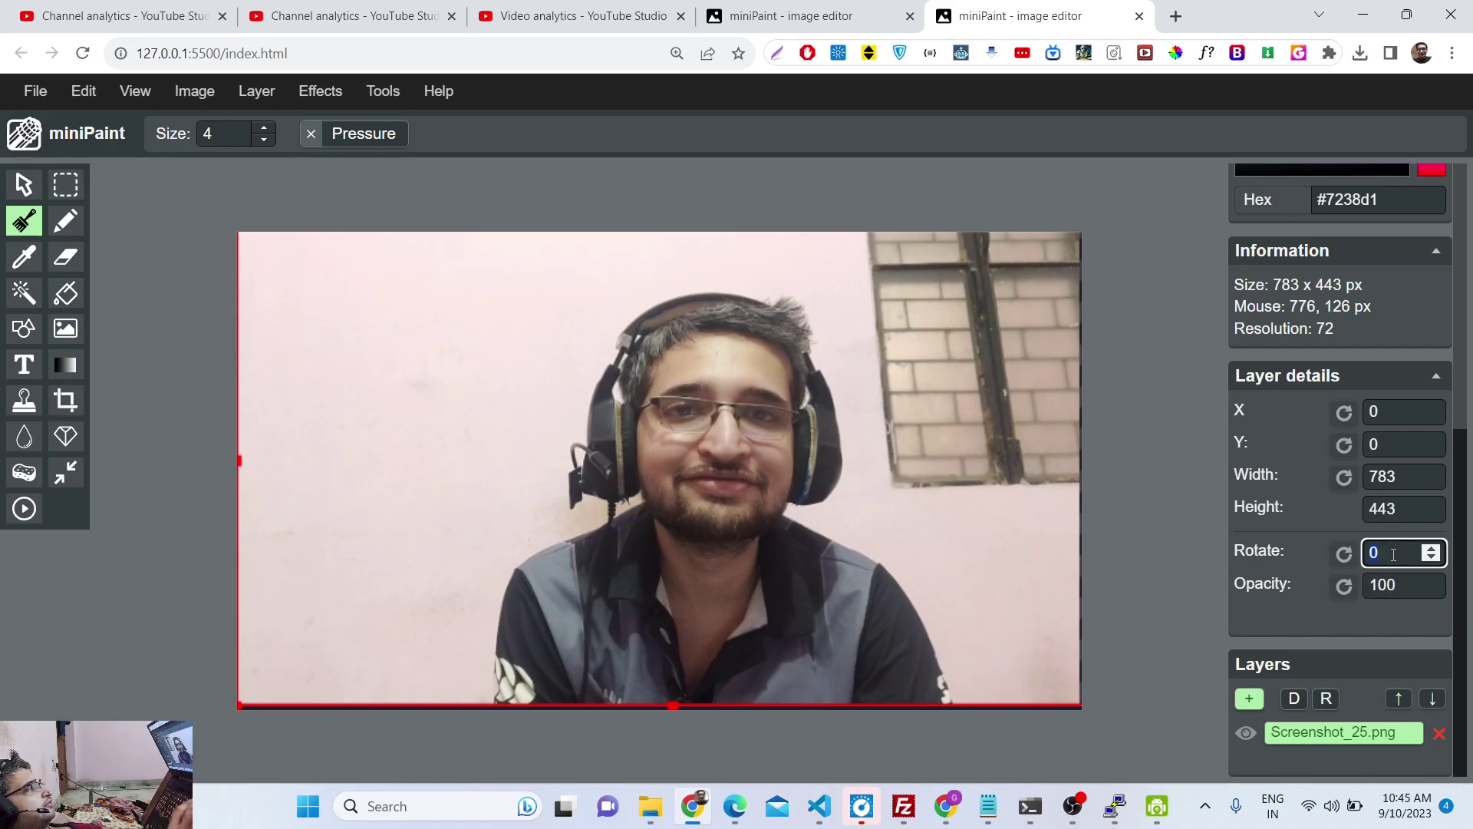
{"action": "key", "text": "Return"}
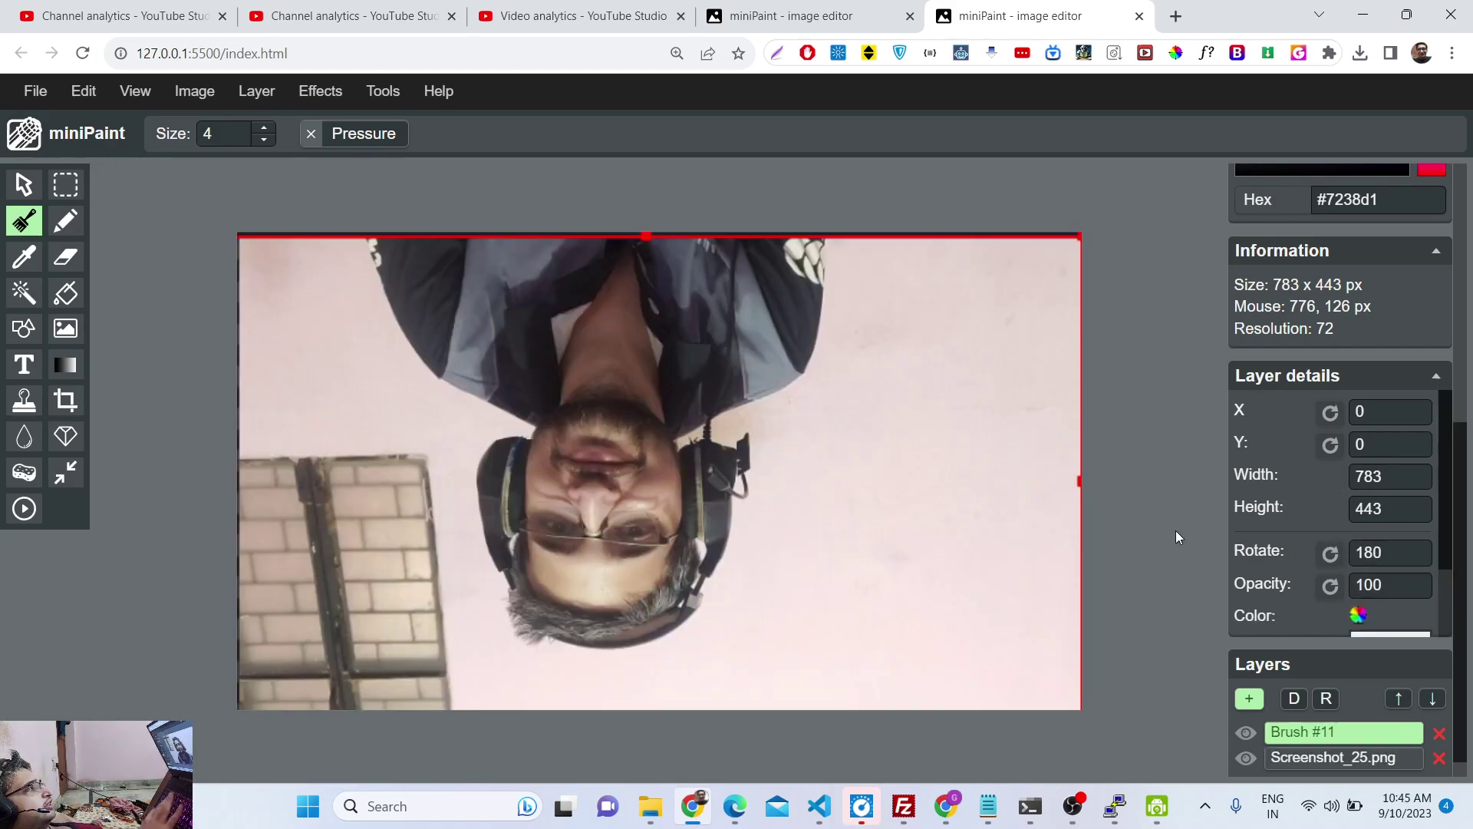
- Reselect the Screenshot_25.png layer and set its rotation back to 0
{"action": "left_click", "coordinate": [1331, 553]}
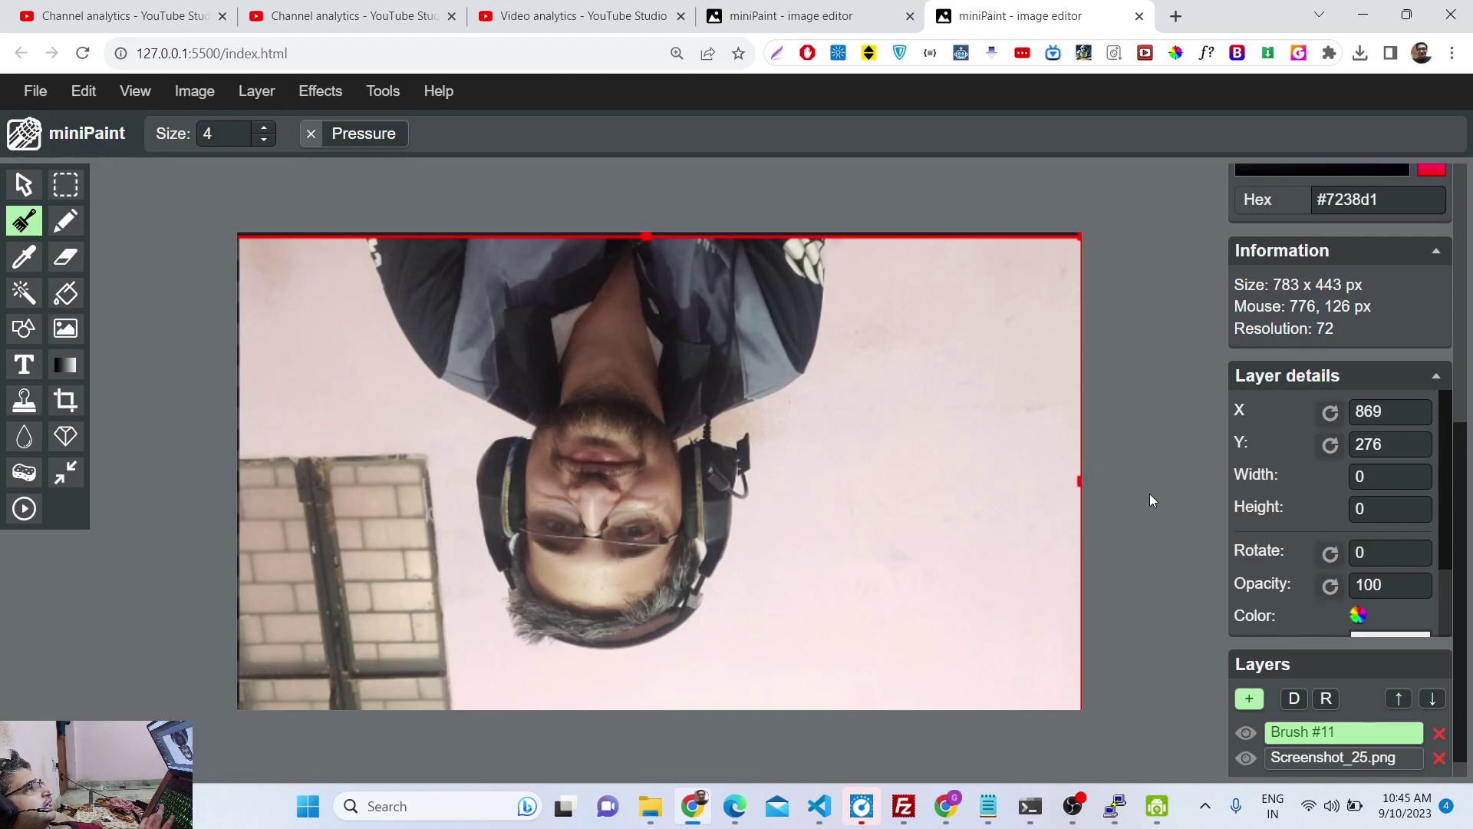
{"action": "scroll", "coordinate": [1335, 537], "scroll_direction": "down", "scroll_amount": 2}
{"action": "left_click", "coordinate": [1271, 759]}
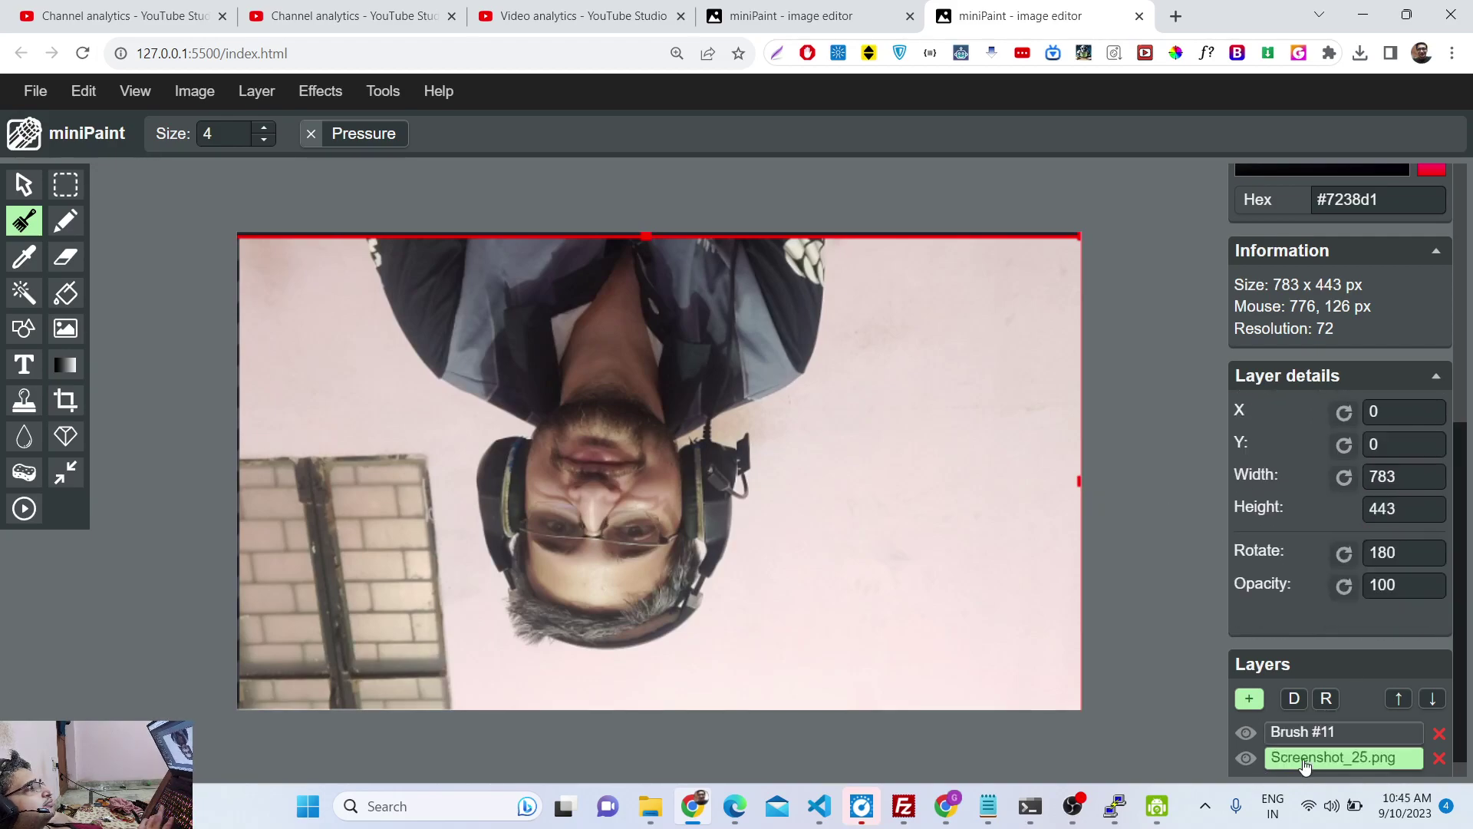
{"action": "double_click", "coordinate": [1303, 758]}
{"action": "left_click", "coordinate": [1014, 205]}
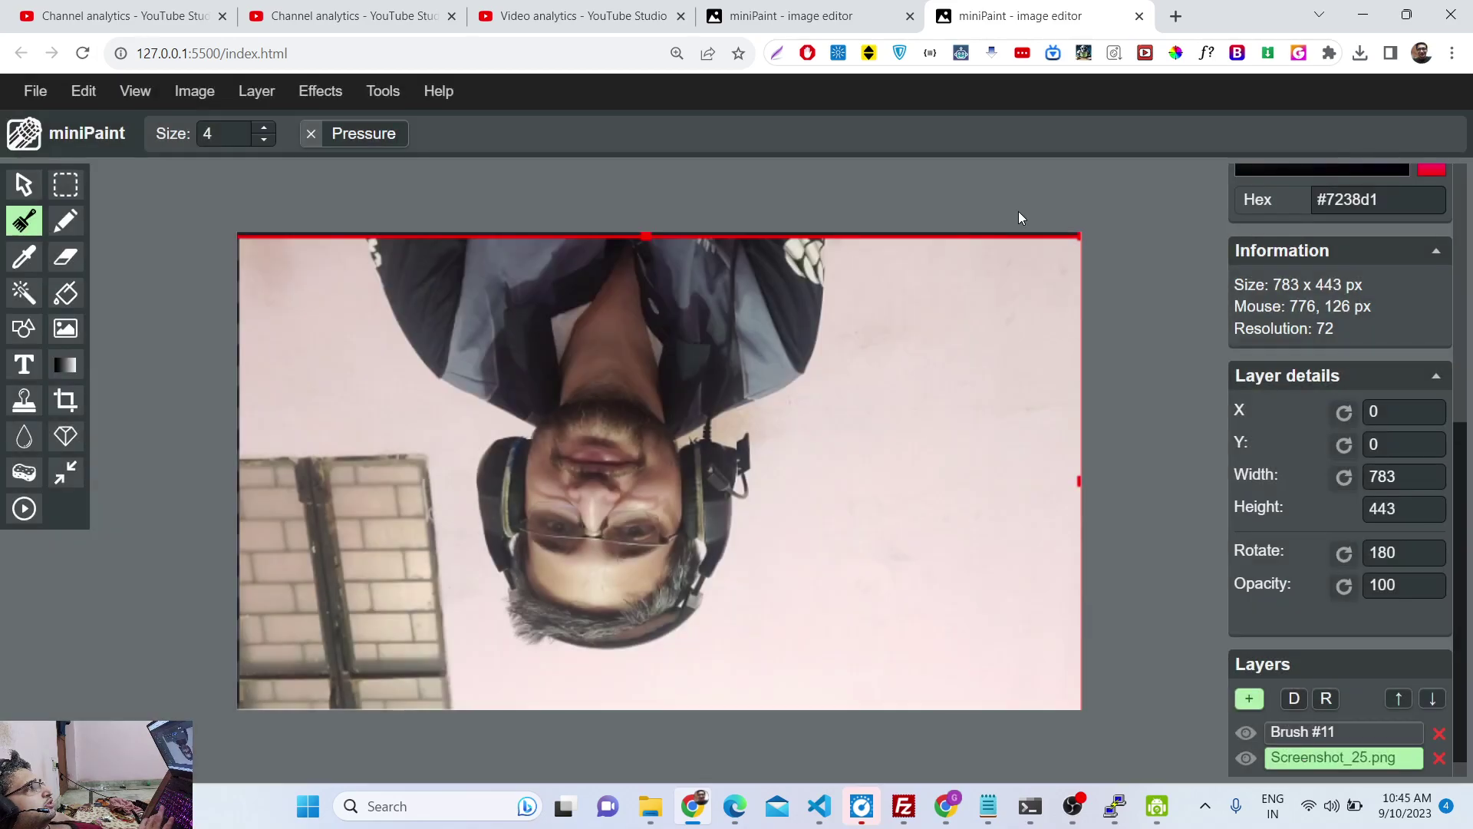
{"action": "left_click", "coordinate": [1395, 552]}
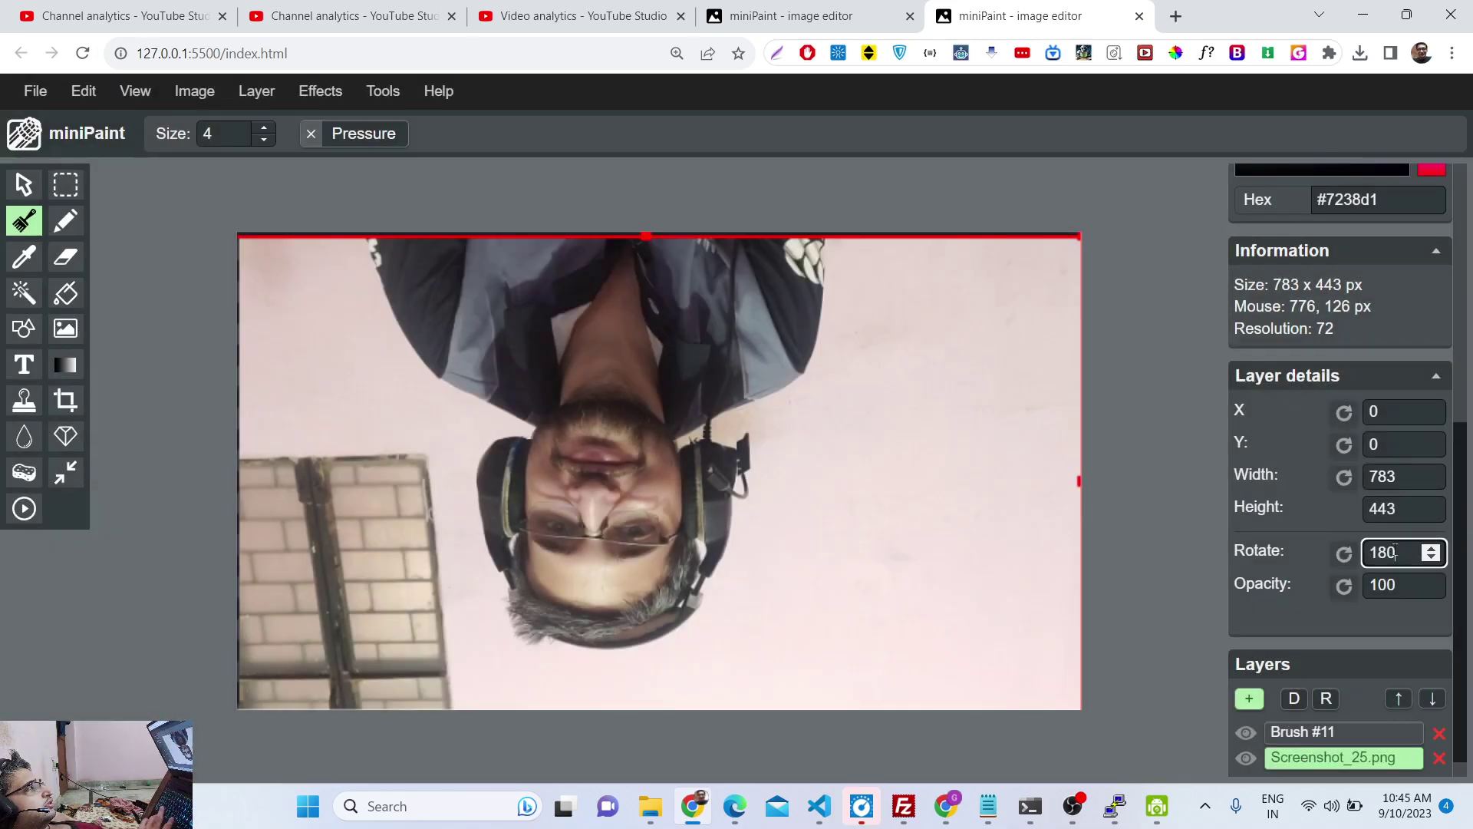
{"action": "type", "text": "0"}
{"action": "left_click", "coordinate": [1180, 517]}
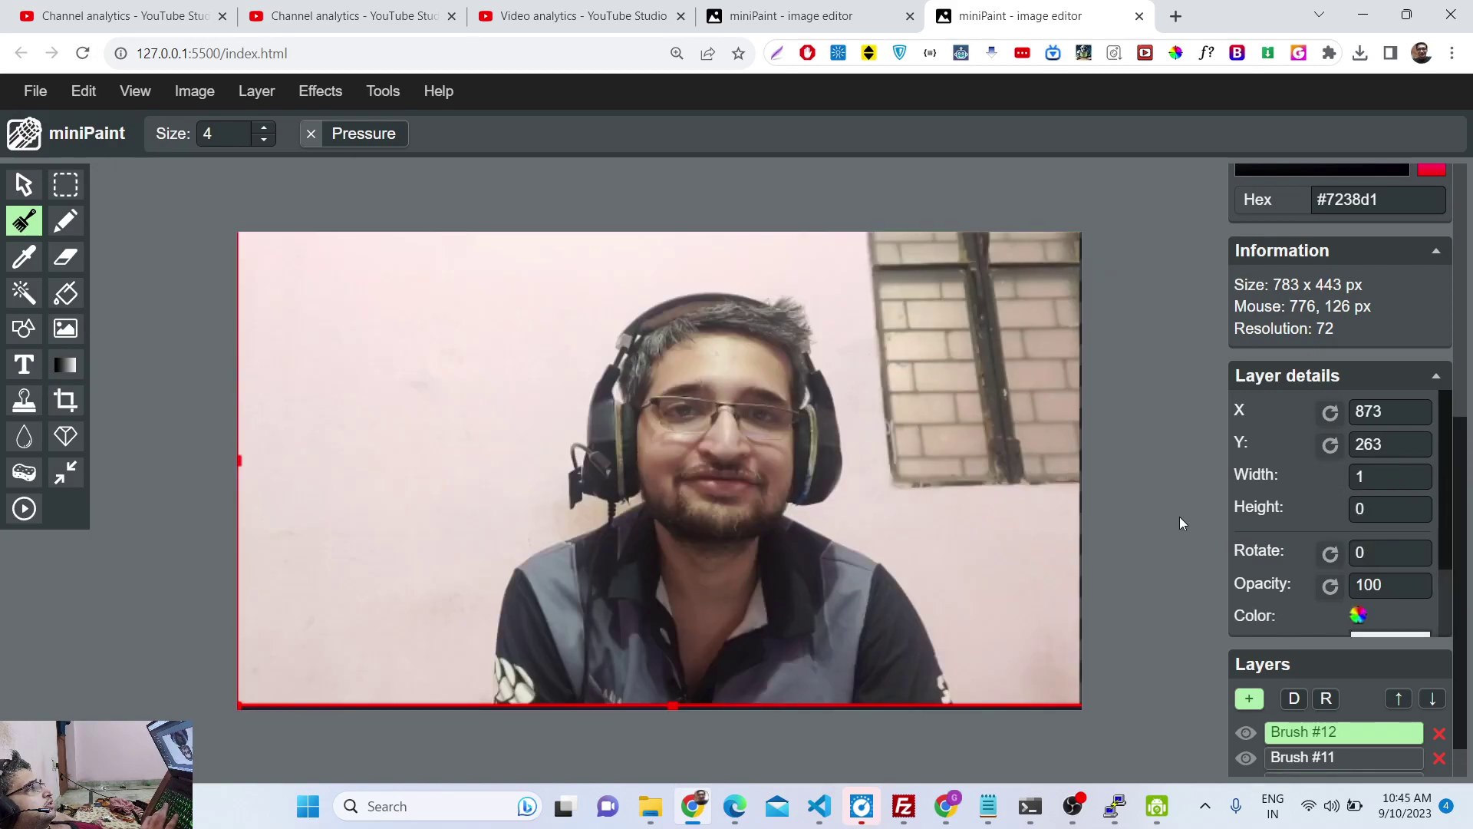
- Set the active Brush #12 layer's opacity to 50, and lower it gradually to 44
{"action": "double_click", "coordinate": [1377, 586]}
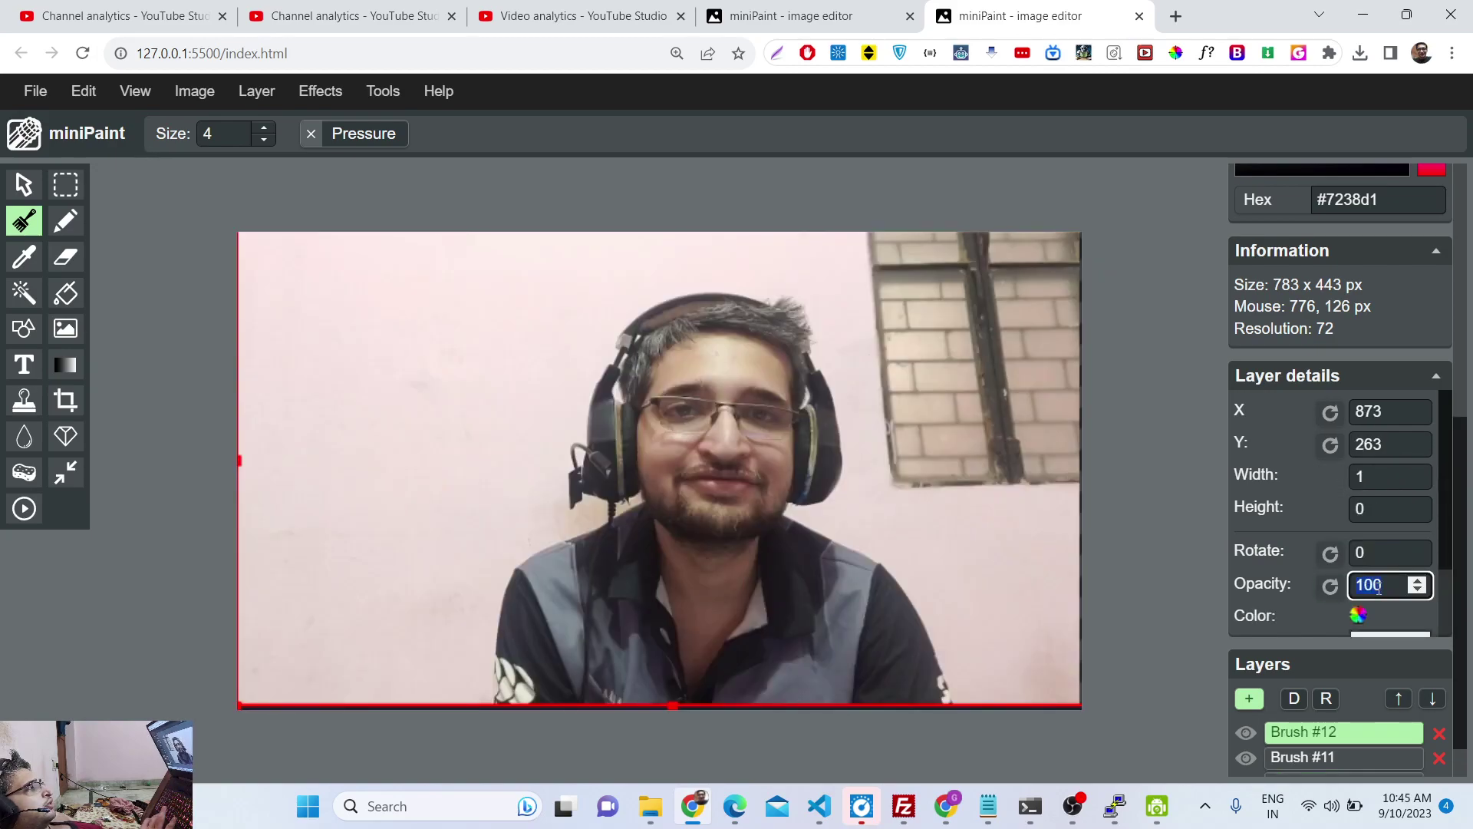
{"action": "key", "text": "BackSpace"}
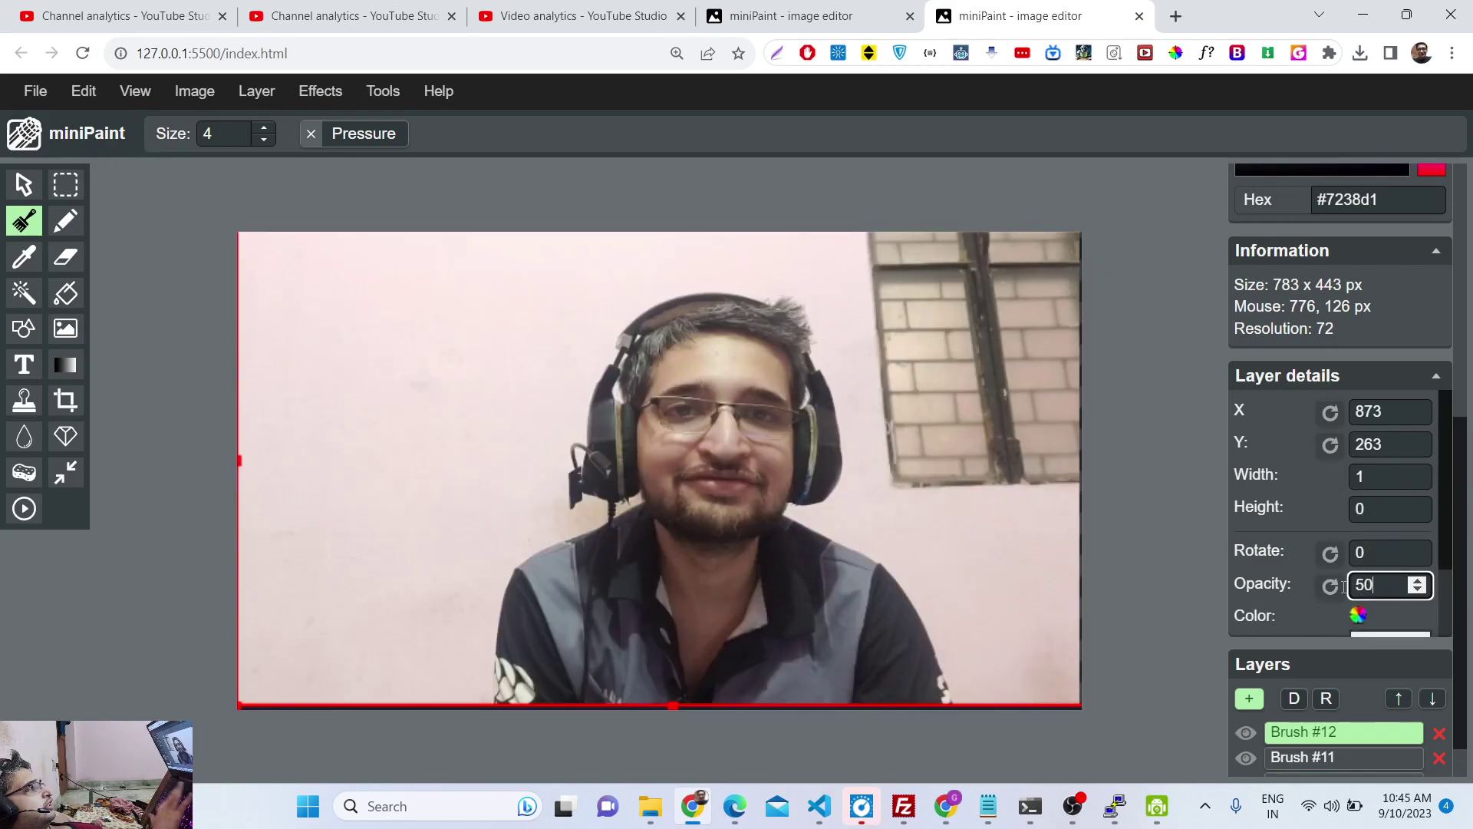
{"action": "left_click", "coordinate": [1146, 521]}
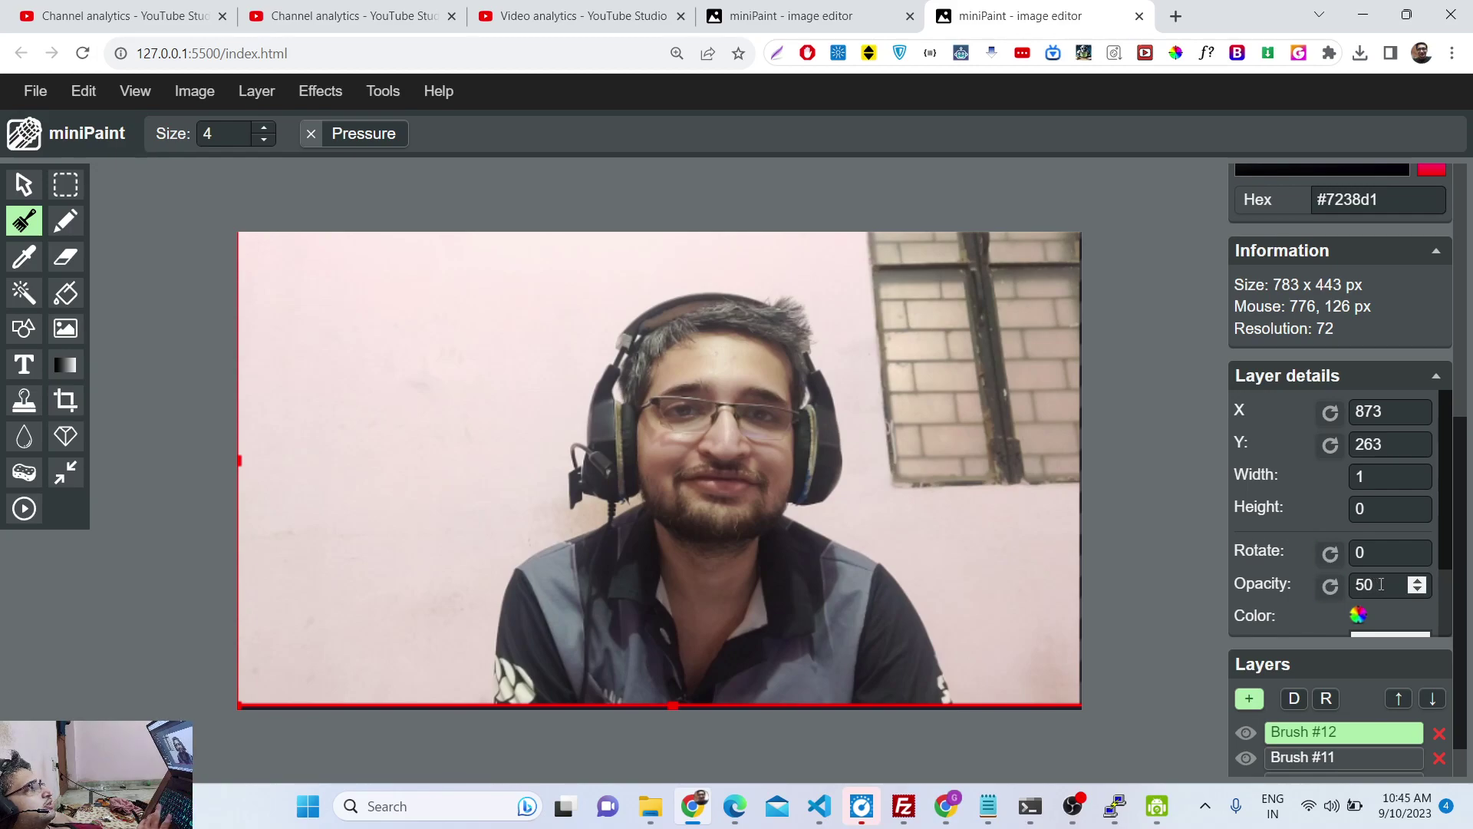
{"action": "left_click", "coordinate": [1418, 590]}
{"action": "left_click", "coordinate": [1418, 590]}
{"action": "left_click", "coordinate": [1418, 590]}
{"action": "left_click", "coordinate": [1152, 504]}
- Set the Brush #12 layer's opacity to 0 and review its remaining layer details
{"action": "left_click", "coordinate": [1385, 589]}
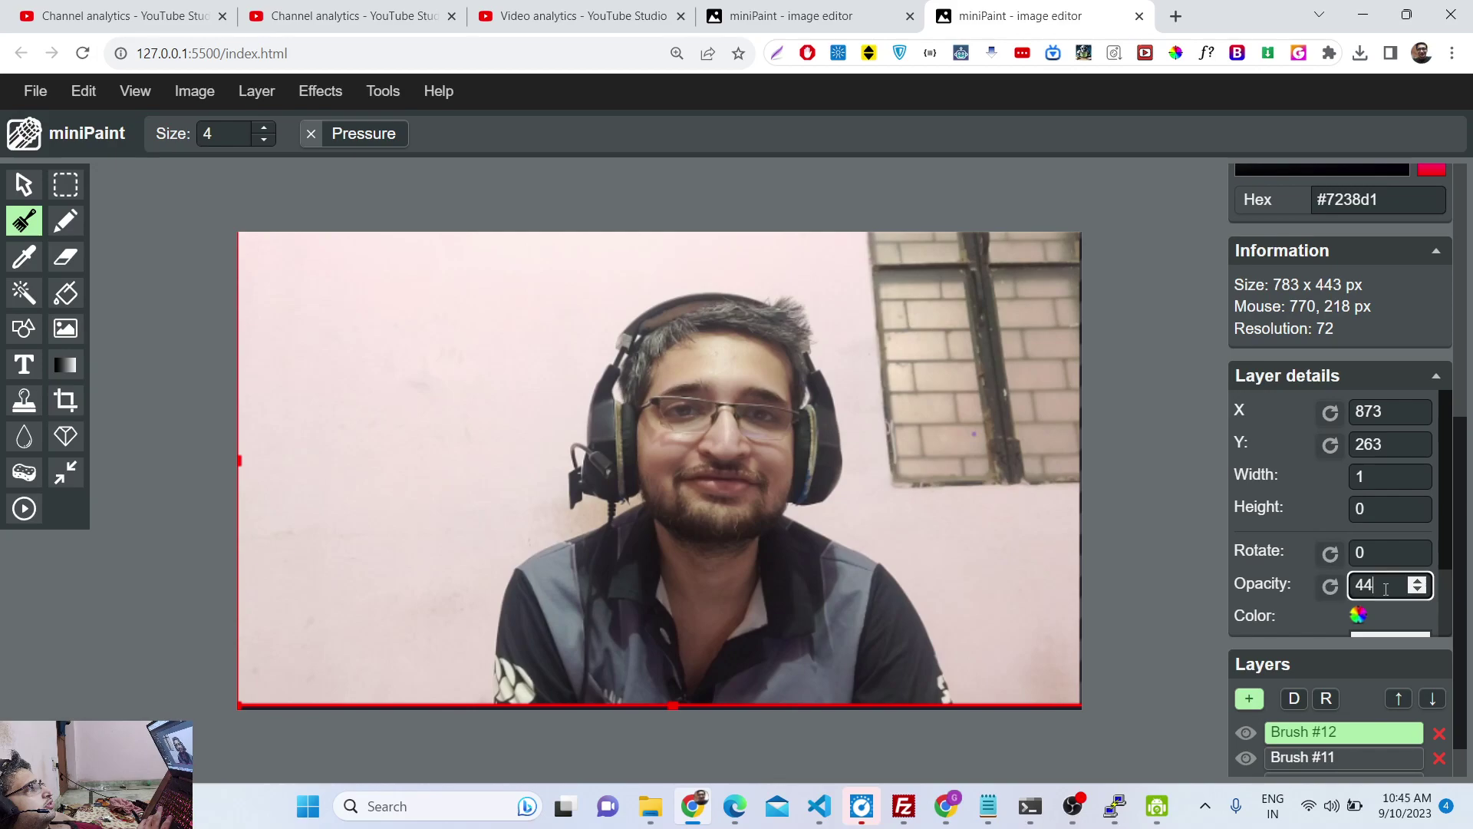
{"action": "type", "text": "0"}
{"action": "left_click", "coordinate": [1217, 550]}
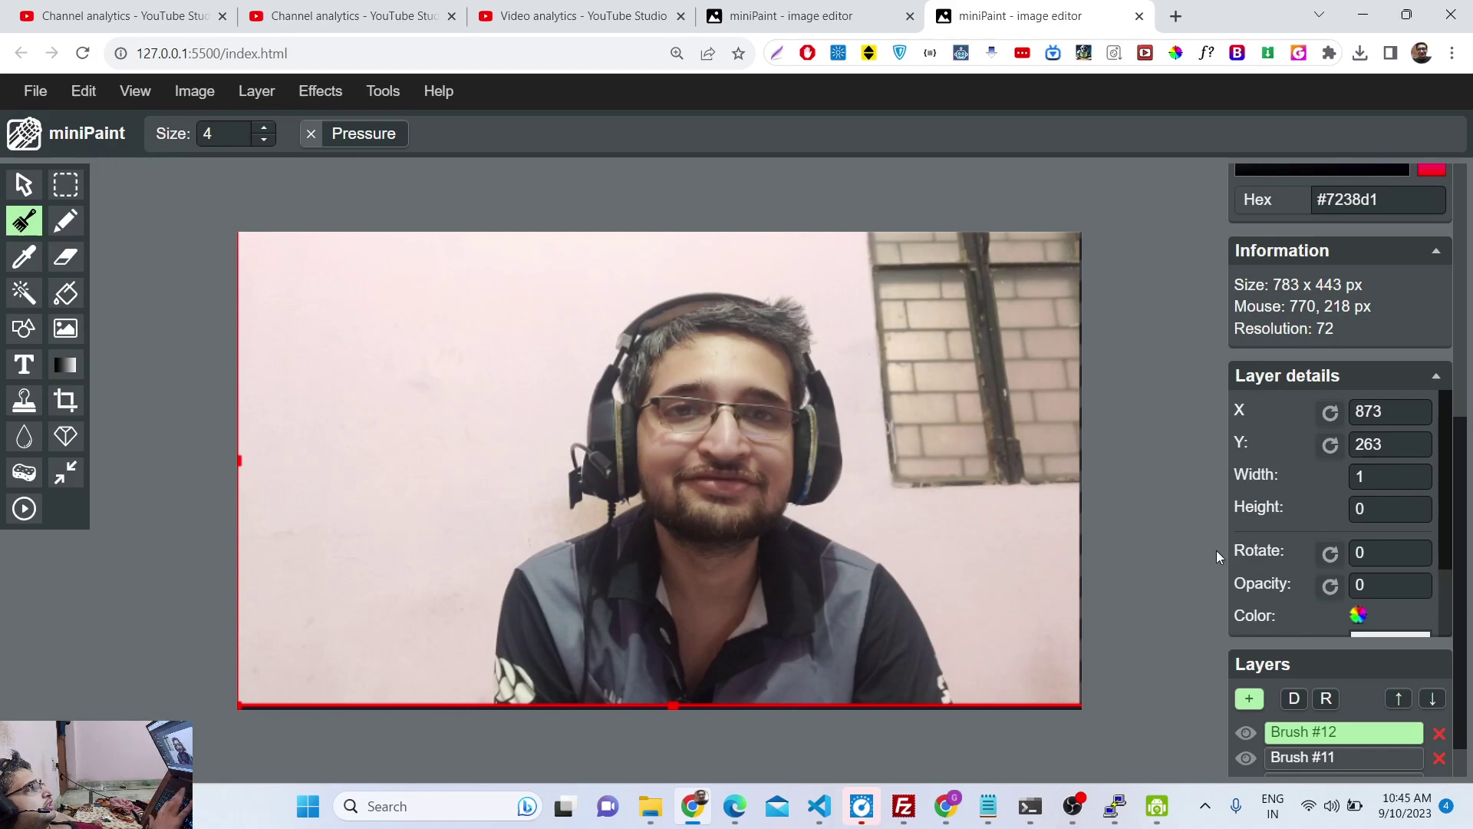
{"action": "left_click", "coordinate": [1389, 582]}
{"action": "scroll", "coordinate": [1307, 540], "scroll_direction": "down", "scroll_amount": 2}
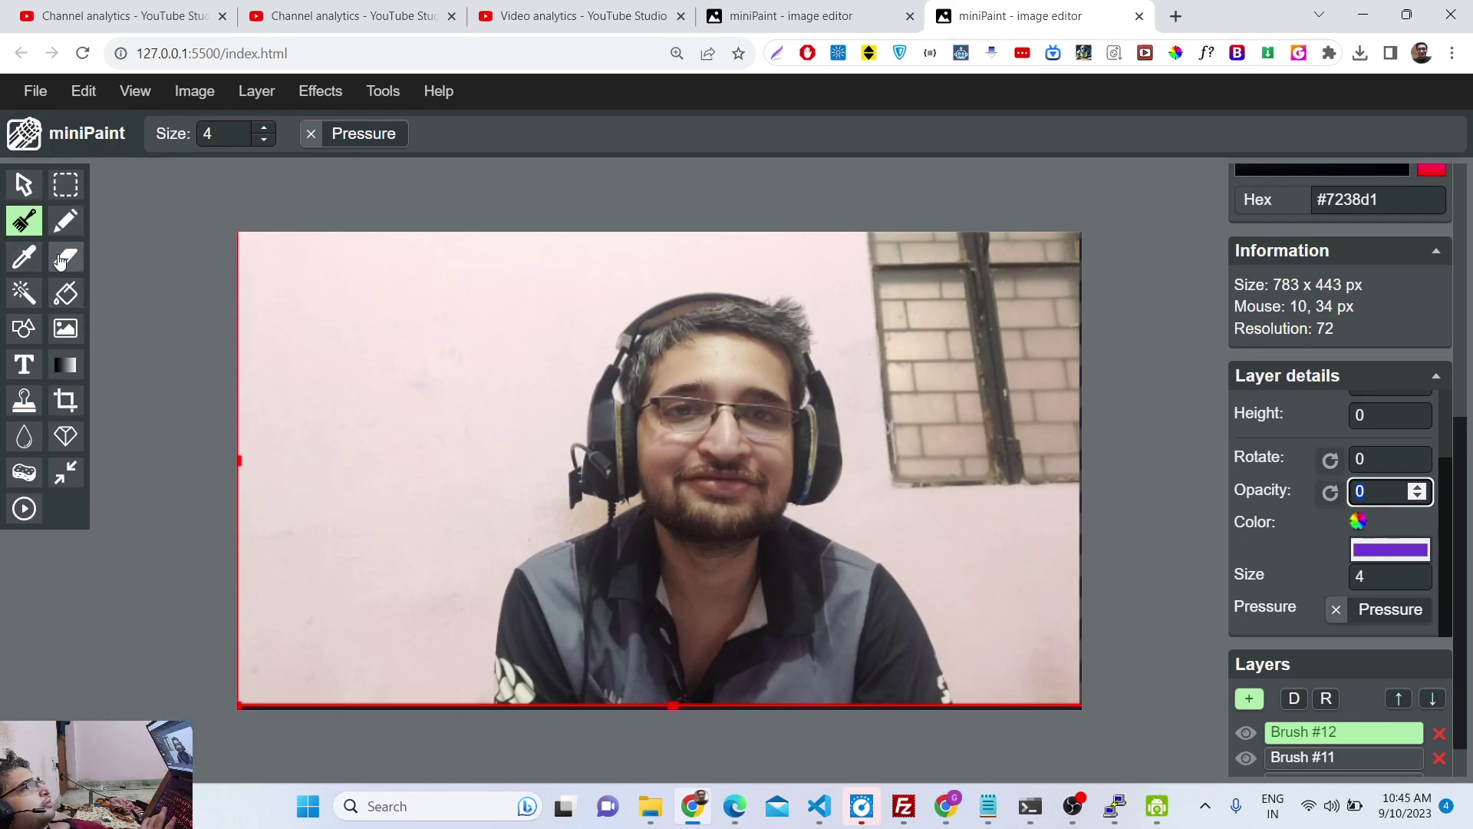
- Try to sharpen the photo with the size 30 Sharpen tool on the Brush #12 layer and on the Brush #11 layer
{"action": "left_click", "coordinate": [65, 437]}
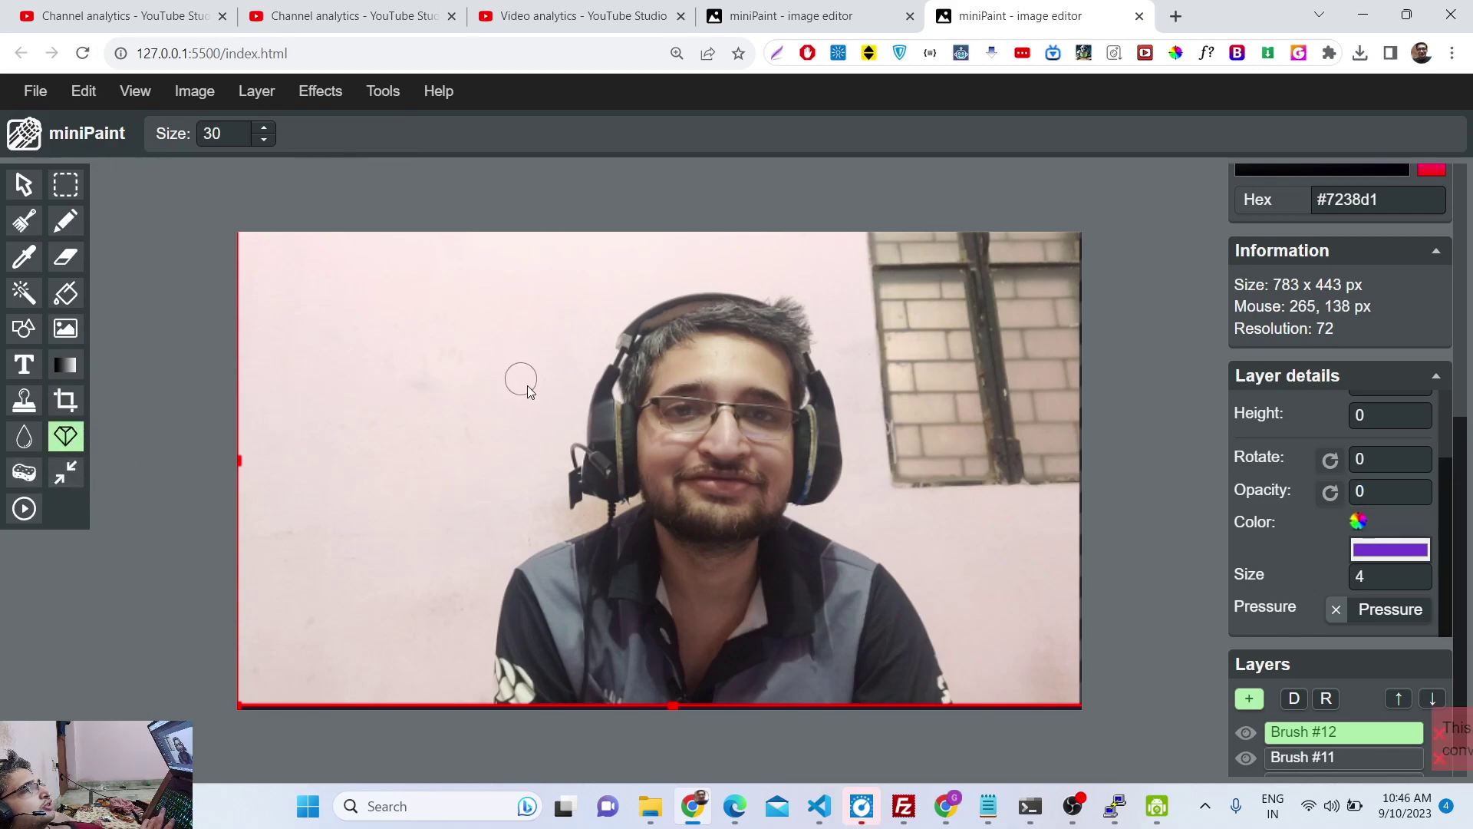
{"action": "left_click", "coordinate": [614, 426]}
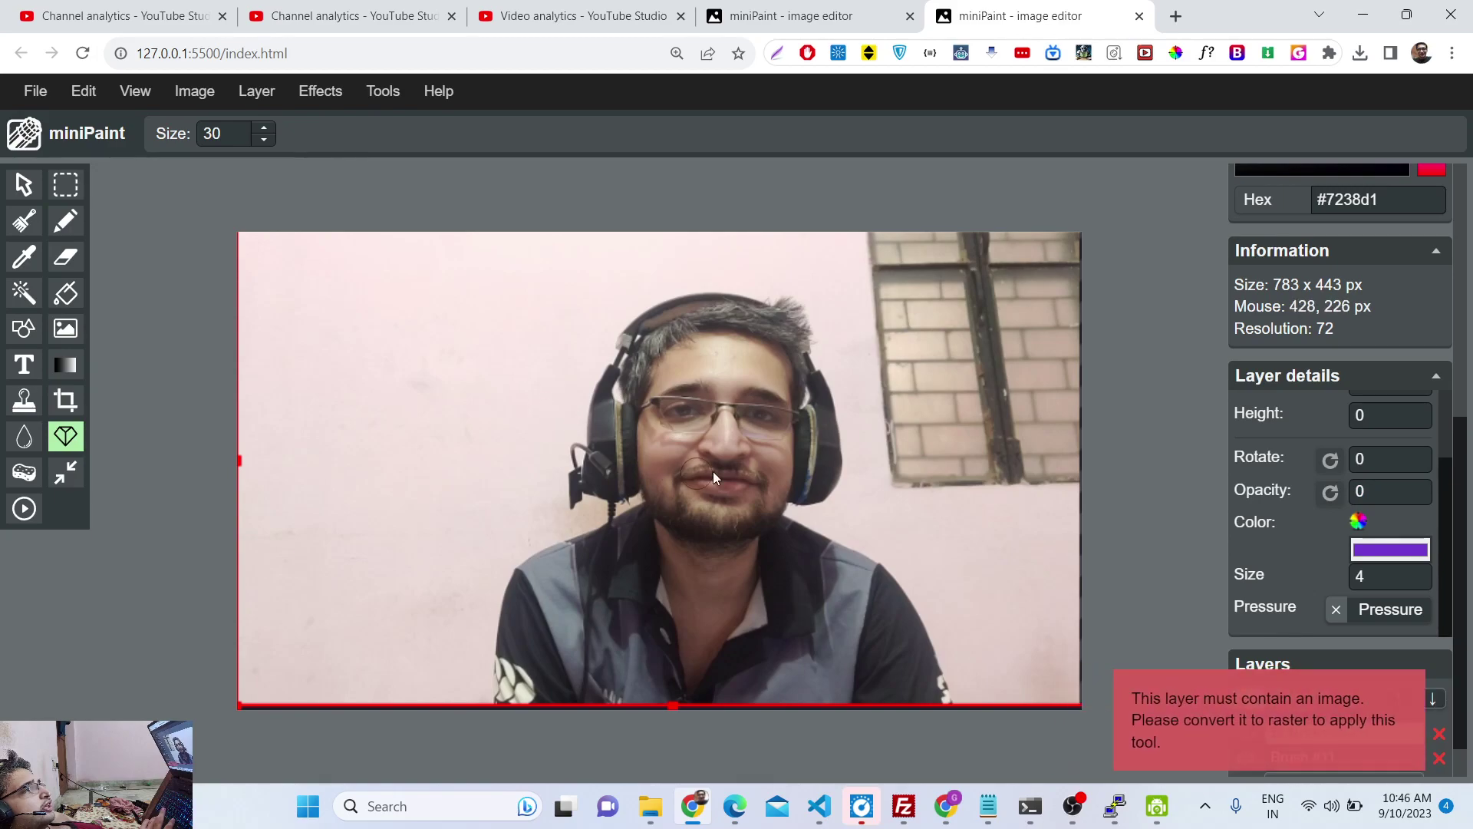
{"action": "left_click", "coordinate": [1032, 428]}
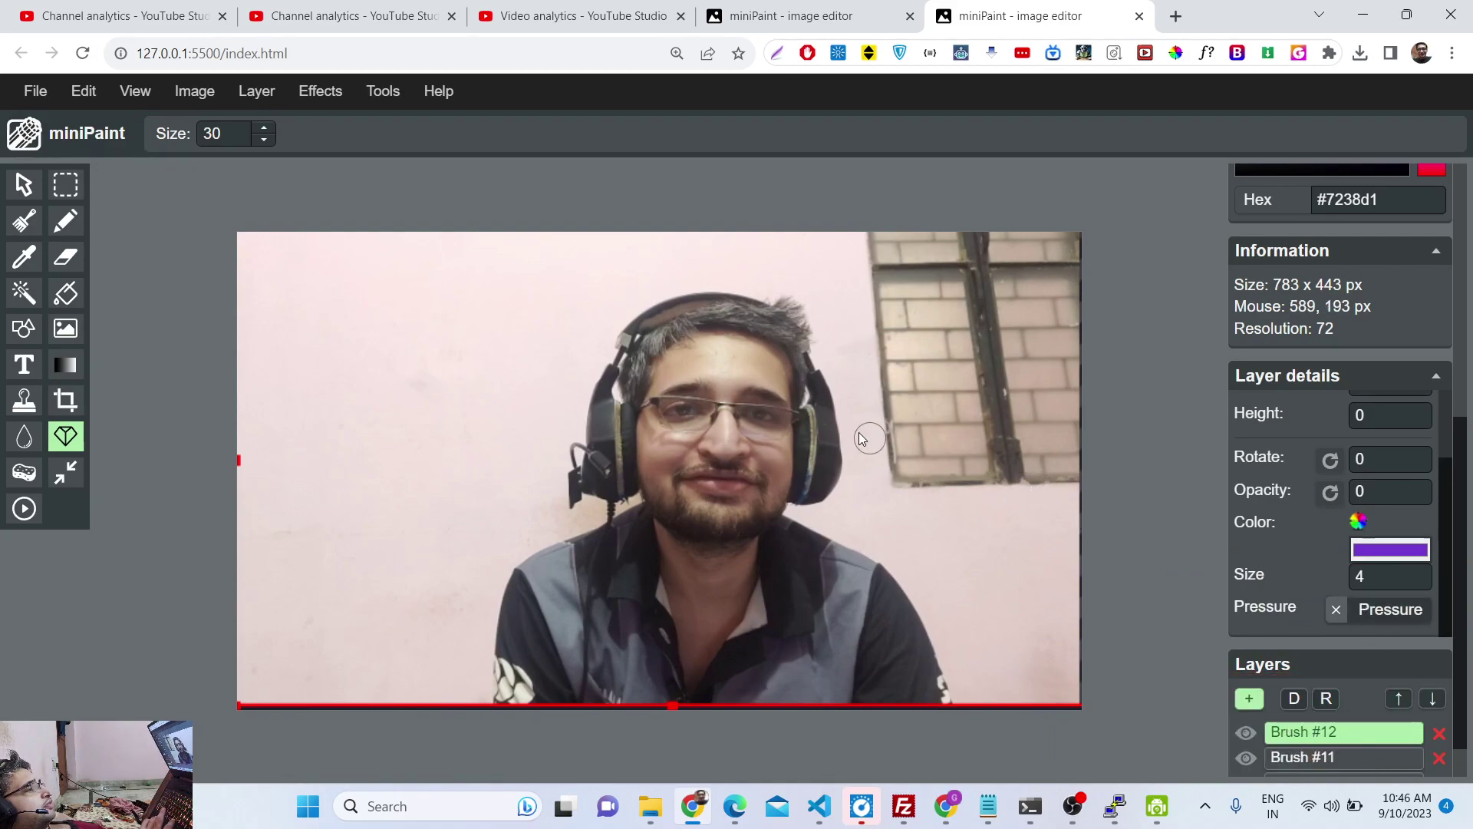
{"action": "left_click", "coordinate": [1304, 758]}
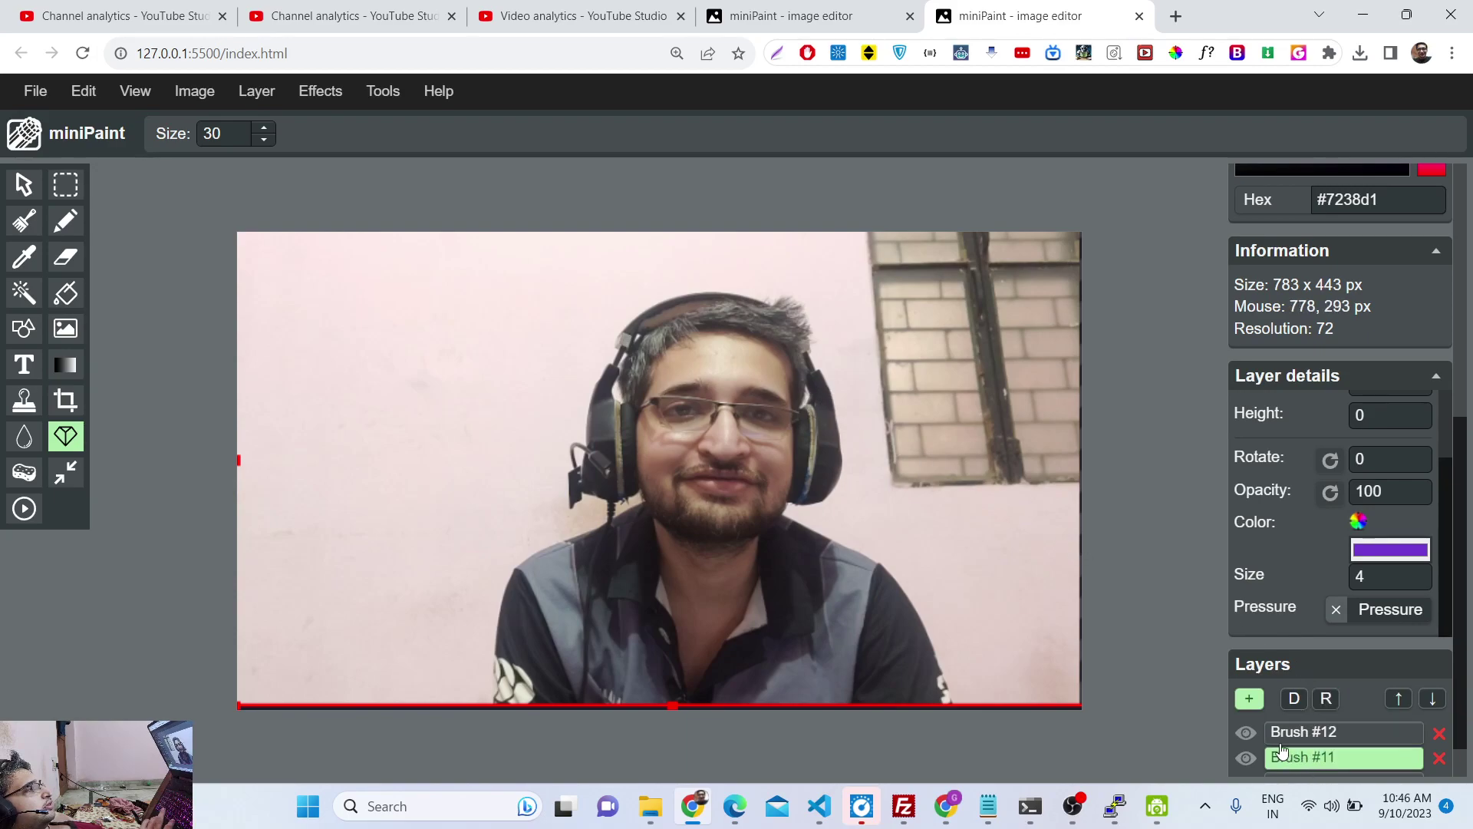
{"action": "left_click", "coordinate": [693, 449]}
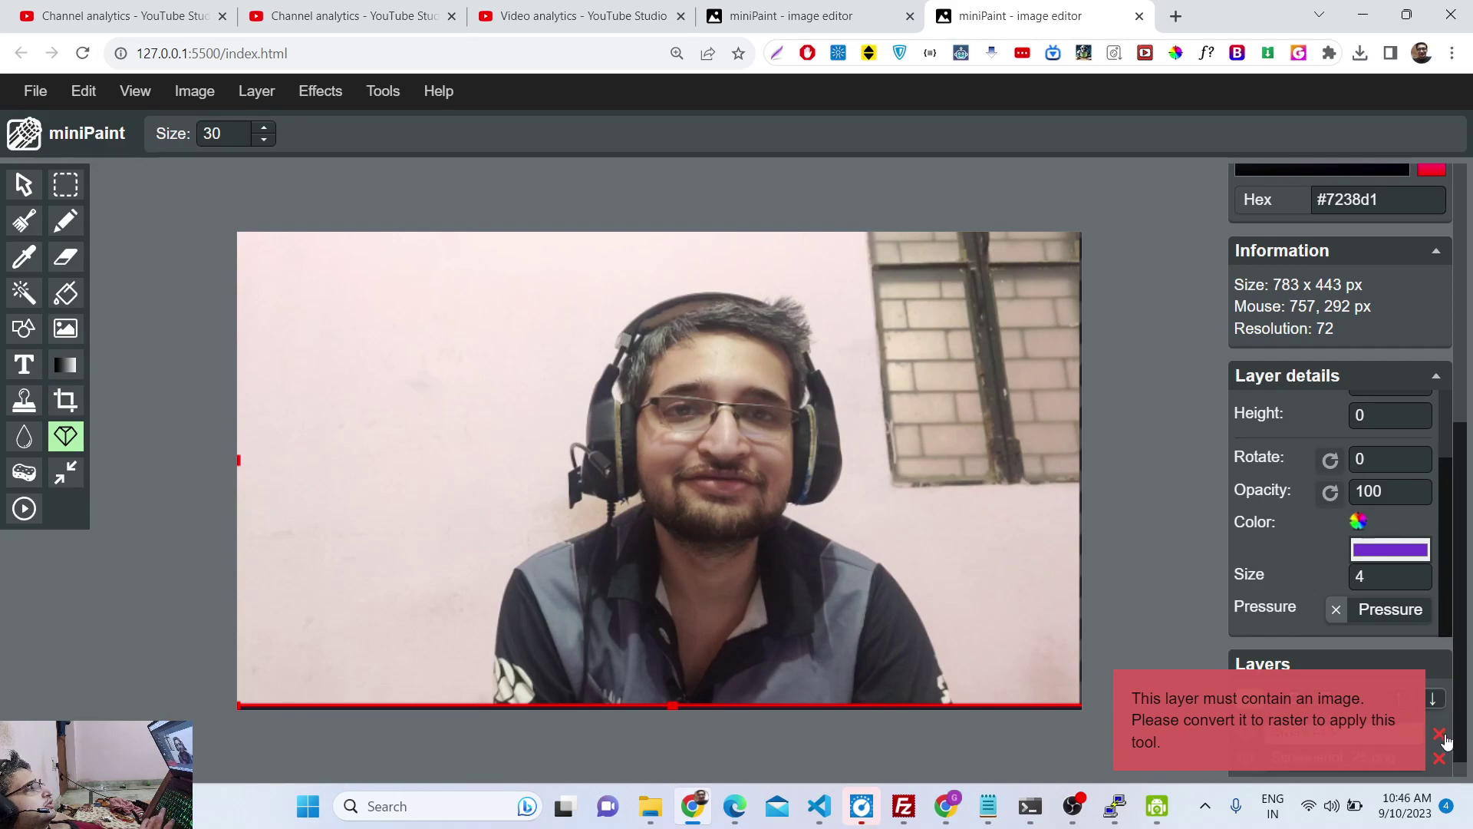
- Delete the photo layer and reload the editor page, discarding the unsaved changes
{"action": "left_click", "coordinate": [1440, 758]}
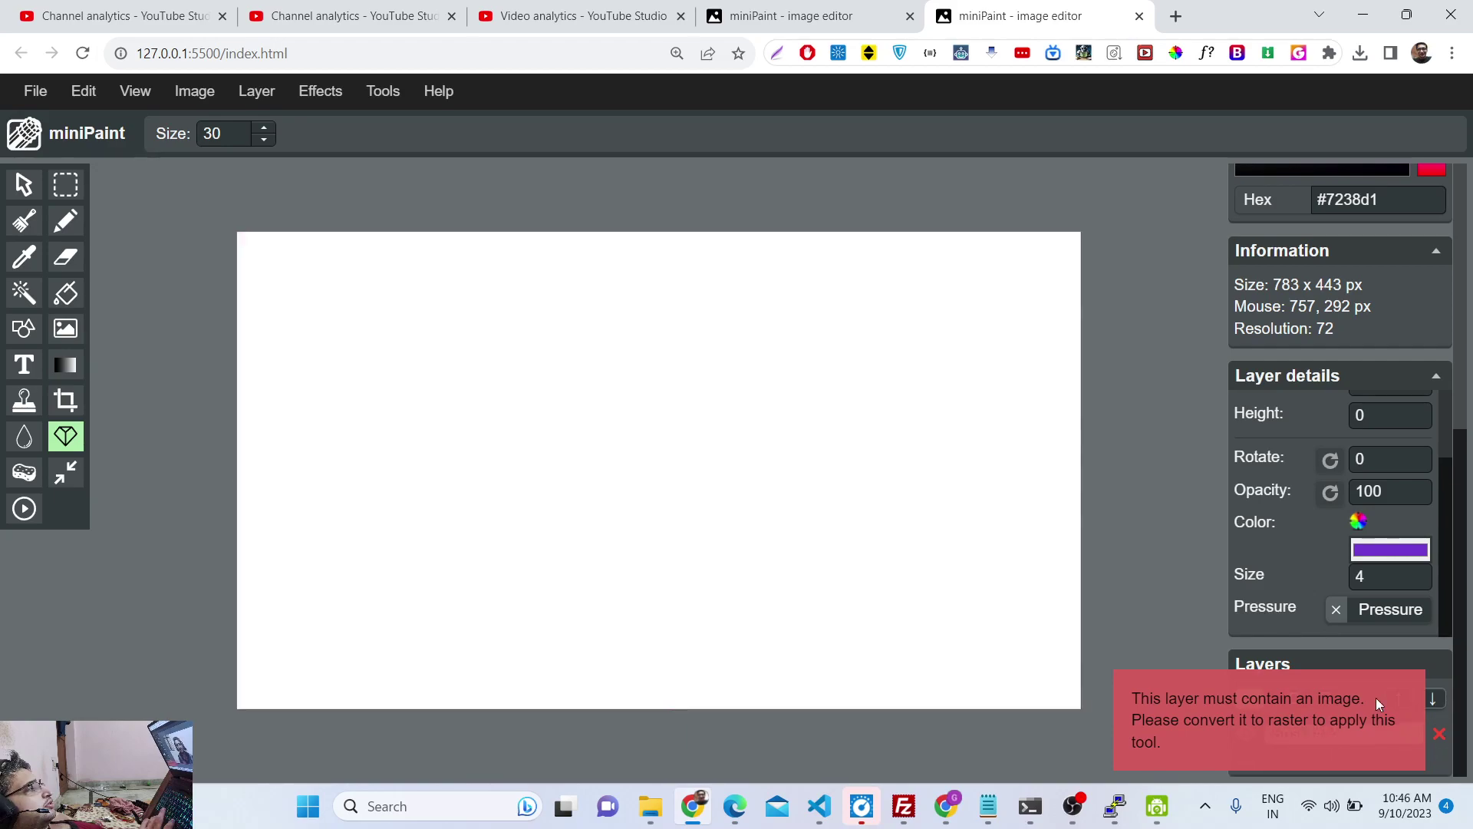
{"action": "left_click", "coordinate": [84, 54]}
{"action": "left_click", "coordinate": [832, 163]}
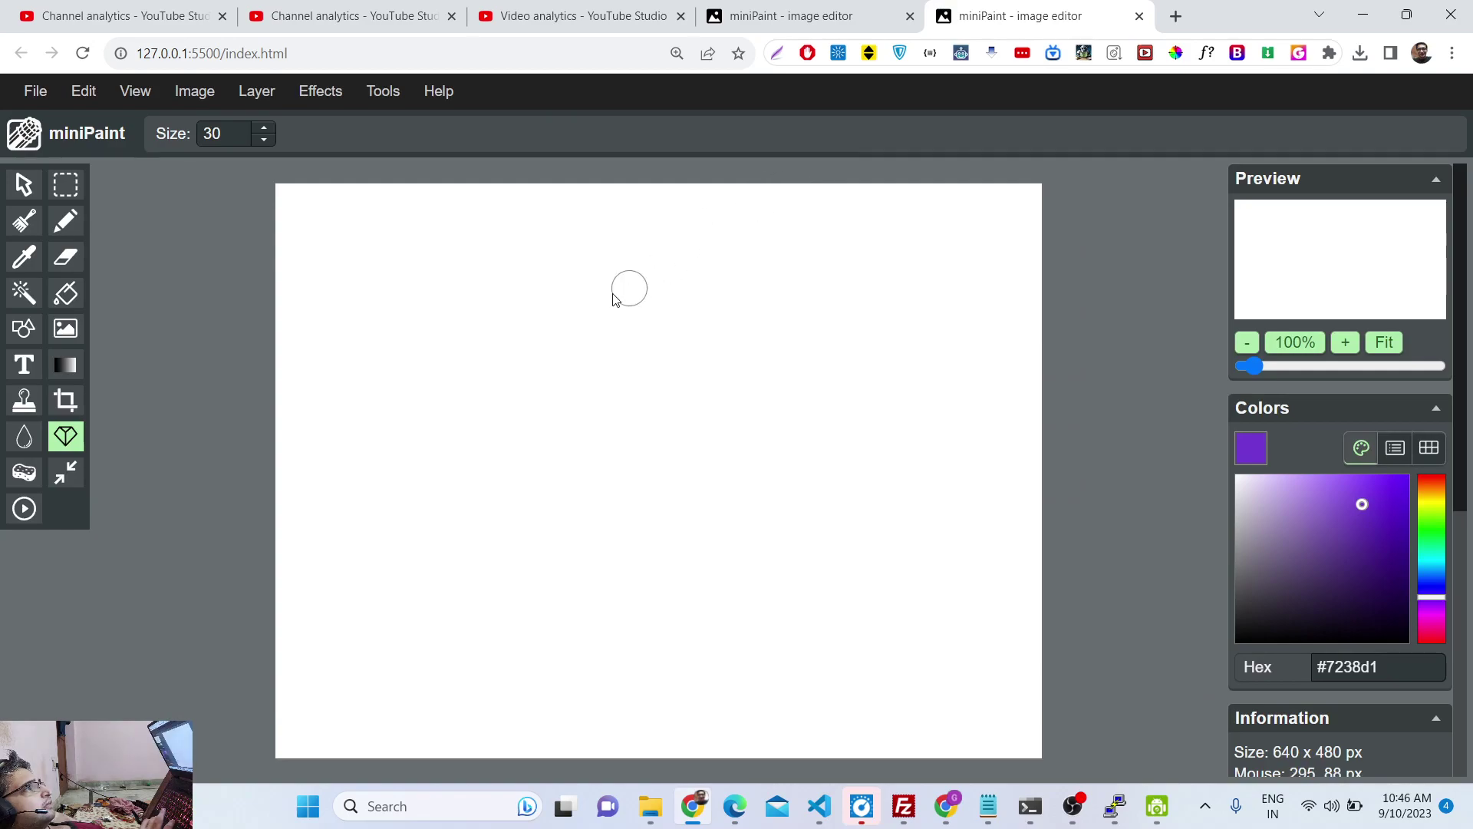
- Open Screenshot_25.png from the Documents > Lightshot folder
{"action": "left_click", "coordinate": [35, 91]}
{"action": "mouse_move", "coordinate": [171, 163]}
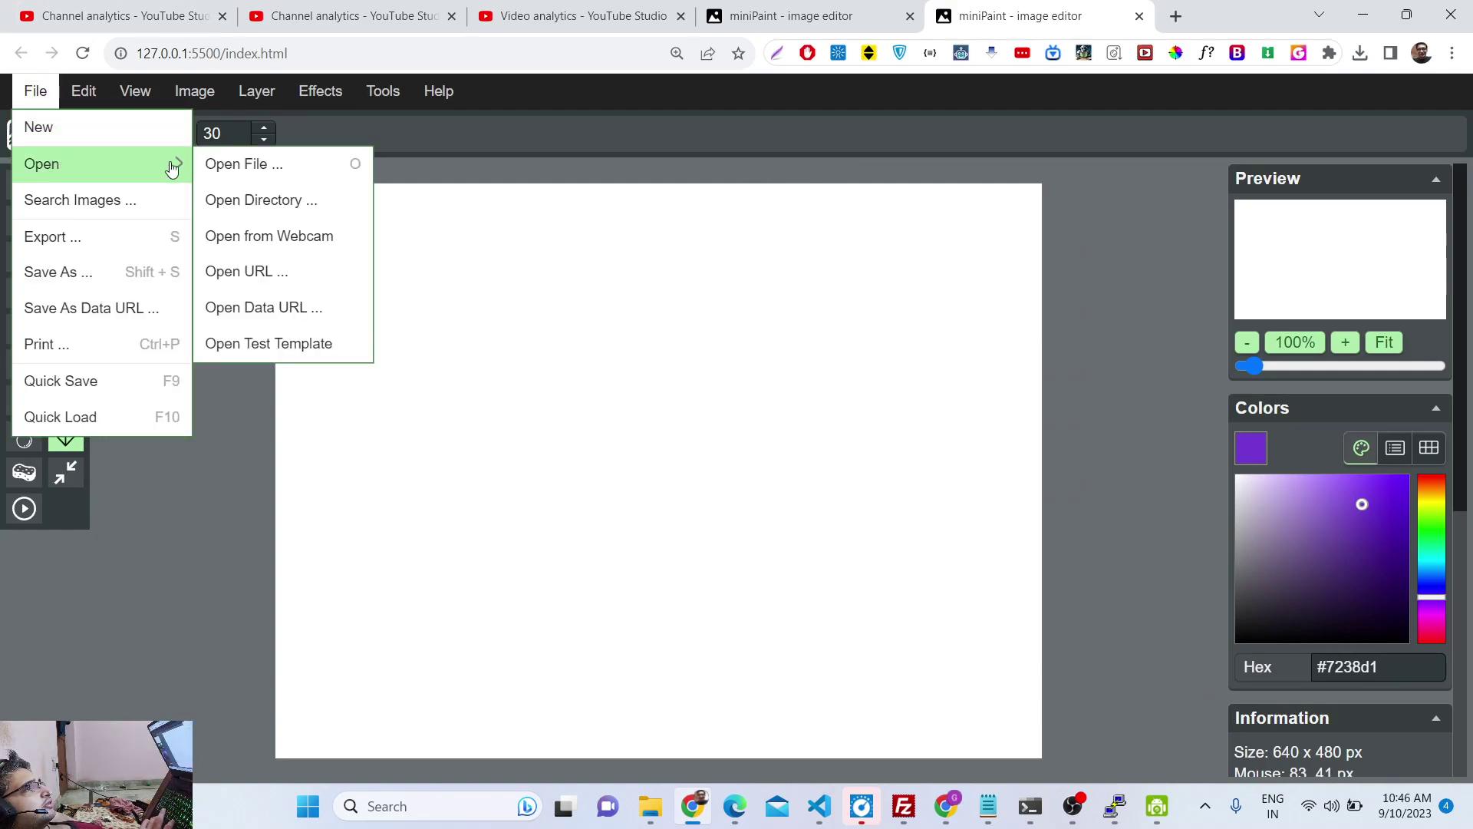
{"action": "left_click", "coordinate": [240, 162]}
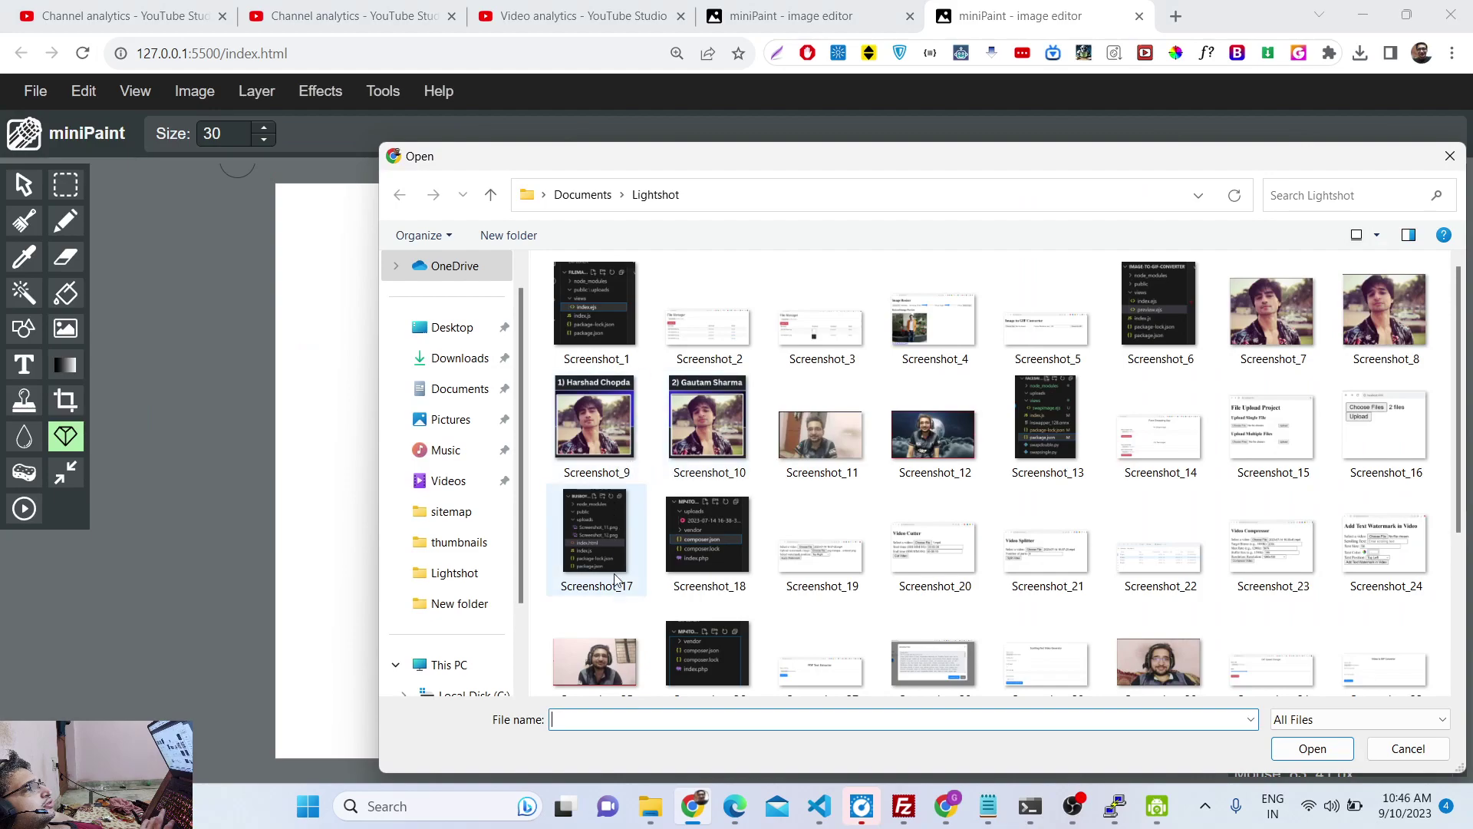
{"action": "double_click", "coordinate": [606, 647]}
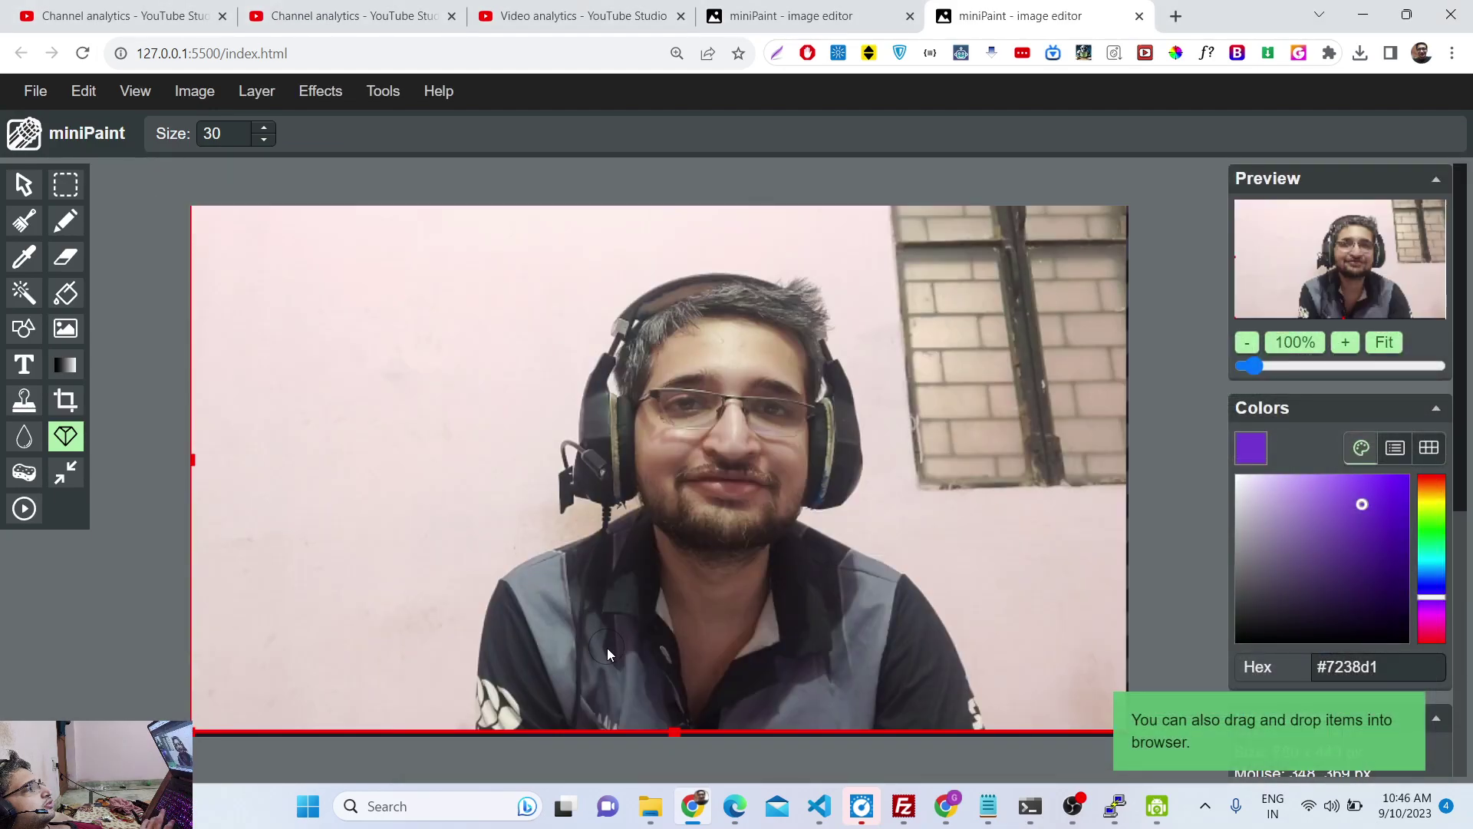
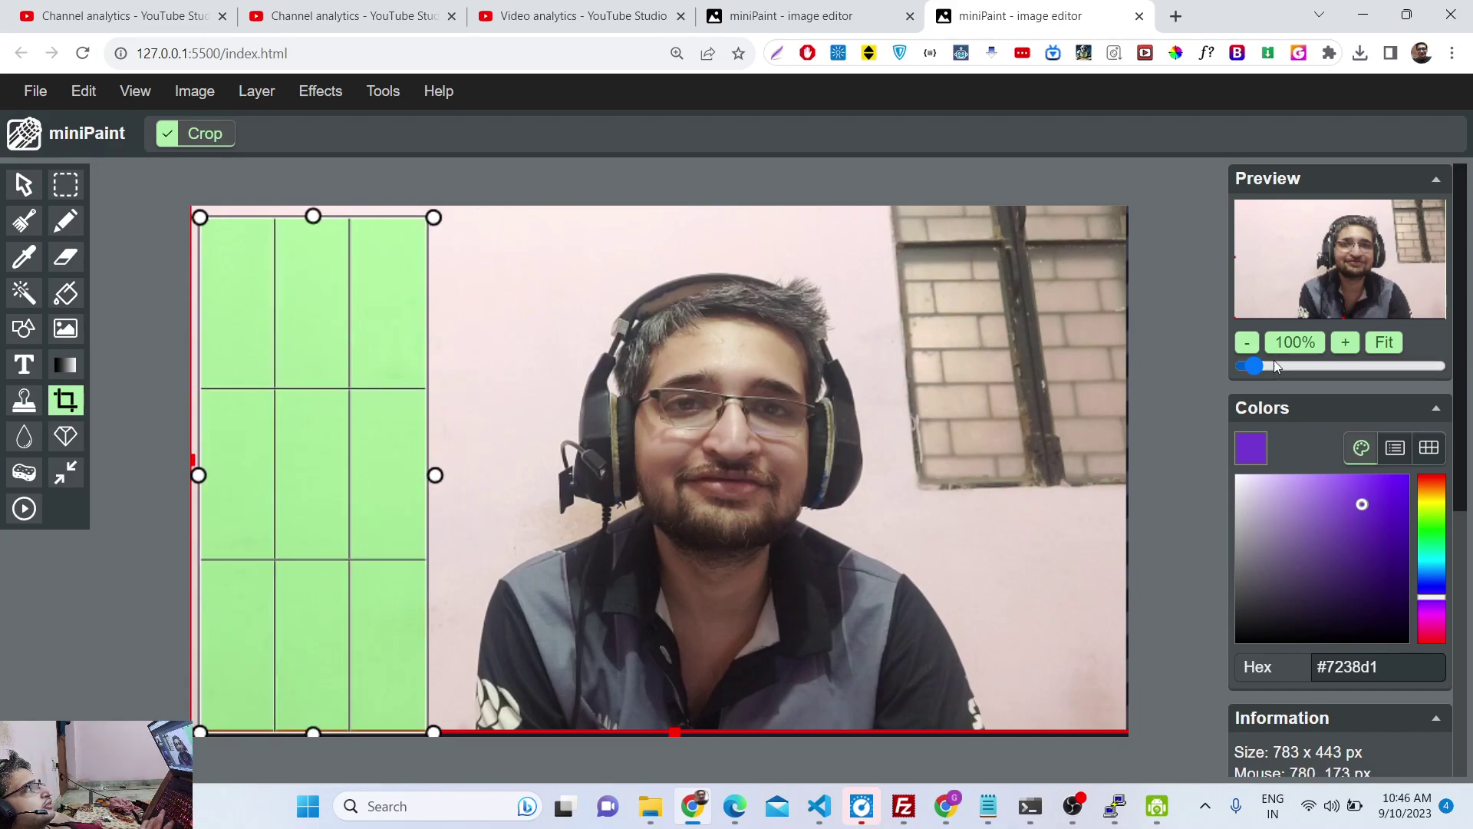
- Extend the crop selection to the photo's left and upper edges and crop to the wall strip, about 217 x 438 px
{"action": "mouse_move", "coordinate": [1254, 365]}
{"action": "left_mouse_down"}
{"action": "mouse_move", "coordinate": [1290, 367]}
{"action": "mouse_move", "coordinate": [1255, 384]}
{"action": "mouse_move", "coordinate": [1373, 382]}
{"action": "mouse_move", "coordinate": [1257, 375]}
{"action": "left_mouse_up"}
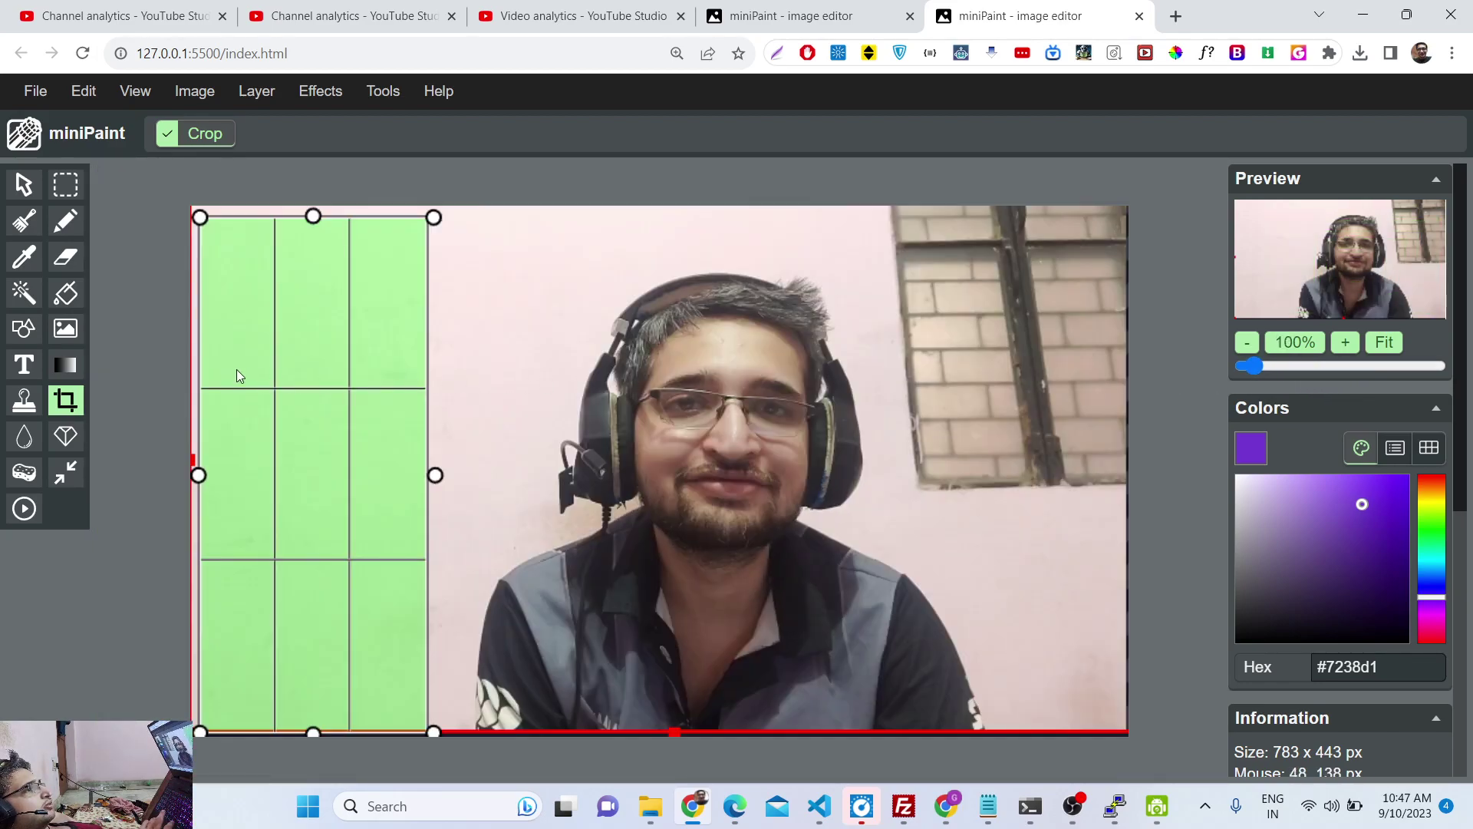
{"action": "left_click_drag", "start_coordinate": [198, 475], "coordinate": [188, 464]}
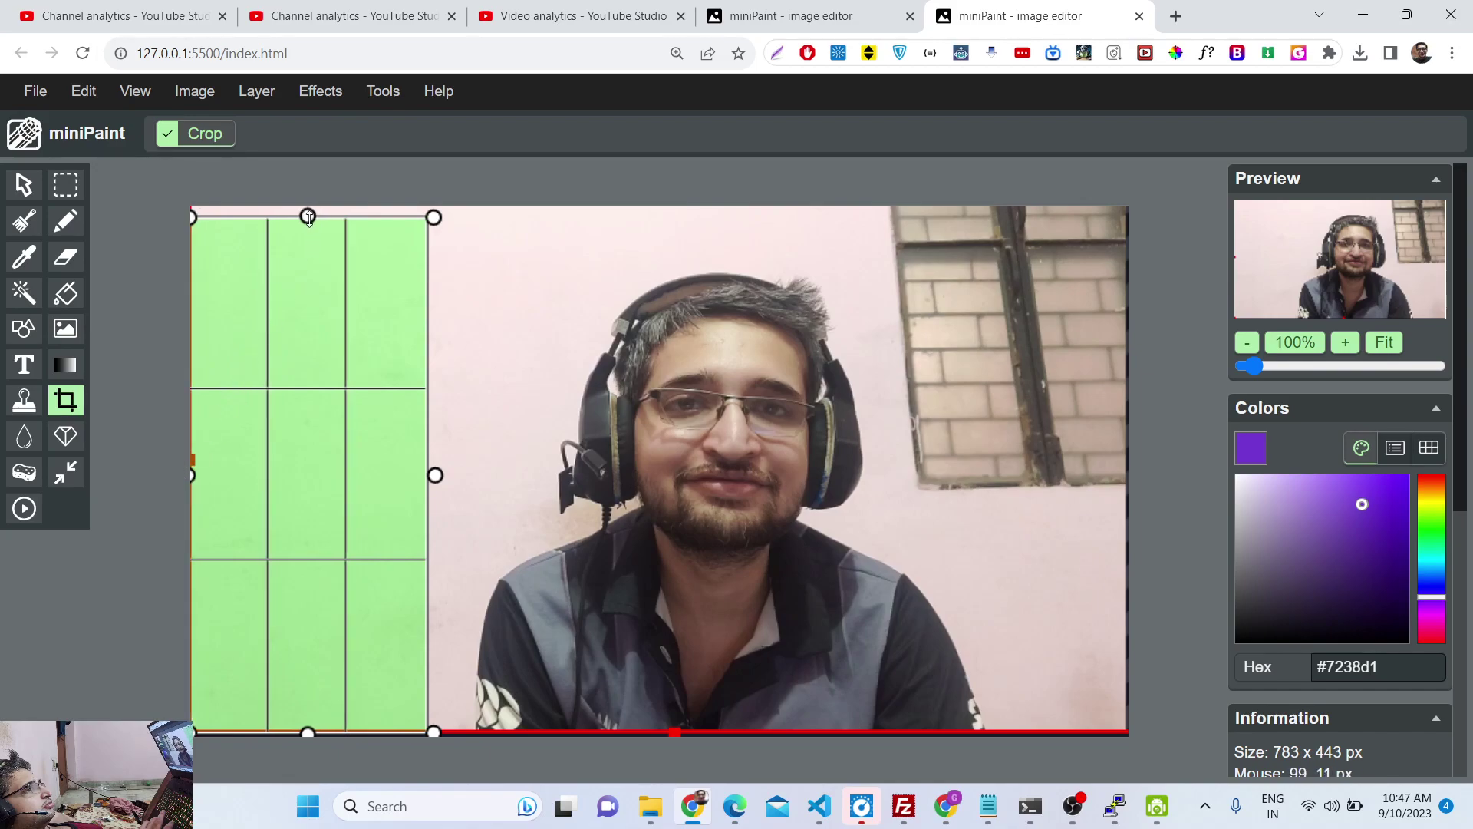
{"action": "left_click_drag", "start_coordinate": [308, 216], "coordinate": [309, 190]}
{"action": "left_click_drag", "start_coordinate": [436, 460], "coordinate": [460, 509]}
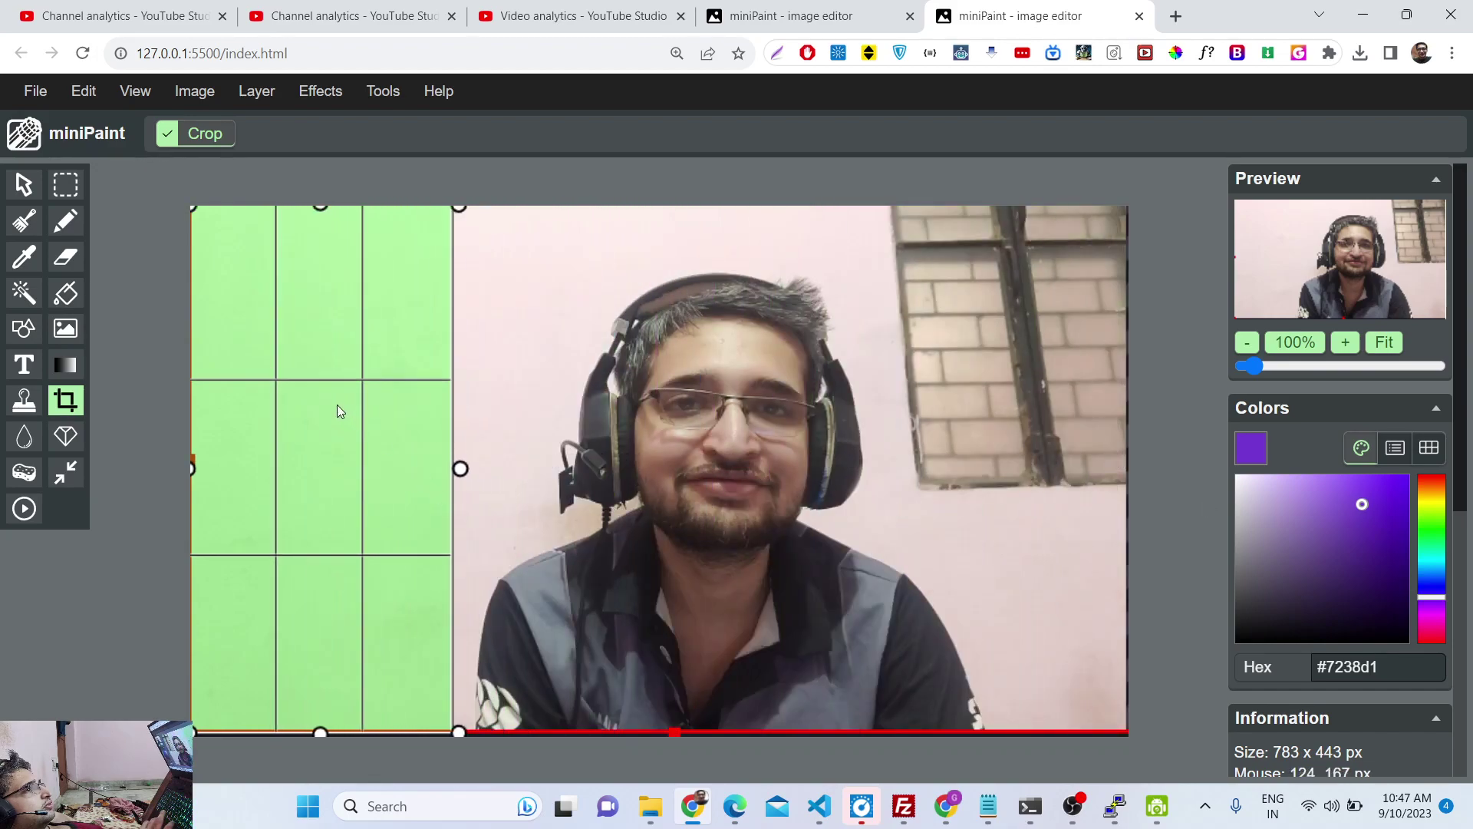
{"action": "left_click", "coordinate": [192, 137]}
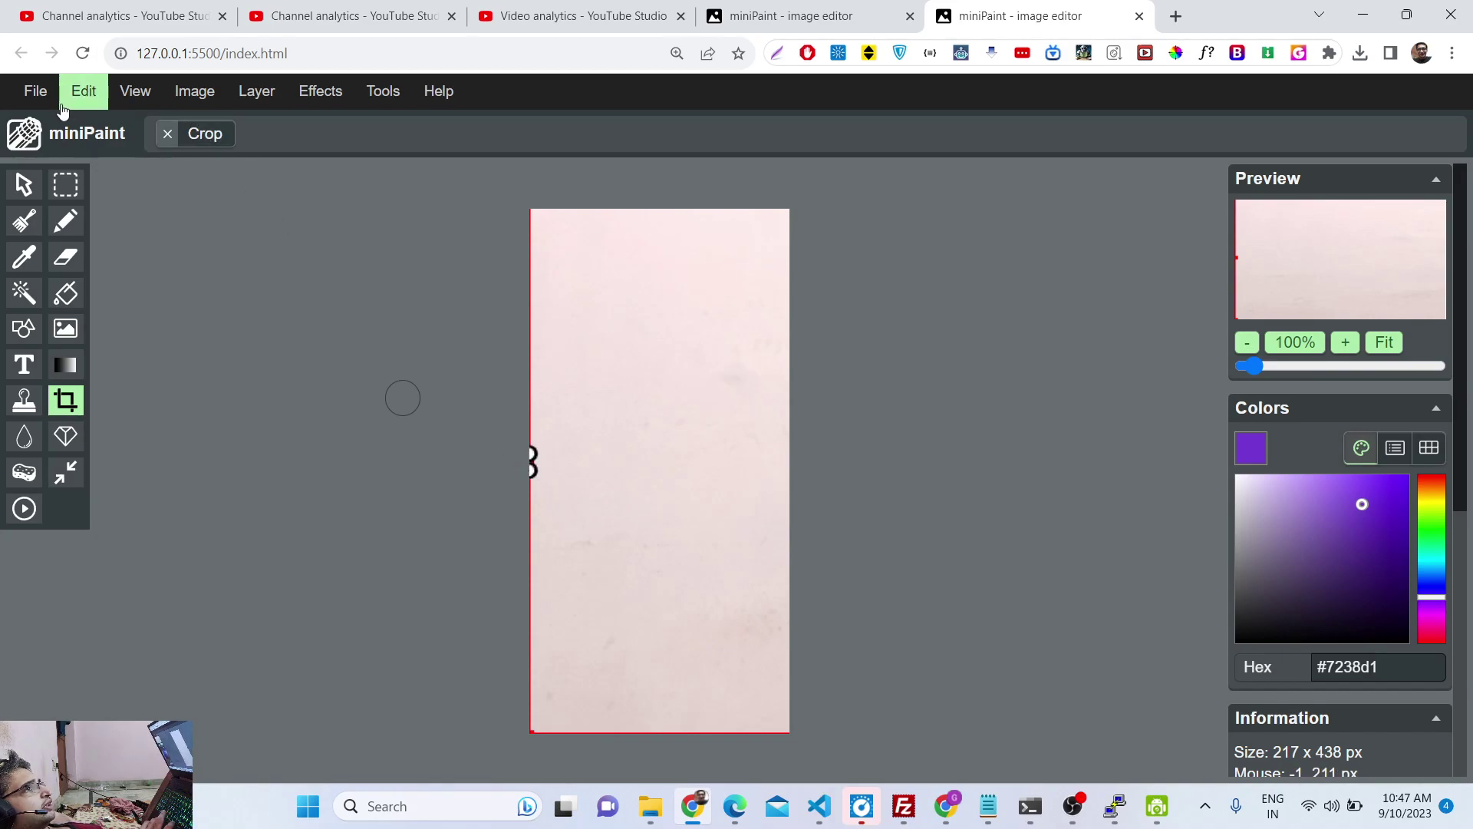
- Reload the editor page without saving and open Screenshot_25.png from the Lightshot folder again
{"action": "key", "text": "F5"}
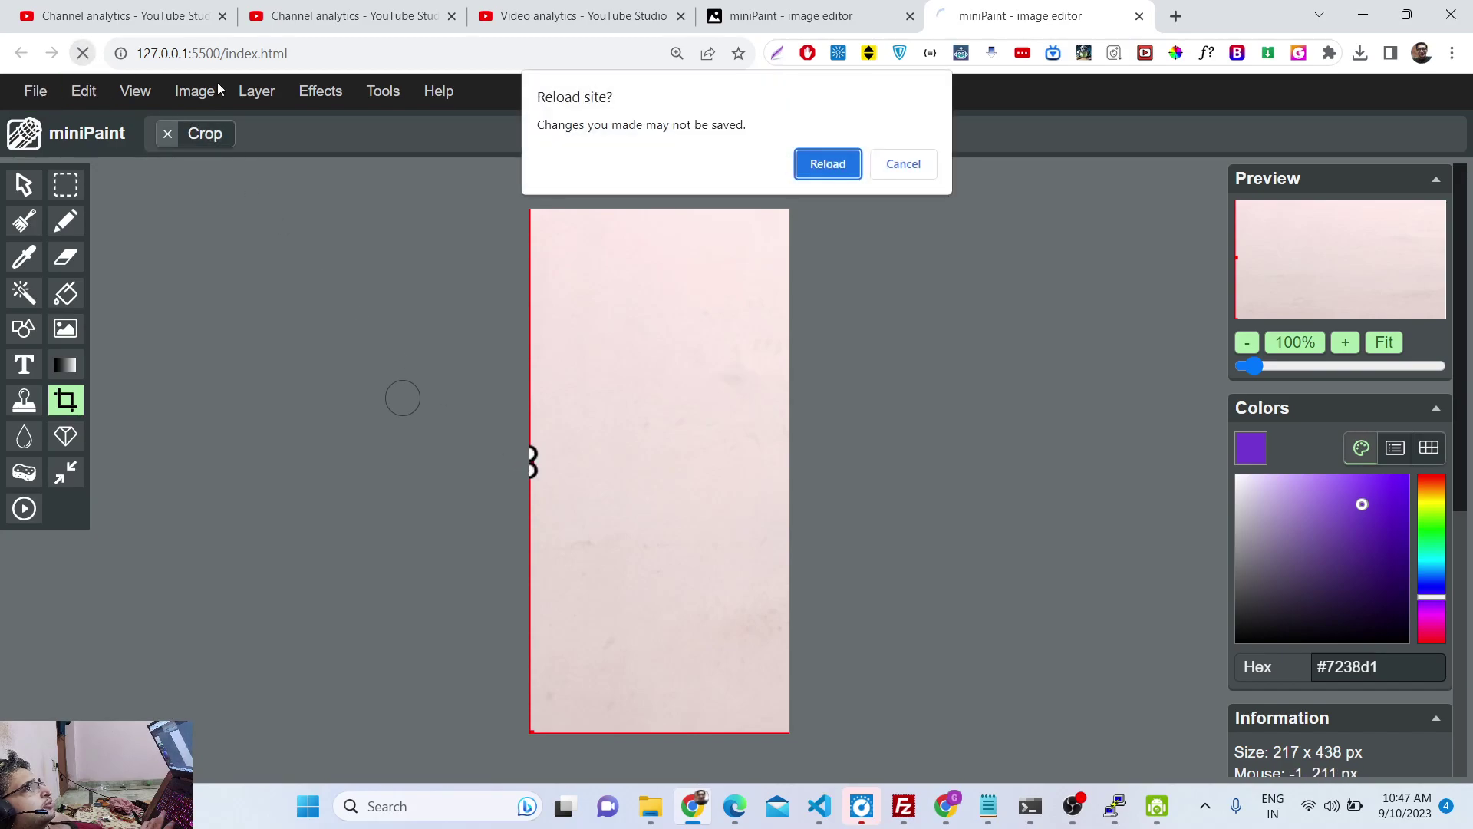
{"action": "left_click", "coordinate": [823, 170]}
{"action": "left_click", "coordinate": [55, 92]}
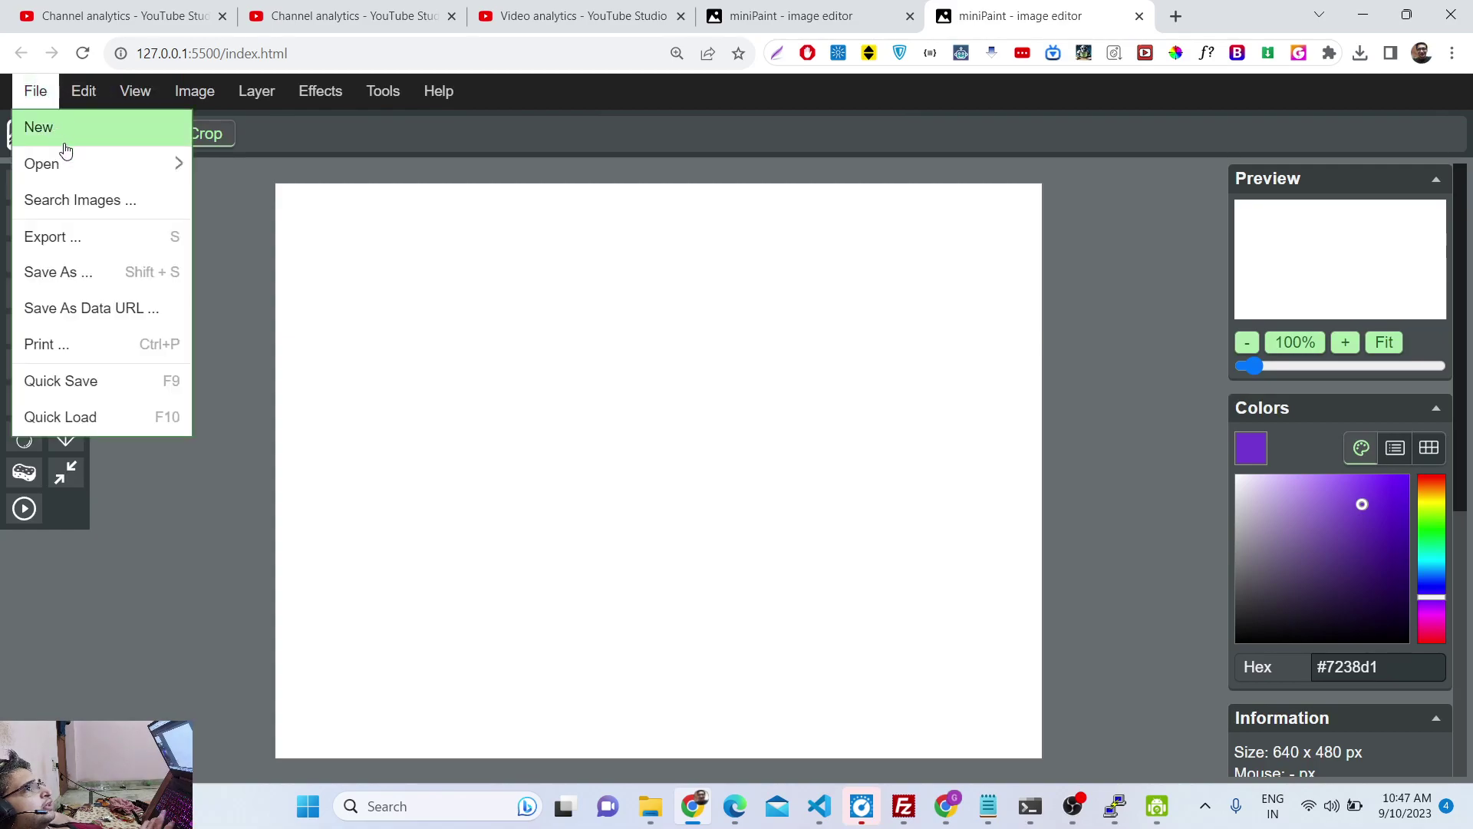
{"action": "mouse_move", "coordinate": [69, 165]}
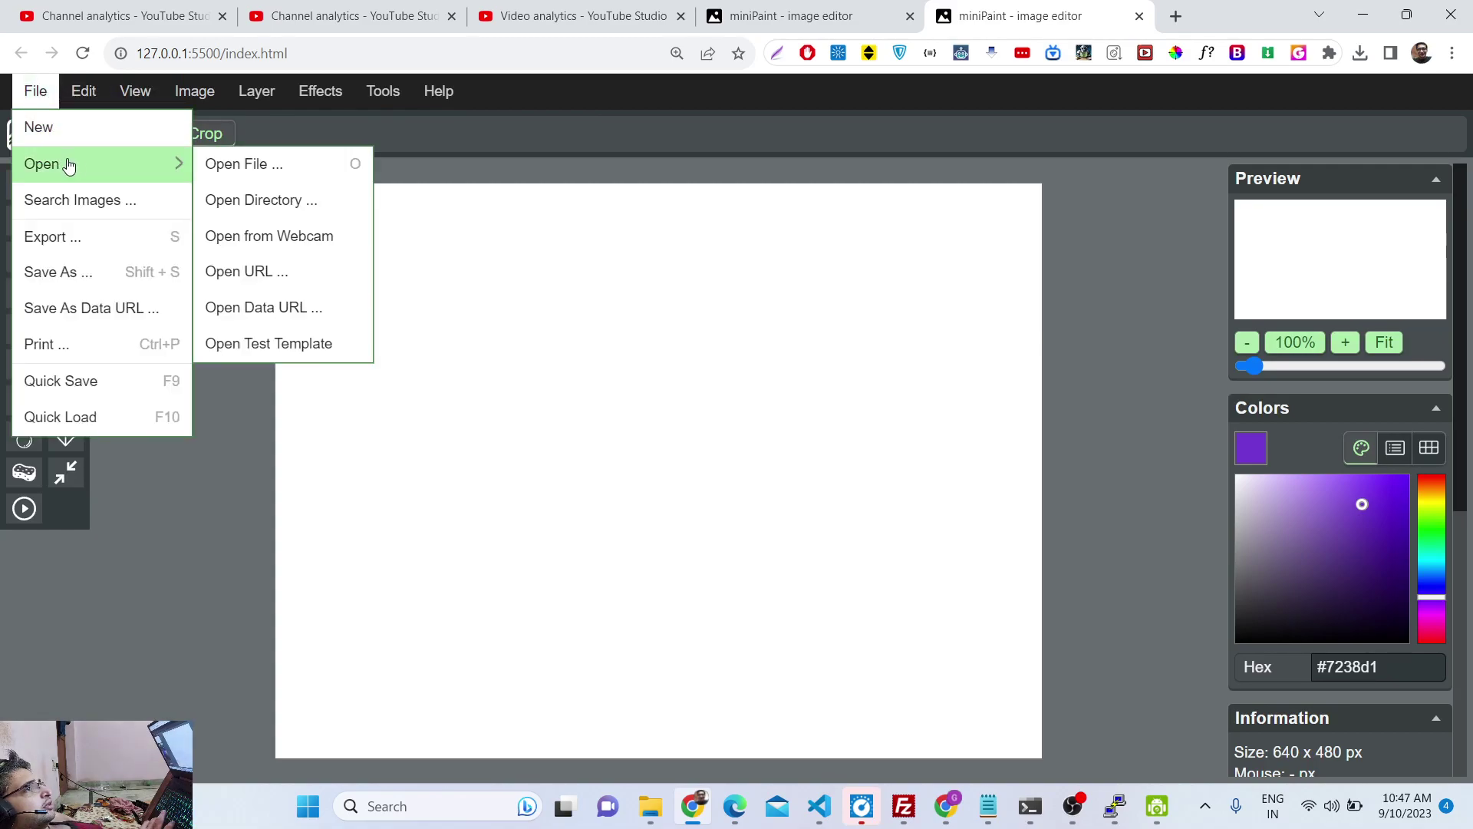
{"action": "left_click", "coordinate": [241, 167]}
{"action": "double_click", "coordinate": [610, 657]}
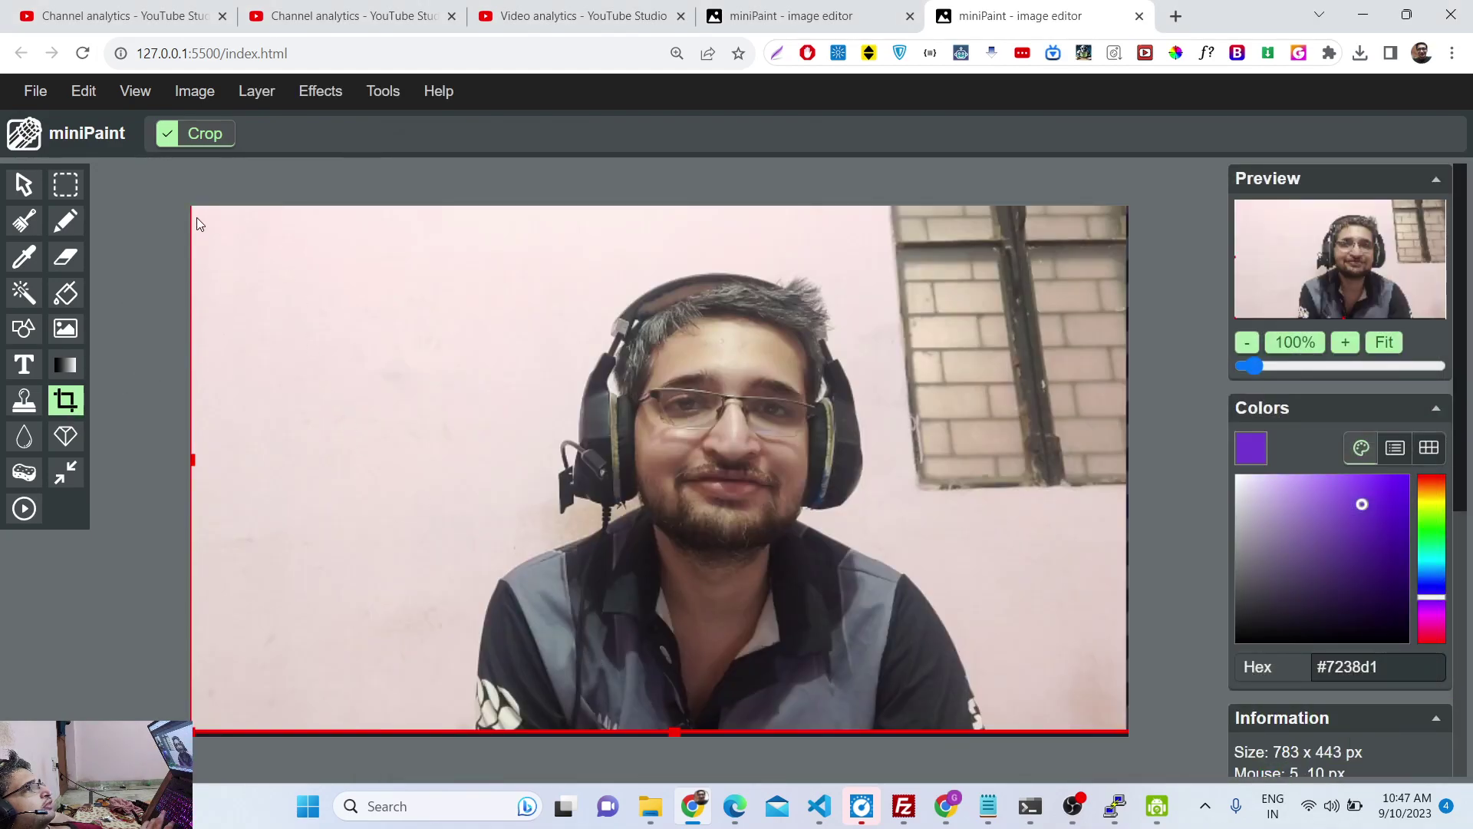
- Crop the photo to an area of about 447 x 440 px around the man with the headphones
{"action": "left_click_drag", "start_coordinate": [451, 208], "coordinate": [992, 744]}
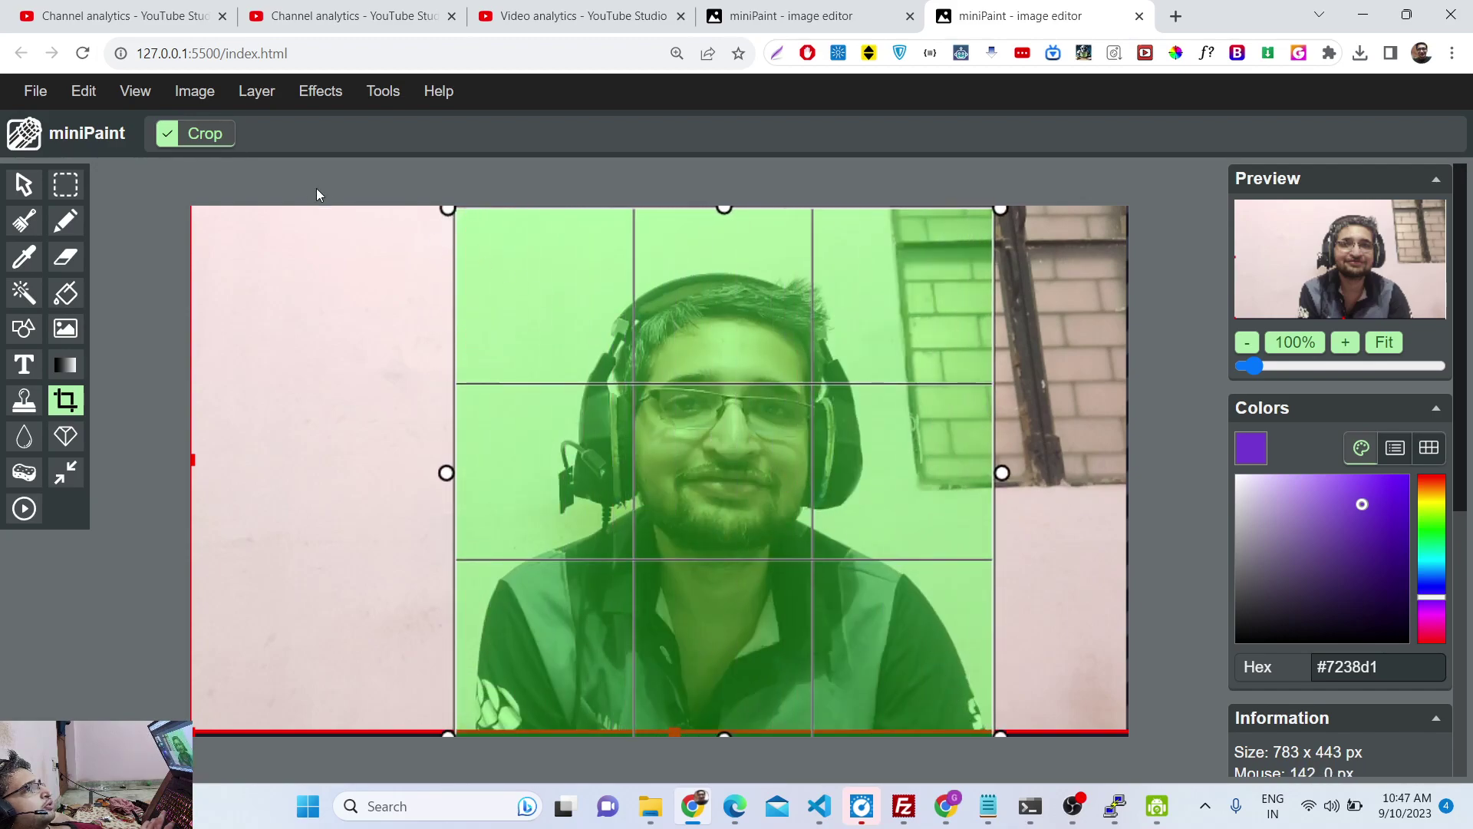
{"action": "left_click", "coordinate": [217, 137]}
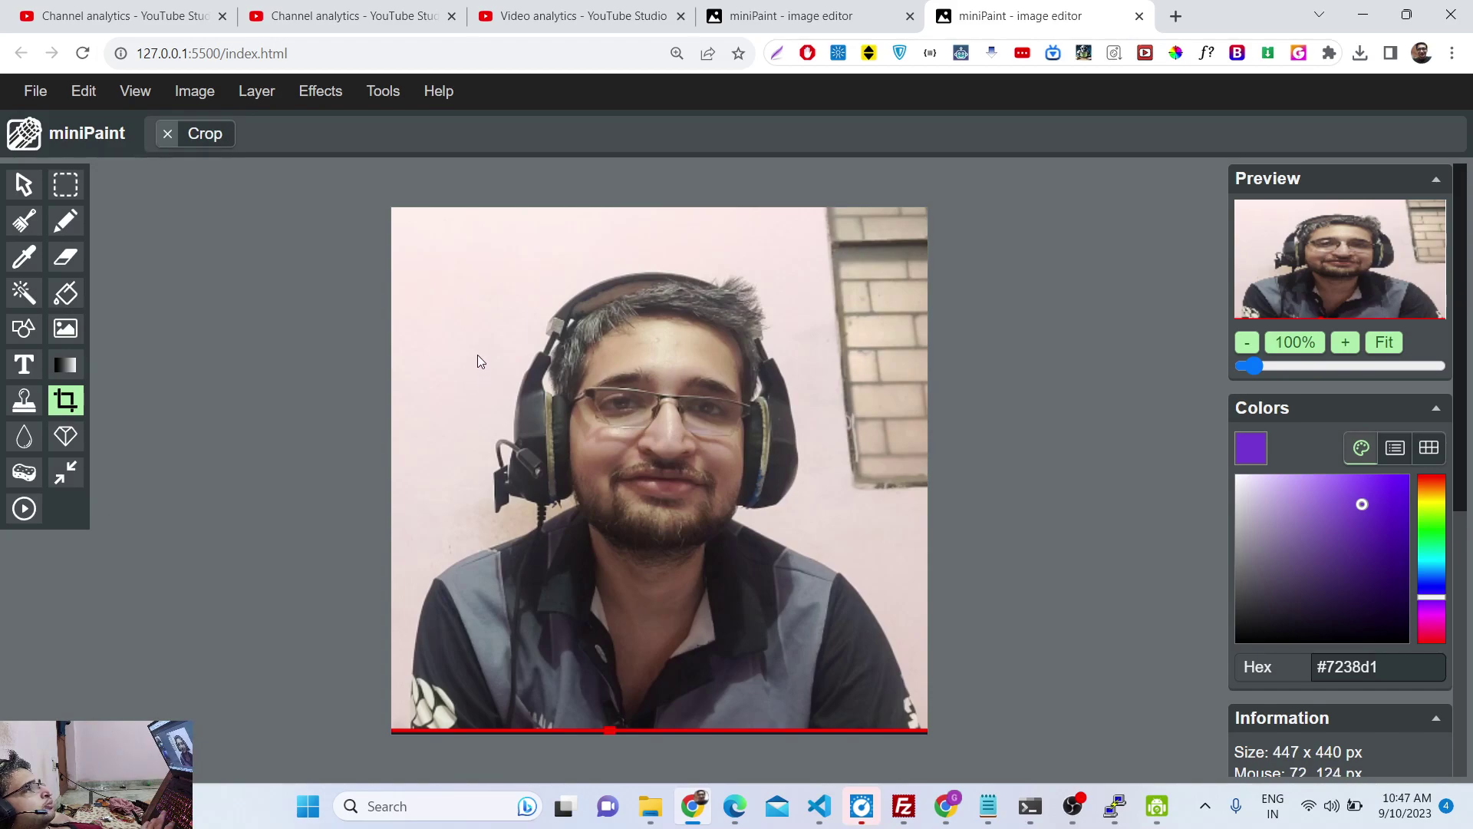
- Erase the pink wall and the larger brick areas in the window with the Magic Eraser tool
{"action": "left_click", "coordinate": [23, 292]}
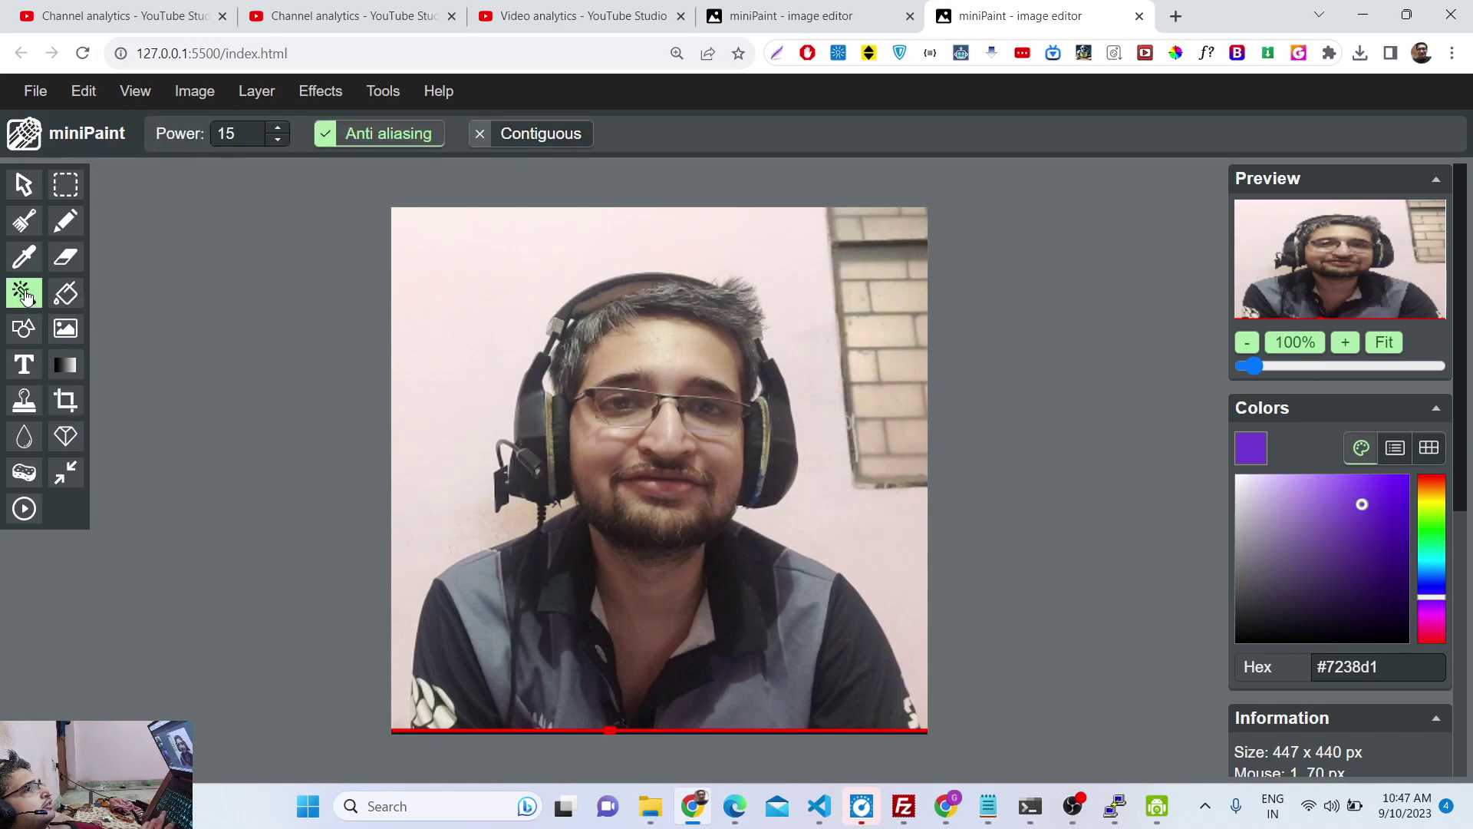
{"action": "left_click", "coordinate": [477, 329]}
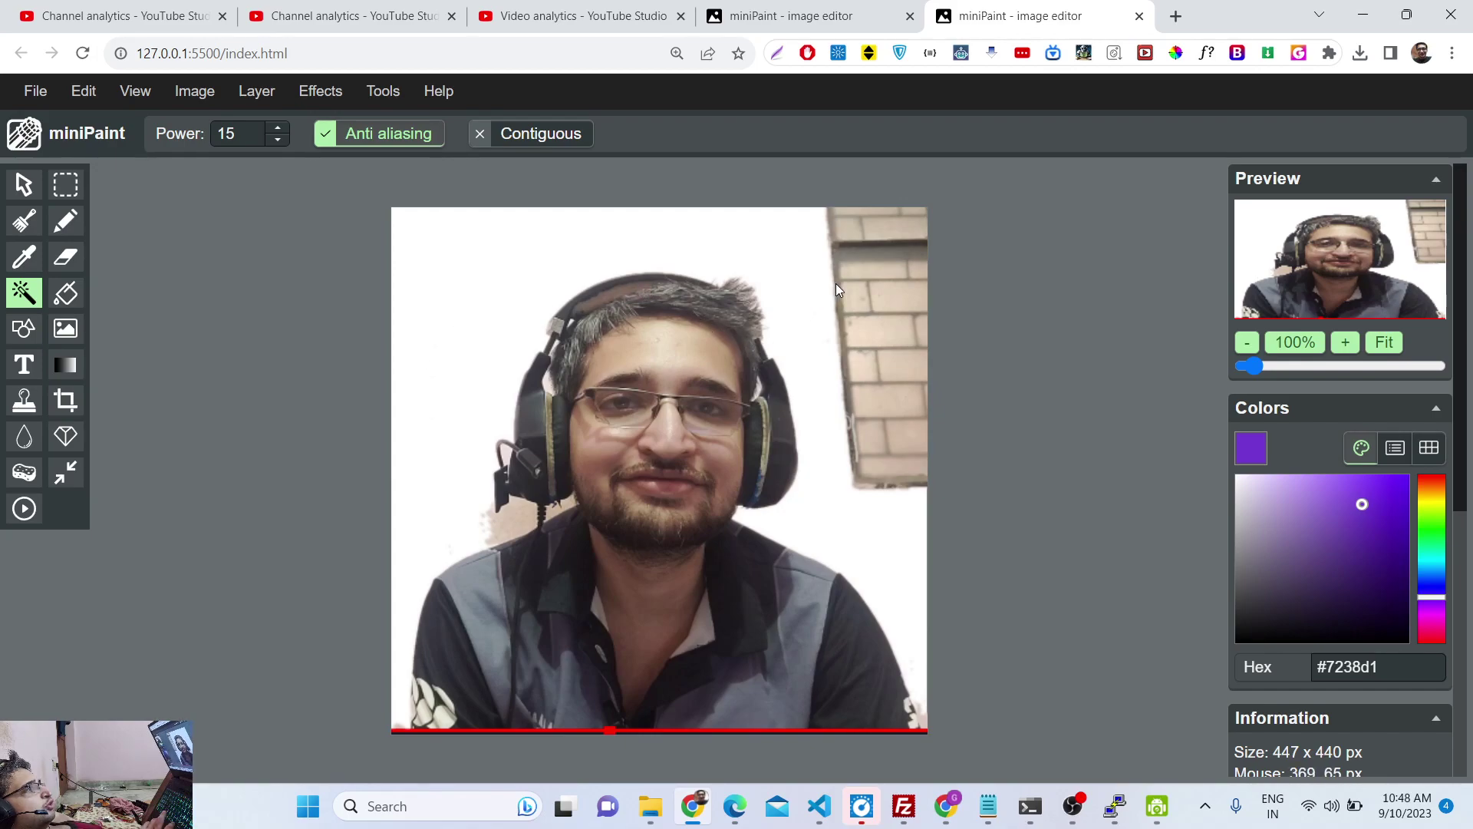
{"action": "left_click", "coordinate": [863, 268]}
{"action": "left_click", "coordinate": [874, 296]}
{"action": "left_click", "coordinate": [877, 337]}
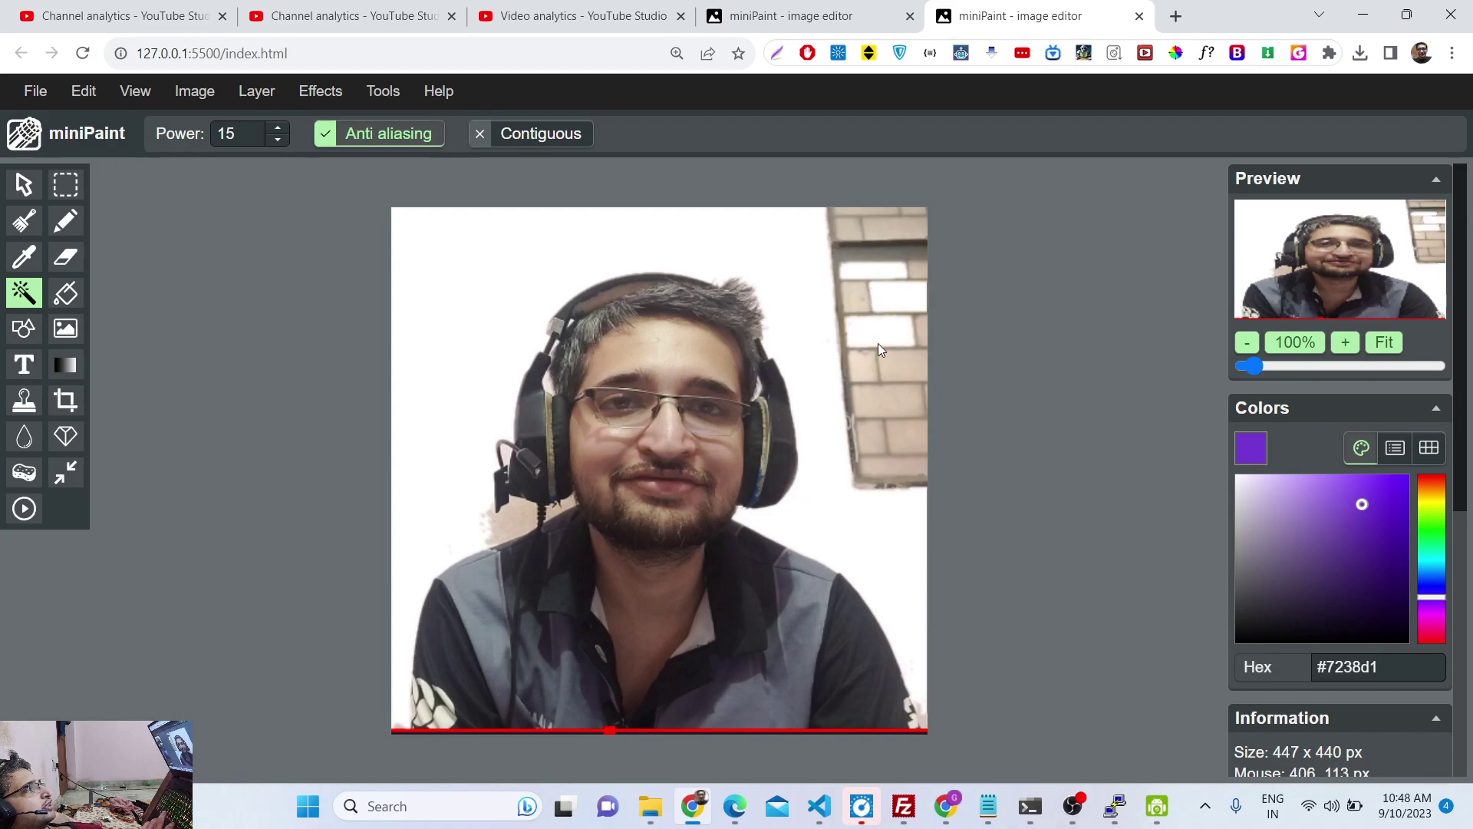
{"action": "left_click", "coordinate": [884, 367]}
{"action": "left_click", "coordinate": [884, 413]}
{"action": "left_click", "coordinate": [902, 464]}
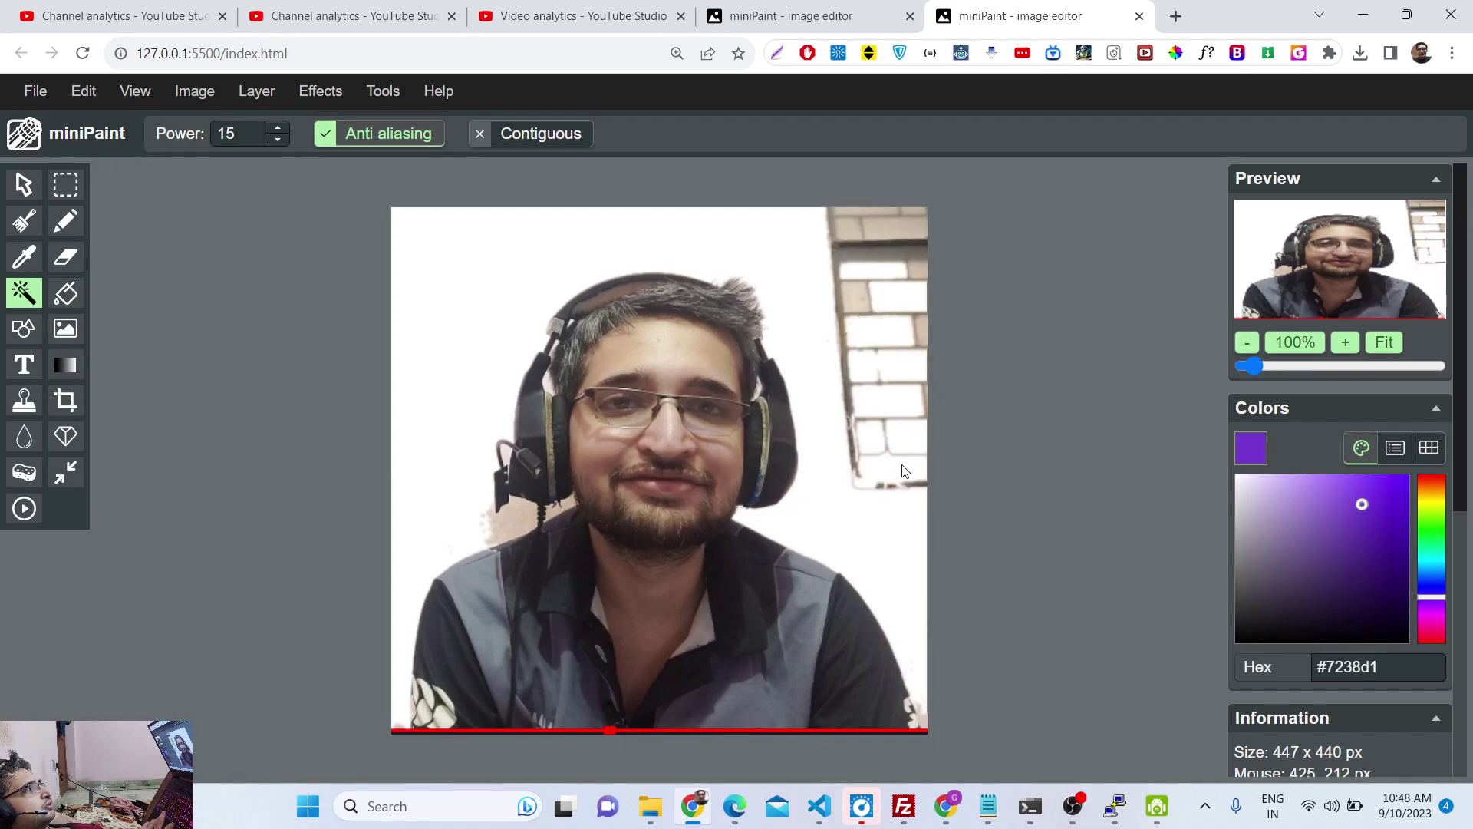
- Erase the remaining window frame, brick patches and dark bars from the photo's background
{"action": "left_click", "coordinate": [913, 491]}
{"action": "left_click", "coordinate": [847, 281]}
{"action": "left_click", "coordinate": [852, 251]}
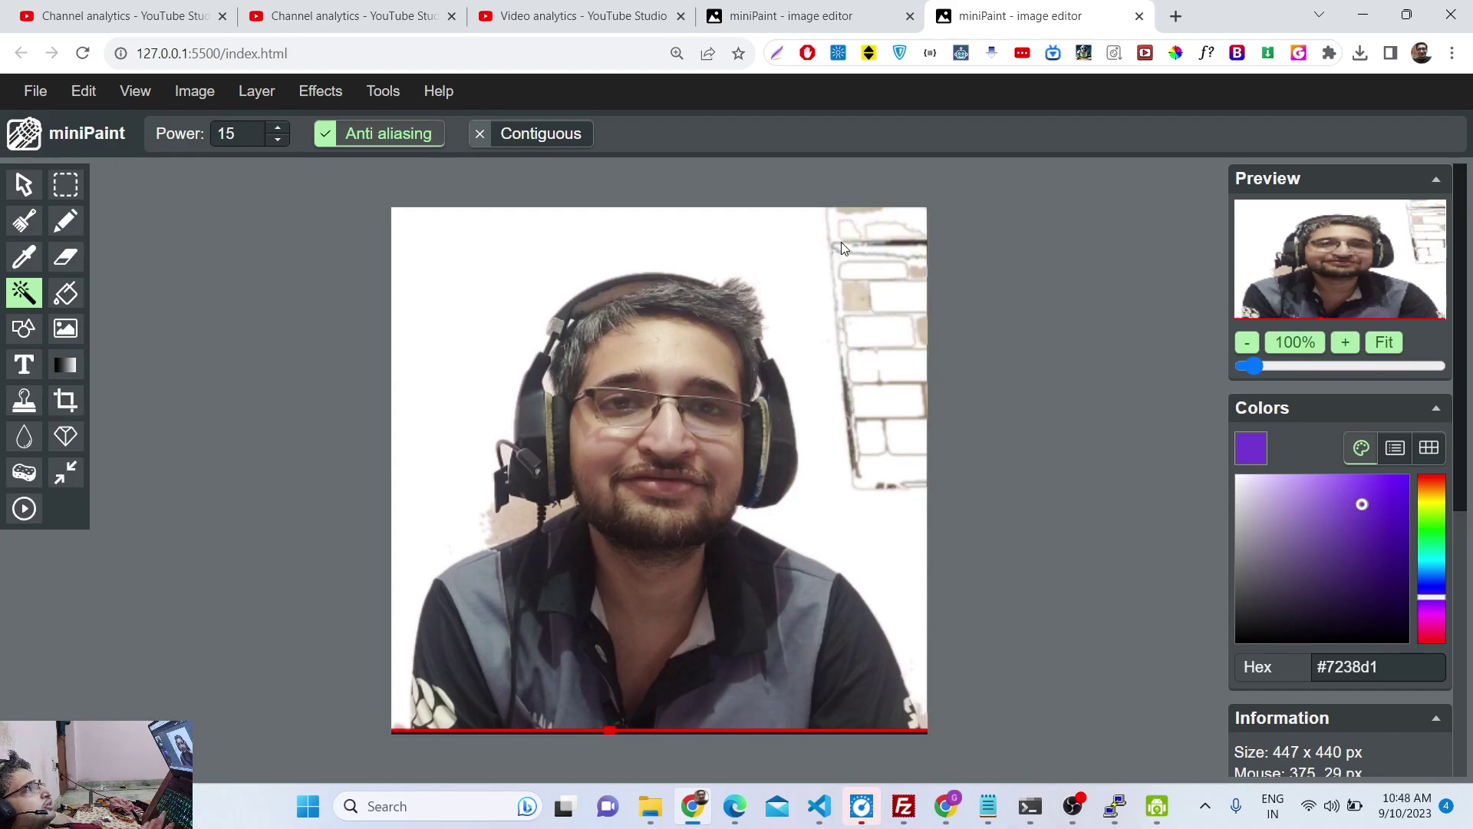
{"action": "left_click", "coordinate": [858, 218]}
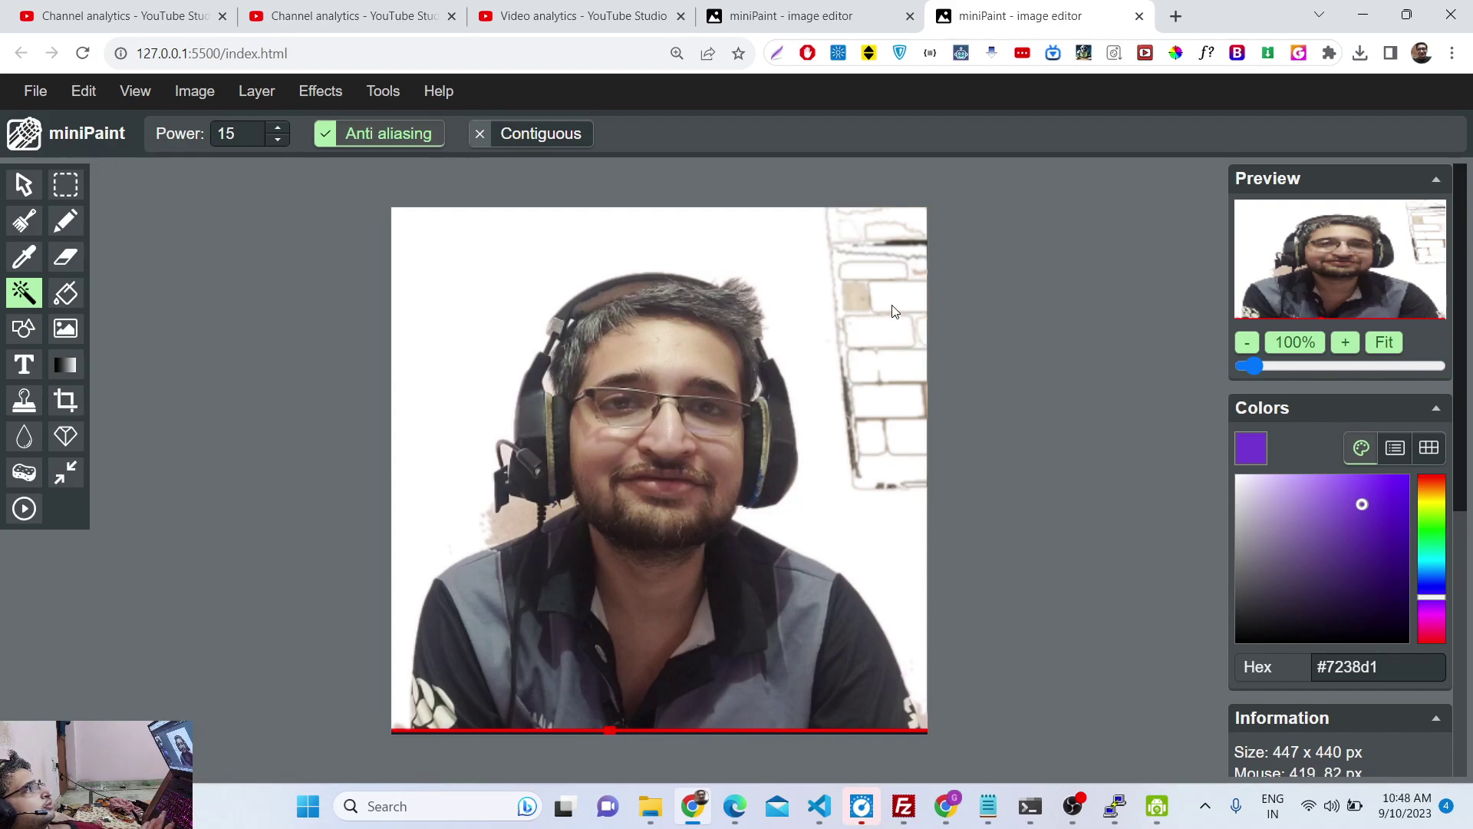
{"action": "left_click", "coordinate": [852, 316]}
{"action": "left_click", "coordinate": [853, 326]}
{"action": "left_click", "coordinate": [857, 333]}
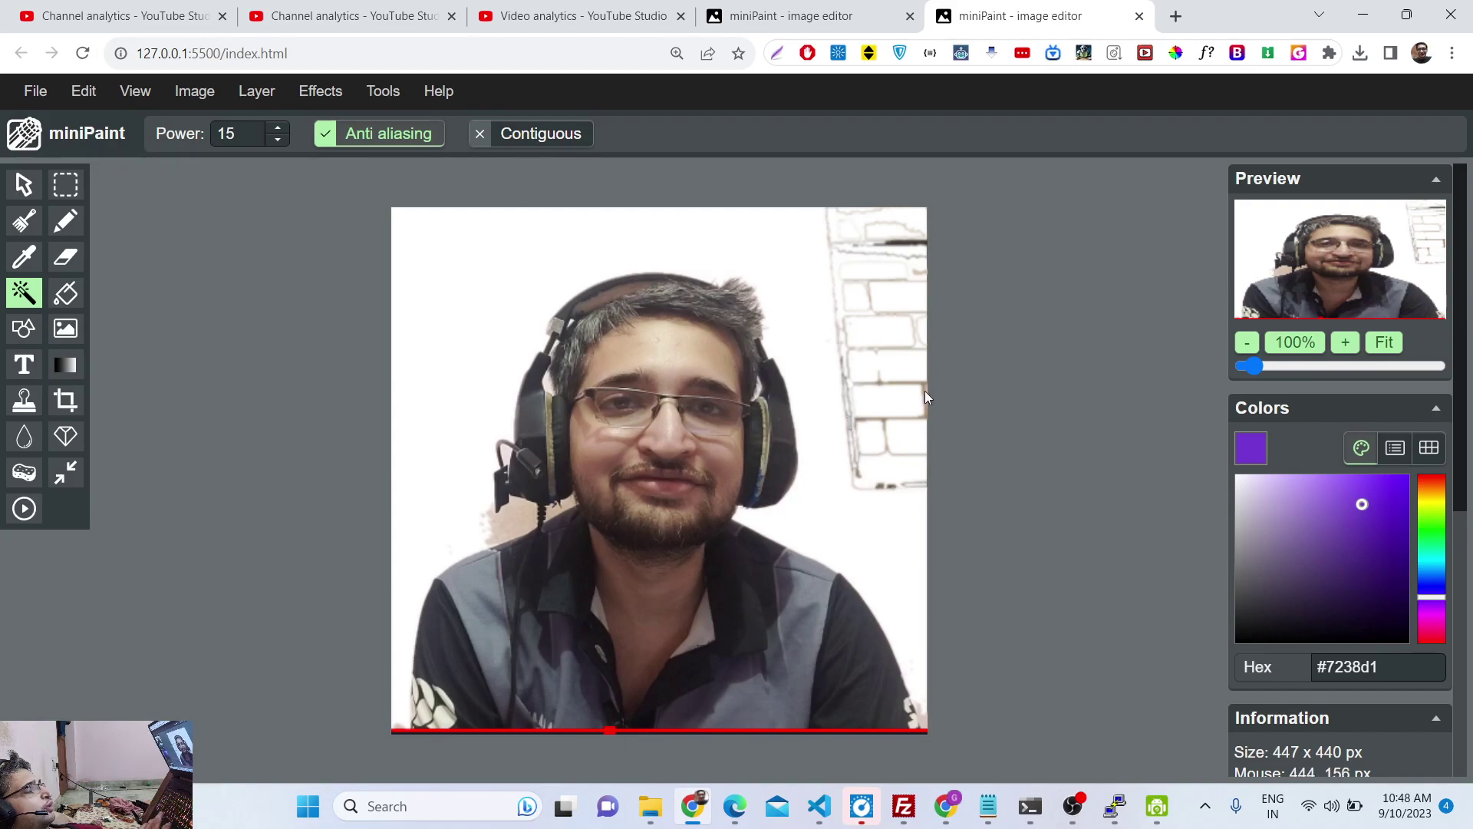
{"action": "left_click", "coordinate": [911, 247]}
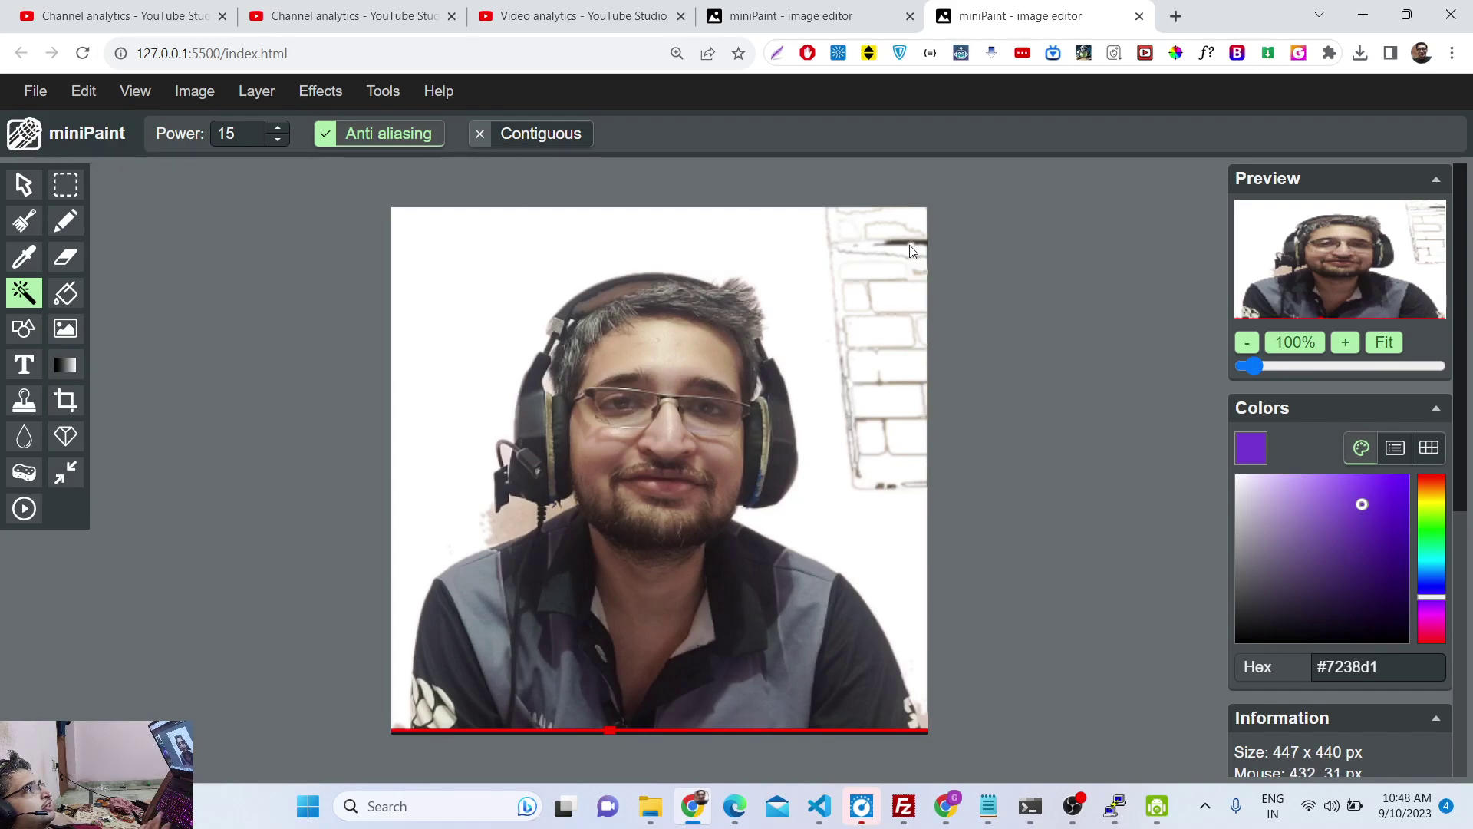
{"action": "left_click", "coordinate": [872, 356]}
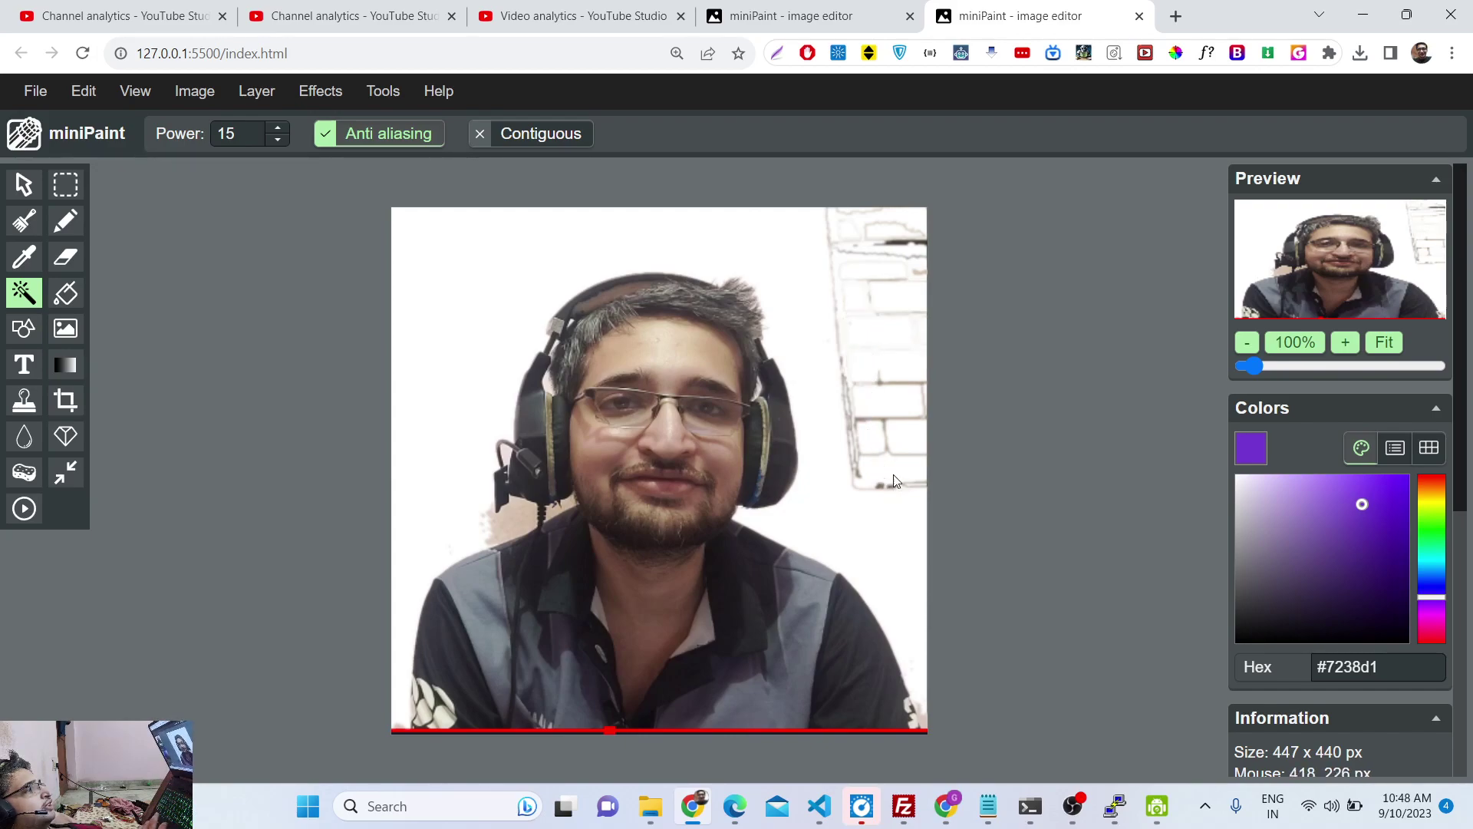
{"action": "left_click", "coordinate": [901, 242]}
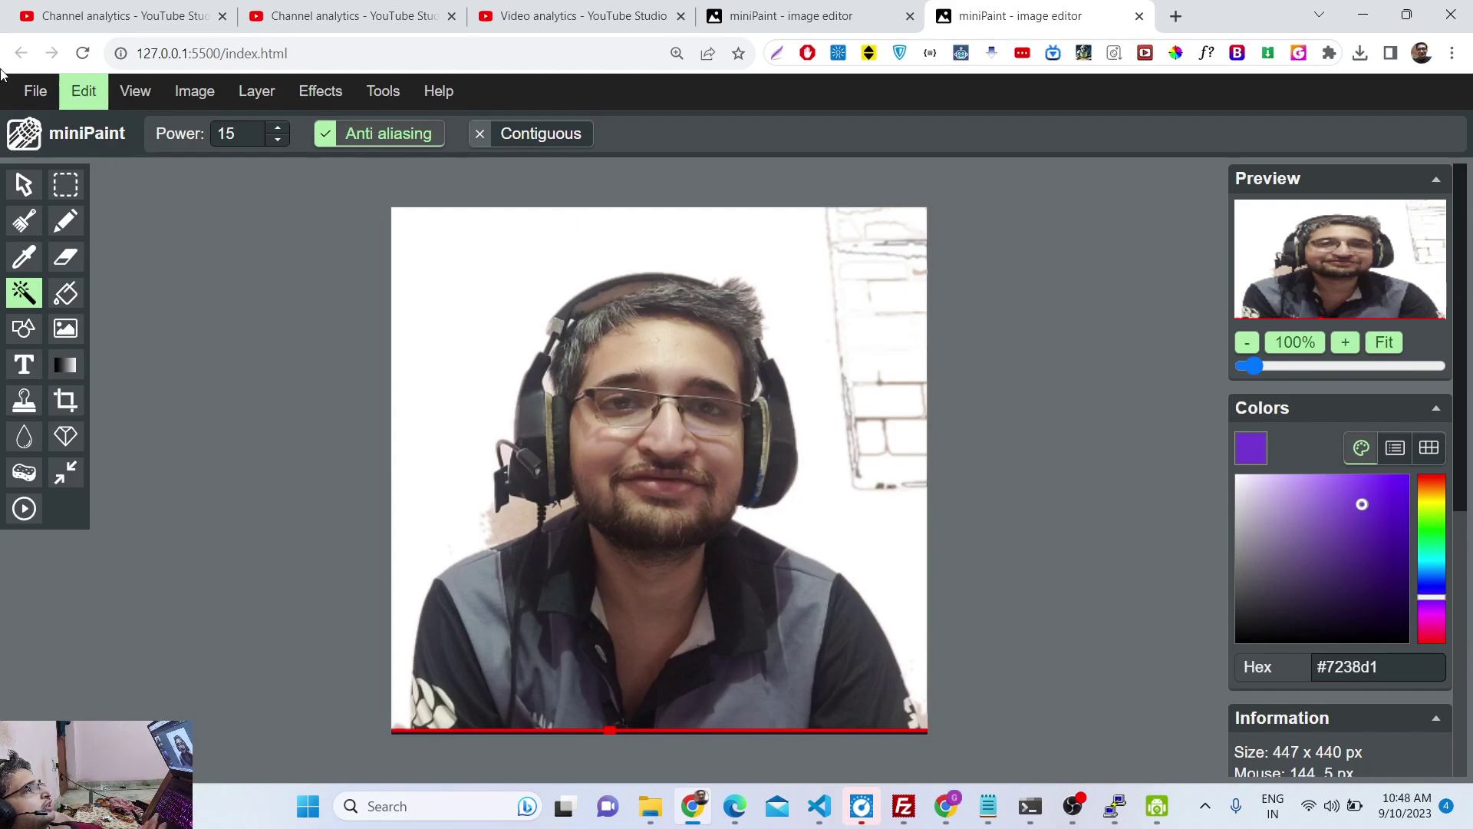
- Export the edited picture as Screenshot_25.png
{"action": "left_click", "coordinate": [35, 91]}
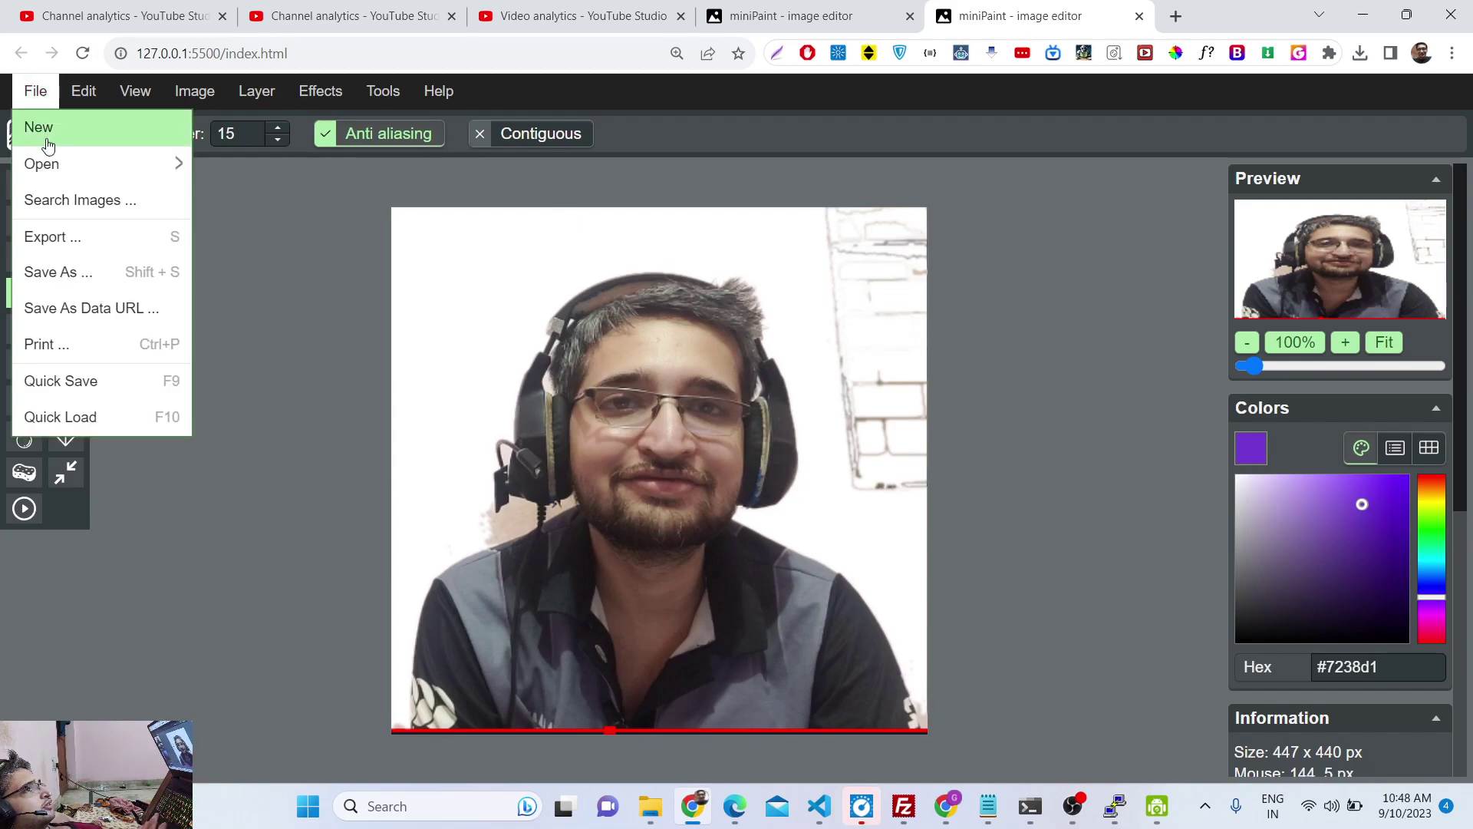
{"action": "left_click", "coordinate": [52, 237]}
{"action": "left_click", "coordinate": [618, 304]}
{"action": "left_click", "coordinate": [694, 695]}
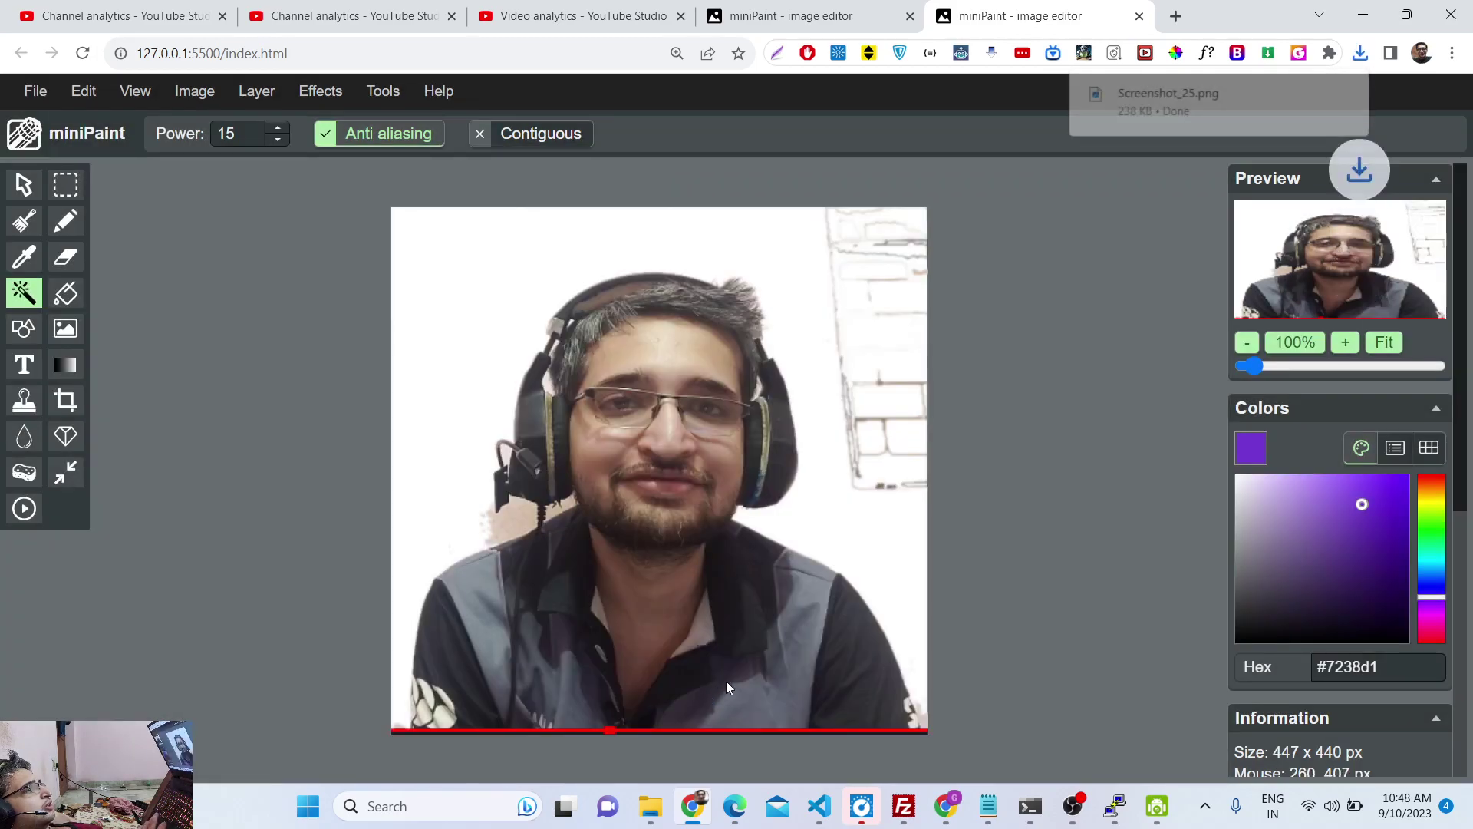
- Open the downloaded Screenshot_25.png in the image viewer and inspect the erased background up close
{"action": "left_click", "coordinate": [1150, 100]}
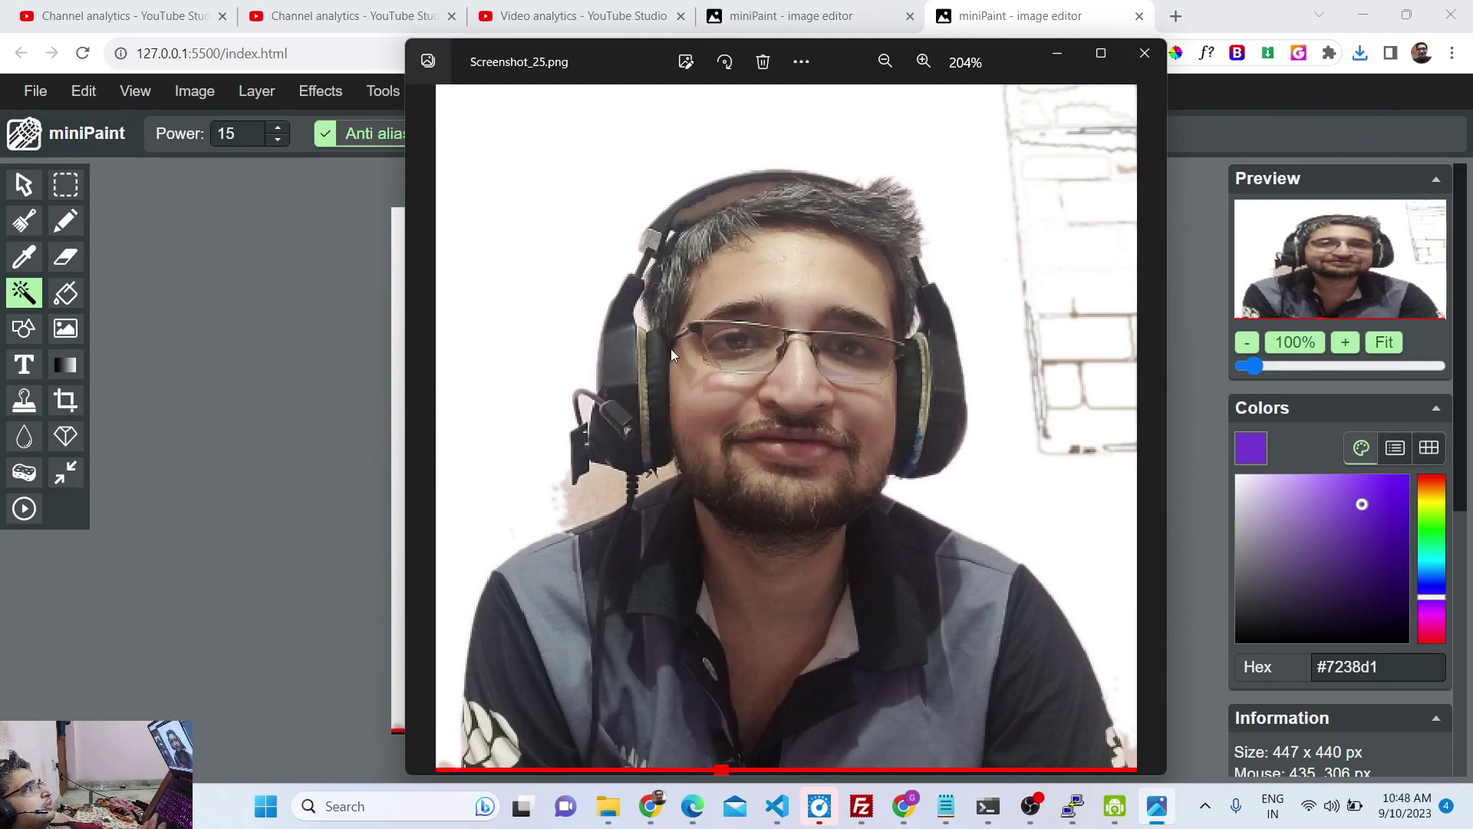
{"action": "scroll", "coordinate": [868, 543], "scroll_direction": "up", "scroll_amount": 5}
{"action": "scroll", "coordinate": [868, 543], "scroll_direction": "down", "scroll_amount": 5}
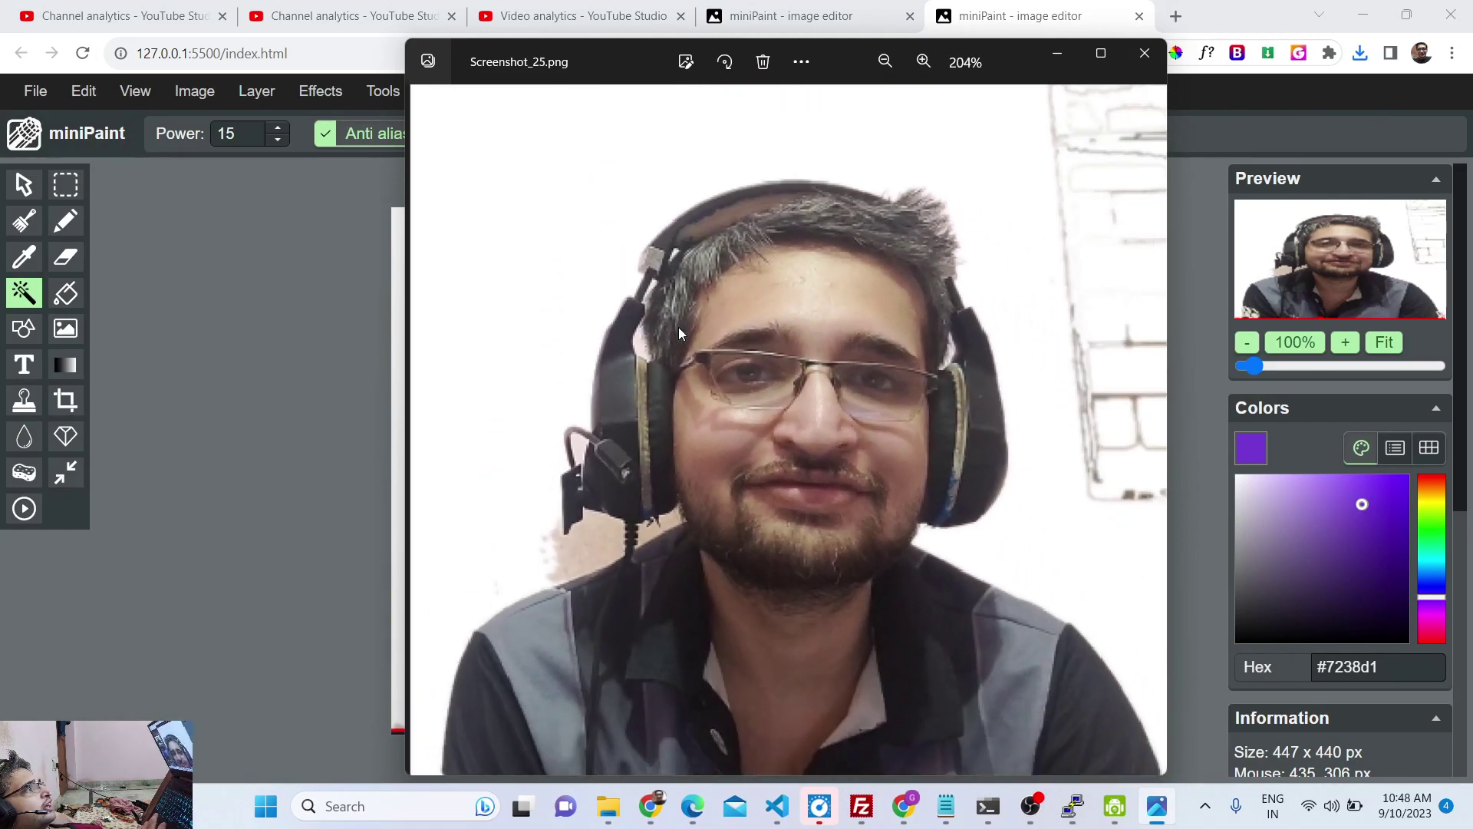
- Inspect the exported Screenshot_25.png up close around the face and shoulders, and close the image viewer
{"action": "scroll", "coordinate": [609, 354], "scroll_direction": "up", "scroll_amount": 5}
{"action": "left_click_drag", "start_coordinate": [608, 355], "coordinate": [792, 458]}
{"action": "scroll", "coordinate": [790, 454], "scroll_direction": "down", "scroll_amount": 5}
{"action": "scroll", "coordinate": [798, 438], "scroll_direction": "up", "scroll_amount": 5}
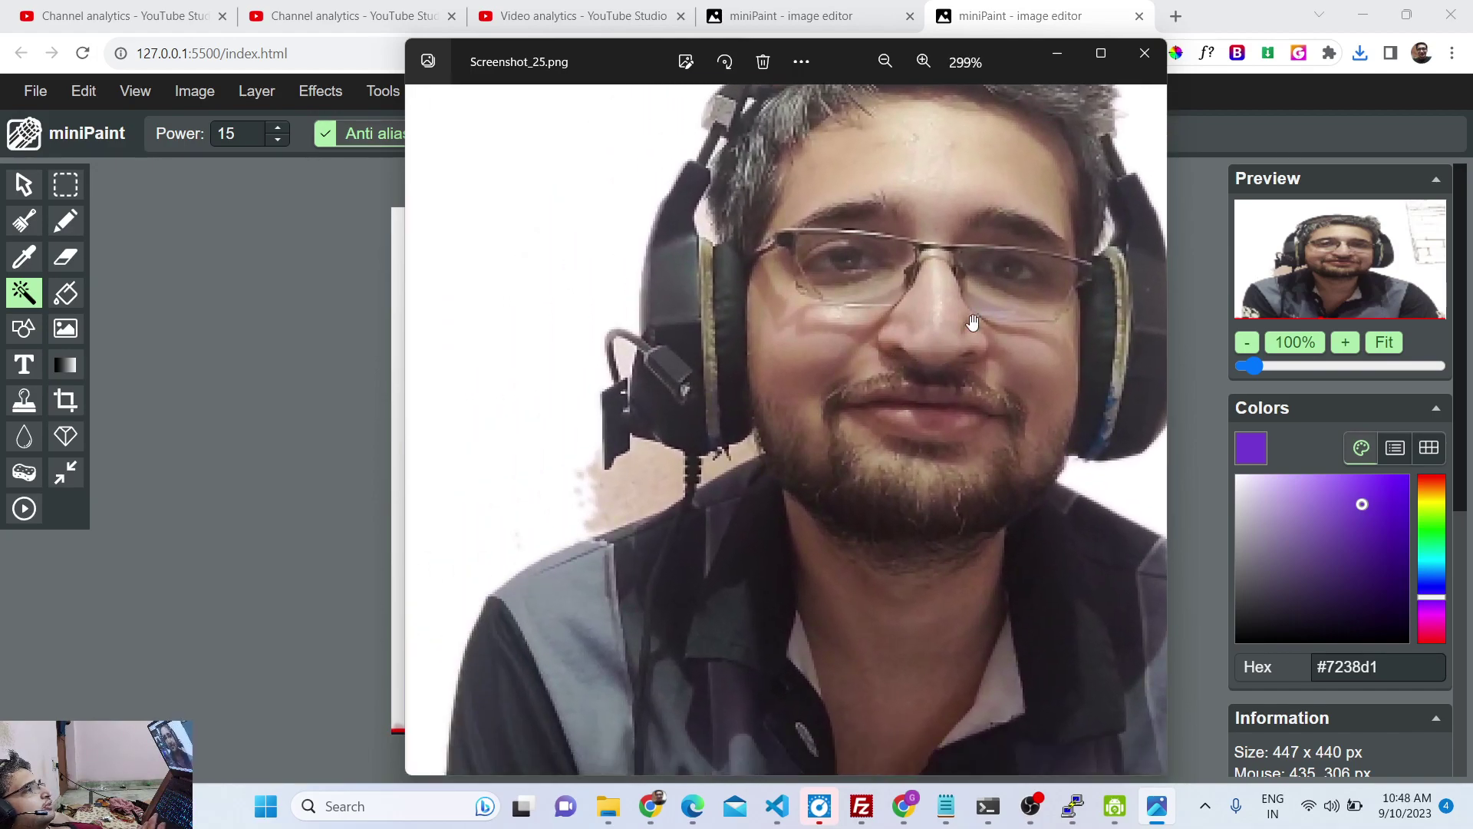
{"action": "left_click", "coordinate": [1145, 53]}
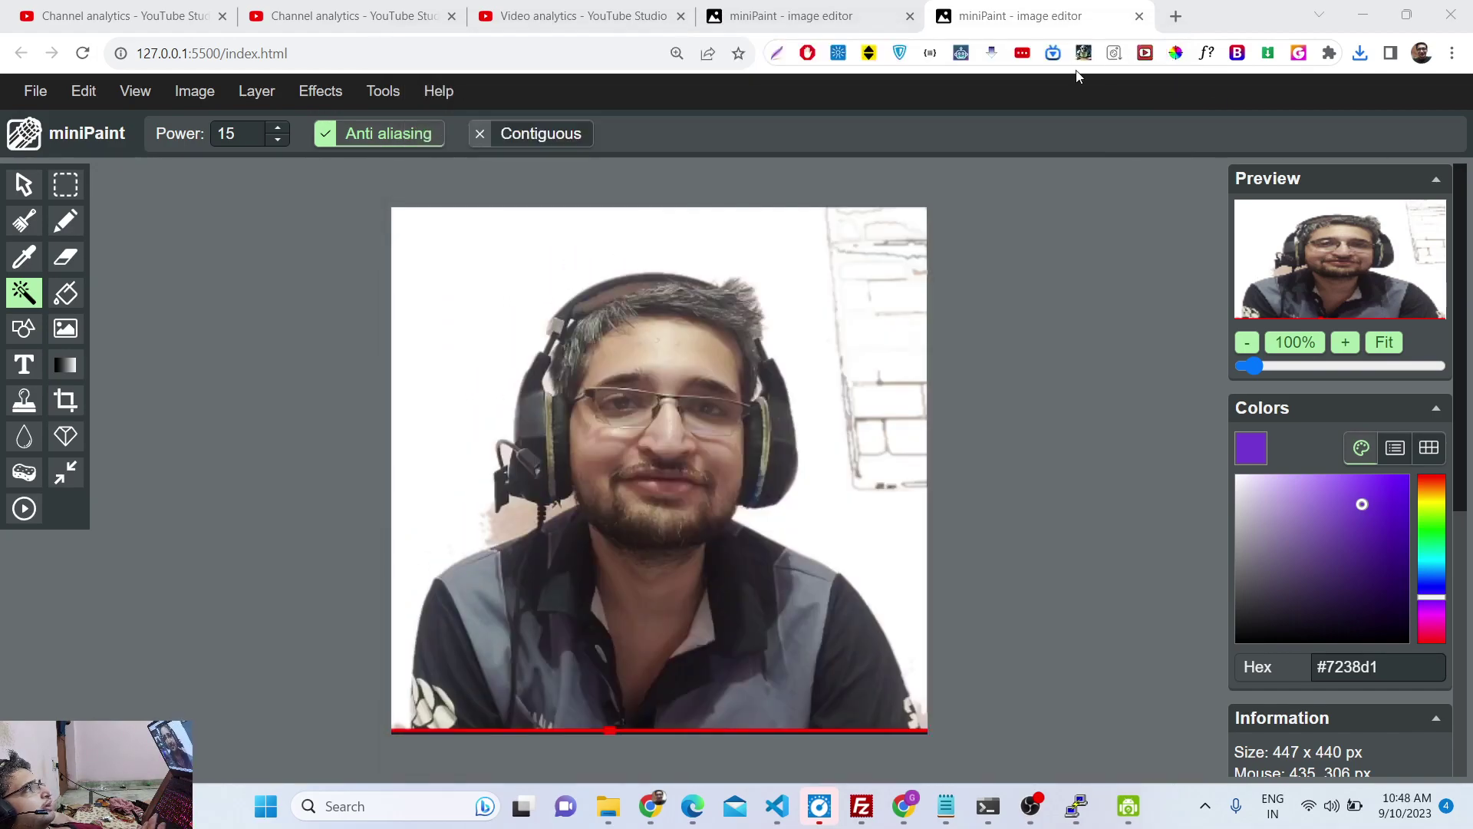
- Fill the photo's erased background with purple #7238d1 and recolour it with pink #f2269d using the Fill tool
{"action": "left_click", "coordinate": [60, 297]}
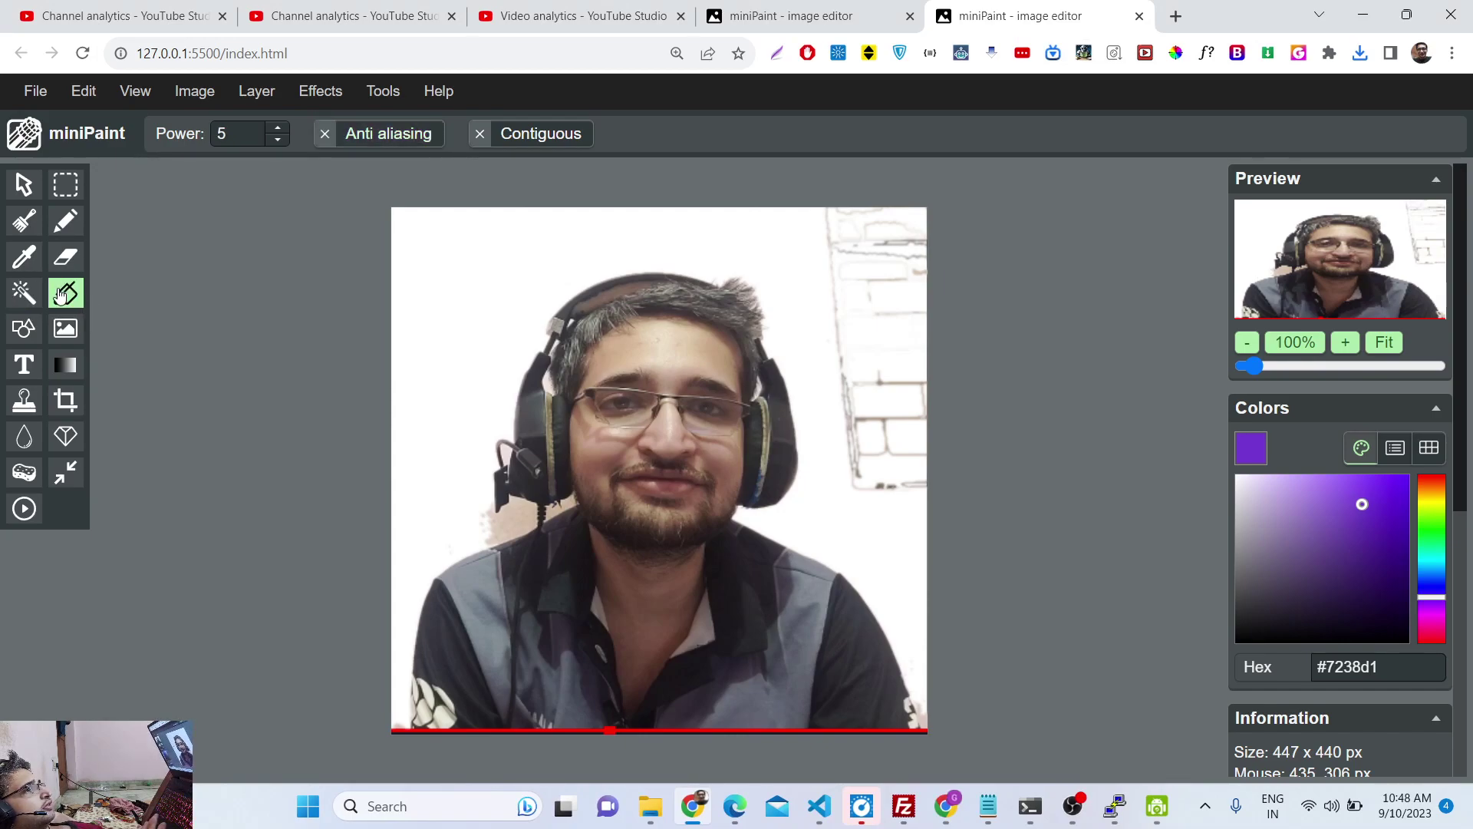
{"action": "left_click", "coordinate": [429, 261]}
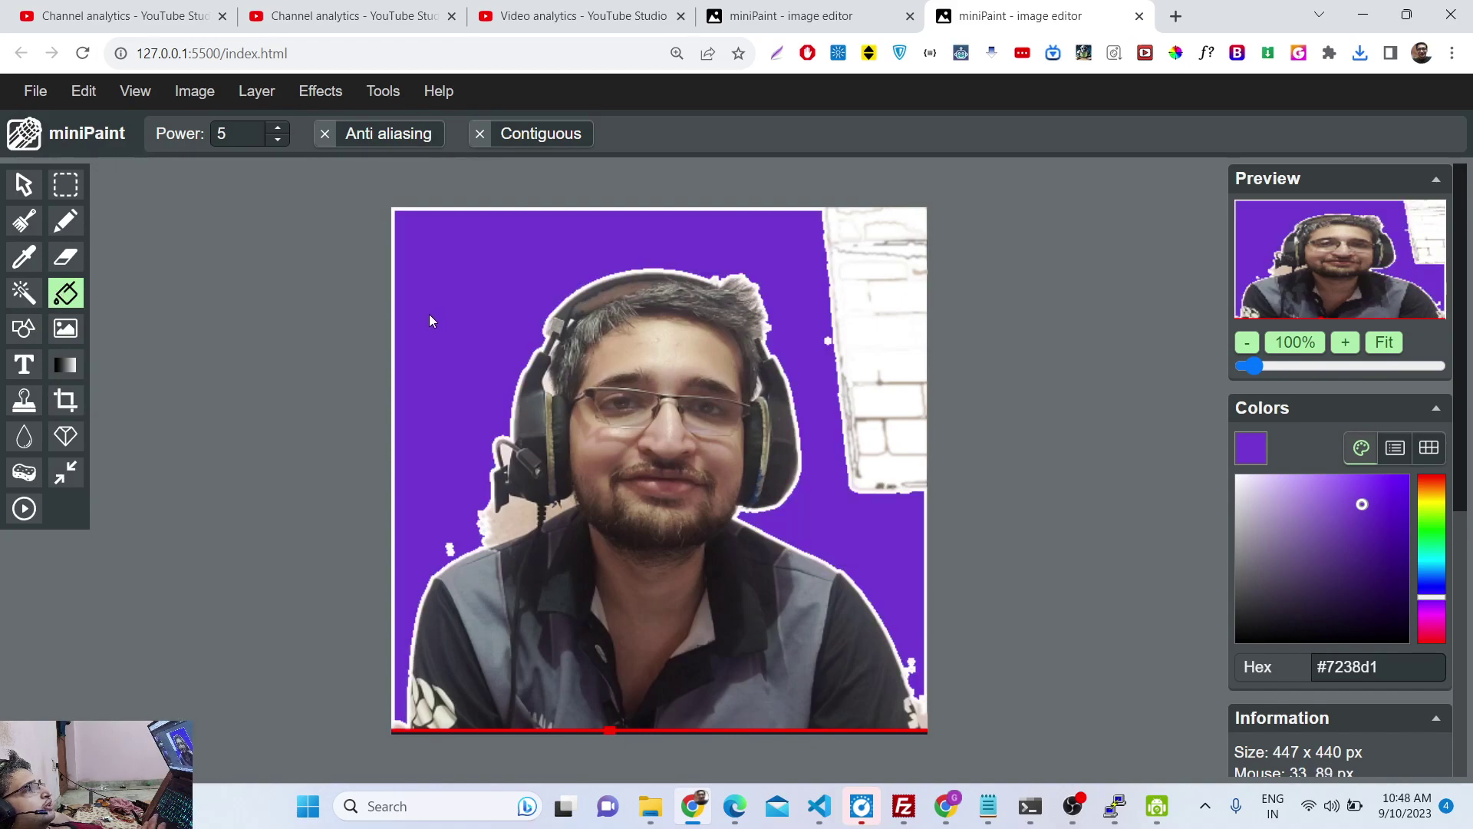
{"action": "left_click_drag", "start_coordinate": [1431, 575], "coordinate": [1432, 538]}
{"action": "left_click", "coordinate": [1355, 608]}
{"action": "left_click", "coordinate": [1432, 626]}
{"action": "left_click", "coordinate": [1369, 551]}
{"action": "left_click", "coordinate": [1380, 482]}
{"action": "left_click", "coordinate": [572, 256]}
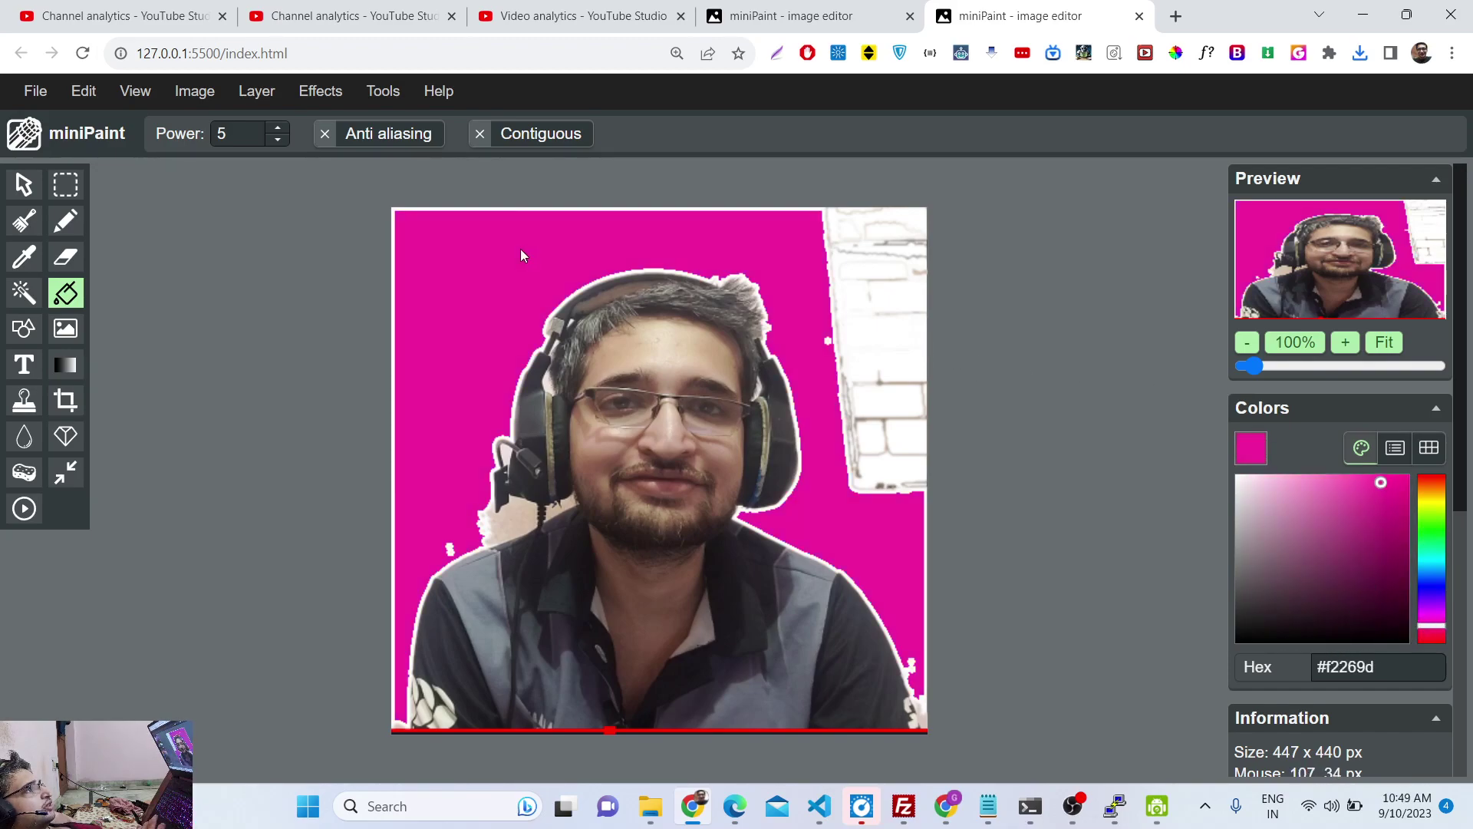
- Fill several white gaps inside the remaining brick outlines with the same pink
{"action": "left_click", "coordinate": [861, 272]}
{"action": "left_click", "coordinate": [849, 228]}
{"action": "left_click", "coordinate": [868, 379]}
{"action": "left_click", "coordinate": [894, 428]}
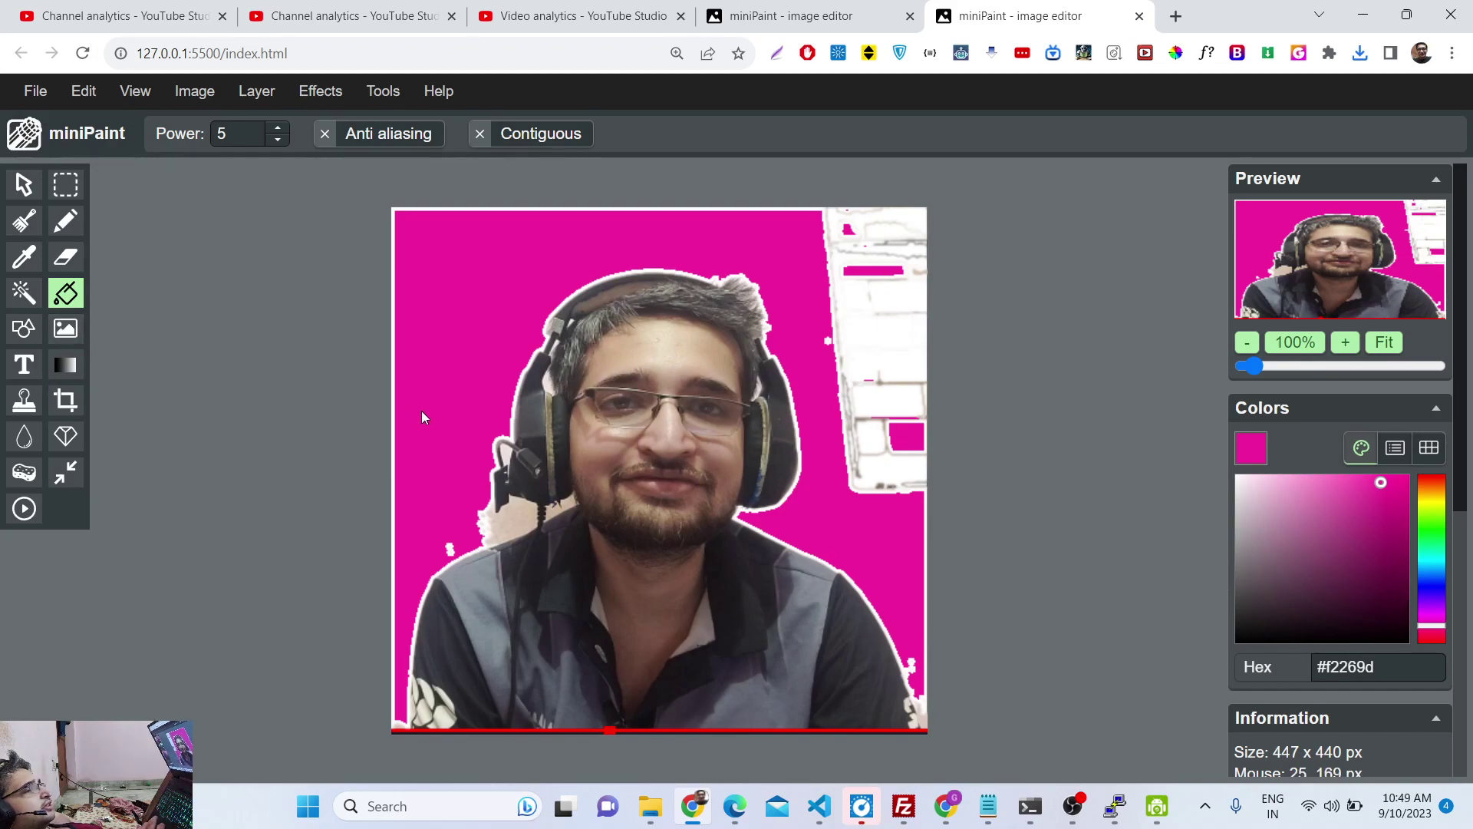
- Erase the brick outlines, the patch beside the headset microphone and the outer parts of the pink background with the size 30 Eraser
{"action": "mouse_move", "coordinate": [1251, 366]}
{"action": "left_mouse_down"}
{"action": "mouse_move", "coordinate": [1314, 371]}
{"action": "mouse_move", "coordinate": [1255, 379]}
{"action": "left_mouse_up"}
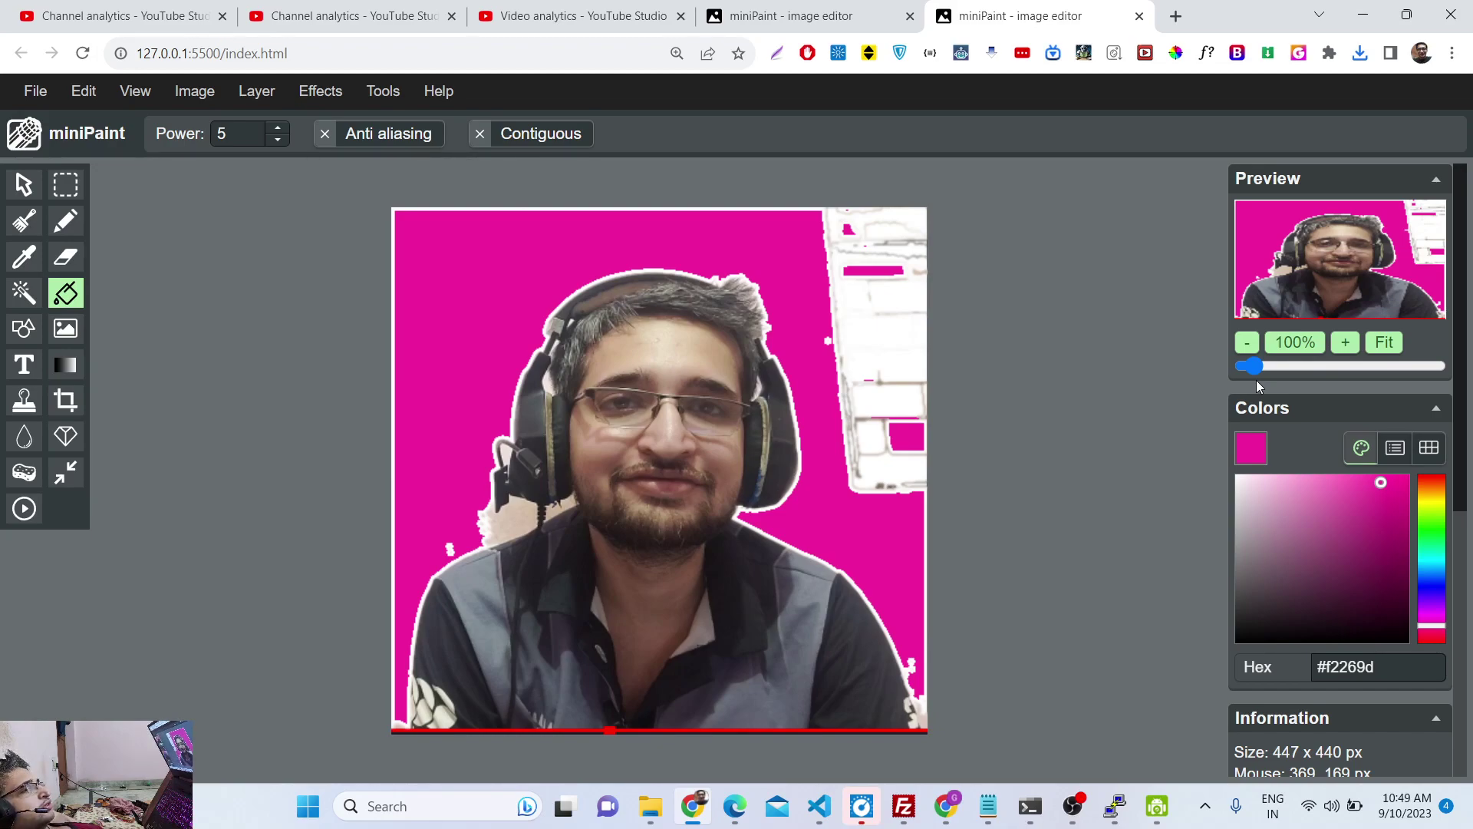
{"action": "left_click", "coordinate": [57, 263]}
{"action": "mouse_move", "coordinate": [886, 328]}
{"action": "left_mouse_down"}
{"action": "mouse_move", "coordinate": [846, 268]}
{"action": "mouse_move", "coordinate": [840, 292]}
{"action": "mouse_move", "coordinate": [830, 228]}
{"action": "mouse_move", "coordinate": [865, 478]}
{"action": "mouse_move", "coordinate": [921, 485]}
{"action": "mouse_move", "coordinate": [904, 445]}
{"action": "mouse_move", "coordinate": [886, 452]}
{"action": "left_mouse_up"}
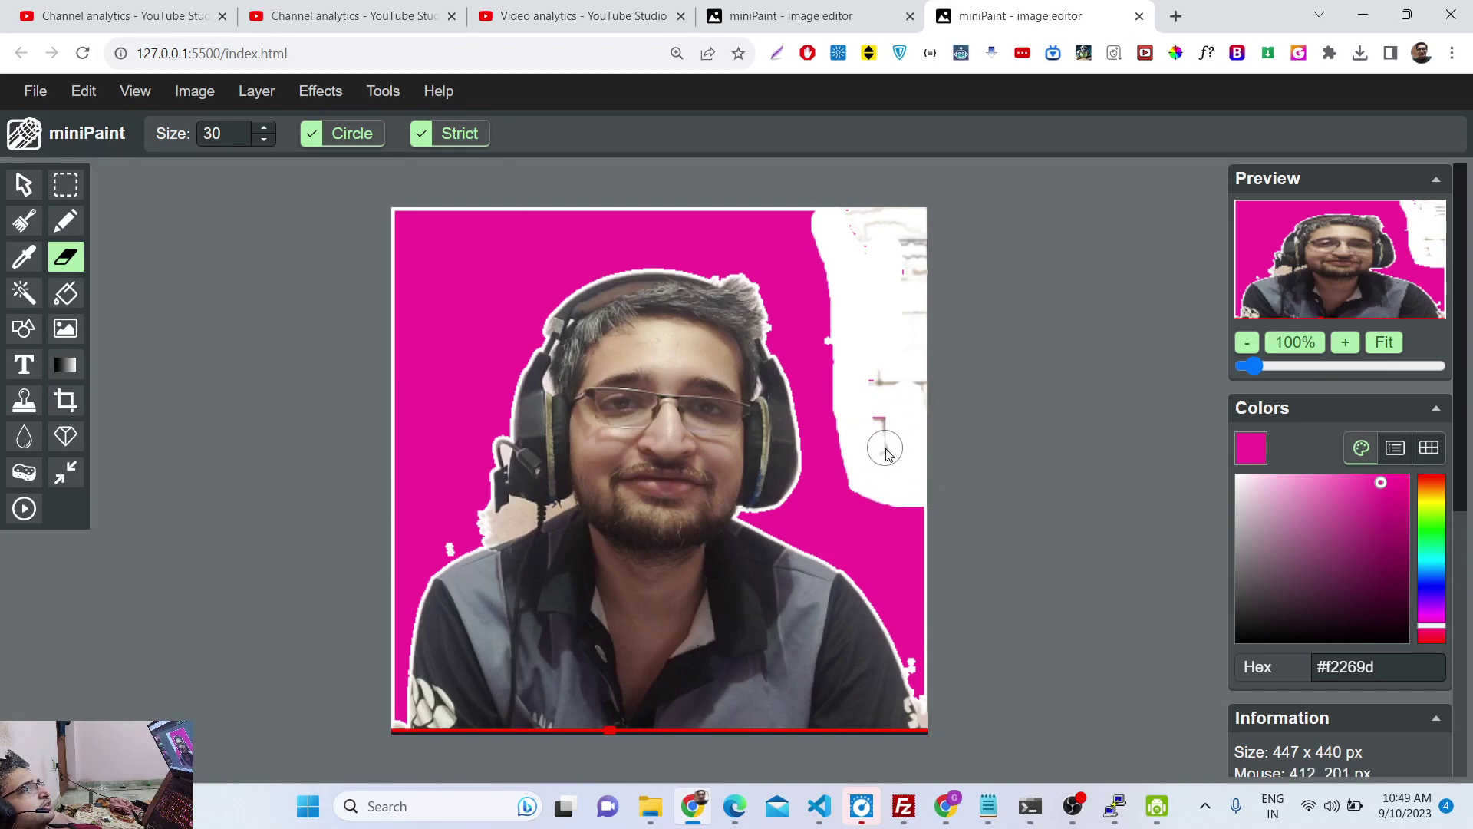
{"action": "left_click_drag", "start_coordinate": [481, 525], "coordinate": [525, 518]}
{"action": "left_click", "coordinate": [441, 389]}
{"action": "mouse_move", "coordinate": [441, 361]}
{"action": "left_mouse_down"}
{"action": "mouse_move", "coordinate": [442, 255]}
{"action": "mouse_move", "coordinate": [426, 393]}
{"action": "mouse_move", "coordinate": [446, 389]}
{"action": "mouse_move", "coordinate": [413, 398]}
{"action": "mouse_move", "coordinate": [421, 357]}
{"action": "mouse_move", "coordinate": [405, 468]}
{"action": "mouse_move", "coordinate": [398, 242]}
{"action": "mouse_move", "coordinate": [506, 236]}
{"action": "mouse_move", "coordinate": [478, 222]}
{"action": "mouse_move", "coordinate": [810, 238]}
{"action": "mouse_move", "coordinate": [860, 501]}
{"action": "mouse_move", "coordinate": [902, 566]}
{"action": "mouse_move", "coordinate": [910, 502]}
{"action": "mouse_move", "coordinate": [945, 611]}
{"action": "left_mouse_up"}
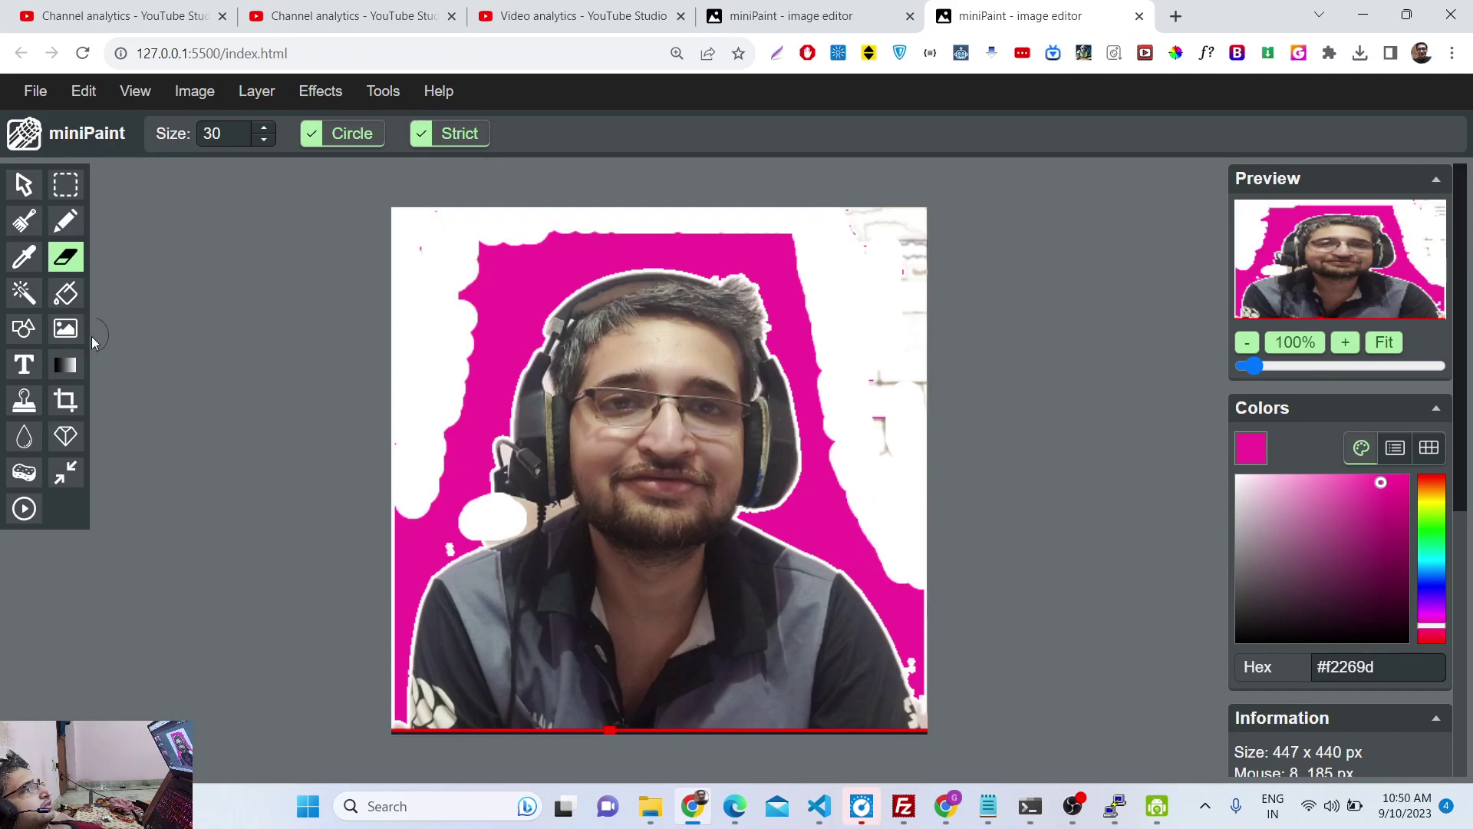
- Paint a few pink brush strokes on the white area in the photo's upper-left corner
{"action": "left_click", "coordinate": [24, 222]}
{"action": "mouse_move", "coordinate": [395, 248]}
{"action": "left_mouse_down"}
{"action": "mouse_move", "coordinate": [419, 285]}
{"action": "mouse_move", "coordinate": [464, 270]}
{"action": "left_mouse_up"}
{"action": "mouse_move", "coordinate": [423, 225]}
{"action": "left_mouse_down"}
{"action": "mouse_move", "coordinate": [451, 269]}
{"action": "mouse_move", "coordinate": [463, 226]}
{"action": "left_mouse_up"}
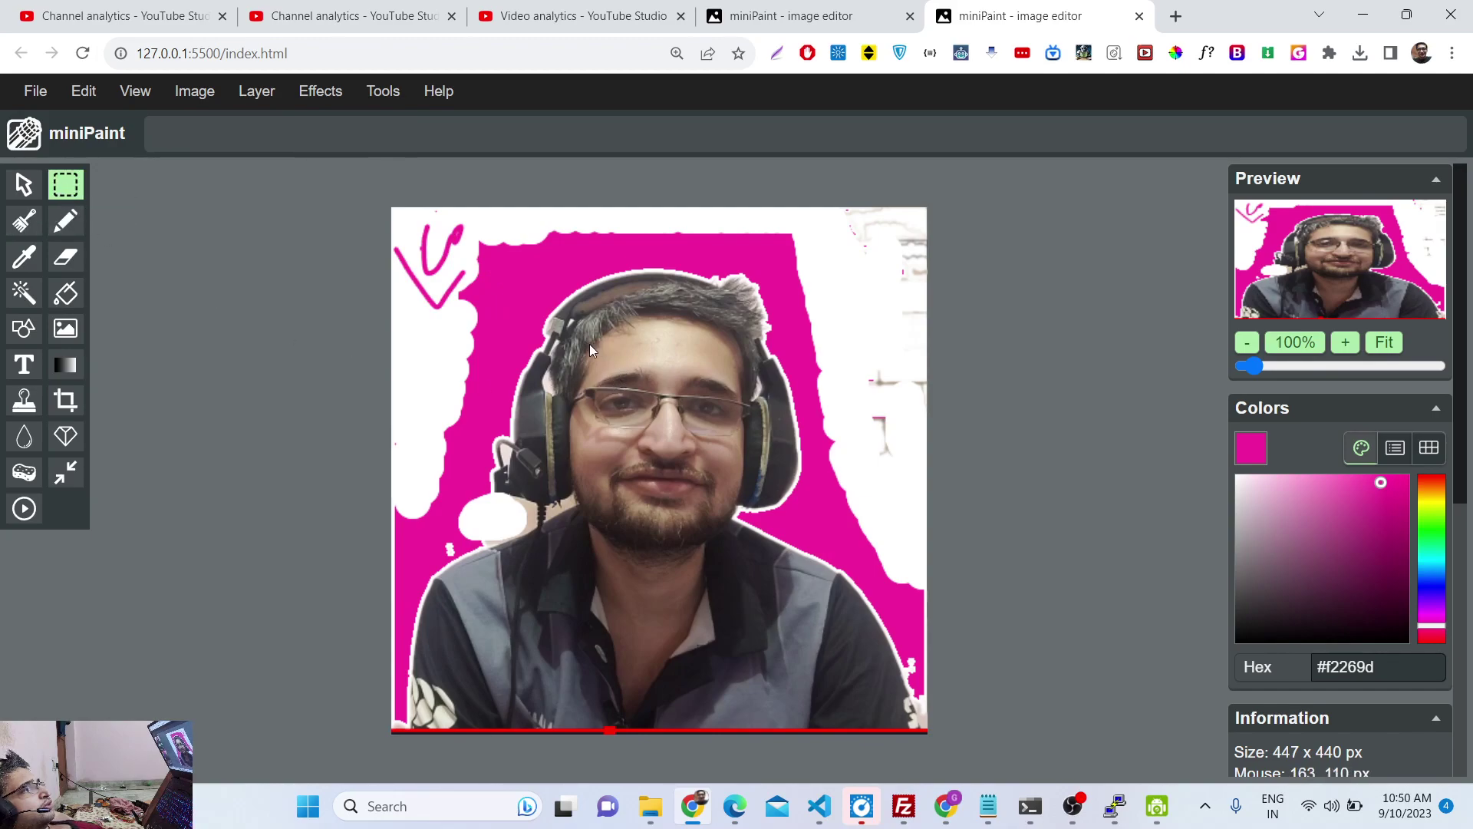
- Make Screenshot_25.png the active layer and draw rectangular selections around the head and around the face
{"action": "left_click", "coordinate": [718, 477]}
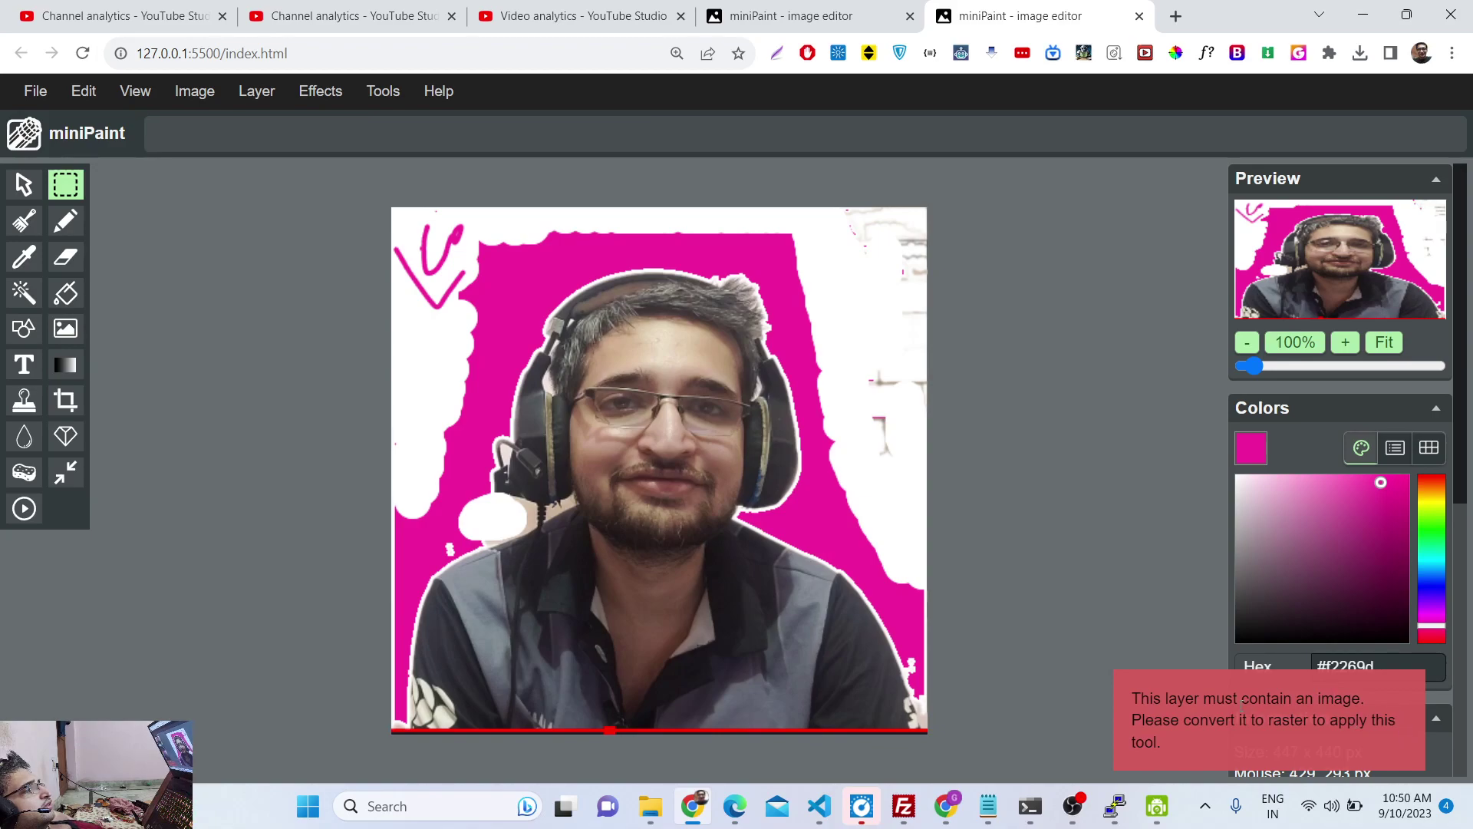
{"action": "scroll", "coordinate": [1274, 675], "scroll_direction": "down", "scroll_amount": 6}
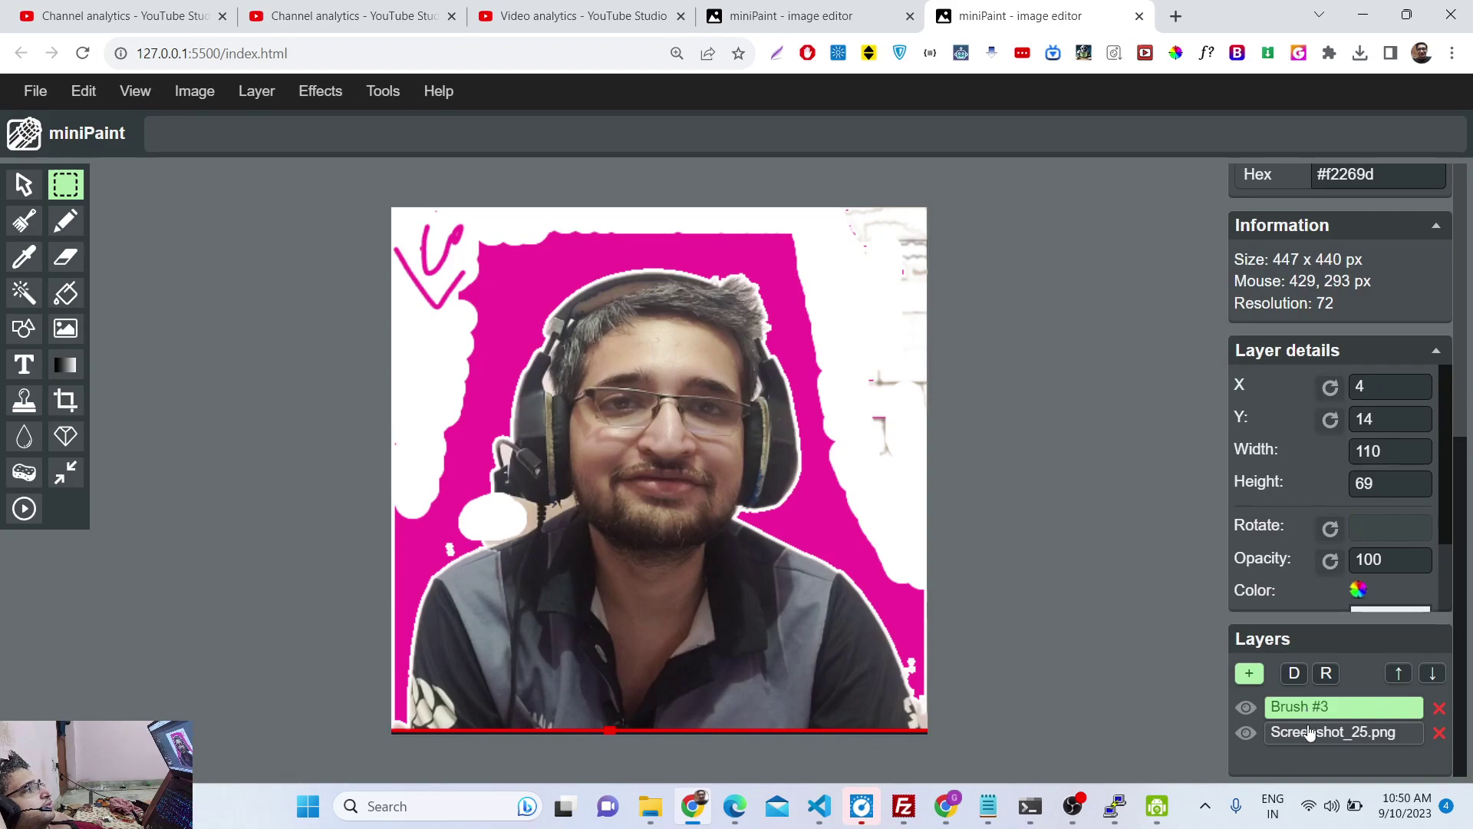
{"action": "left_click", "coordinate": [1305, 733]}
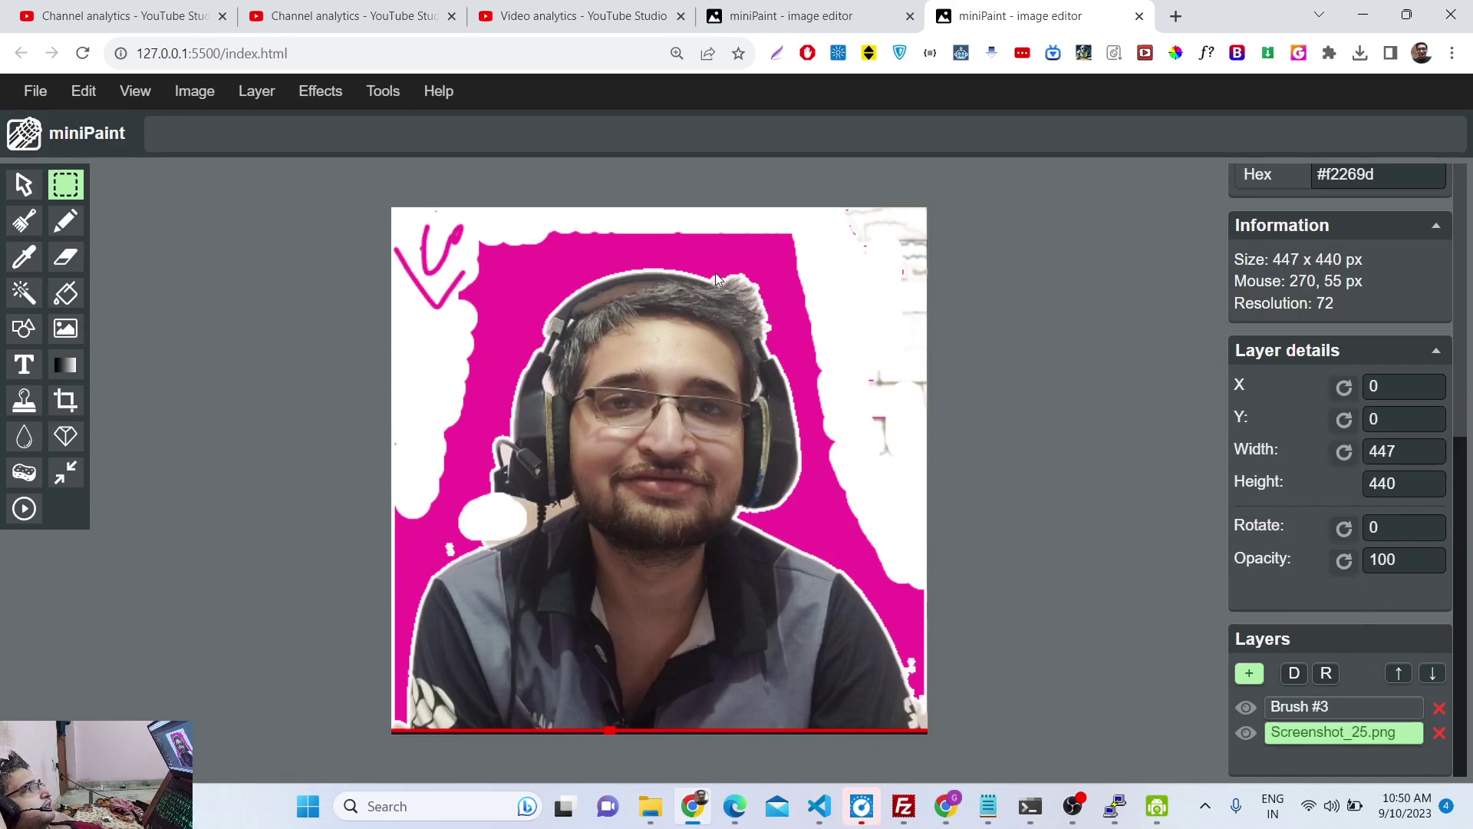
{"action": "left_click_drag", "start_coordinate": [473, 257], "coordinate": [821, 551]}
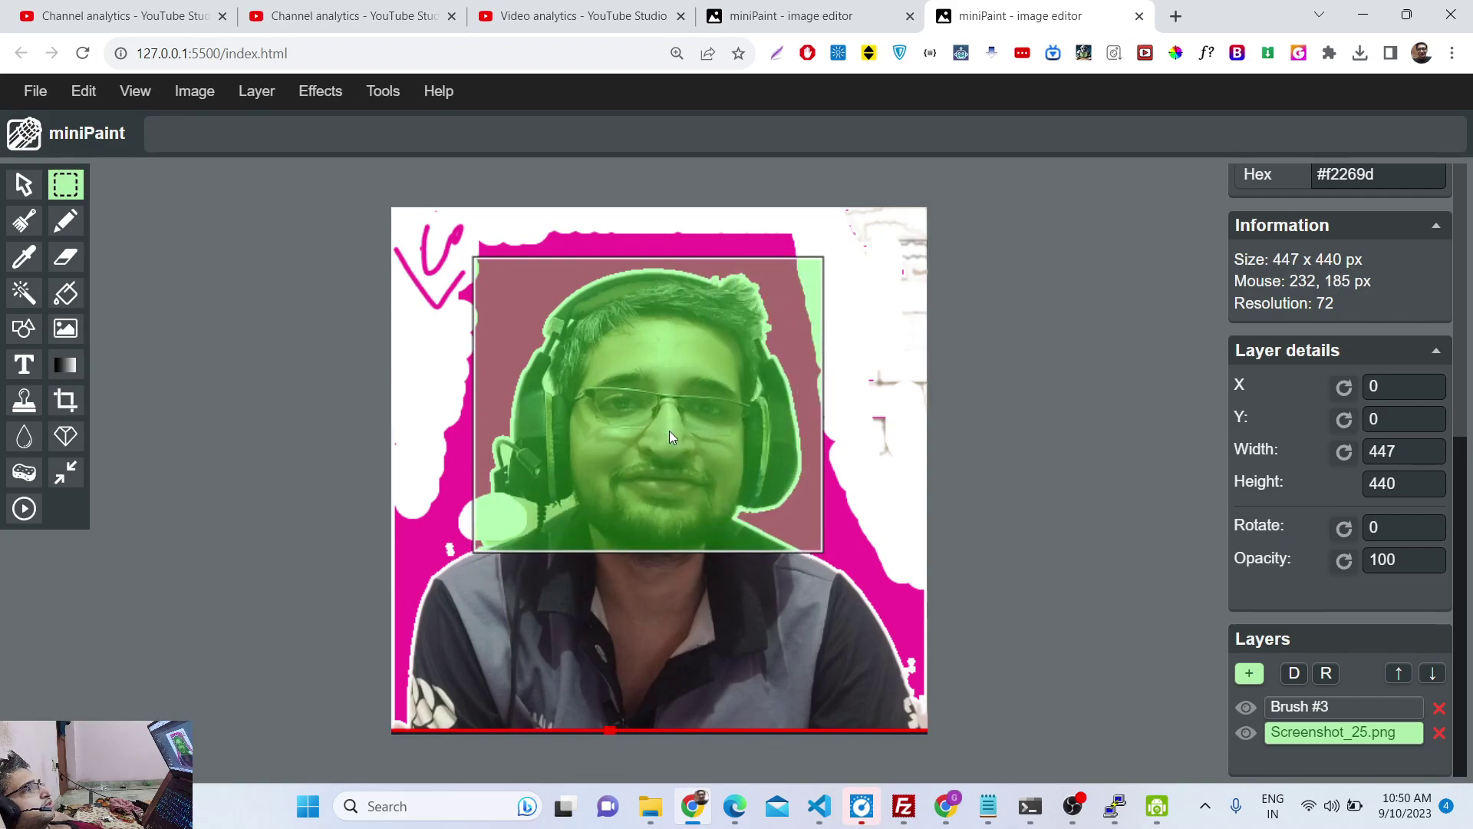
{"action": "left_click_drag", "start_coordinate": [469, 253], "coordinate": [749, 536]}
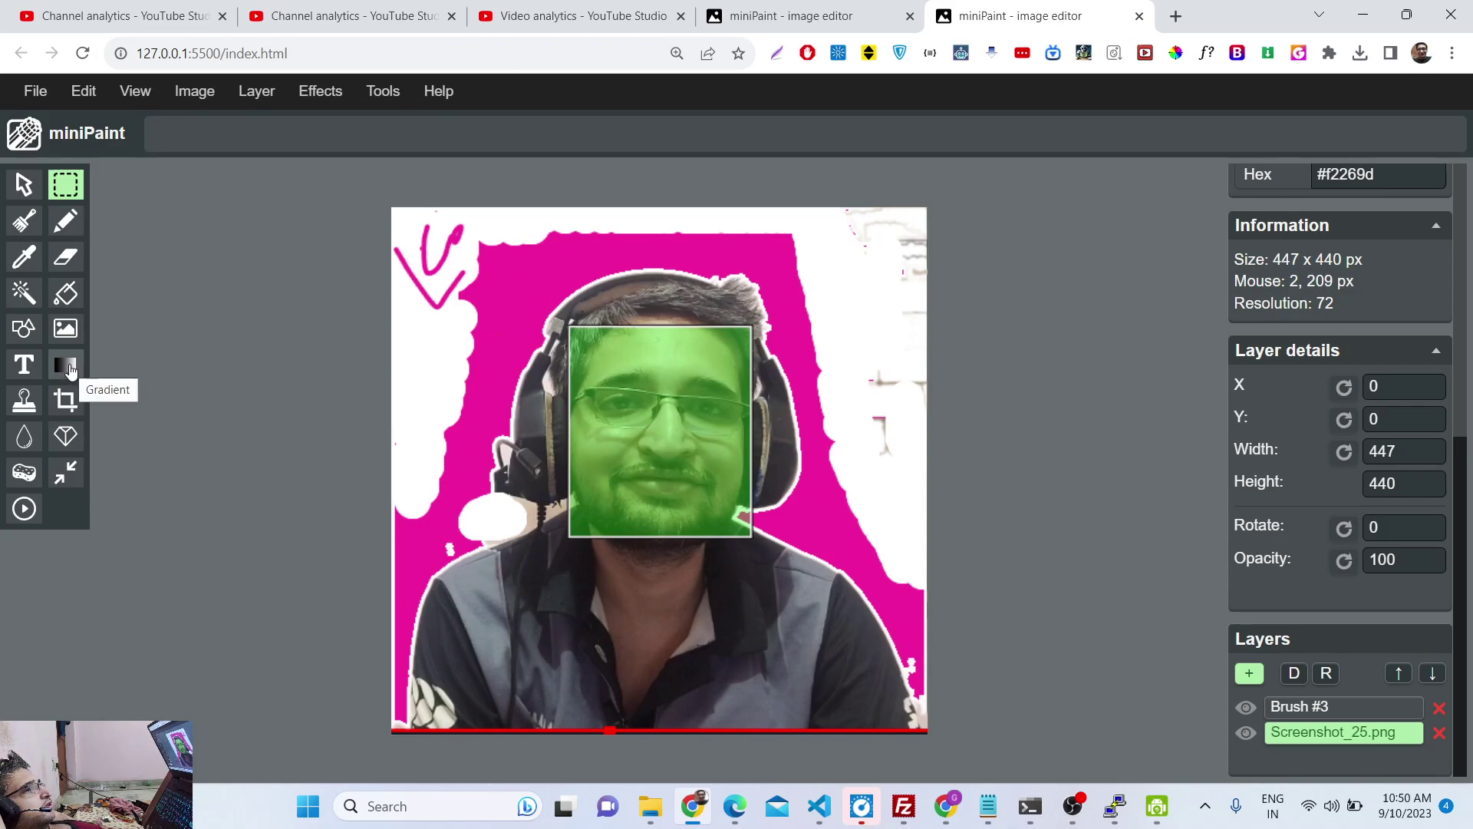
- Blur the eyes at size 30, strength 1, blur the whole face at size 70, strength 70, and lower the Blur tool's strength to 20
{"action": "left_click", "coordinate": [23, 437]}
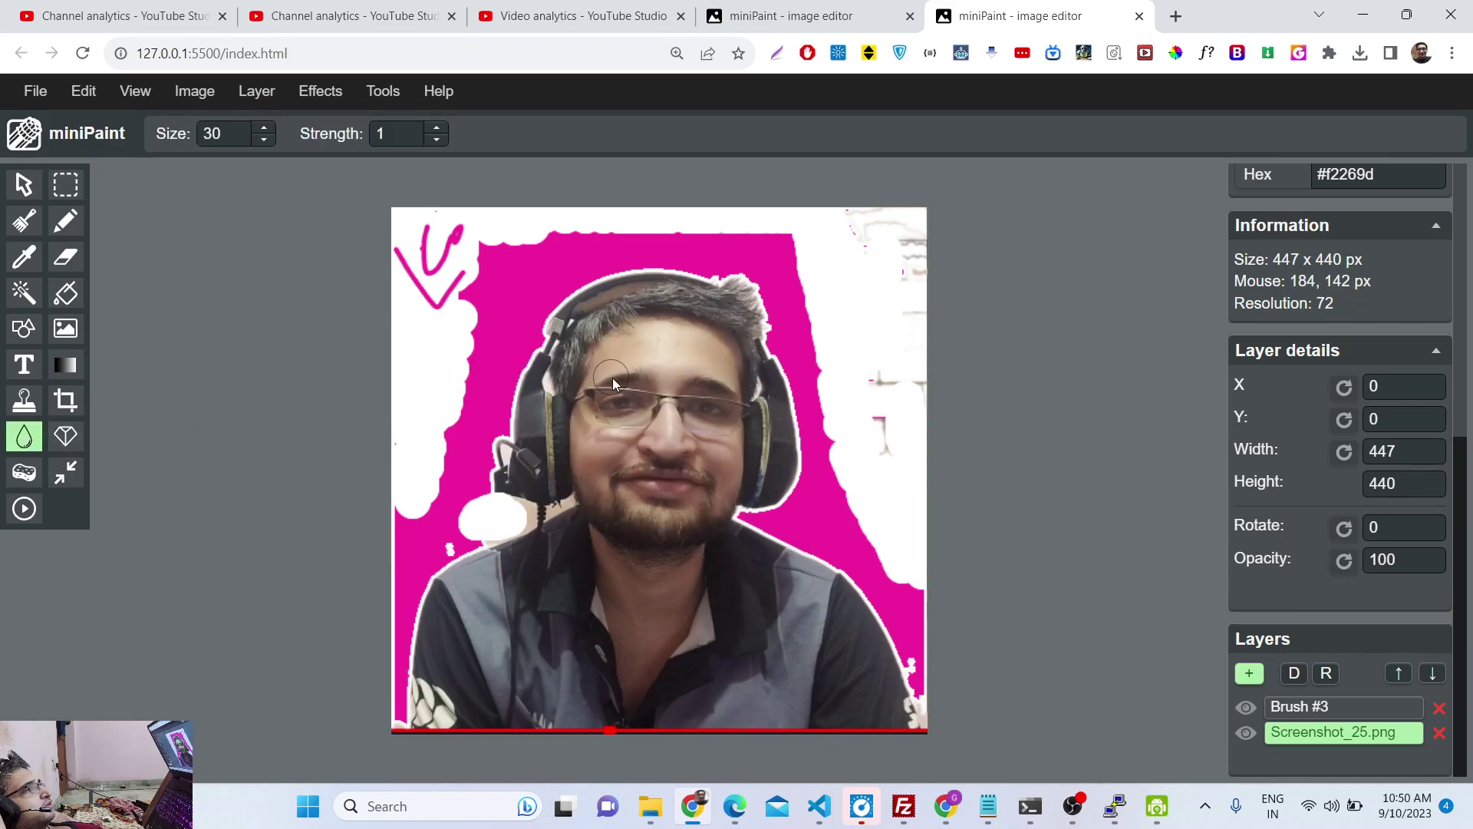
{"action": "mouse_move", "coordinate": [624, 376]}
{"action": "left_mouse_down"}
{"action": "mouse_move", "coordinate": [623, 394]}
{"action": "mouse_move", "coordinate": [585, 393]}
{"action": "mouse_move", "coordinate": [615, 367]}
{"action": "mouse_move", "coordinate": [664, 422]}
{"action": "mouse_move", "coordinate": [635, 417]}
{"action": "mouse_move", "coordinate": [707, 379]}
{"action": "mouse_move", "coordinate": [712, 409]}
{"action": "left_mouse_up"}
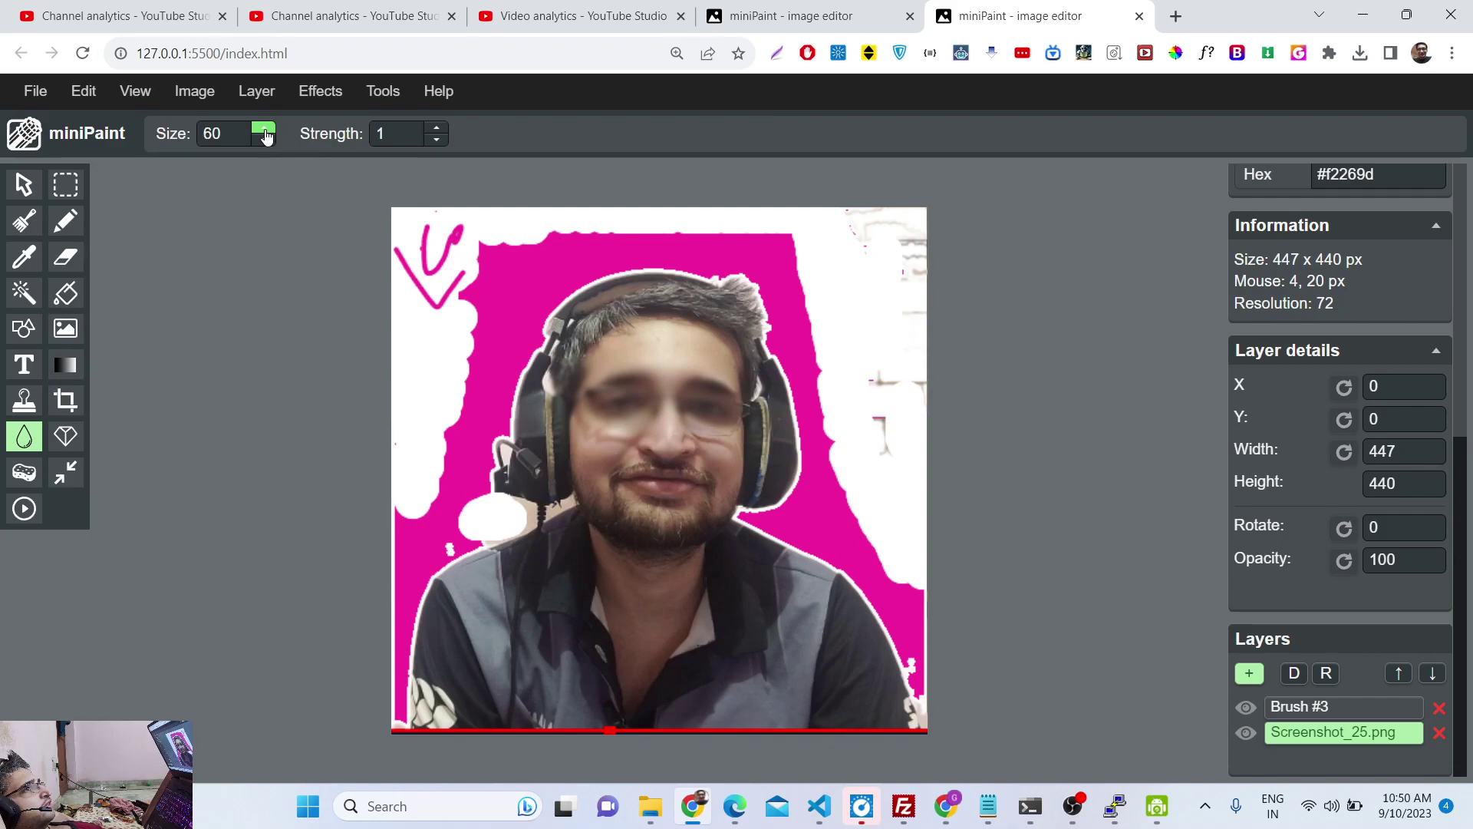
{"action": "left_click", "coordinate": [436, 135]}
{"action": "left_click", "coordinate": [437, 134]}
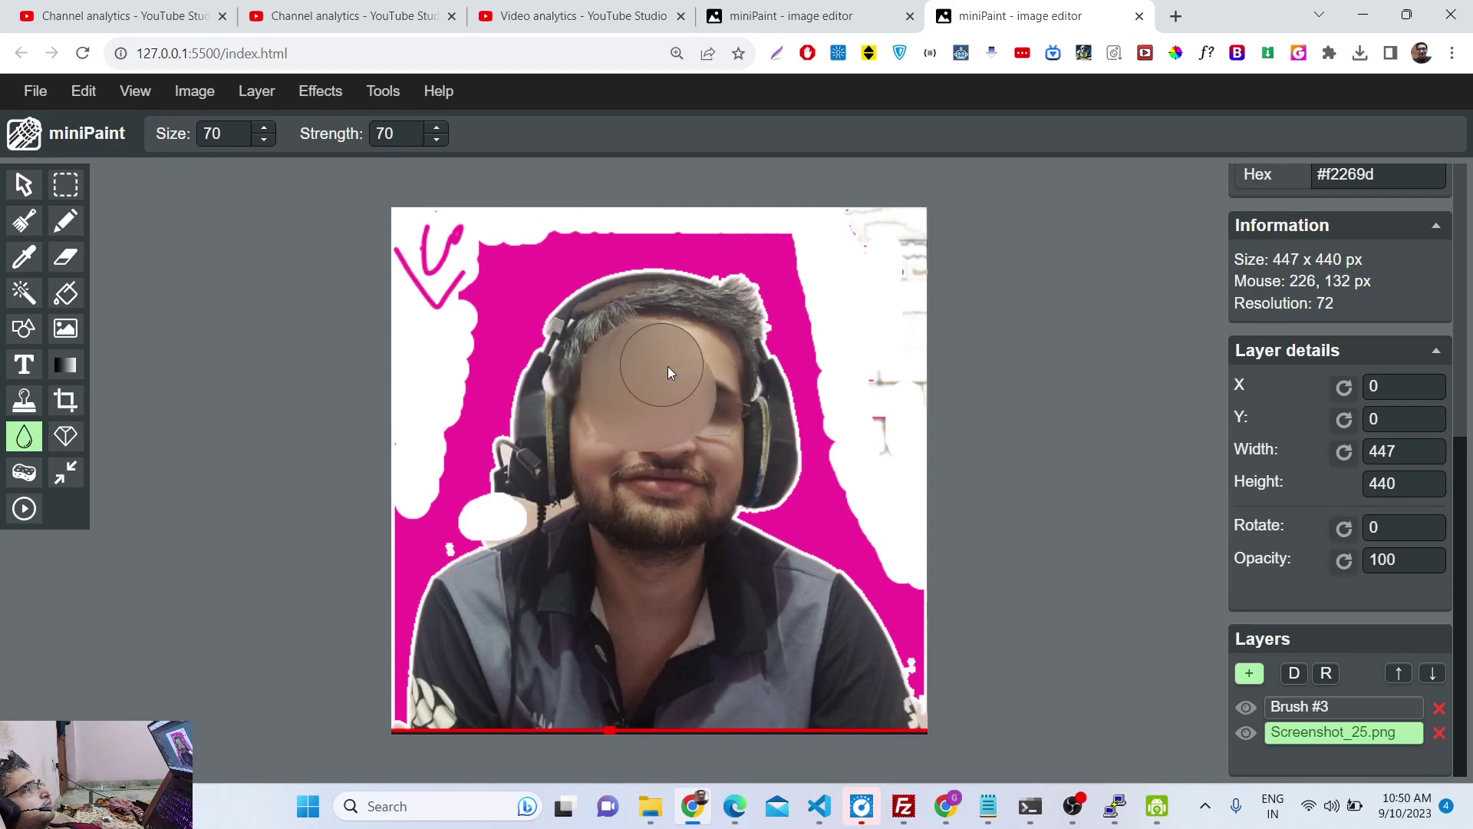
{"action": "mouse_move", "coordinate": [667, 370]}
{"action": "left_mouse_down"}
{"action": "mouse_move", "coordinate": [706, 415]}
{"action": "mouse_move", "coordinate": [697, 480]}
{"action": "mouse_move", "coordinate": [643, 476]}
{"action": "mouse_move", "coordinate": [613, 427]}
{"action": "mouse_move", "coordinate": [606, 444]}
{"action": "mouse_move", "coordinate": [611, 479]}
{"action": "mouse_move", "coordinate": [667, 504]}
{"action": "mouse_move", "coordinate": [660, 464]}
{"action": "left_mouse_up"}
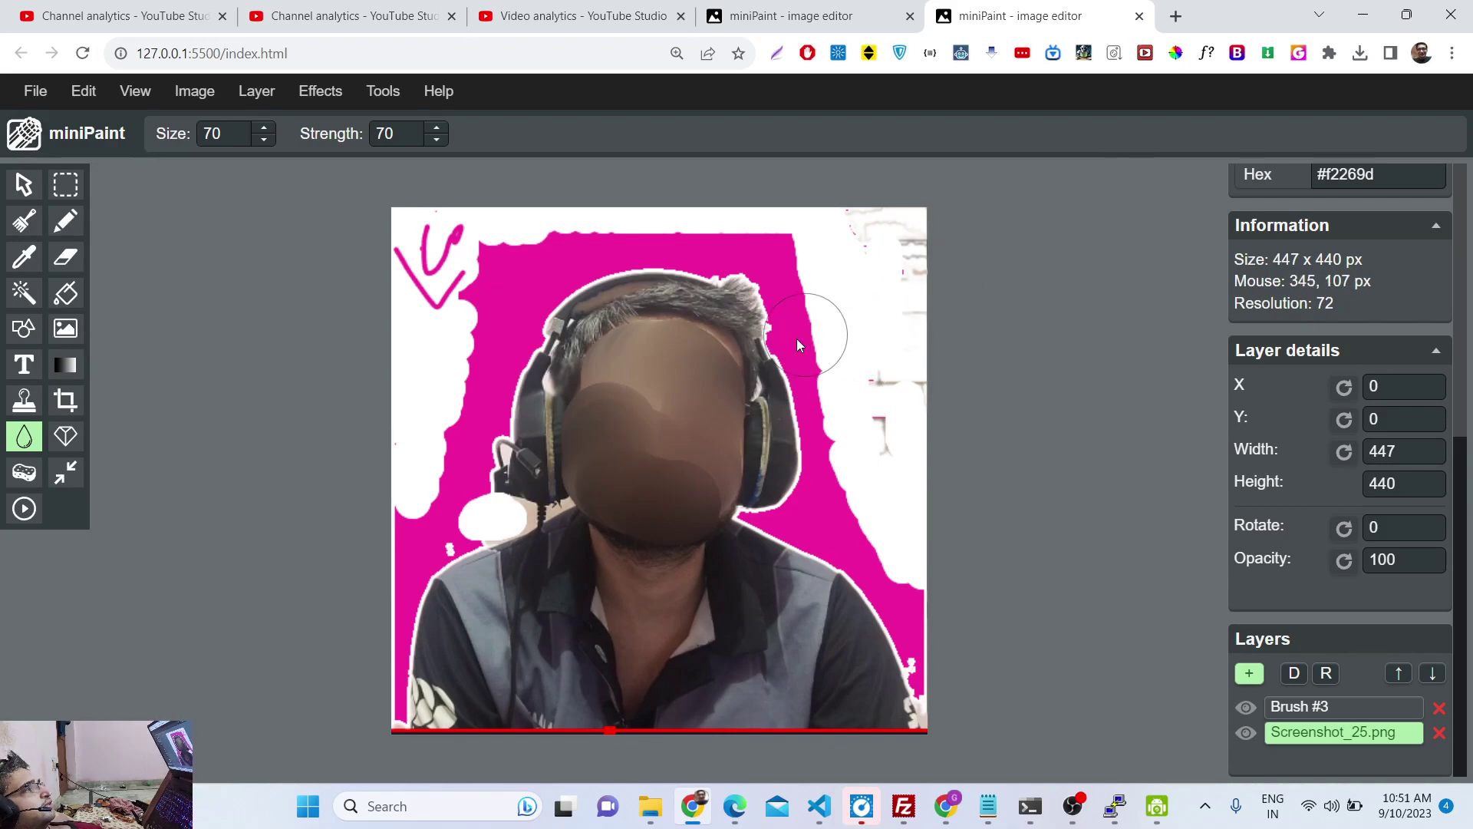
{"action": "left_click", "coordinate": [437, 139]}
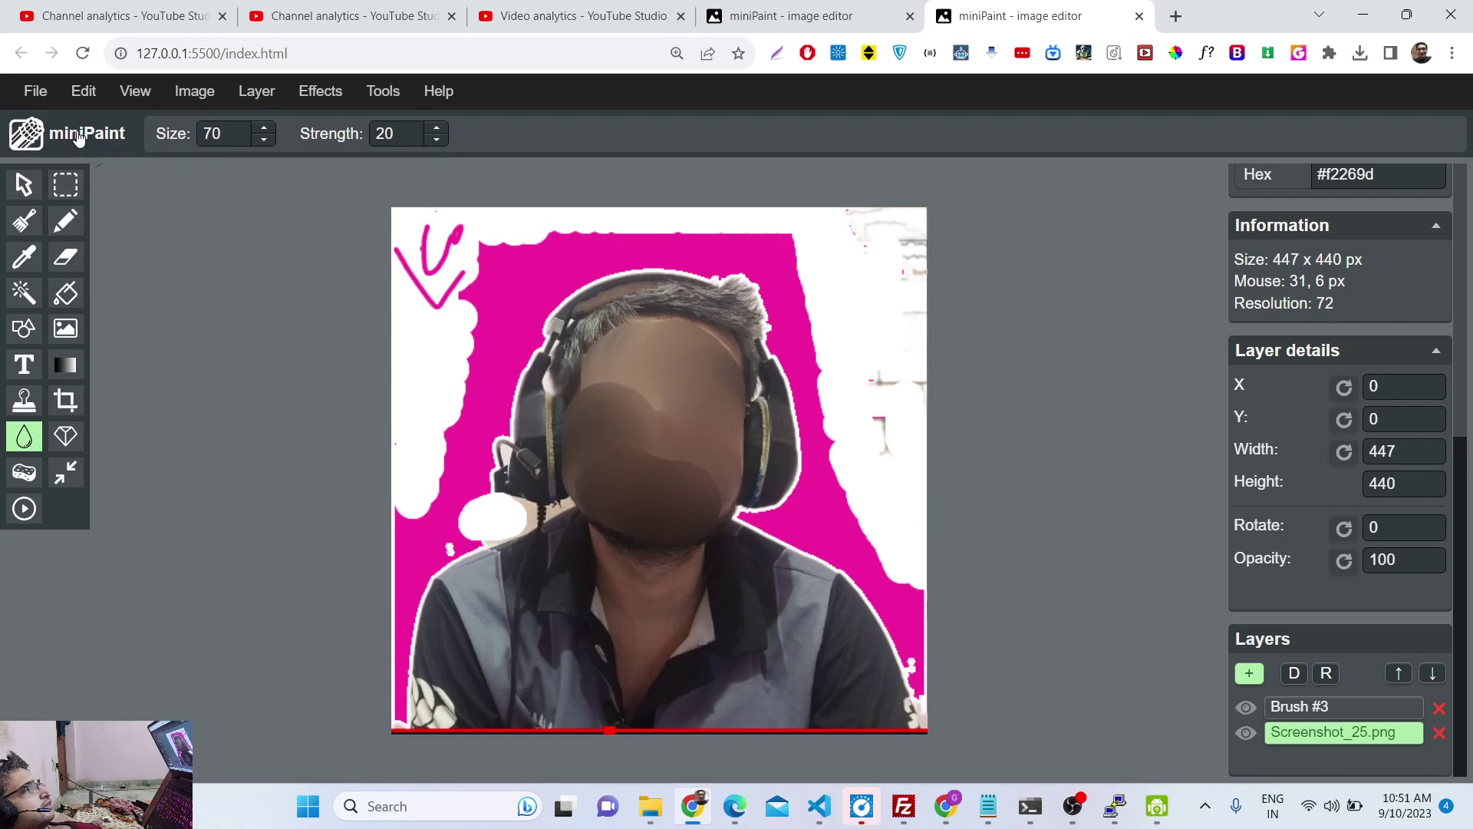
- Reload the editor page and discard the unsaved changes to get a blank canvas
{"action": "left_click", "coordinate": [175, 53]}
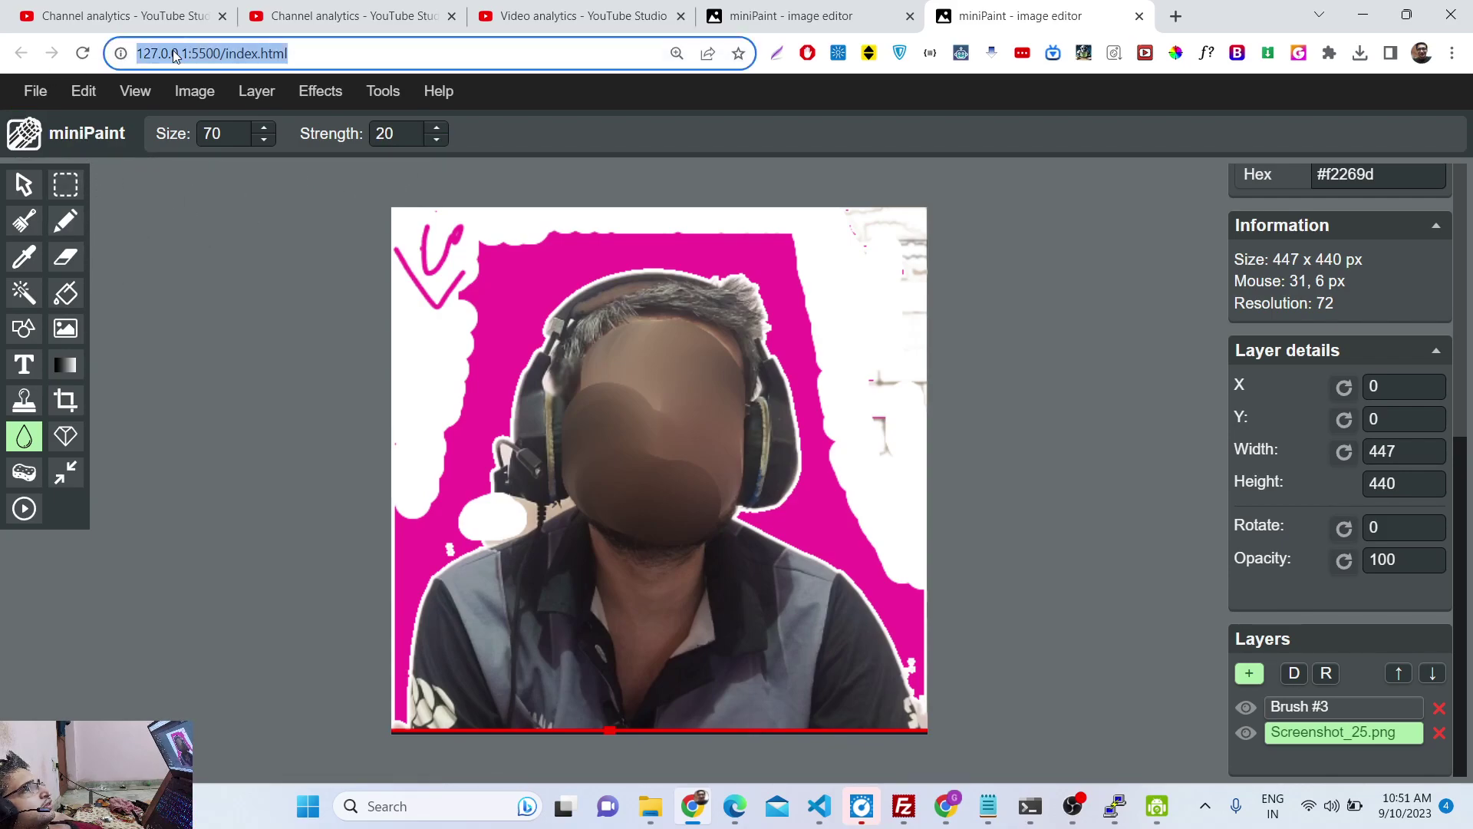
{"action": "key", "text": "Return"}
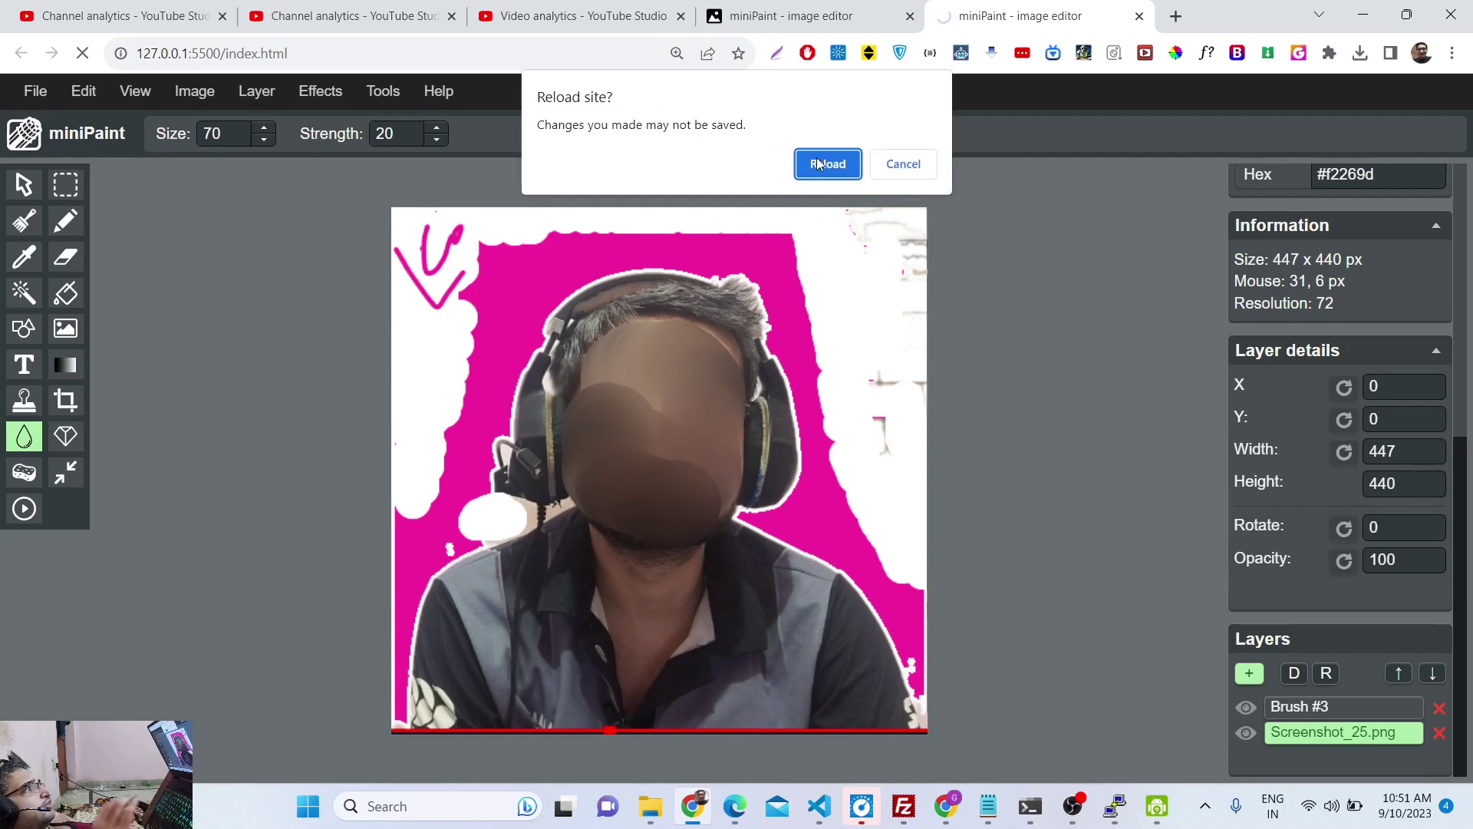
{"action": "left_click", "coordinate": [818, 167]}
- Open the image Screenshot_40 from the Lightshot folder
{"action": "left_click", "coordinate": [35, 91]}
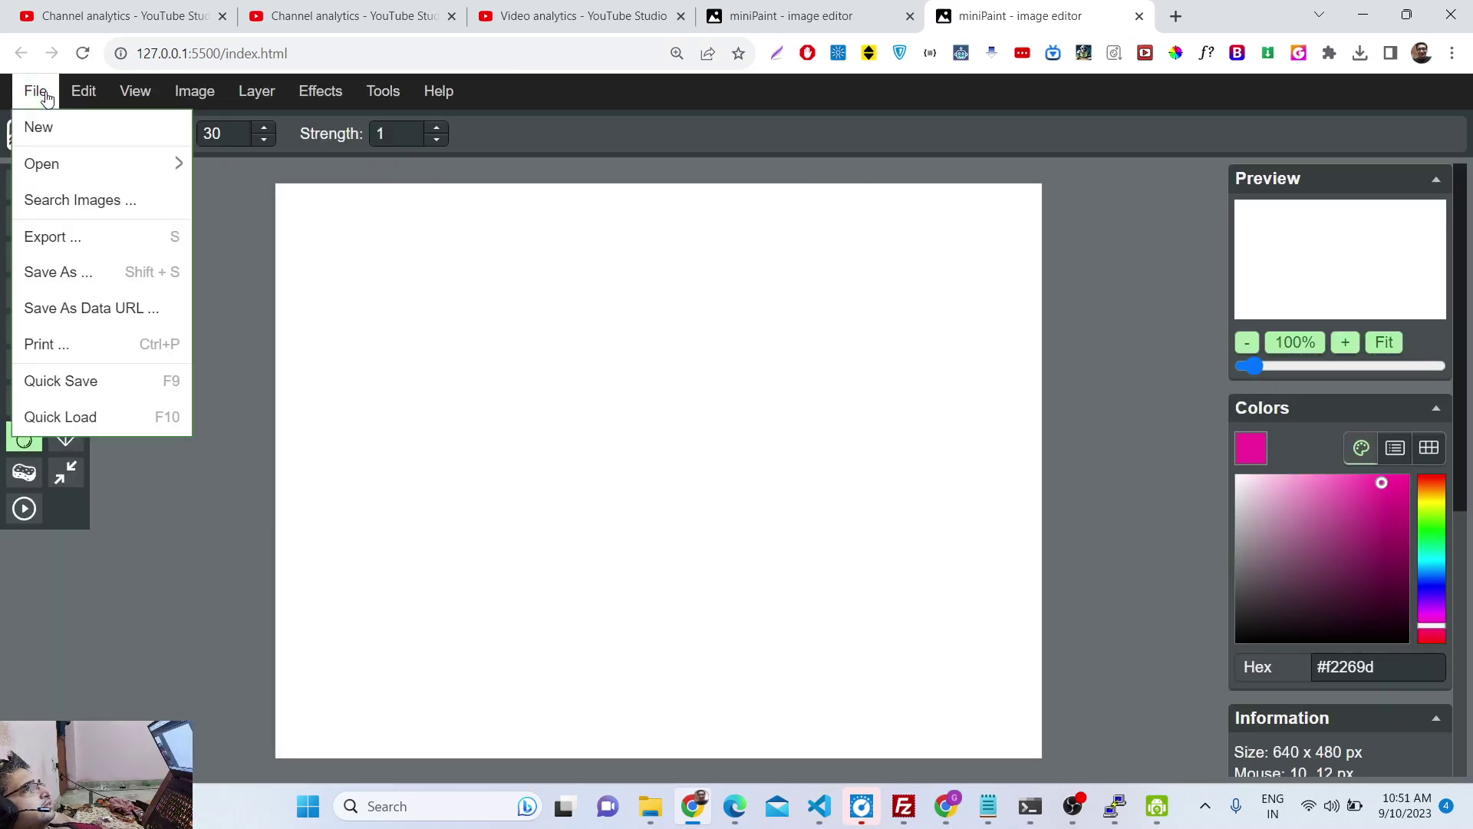
{"action": "mouse_move", "coordinate": [80, 178]}
{"action": "left_click", "coordinate": [227, 161]}
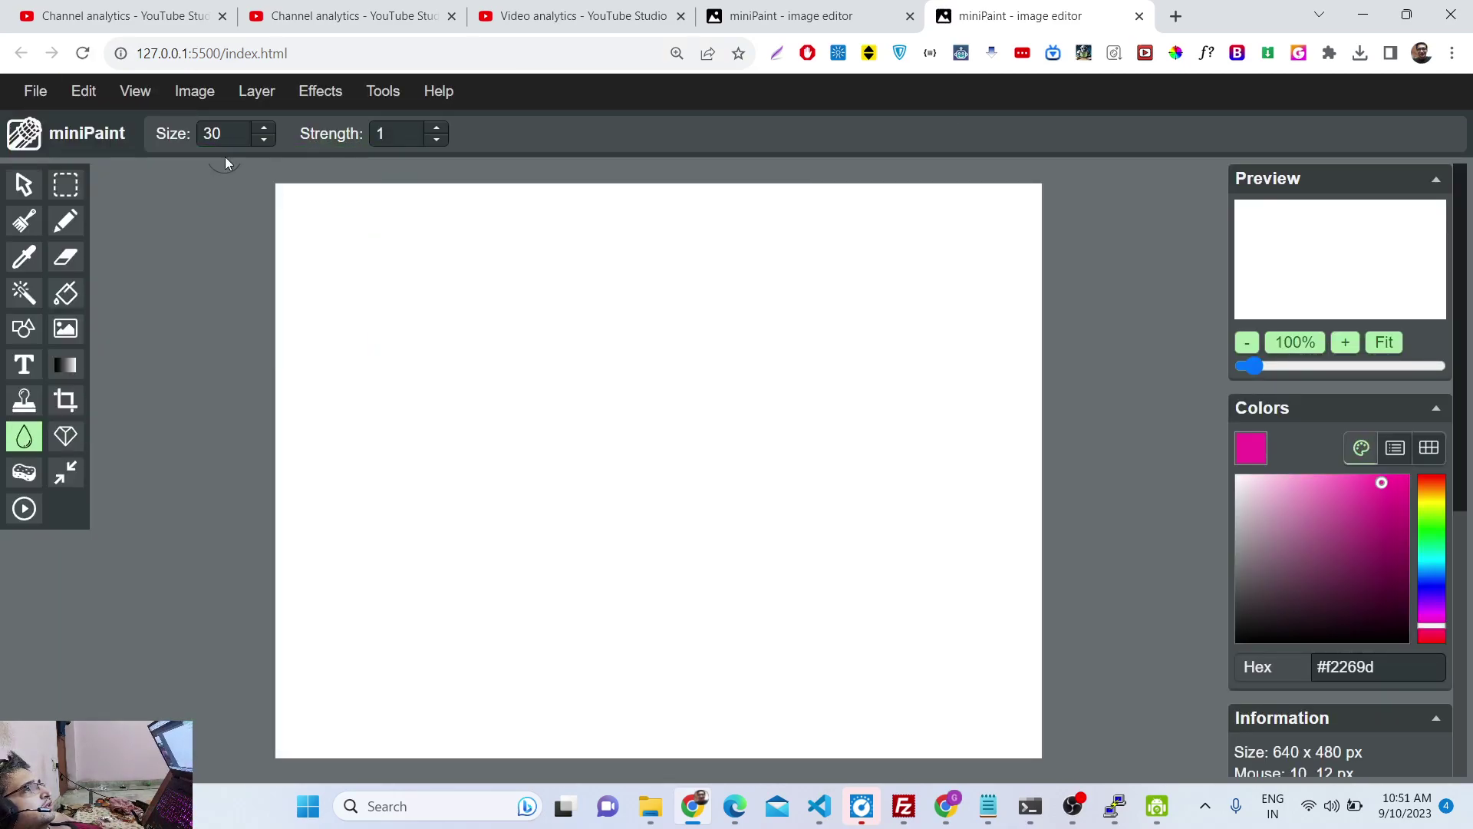
{"action": "scroll", "coordinate": [630, 500], "scroll_direction": "down", "scroll_amount": 3}
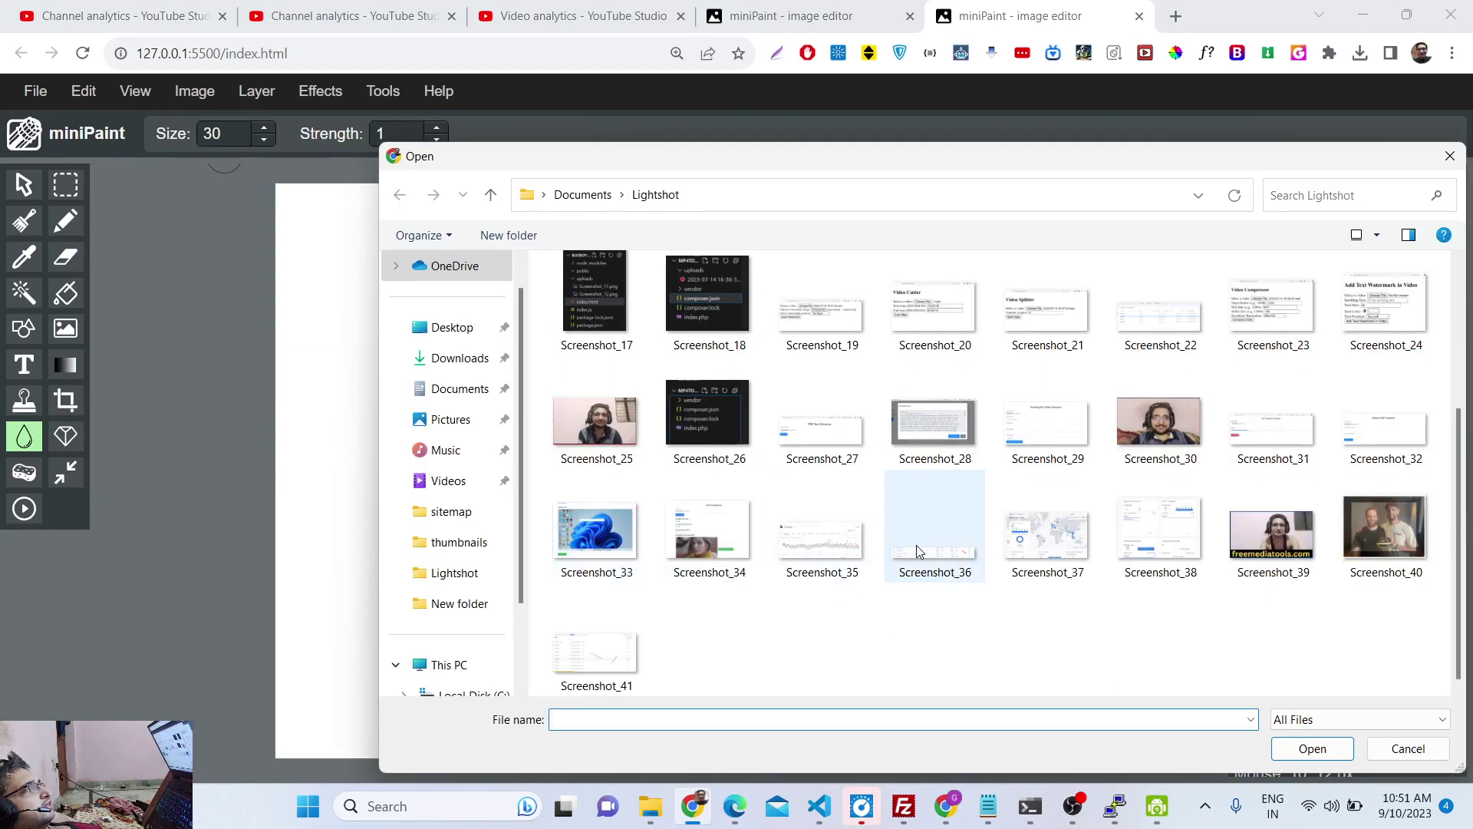
{"action": "left_click", "coordinate": [1341, 534]}
{"action": "double_click", "coordinate": [1341, 533]}
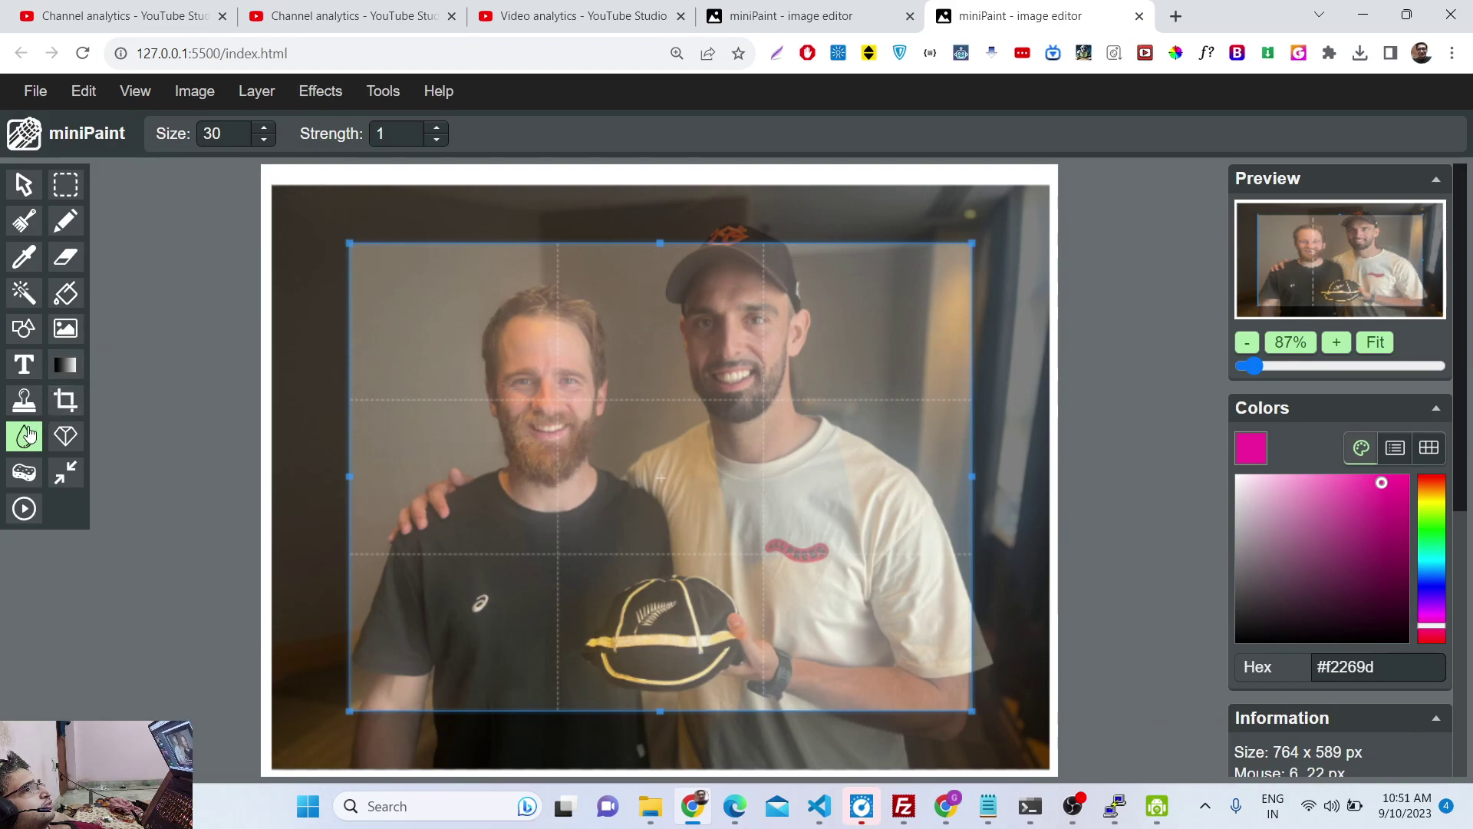
- Set the Blur tool's strength to 30 and blur the faces of both men in the photo at size 30
{"action": "left_click", "coordinate": [437, 143]}
{"action": "left_click", "coordinate": [438, 143]}
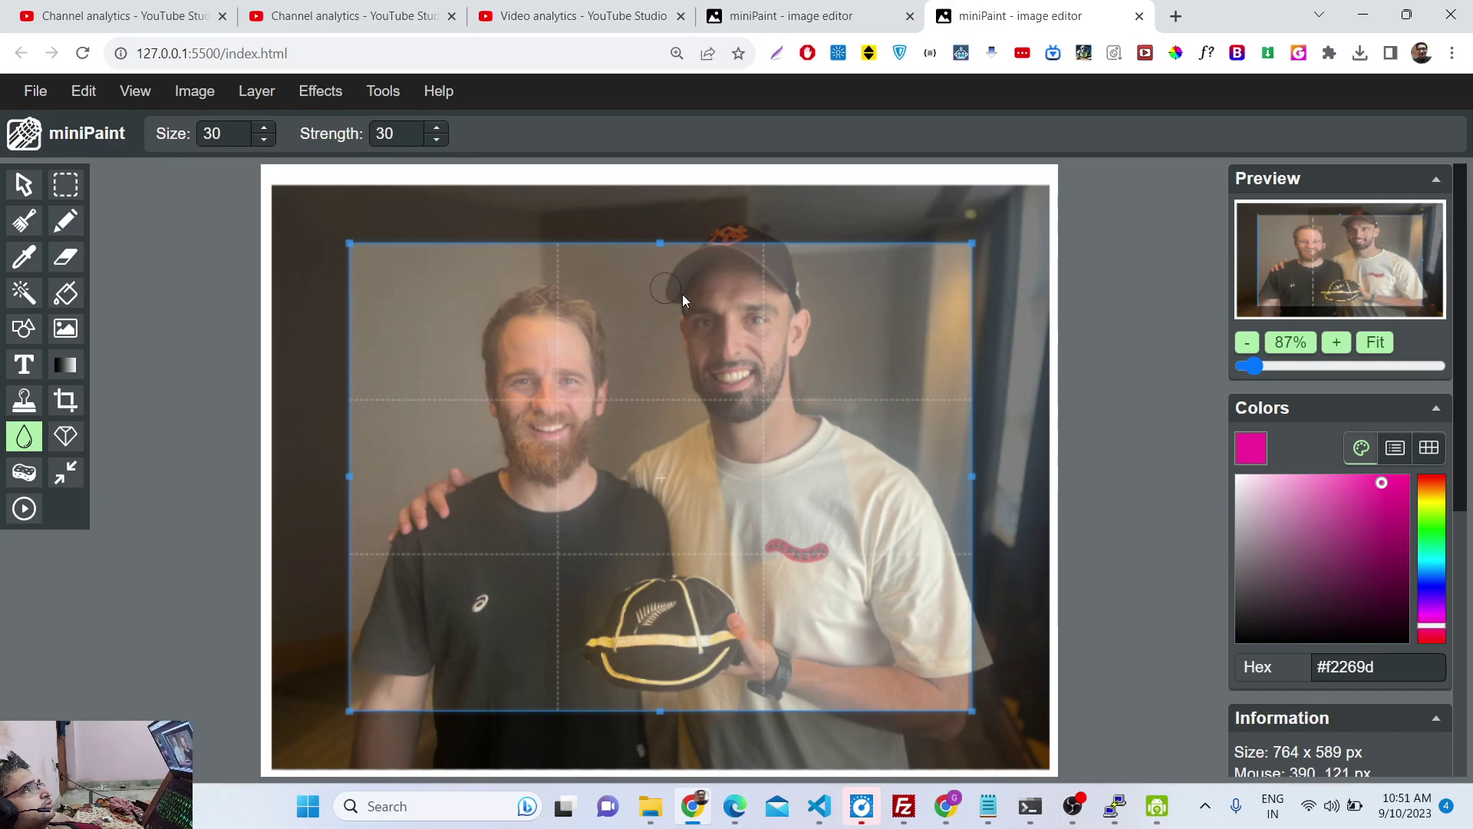
{"action": "mouse_move", "coordinate": [550, 390]}
{"action": "left_mouse_down"}
{"action": "mouse_move", "coordinate": [550, 416]}
{"action": "mouse_move", "coordinate": [519, 411]}
{"action": "left_mouse_up"}
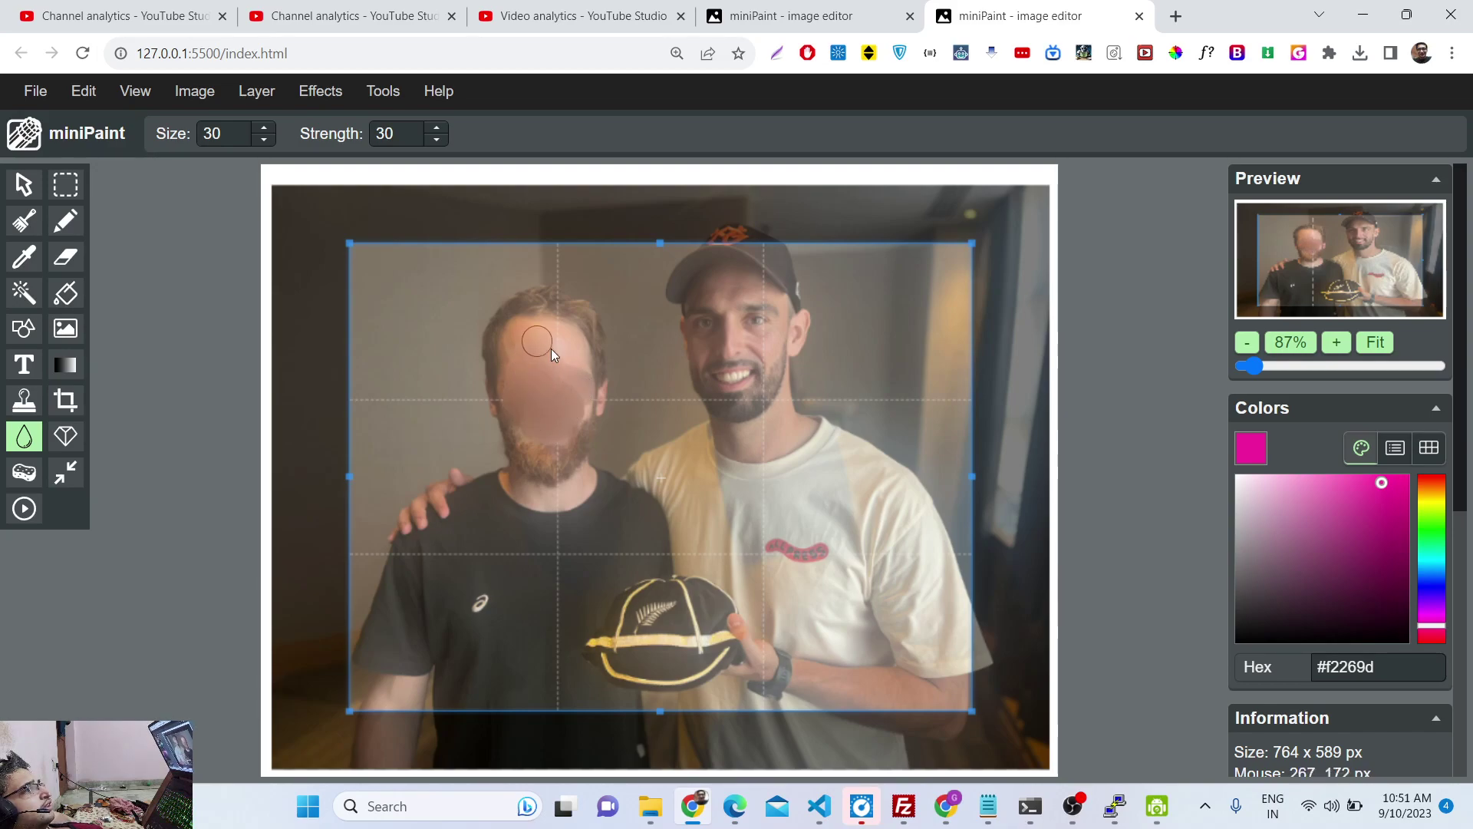
{"action": "left_click_drag", "start_coordinate": [563, 379], "coordinate": [550, 409]}
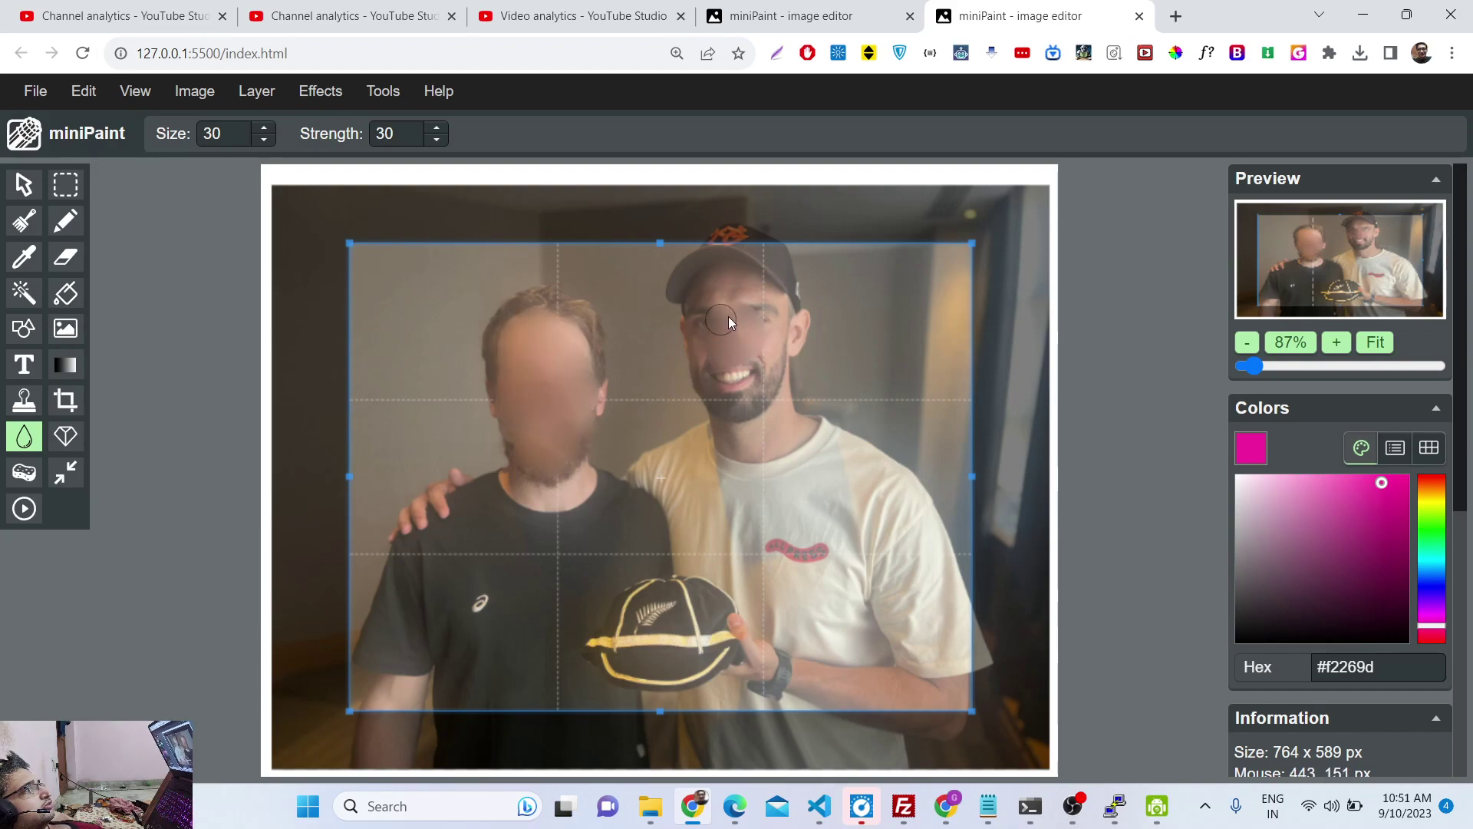
{"action": "mouse_move", "coordinate": [758, 366]}
{"action": "left_mouse_down"}
{"action": "mouse_move", "coordinate": [690, 352]}
{"action": "mouse_move", "coordinate": [736, 329]}
{"action": "mouse_move", "coordinate": [758, 373]}
{"action": "mouse_move", "coordinate": [665, 365]}
{"action": "left_mouse_up"}
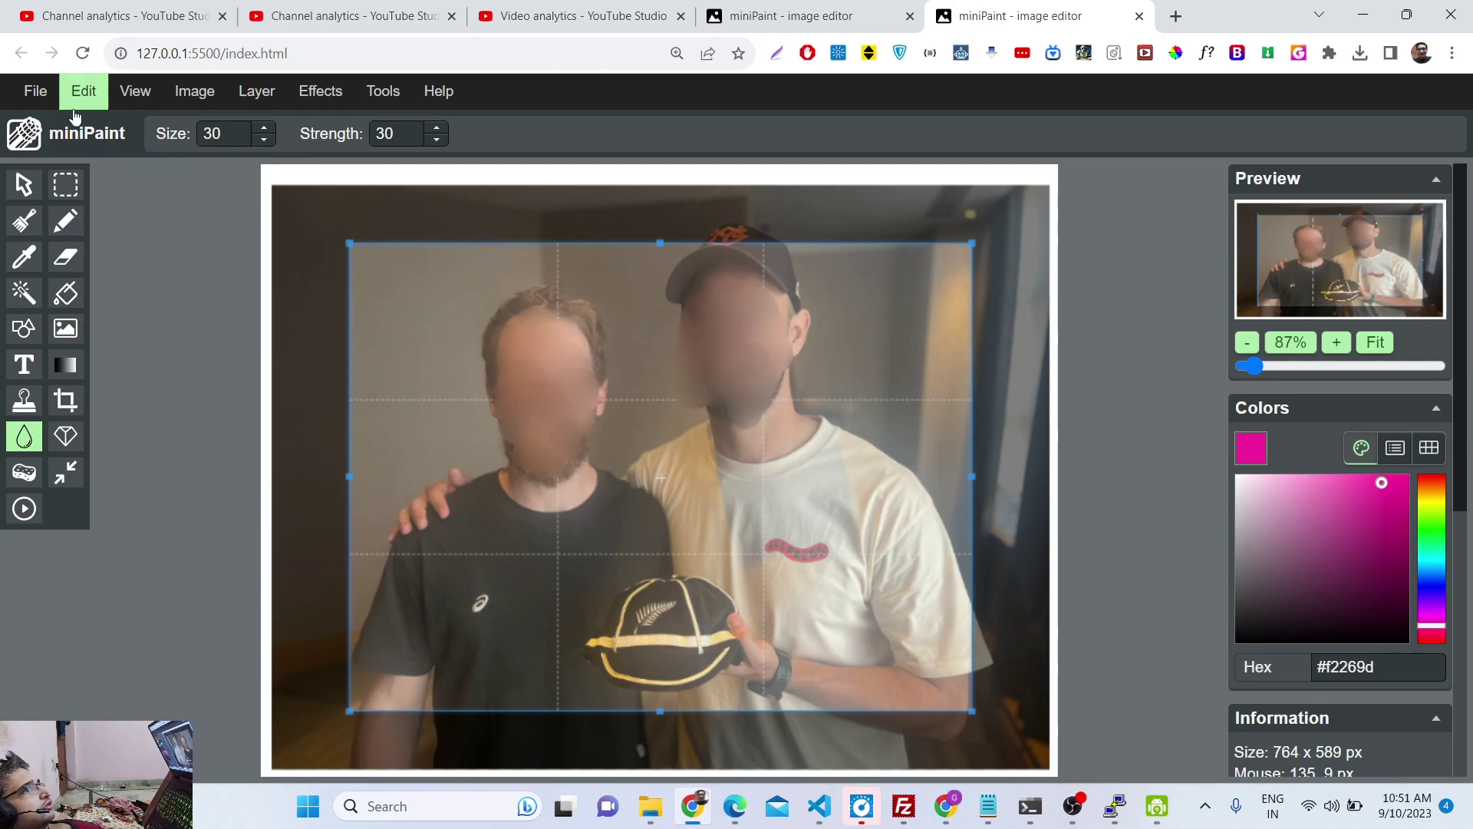
- Export the blurred photo as Screenshot_40 in WEBP format and open the downloaded file
{"action": "left_click", "coordinate": [35, 90]}
{"action": "left_click", "coordinate": [66, 230]}
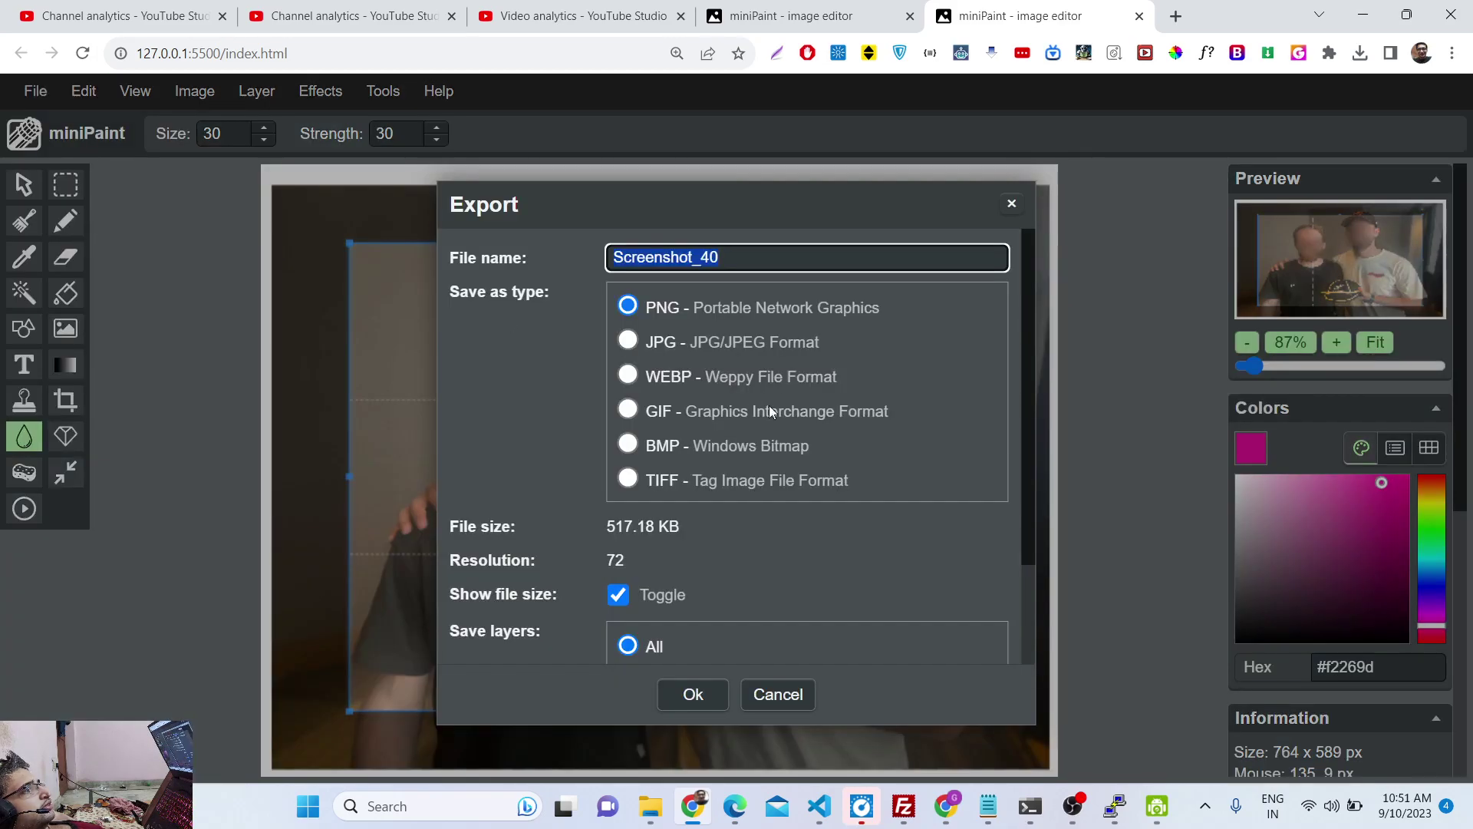
{"action": "left_click", "coordinate": [627, 376]}
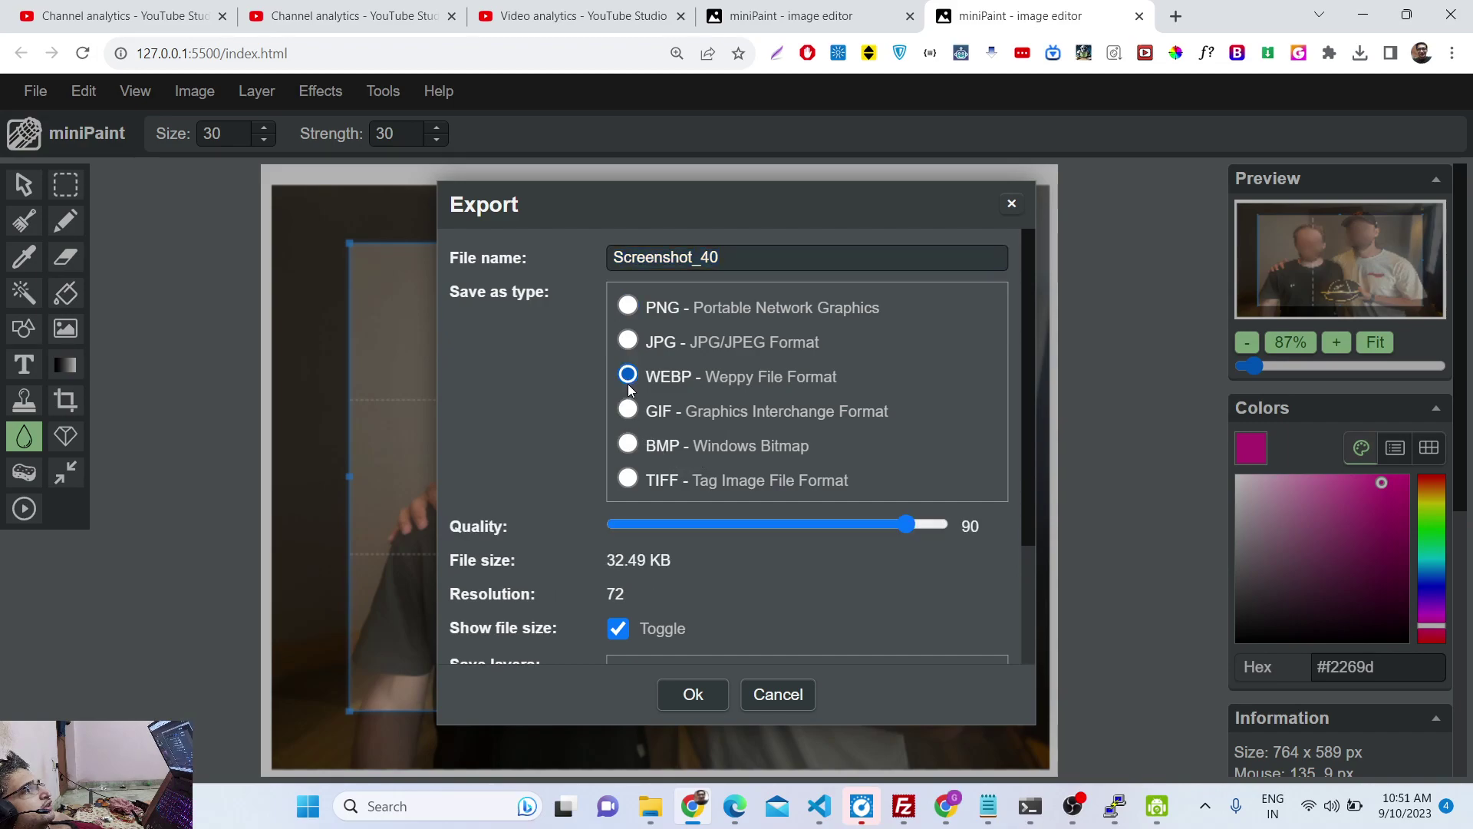
{"action": "left_click", "coordinate": [694, 694]}
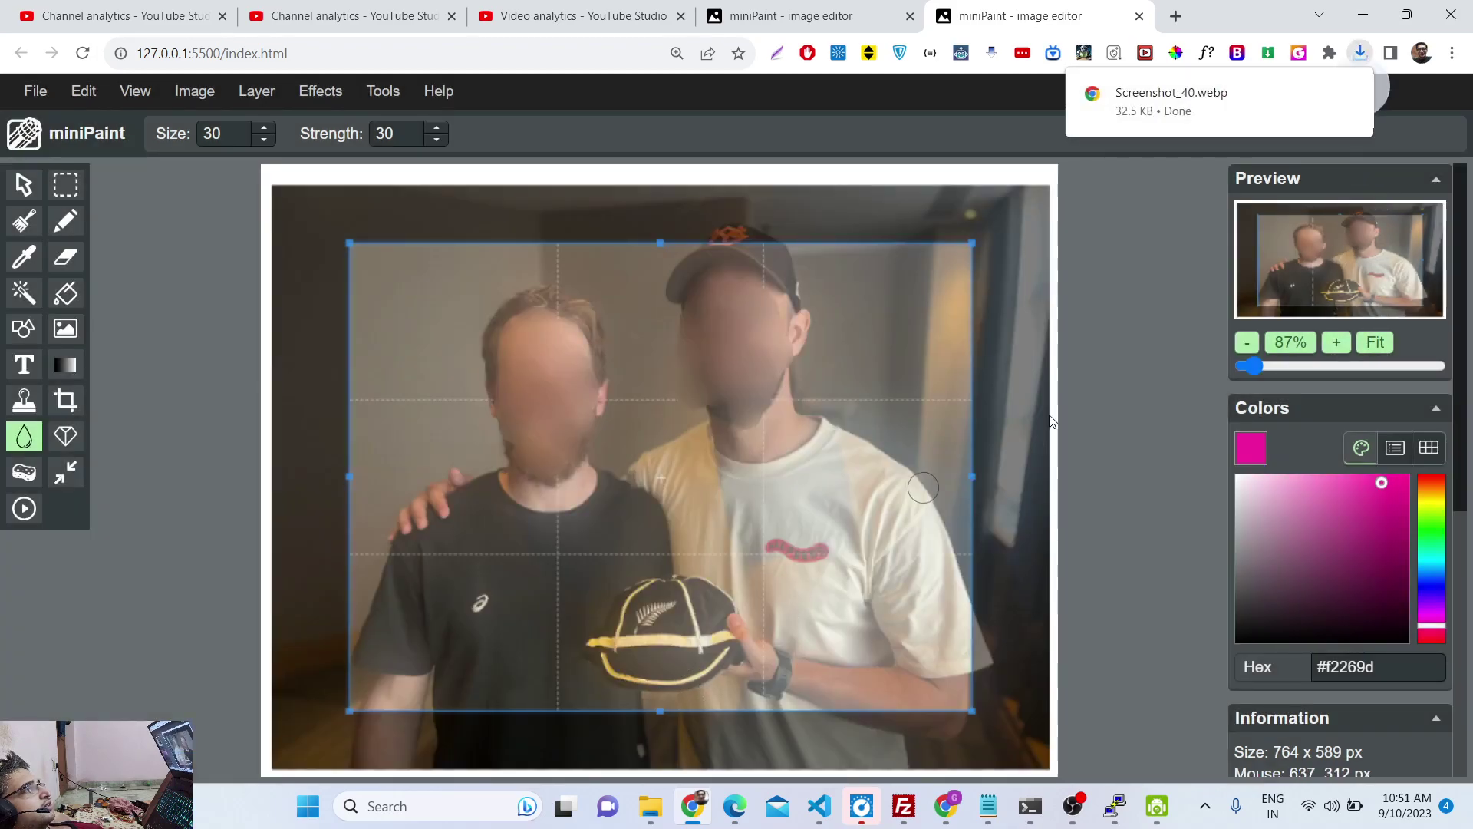
{"action": "left_click", "coordinate": [1183, 100]}
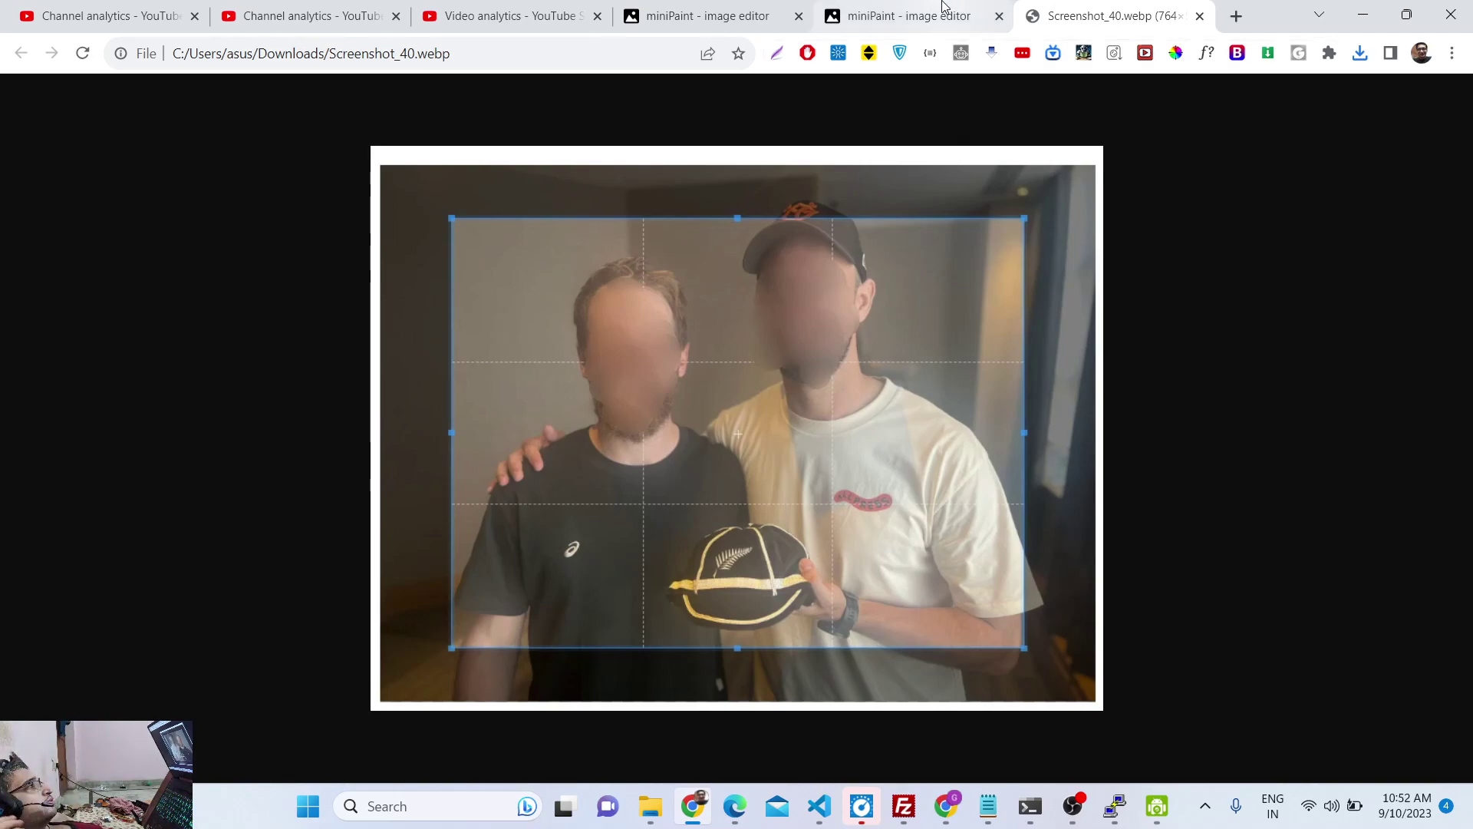
{"action": "mouse_move", "coordinate": [943, 6]}
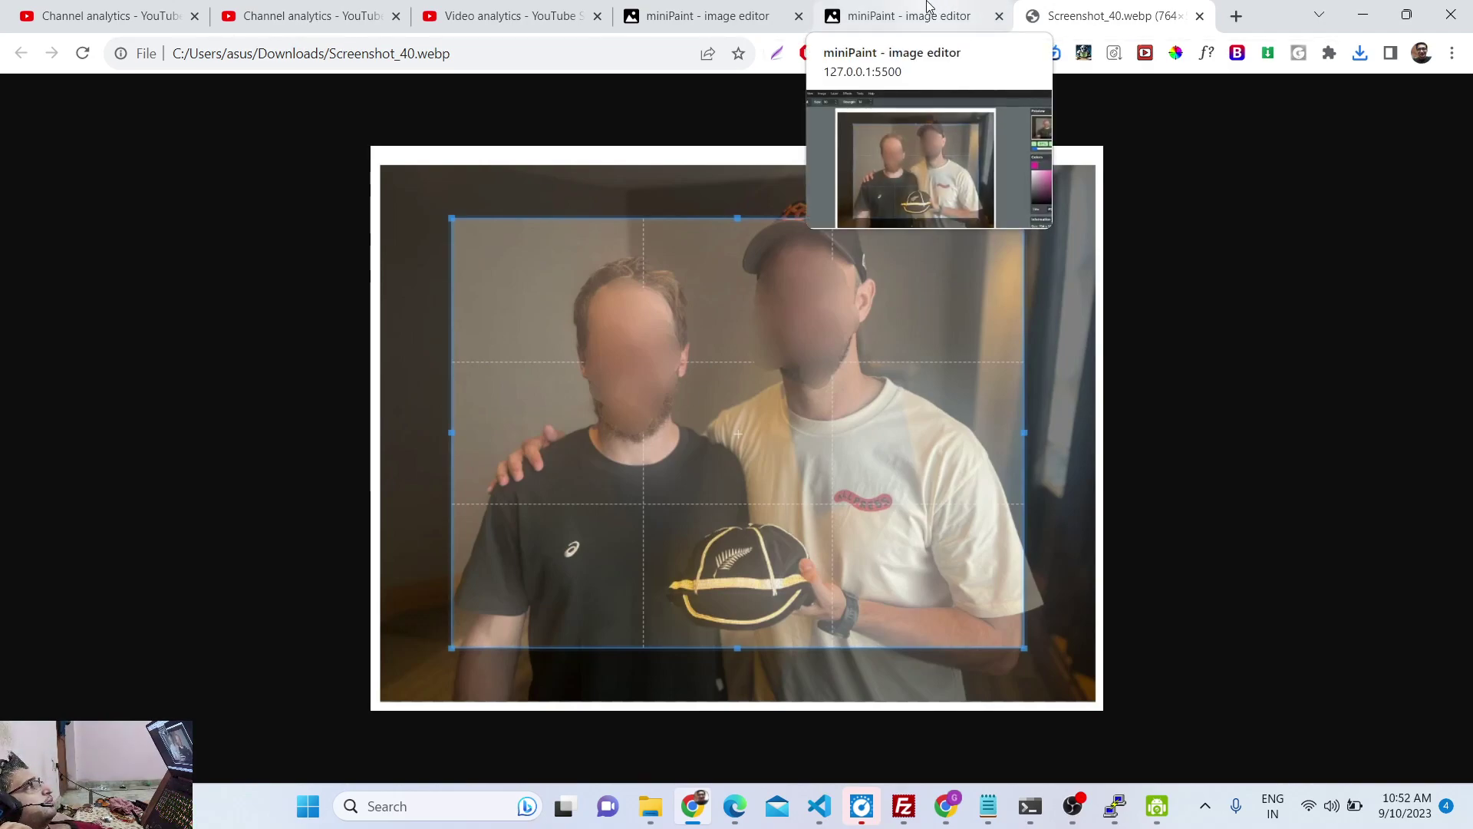
- Return to the miniPaint tab and draw a filled, bordered Callout shape beside the face of the man in the cap
{"action": "left_click", "coordinate": [919, 11]}
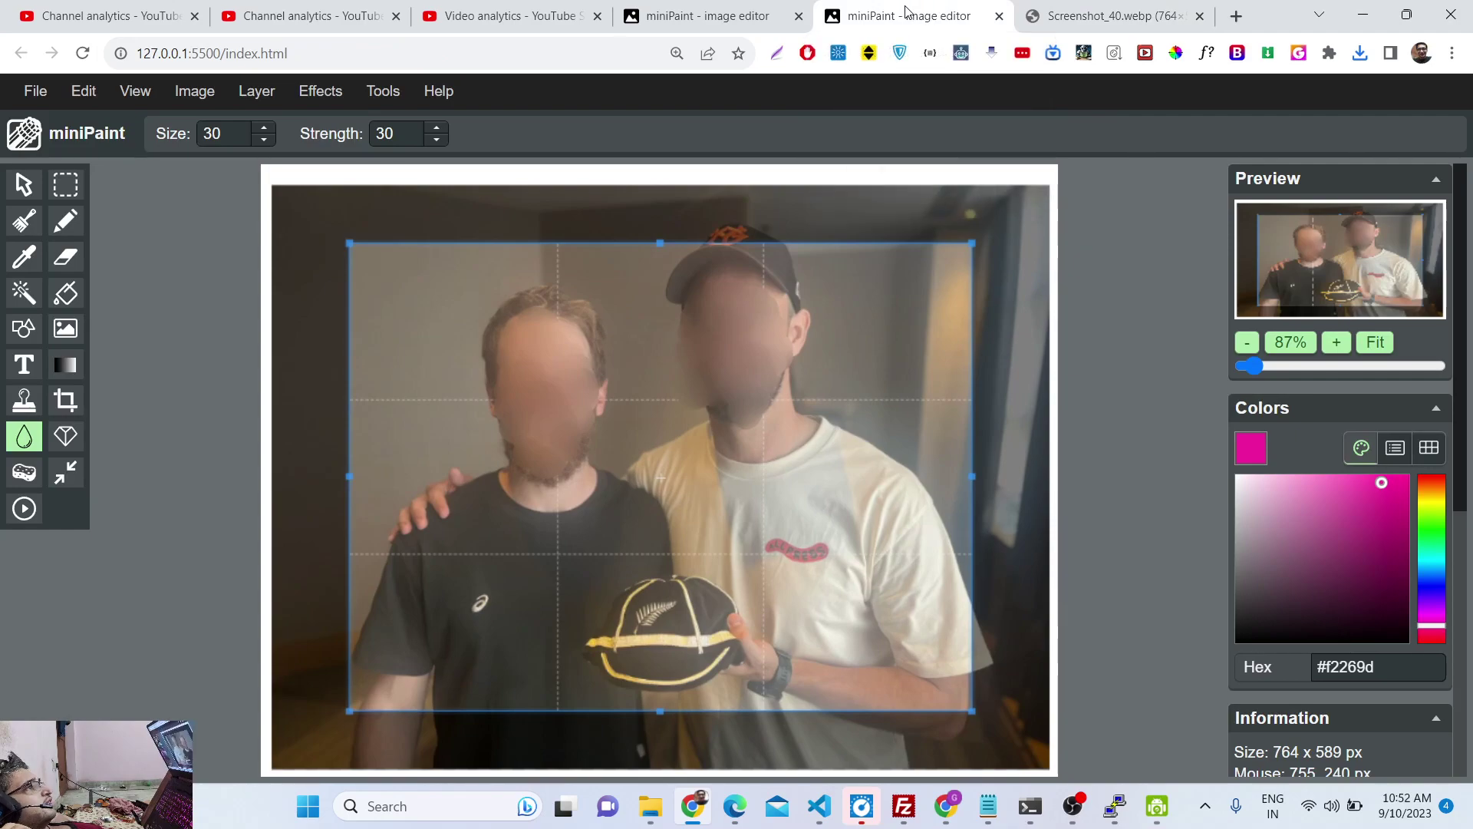
{"action": "left_click", "coordinate": [23, 328]}
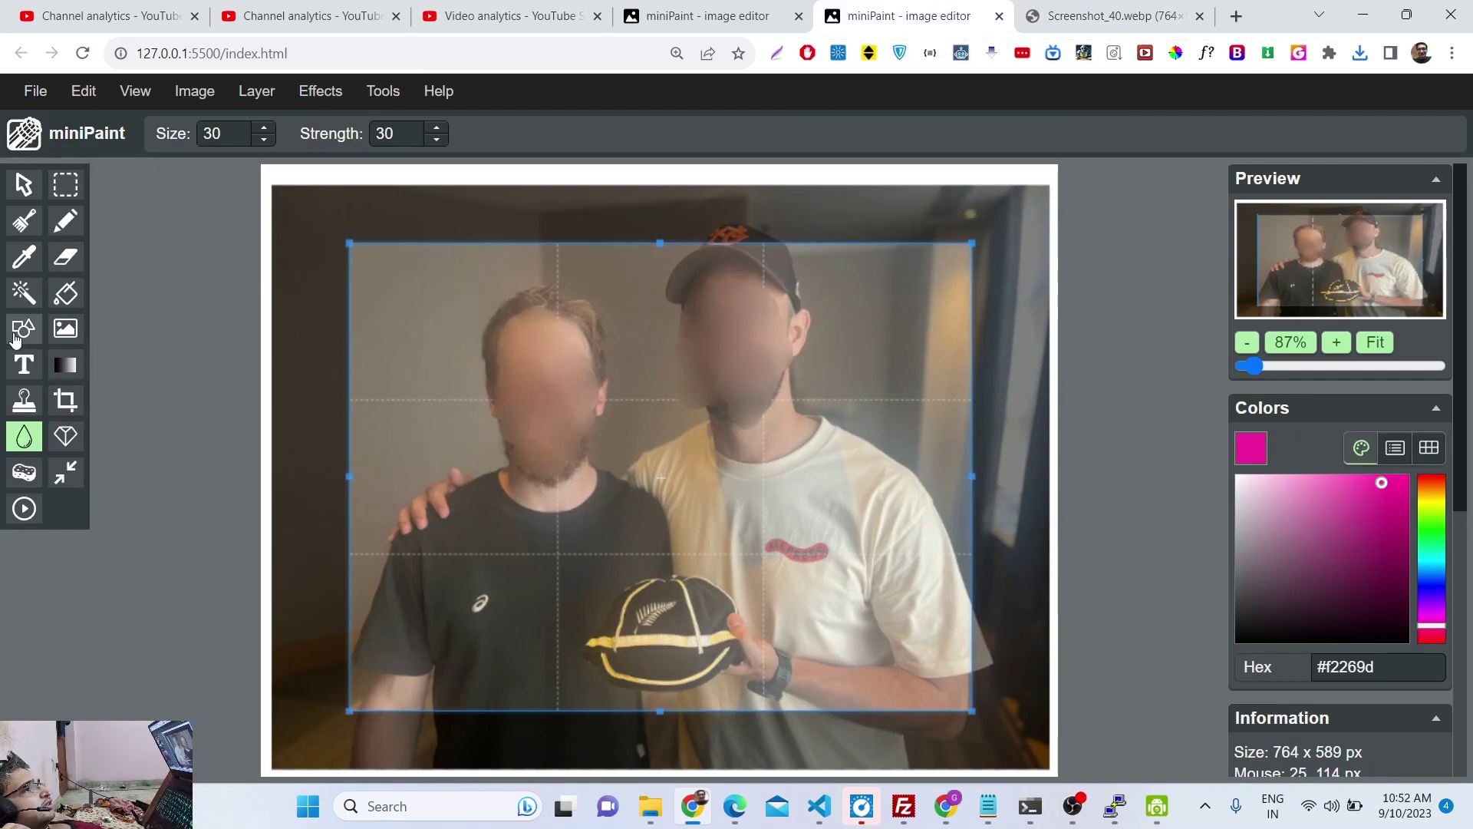
{"action": "scroll", "coordinate": [647, 447], "scroll_direction": "down", "scroll_amount": 5}
{"action": "scroll", "coordinate": [647, 448], "scroll_direction": "down", "scroll_amount": 1}
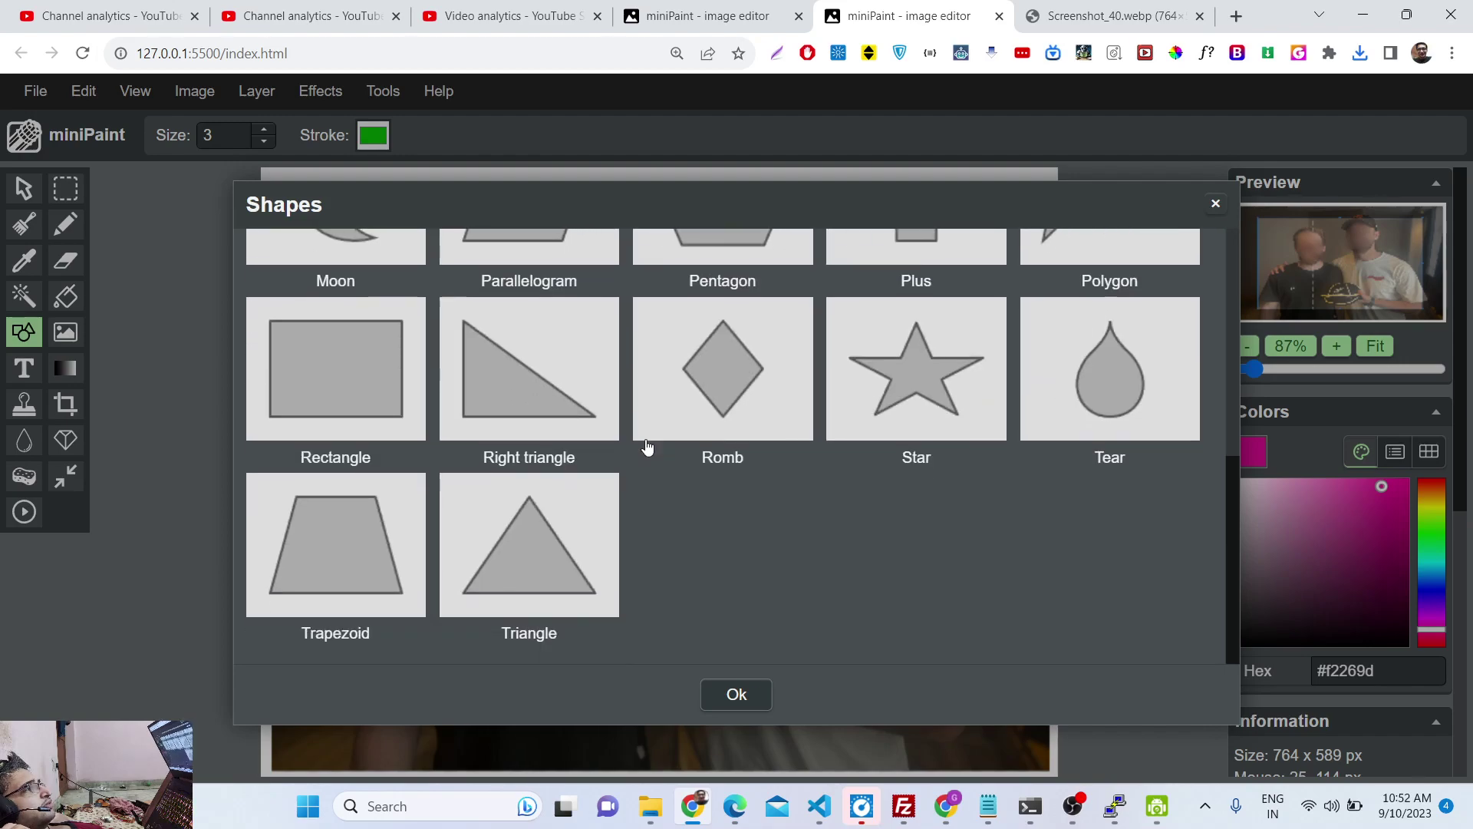
{"action": "scroll", "coordinate": [647, 453], "scroll_direction": "up", "scroll_amount": 5}
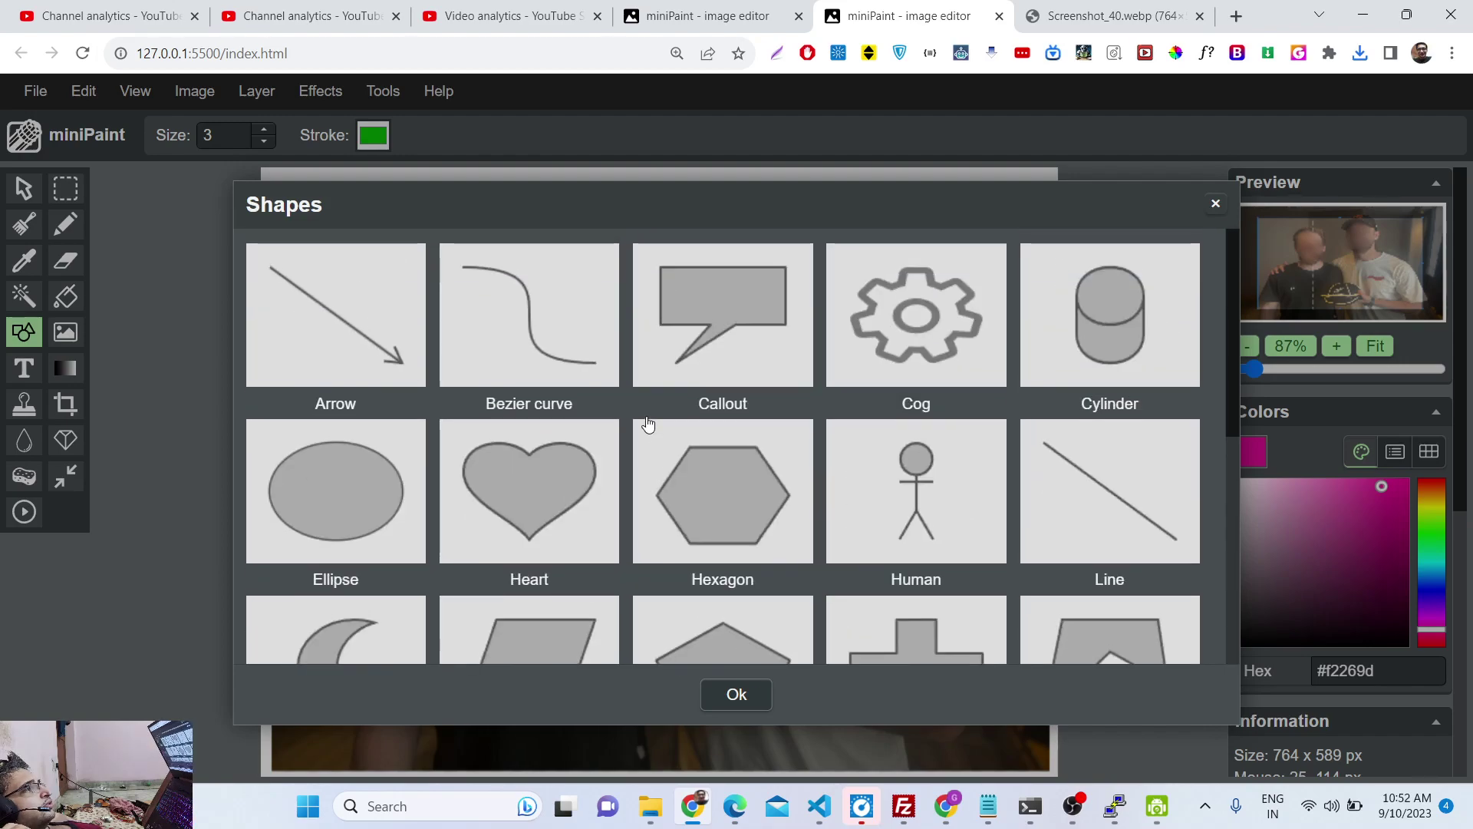
{"action": "left_click", "coordinate": [719, 328]}
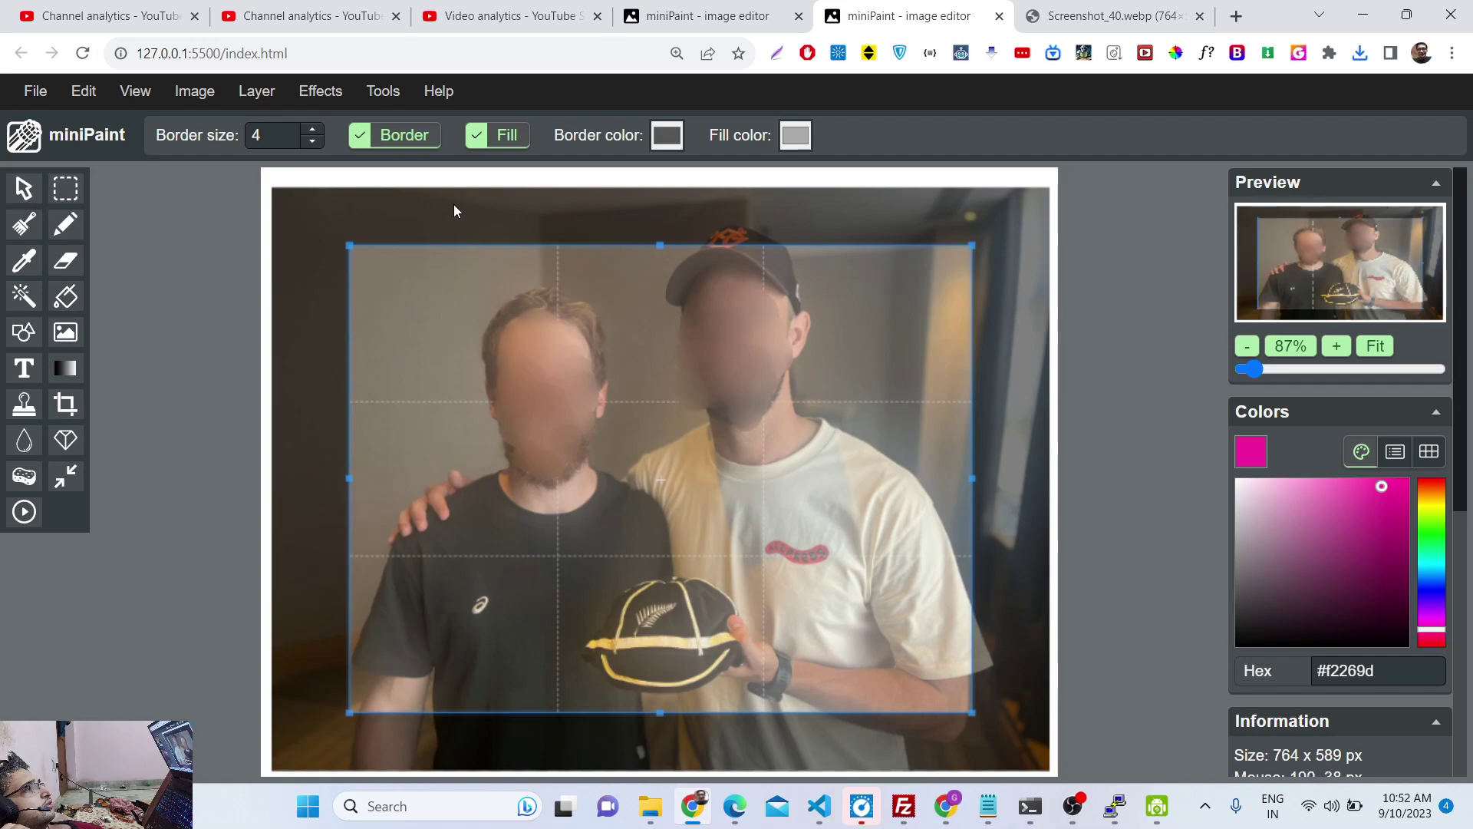
{"action": "left_click_drag", "start_coordinate": [835, 332], "coordinate": [988, 452]}
{"action": "mouse_move", "coordinate": [942, 384]}
{"action": "left_mouse_down"}
{"action": "mouse_move", "coordinate": [961, 319]}
{"action": "mouse_move", "coordinate": [938, 384]}
{"action": "left_mouse_up"}
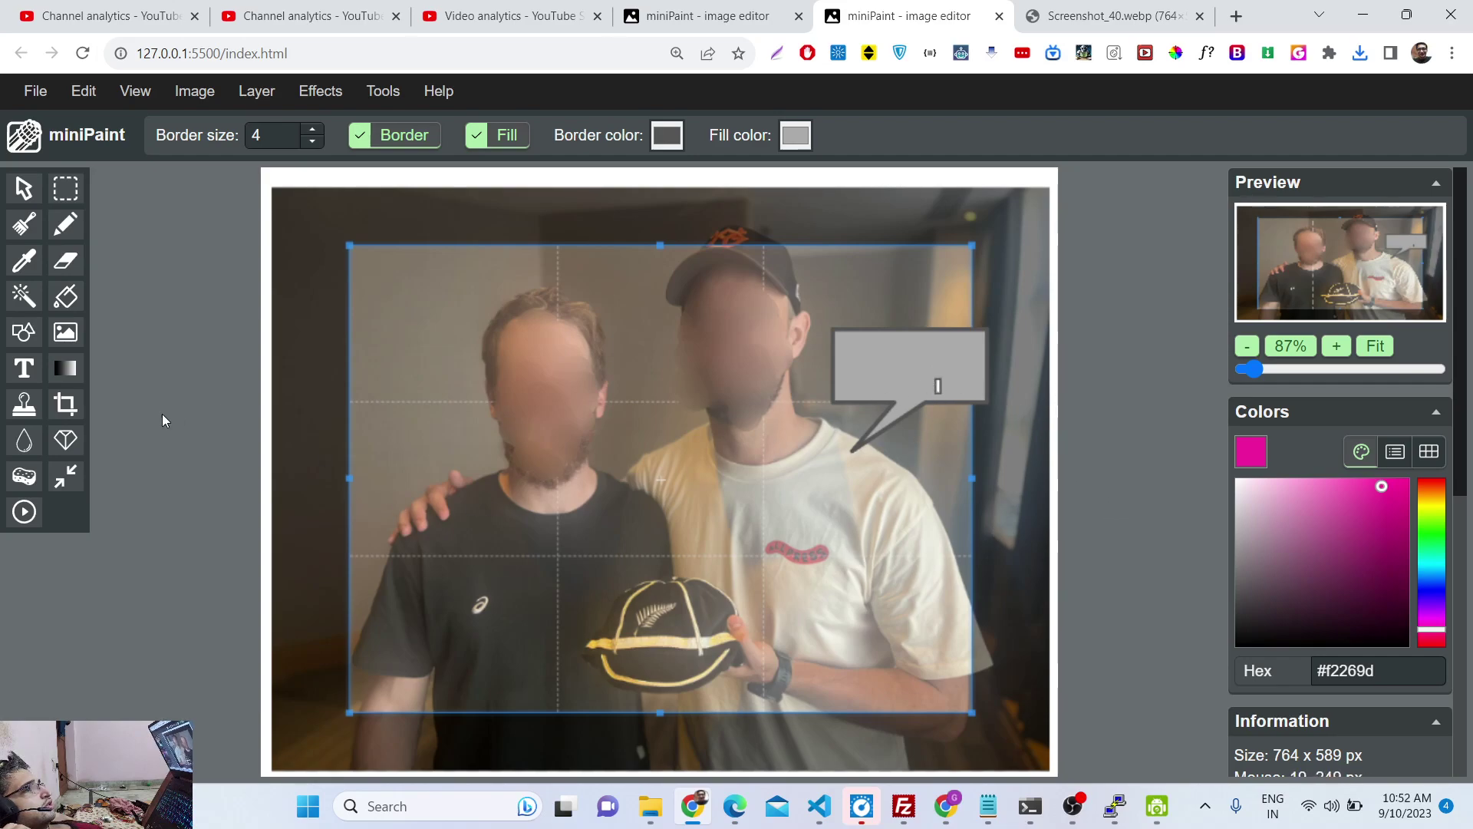
- Add the green Arial text "THIS IS AWESOME PIC" at size 40 across the upper edge of the photo
{"action": "left_click", "coordinate": [24, 368]}
{"action": "left_click", "coordinate": [433, 276]}
{"action": "left_click_drag", "start_coordinate": [436, 278], "coordinate": [452, 189]}
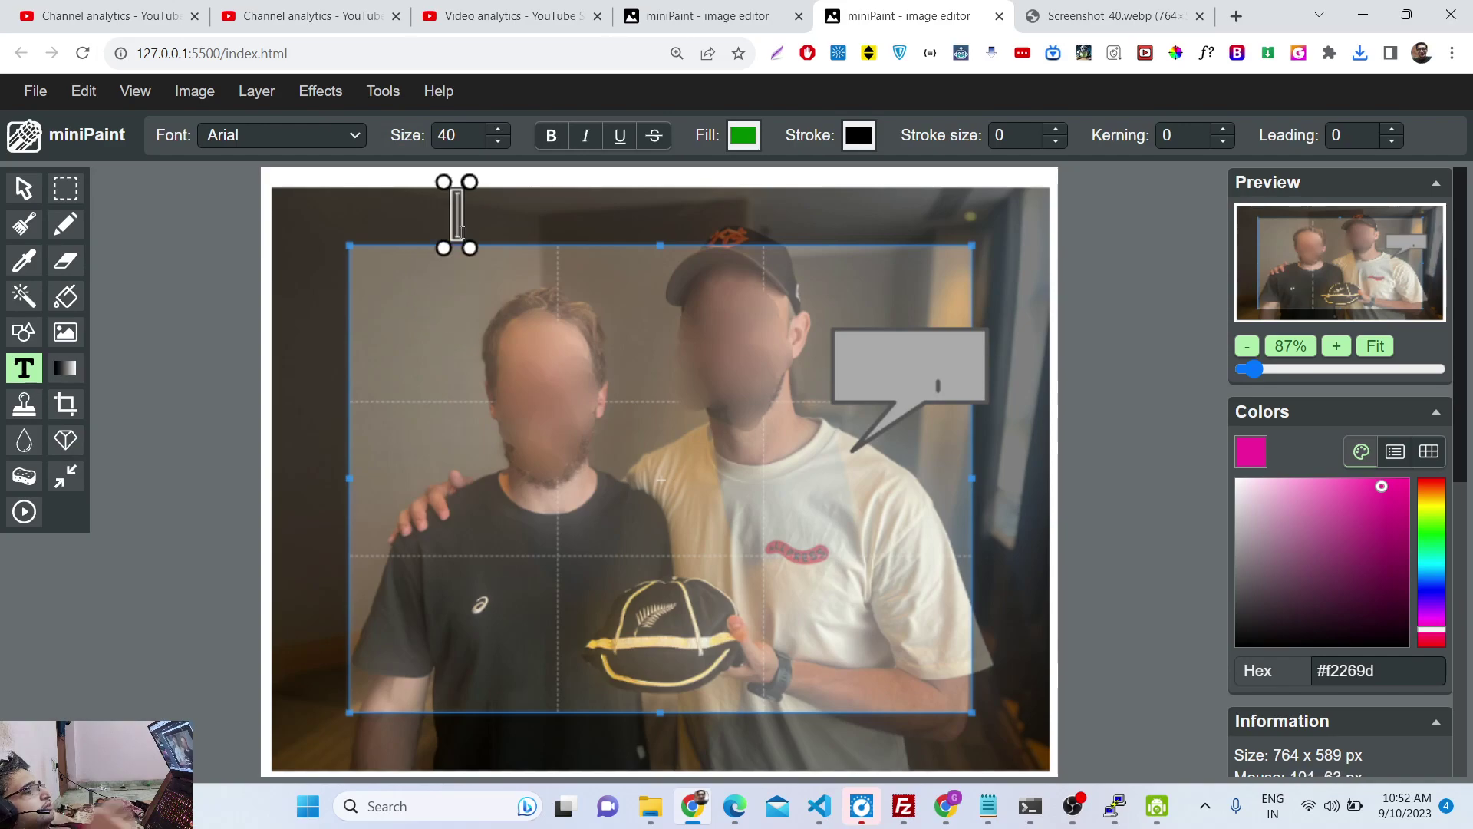
{"action": "type", "text": "THIS"}
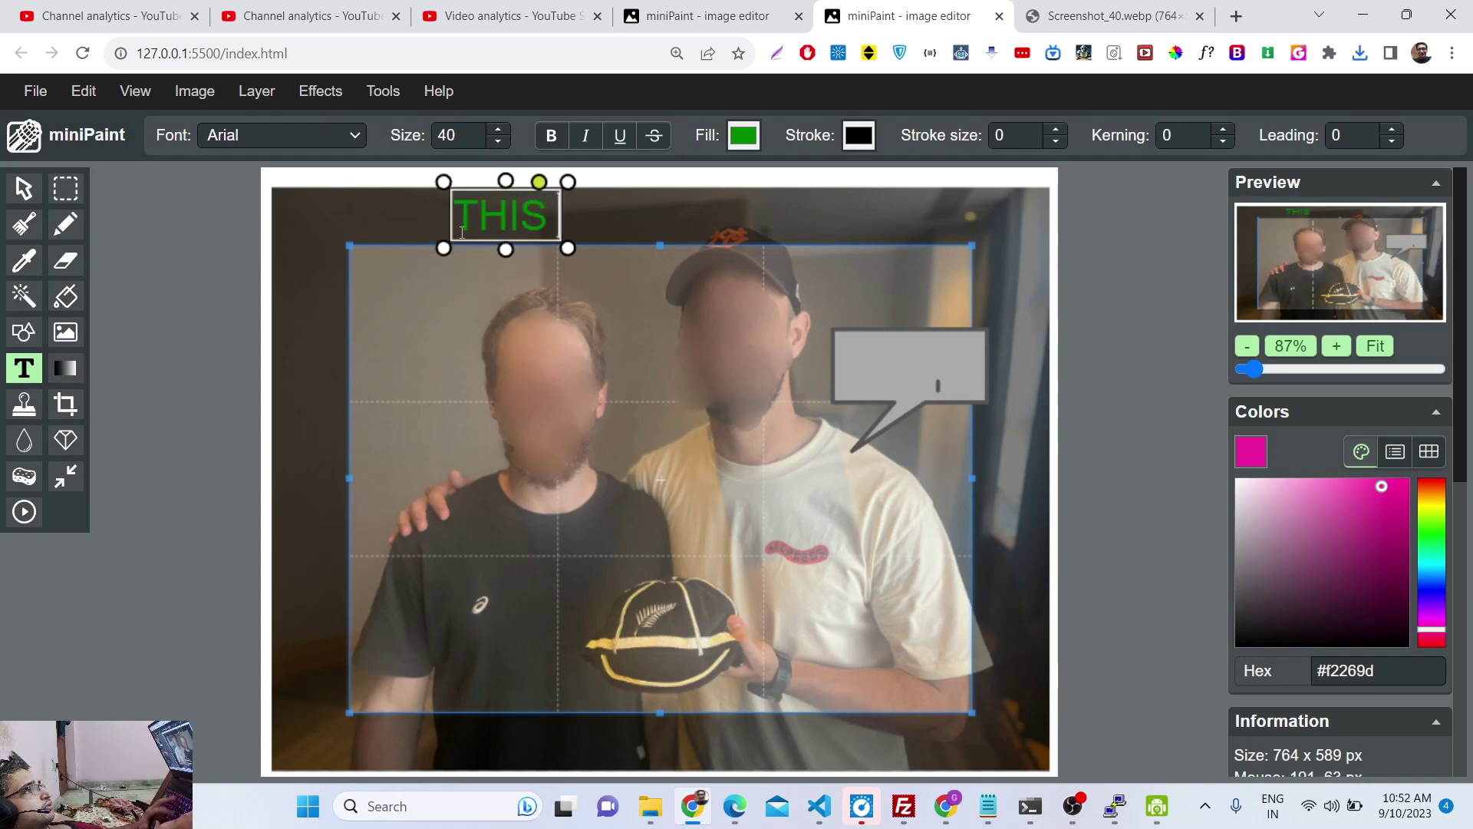
{"action": "type", "text": " IS AWESOME PIC"}
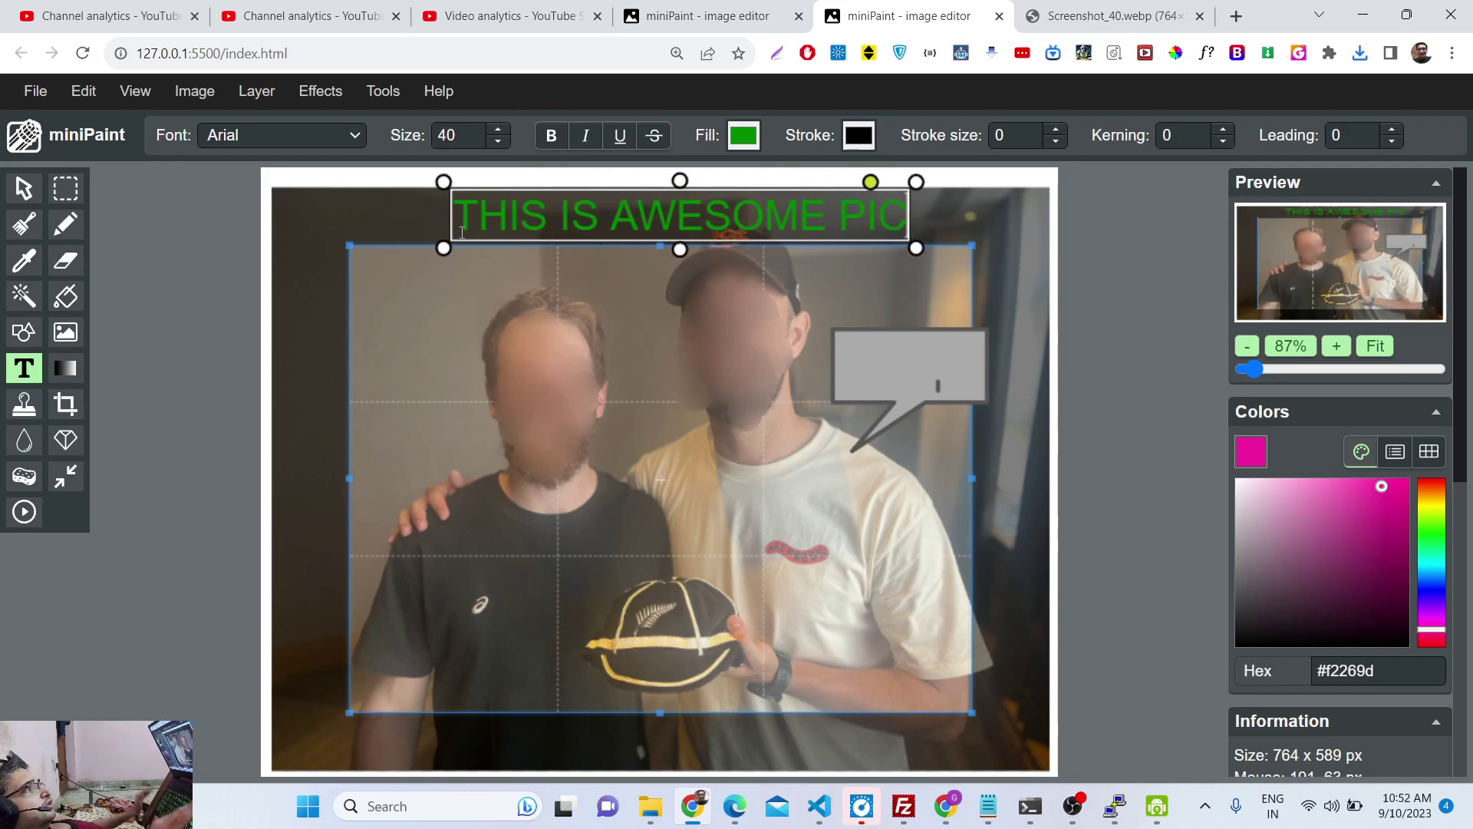
{"action": "left_click", "coordinate": [1114, 337]}
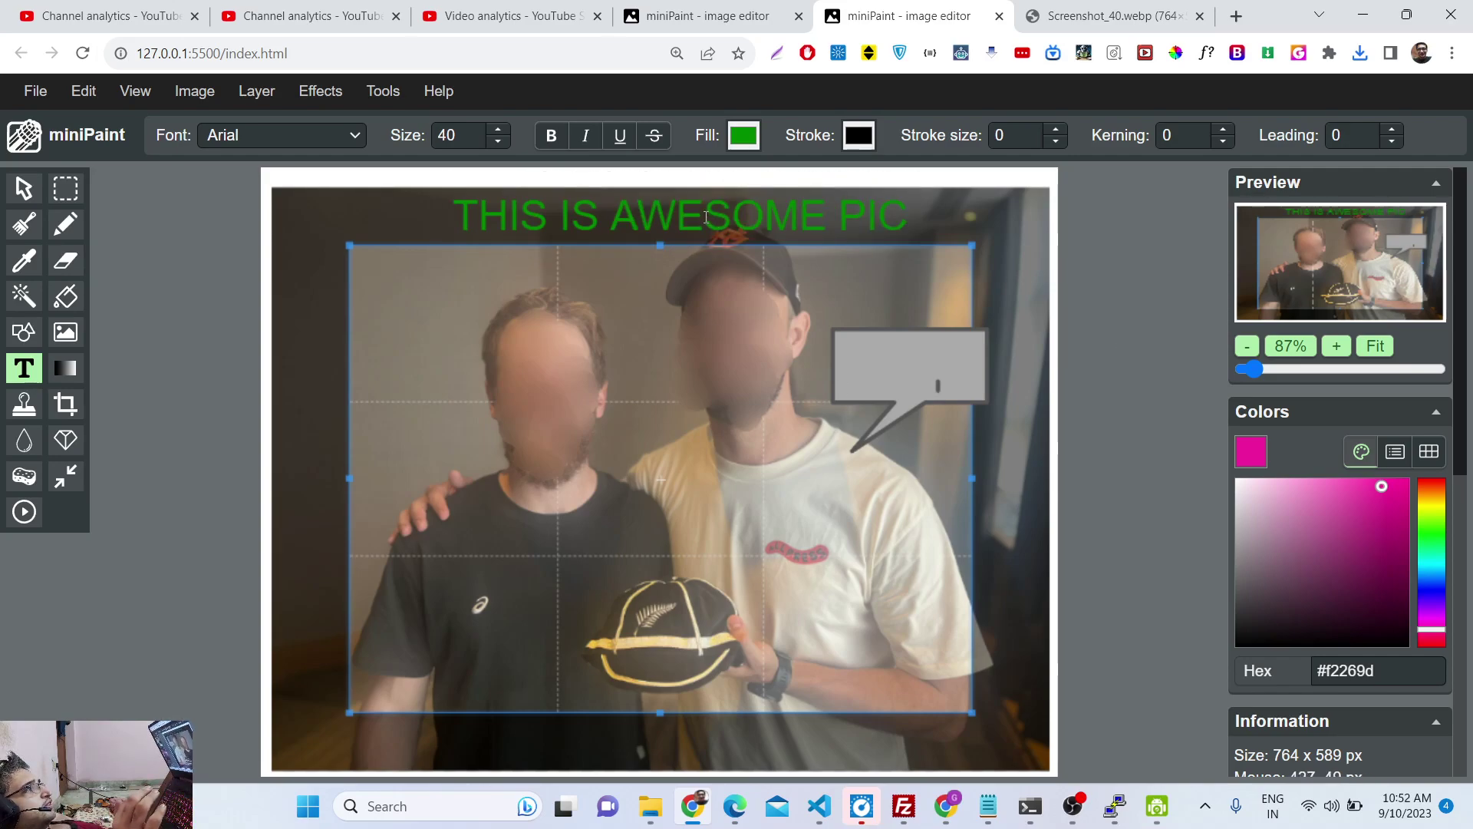
- Reselect the "THIS IS AWESOME PIC" caption and shift it down to just above the bareheaded man's hair
{"action": "left_click", "coordinate": [598, 230]}
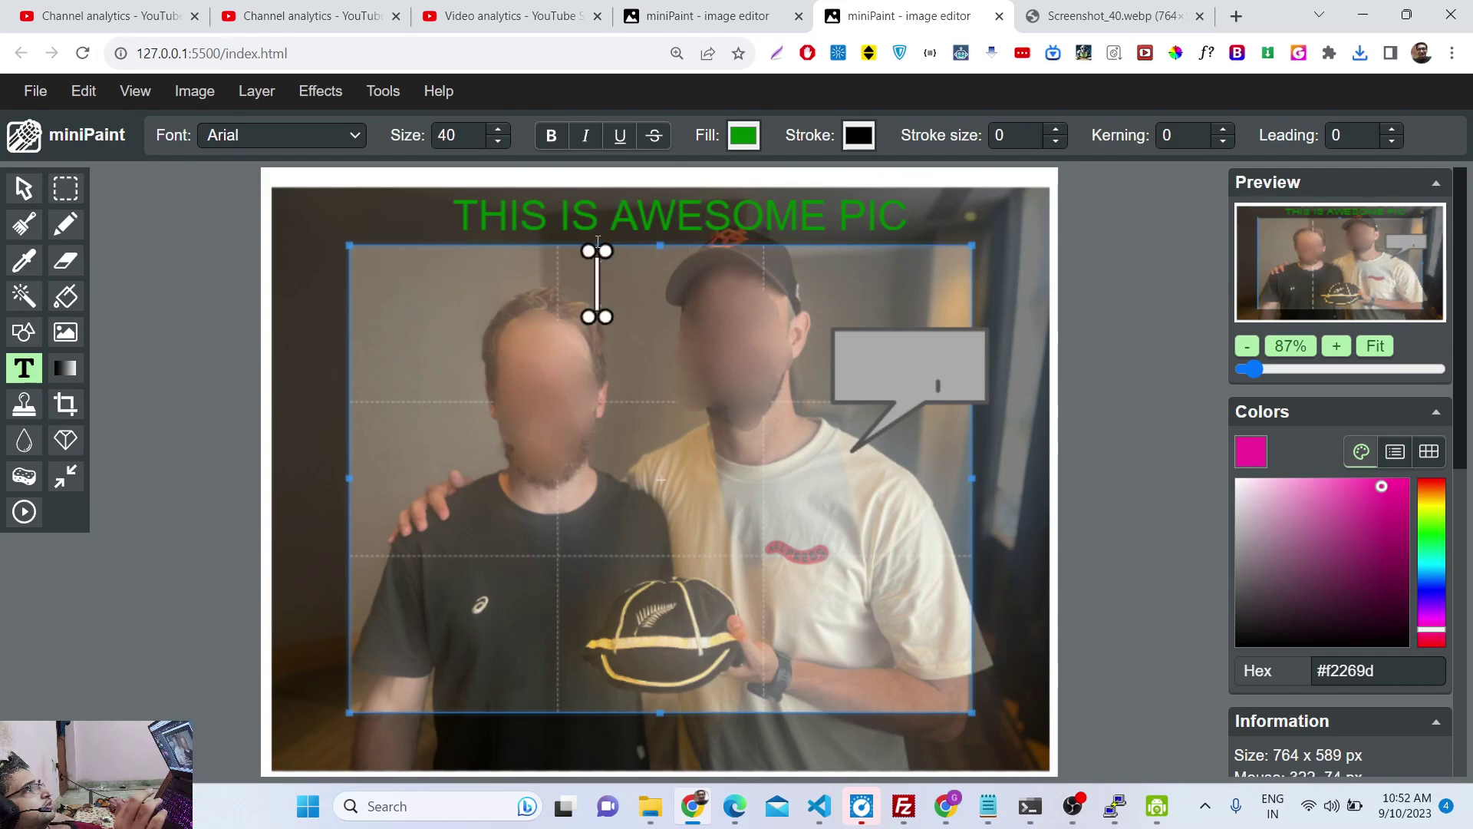
{"action": "left_click", "coordinate": [815, 206]}
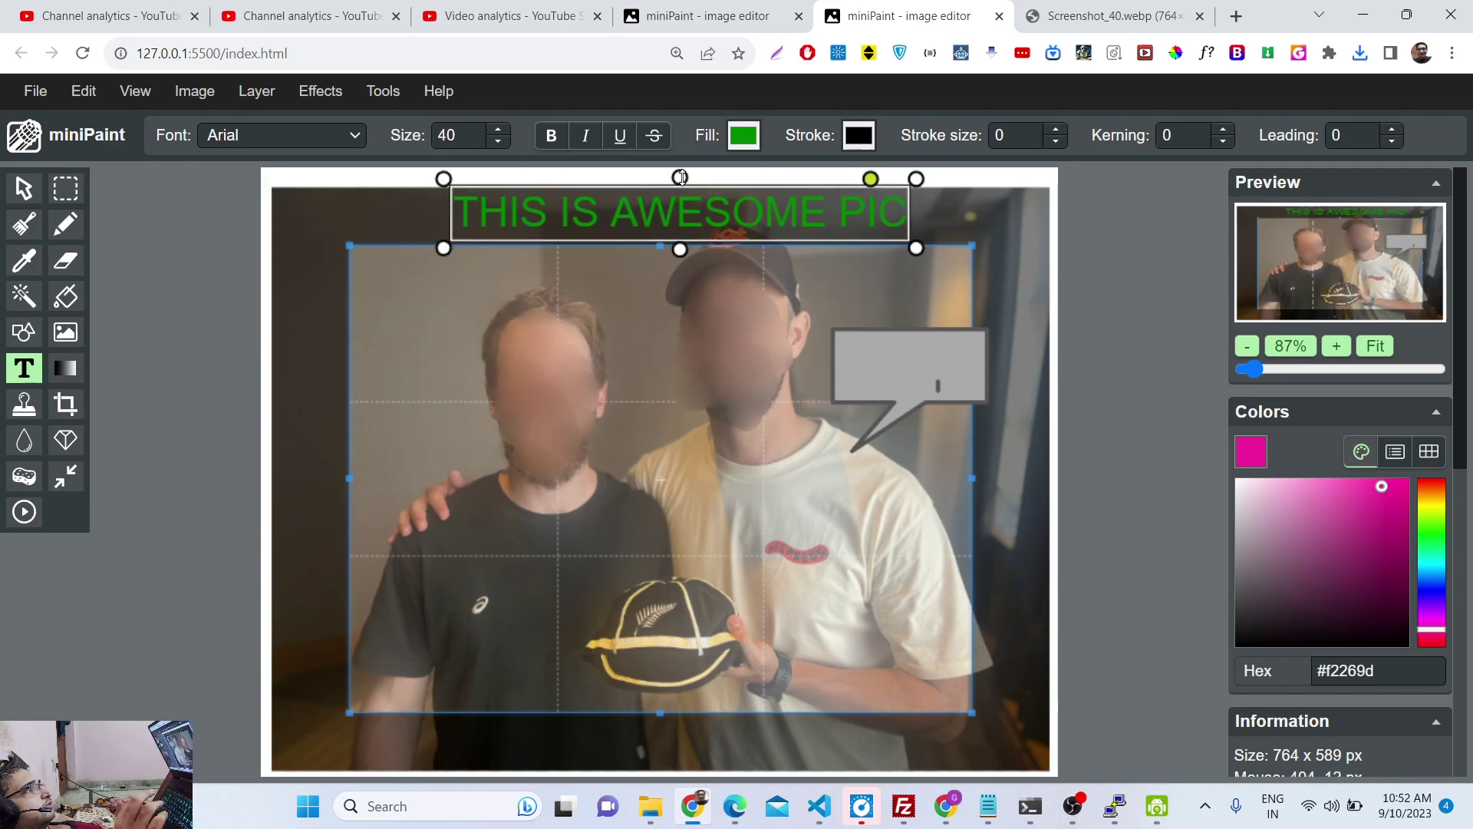
{"action": "left_click_drag", "start_coordinate": [681, 193], "coordinate": [672, 304]}
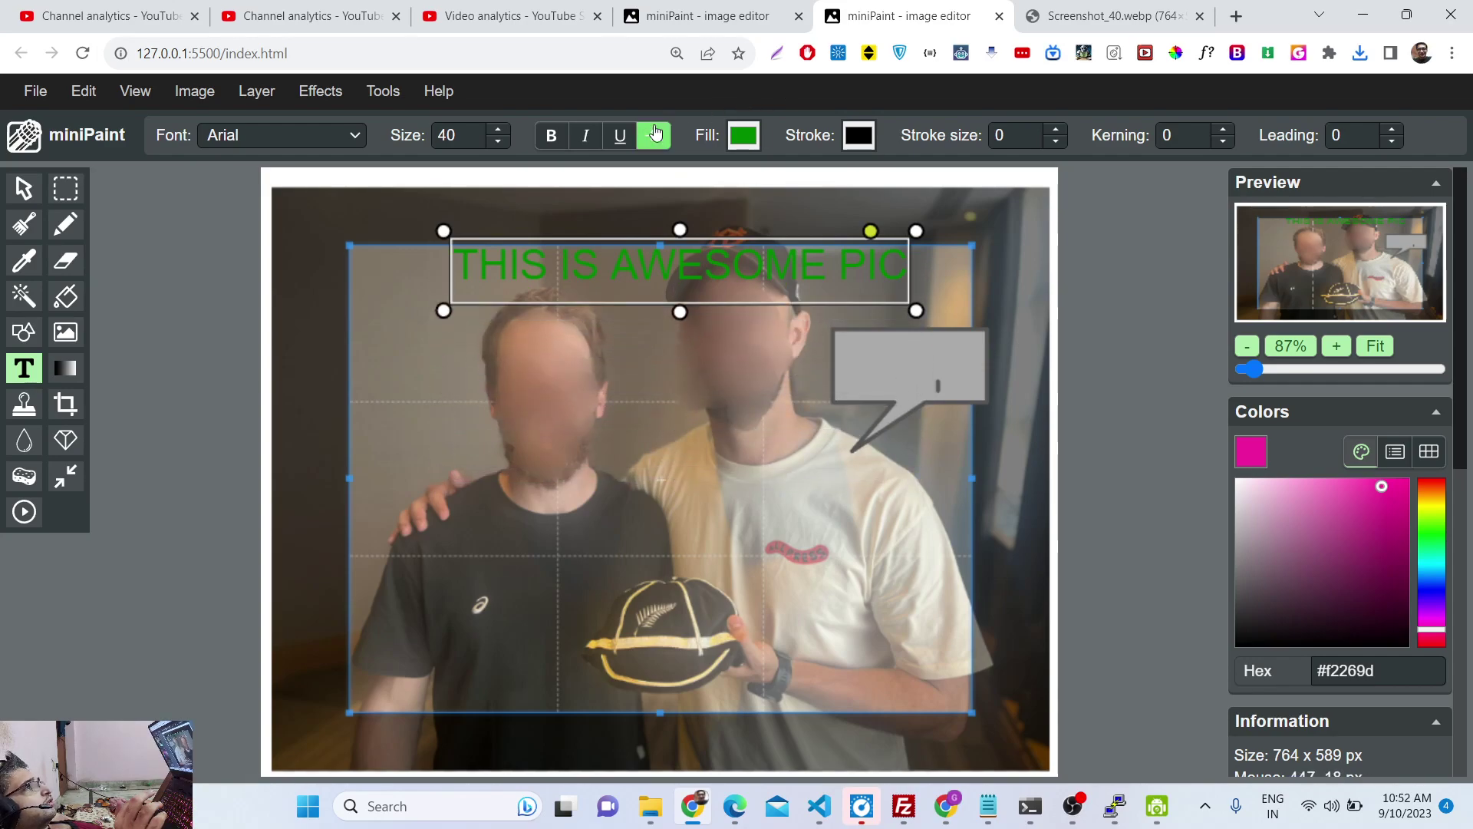
- Try to italicise the caption text and change its fill color to yellow #f9f50c
{"action": "left_click", "coordinate": [555, 265]}
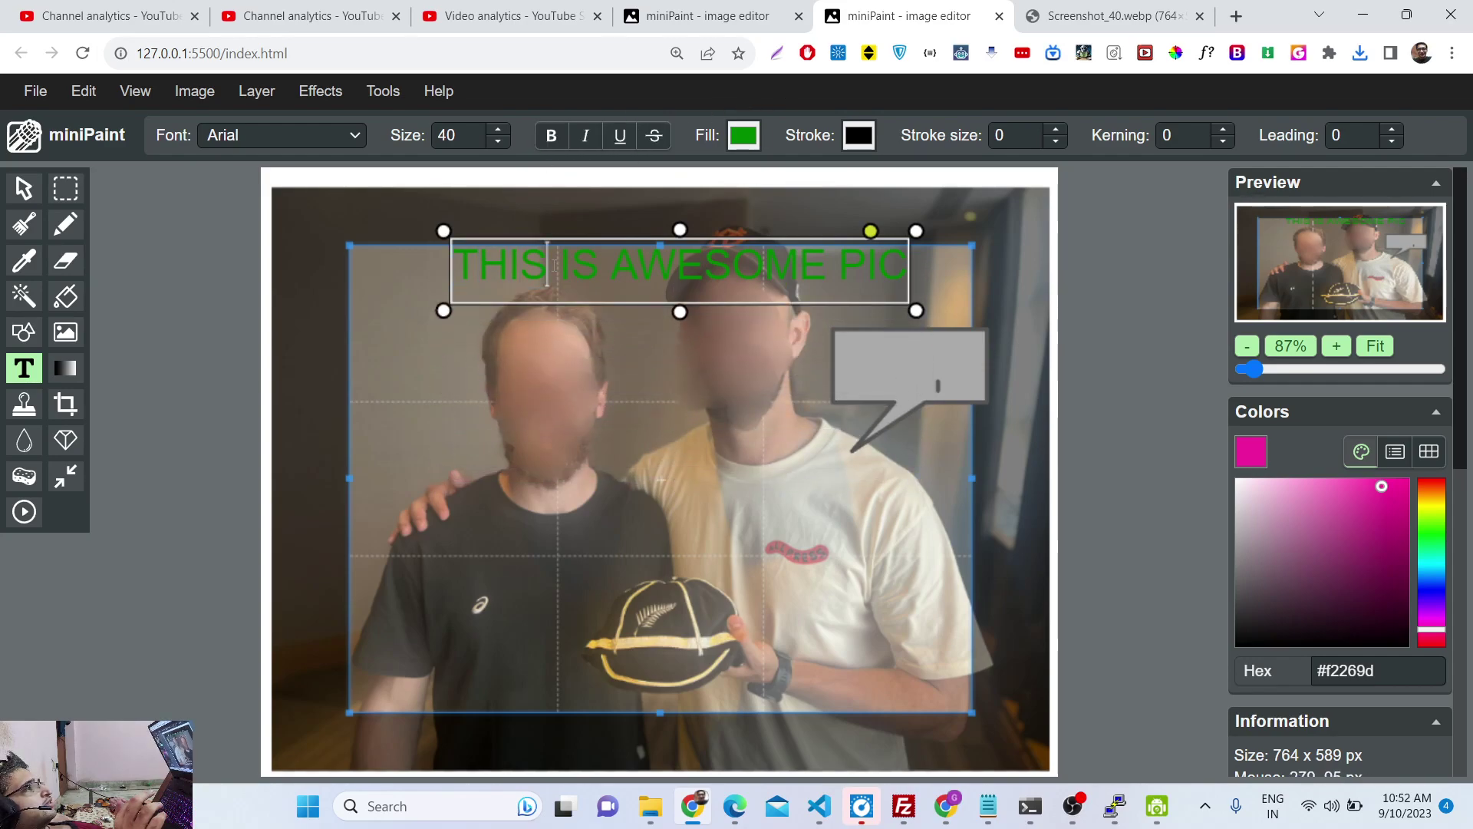
{"action": "left_click", "coordinate": [585, 138]}
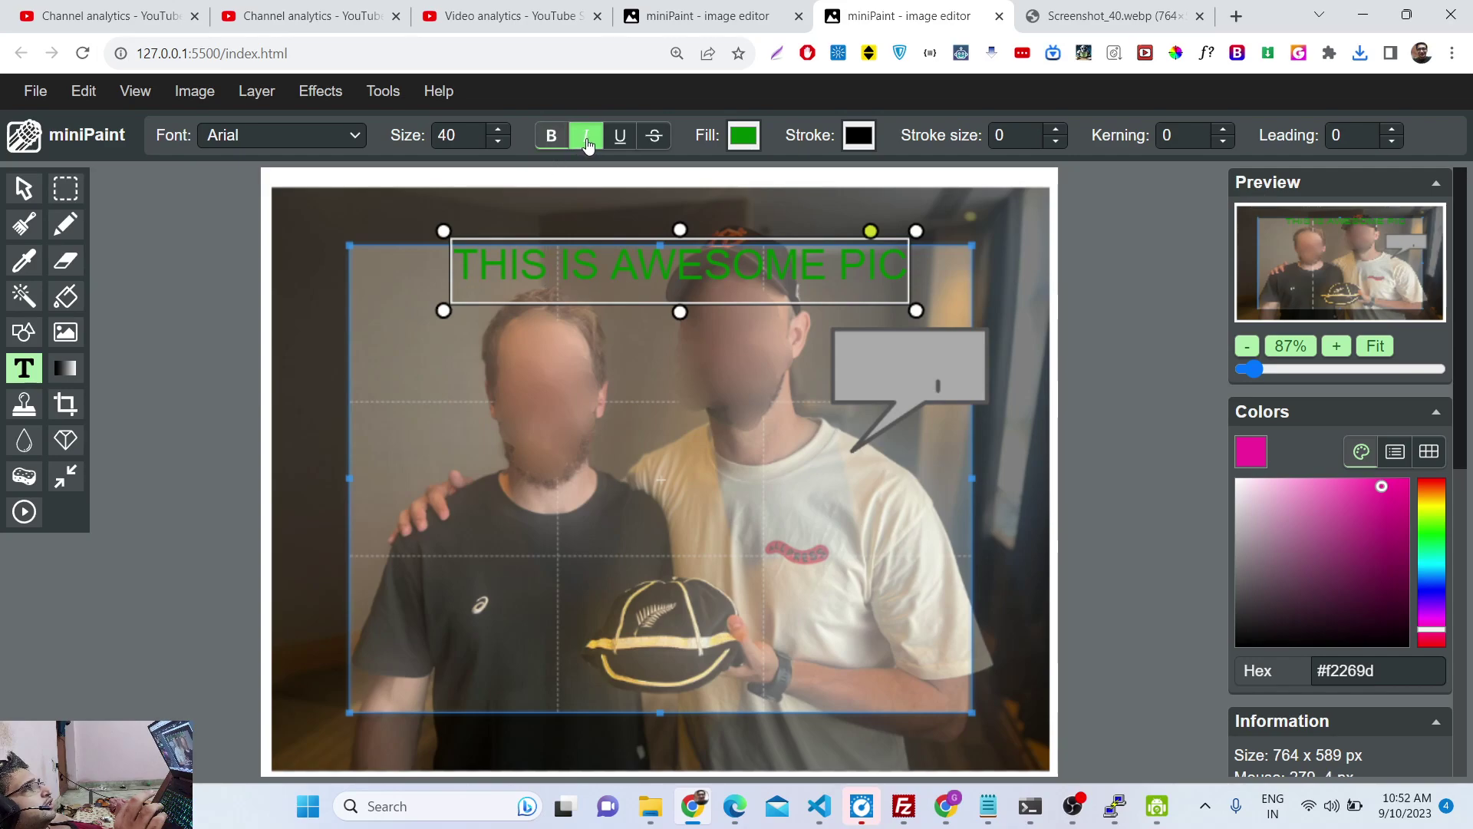
{"action": "left_click", "coordinate": [748, 138]}
{"action": "left_click", "coordinate": [705, 375]}
{"action": "left_click", "coordinate": [752, 341]}
{"action": "mouse_move", "coordinate": [752, 338]}
{"action": "left_mouse_down"}
{"action": "mouse_move", "coordinate": [752, 288]}
{"action": "mouse_move", "coordinate": [714, 247]}
{"action": "left_mouse_up"}
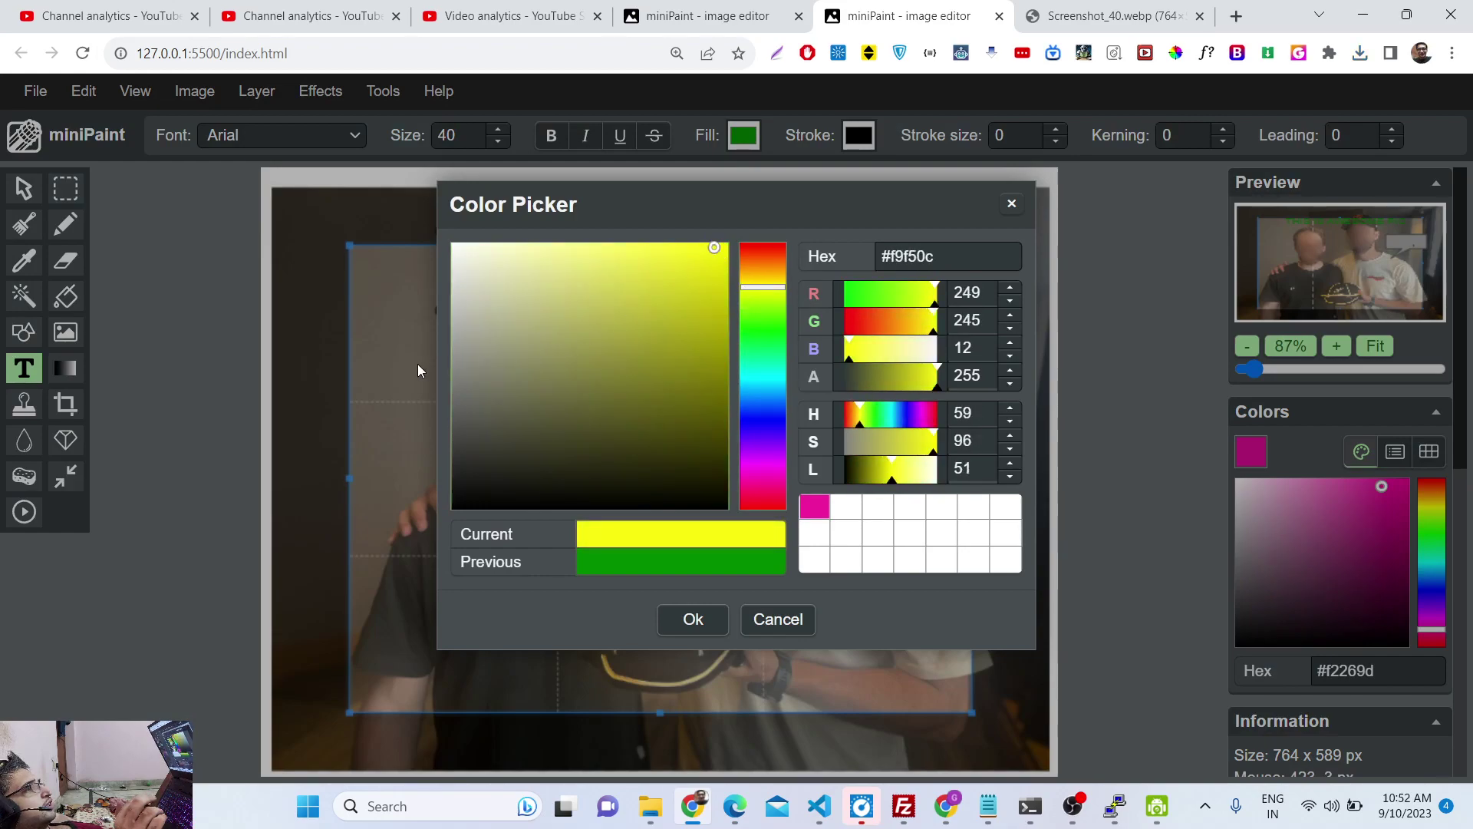
{"action": "left_click", "coordinate": [712, 618]}
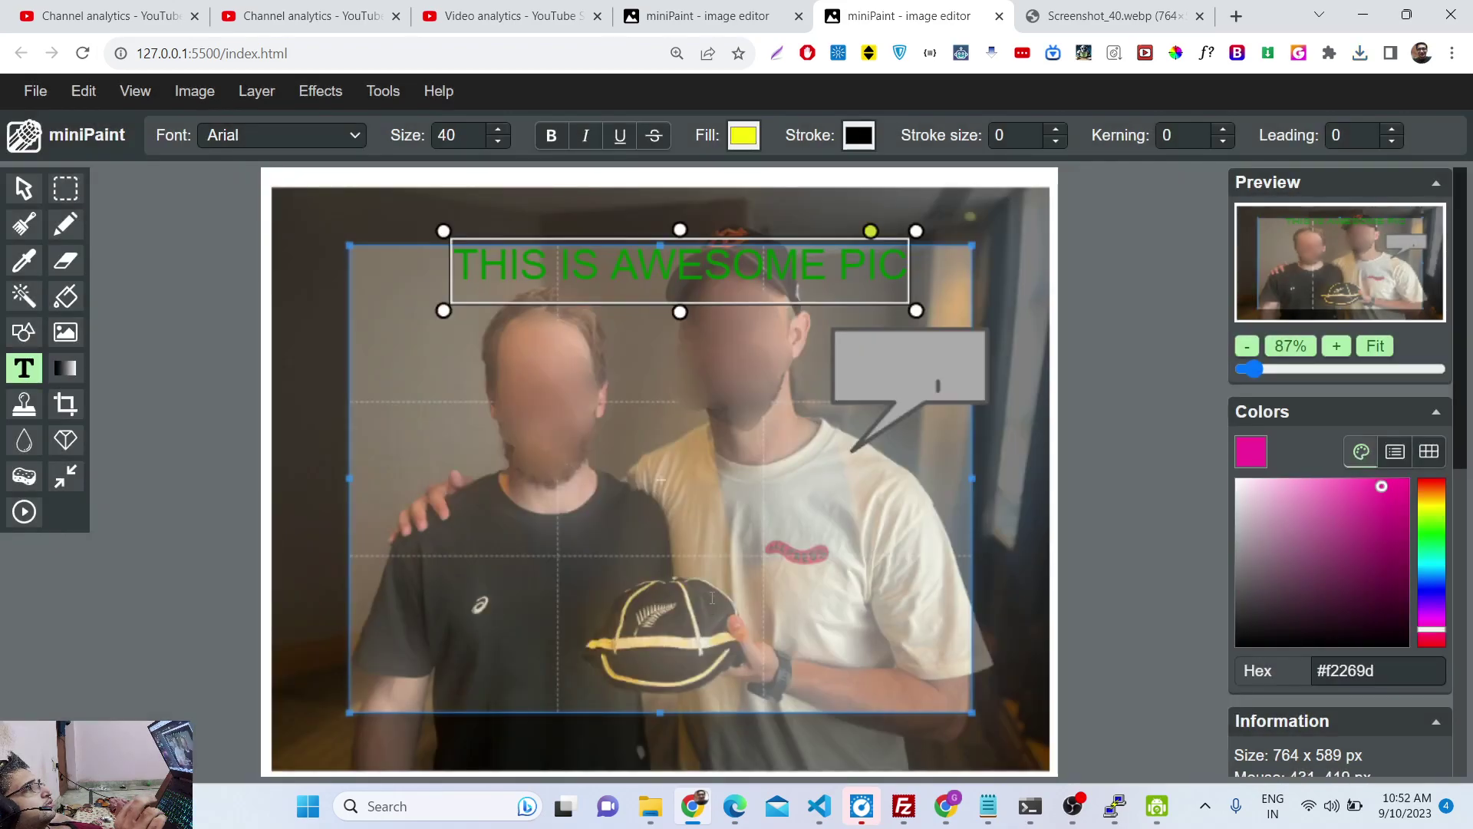
{"action": "left_click", "coordinate": [763, 272]}
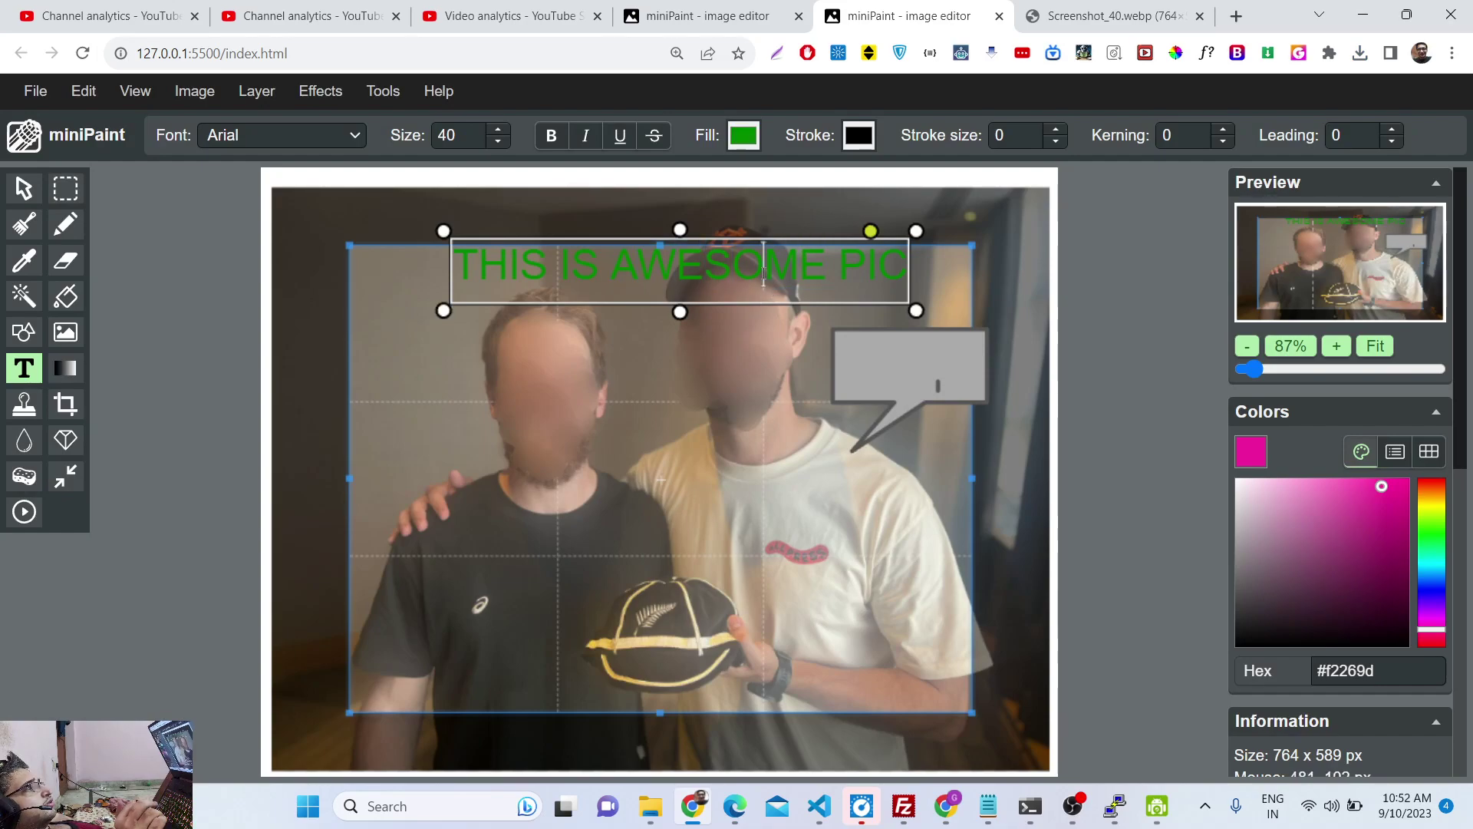
- Try to select the caption text with the rectangular Selection tool
{"action": "left_click", "coordinate": [65, 188]}
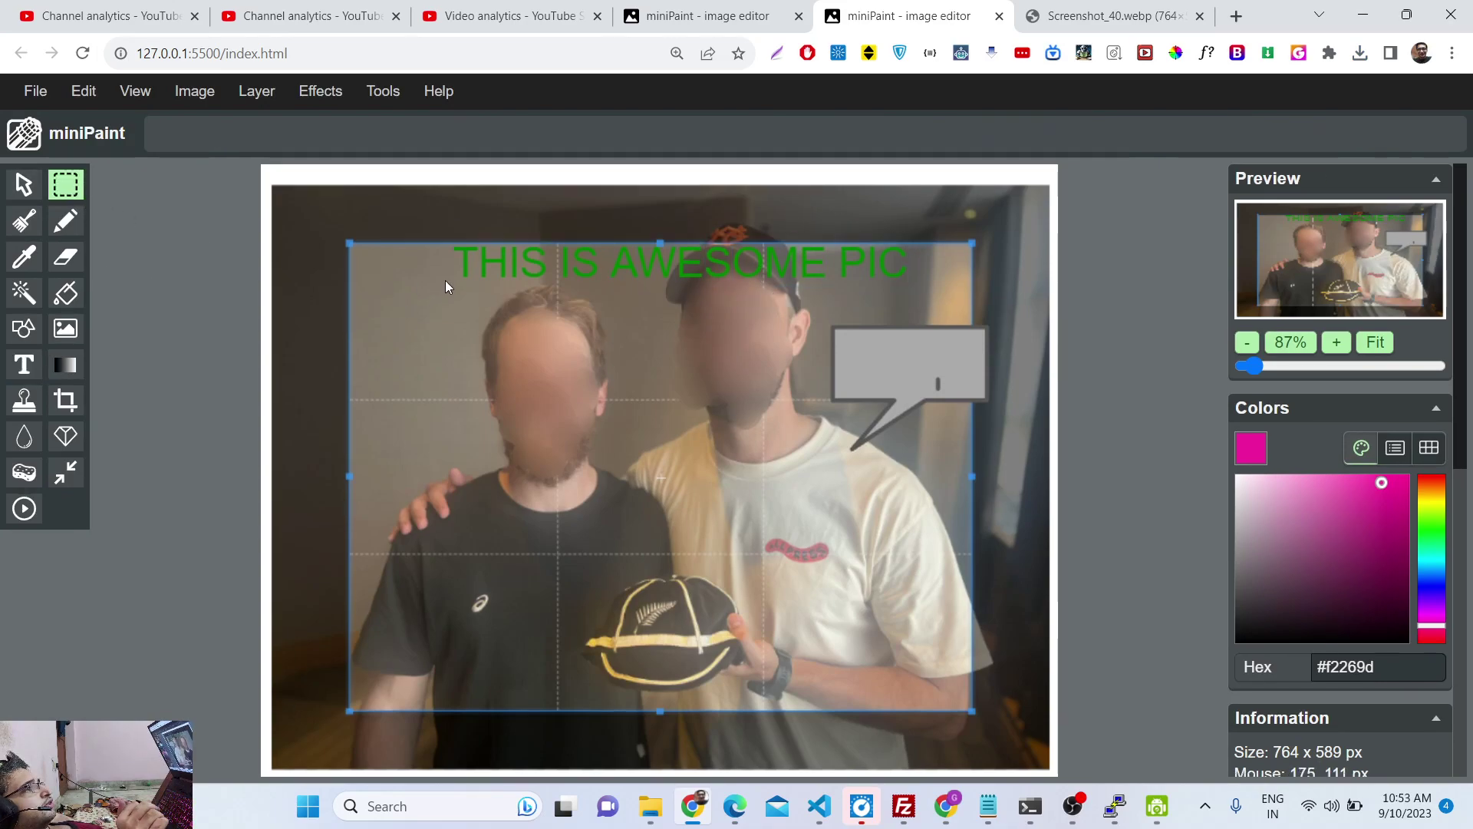
{"action": "left_click", "coordinate": [469, 262]}
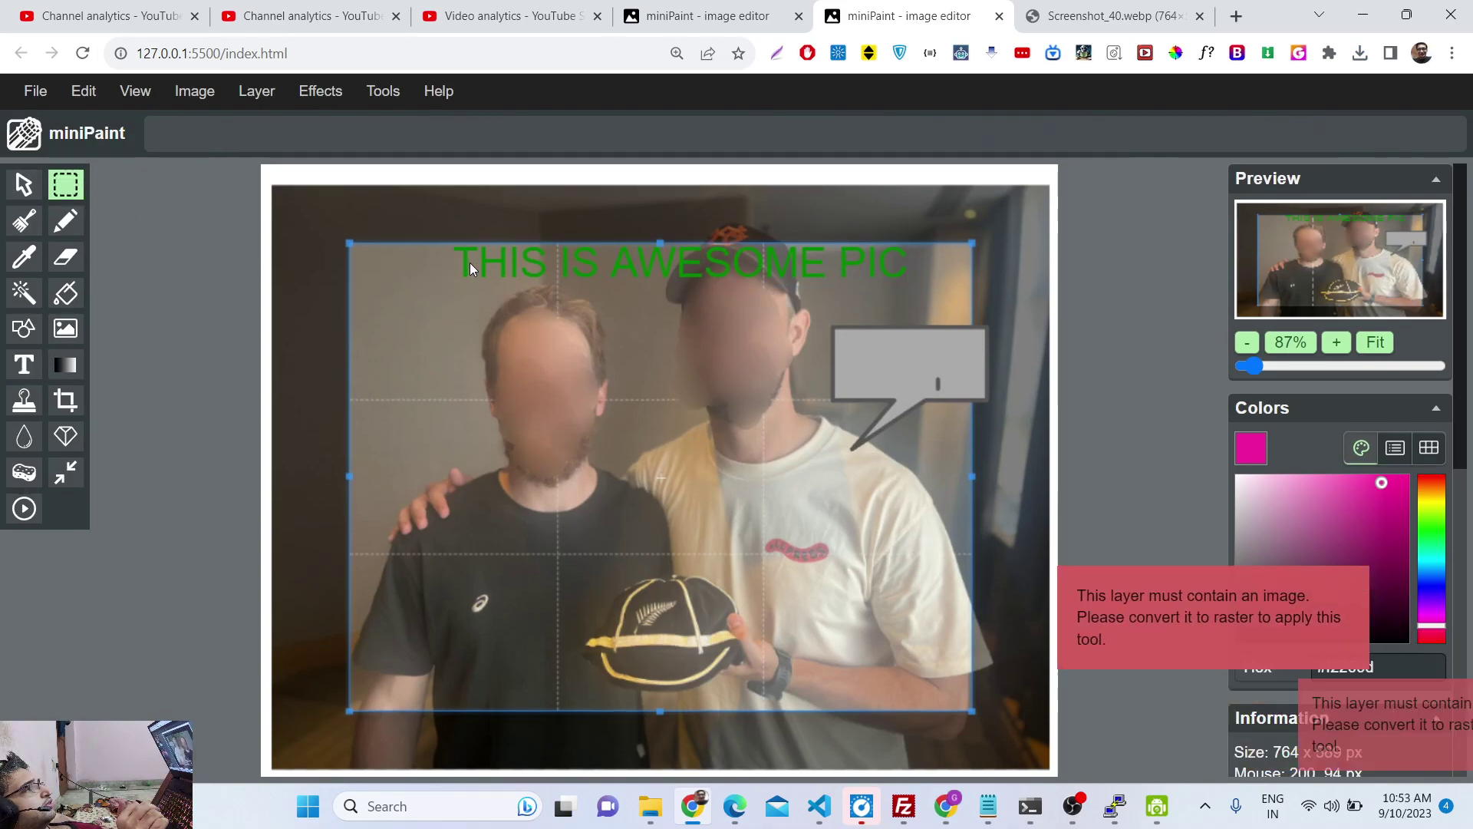
{"action": "left_click", "coordinate": [1071, 301]}
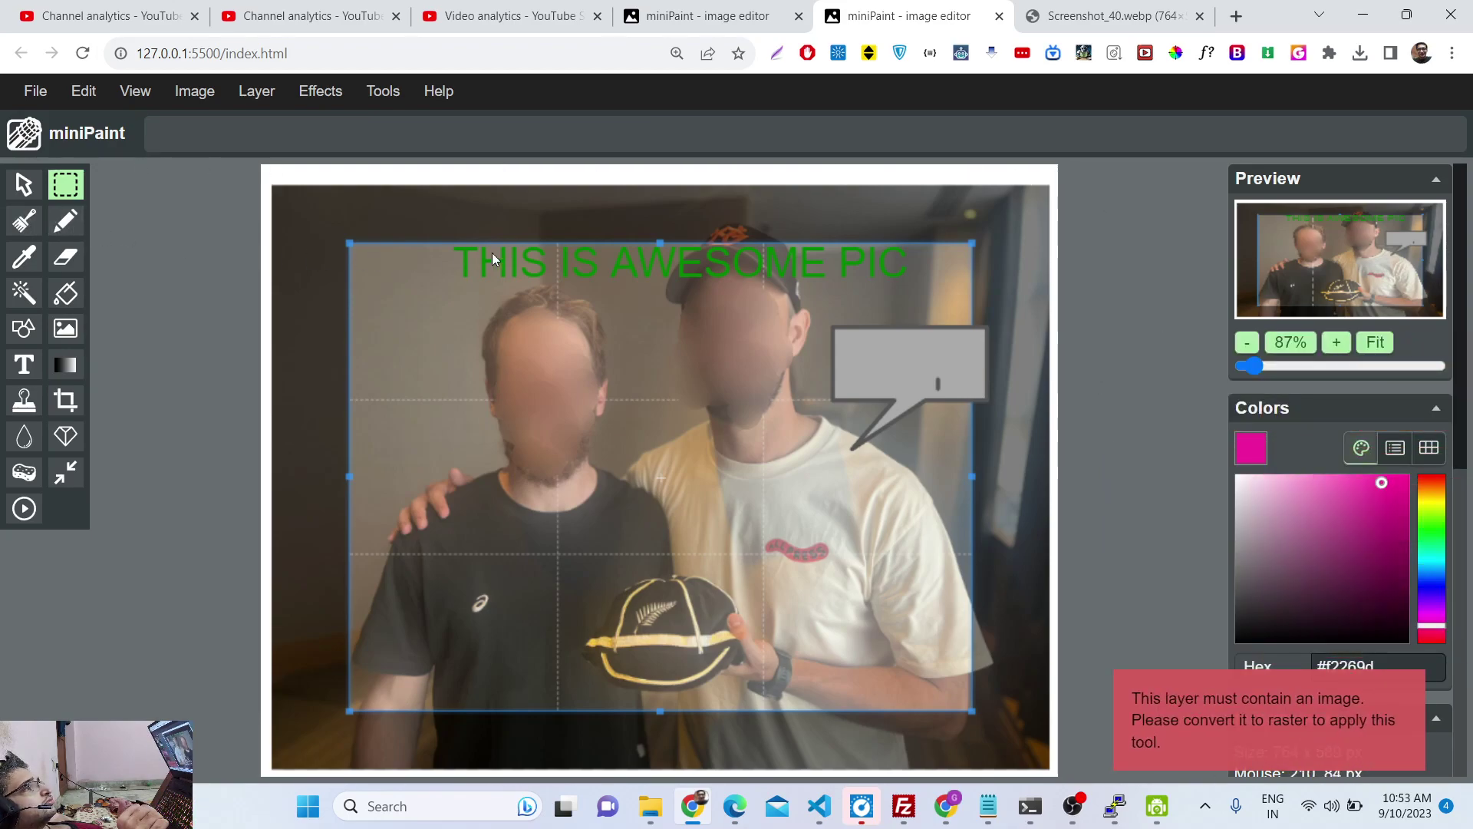
- Use the Select tool to move the photo layer down so the caption sits on the white area above it
{"action": "key", "text": "v"}
{"action": "left_click", "coordinate": [470, 275]}
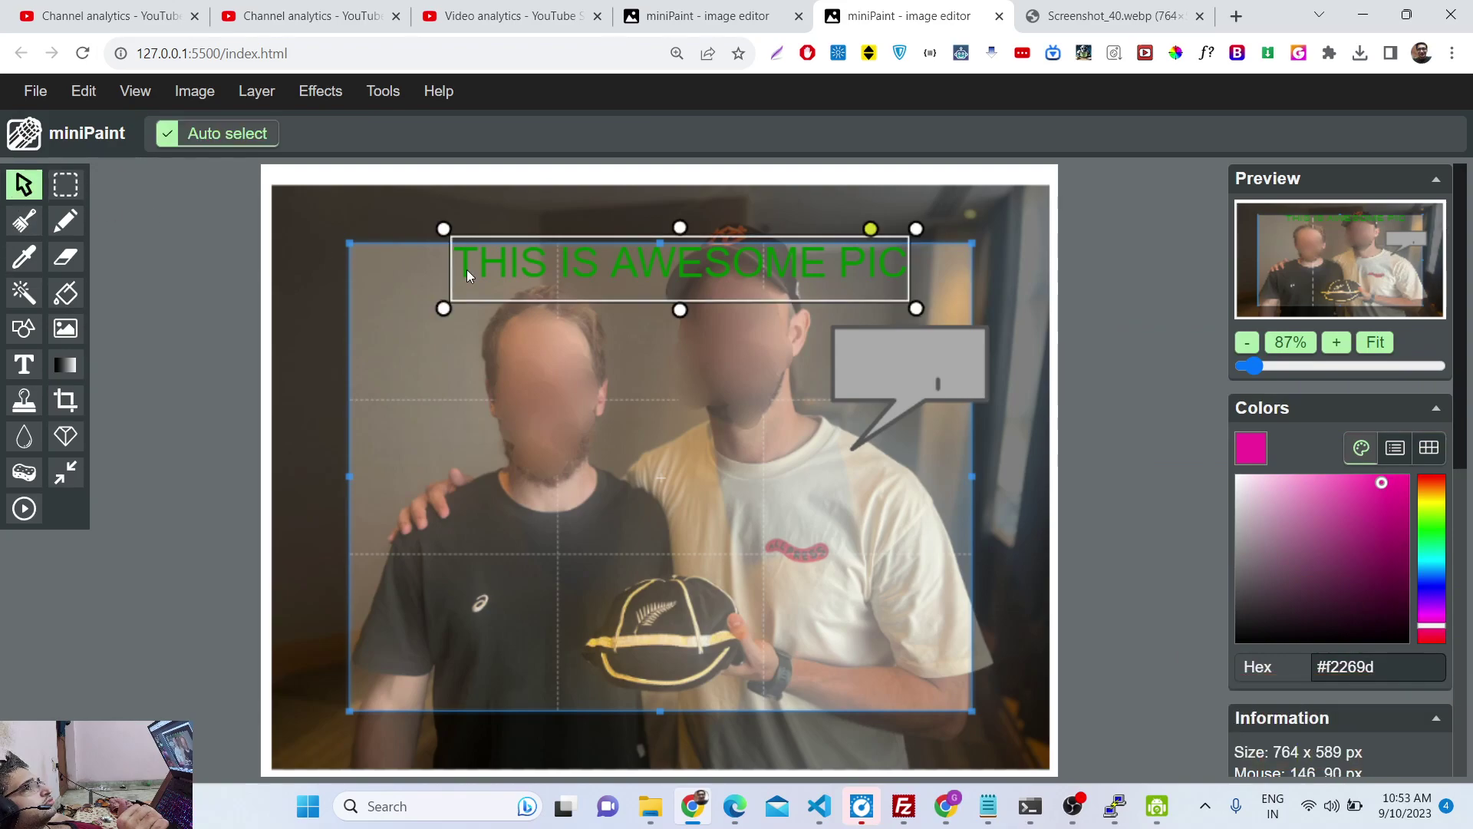
{"action": "left_click", "coordinate": [598, 274]}
{"action": "left_click_drag", "start_coordinate": [597, 273], "coordinate": [606, 427]}
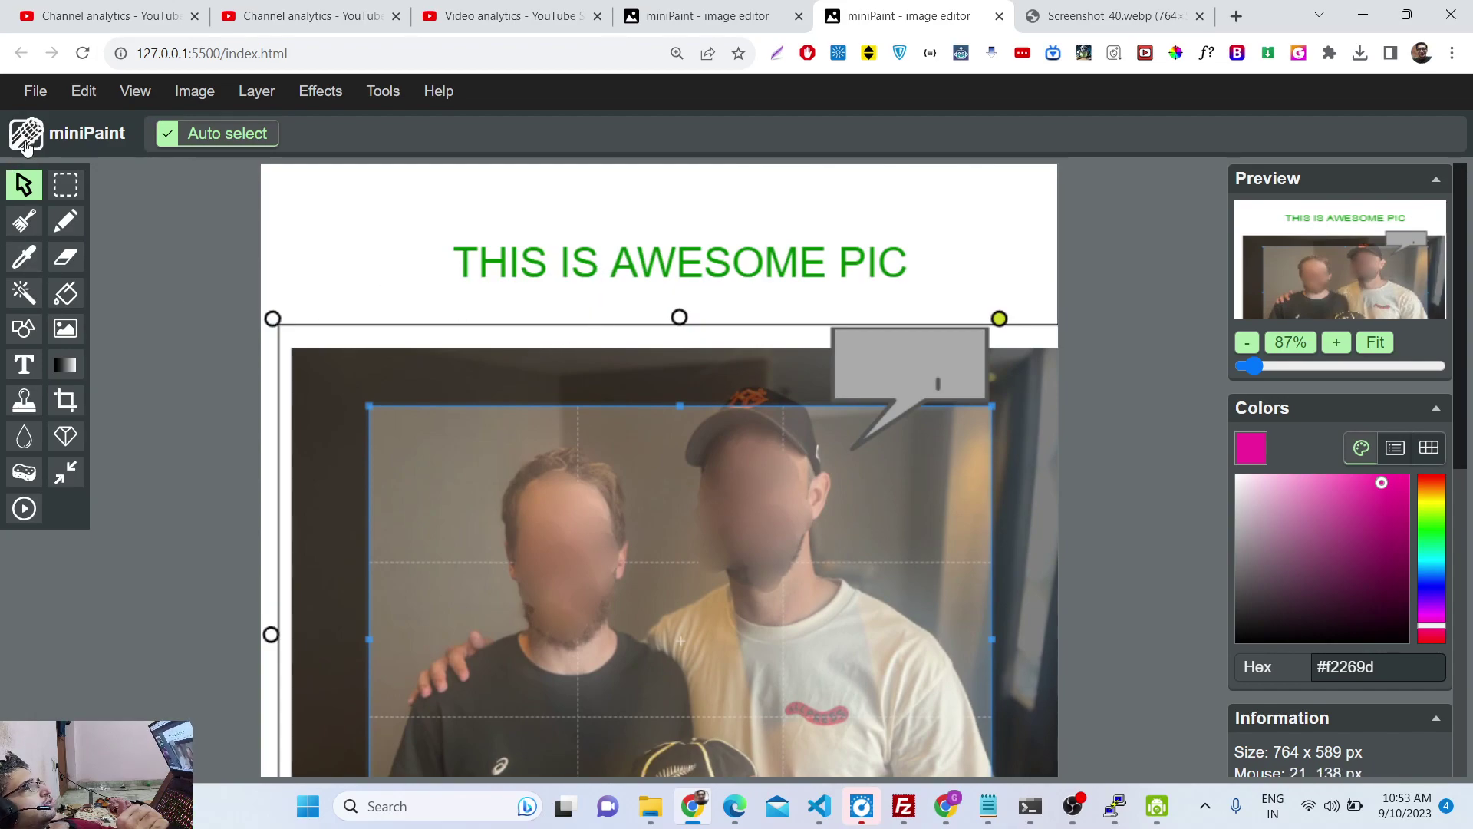
- Create a new blank file with the 1280x720 (hdtv, 720p) resolution and Portrait layout
{"action": "left_click", "coordinate": [36, 92]}
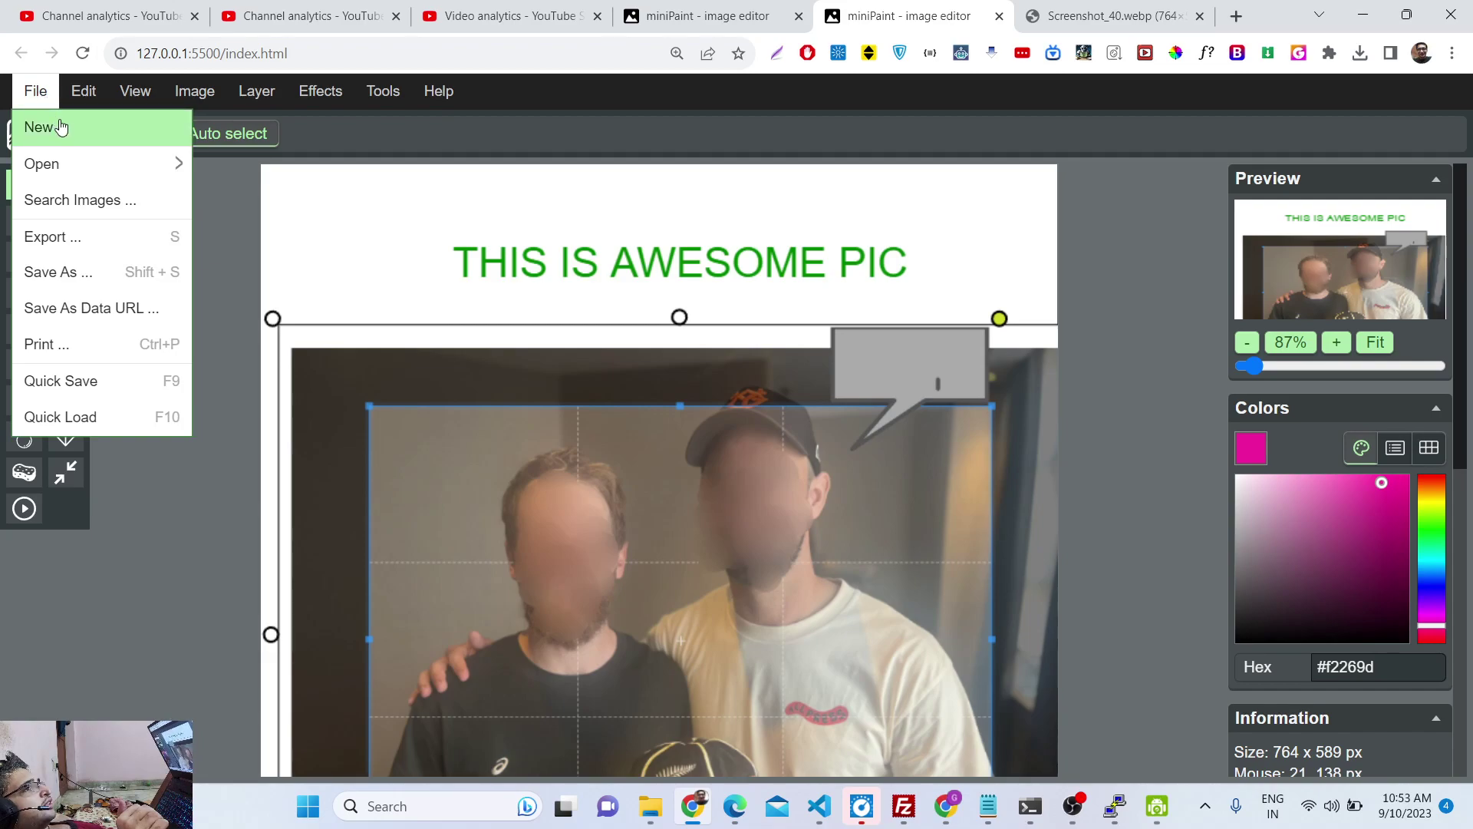
{"action": "left_click", "coordinate": [61, 127]}
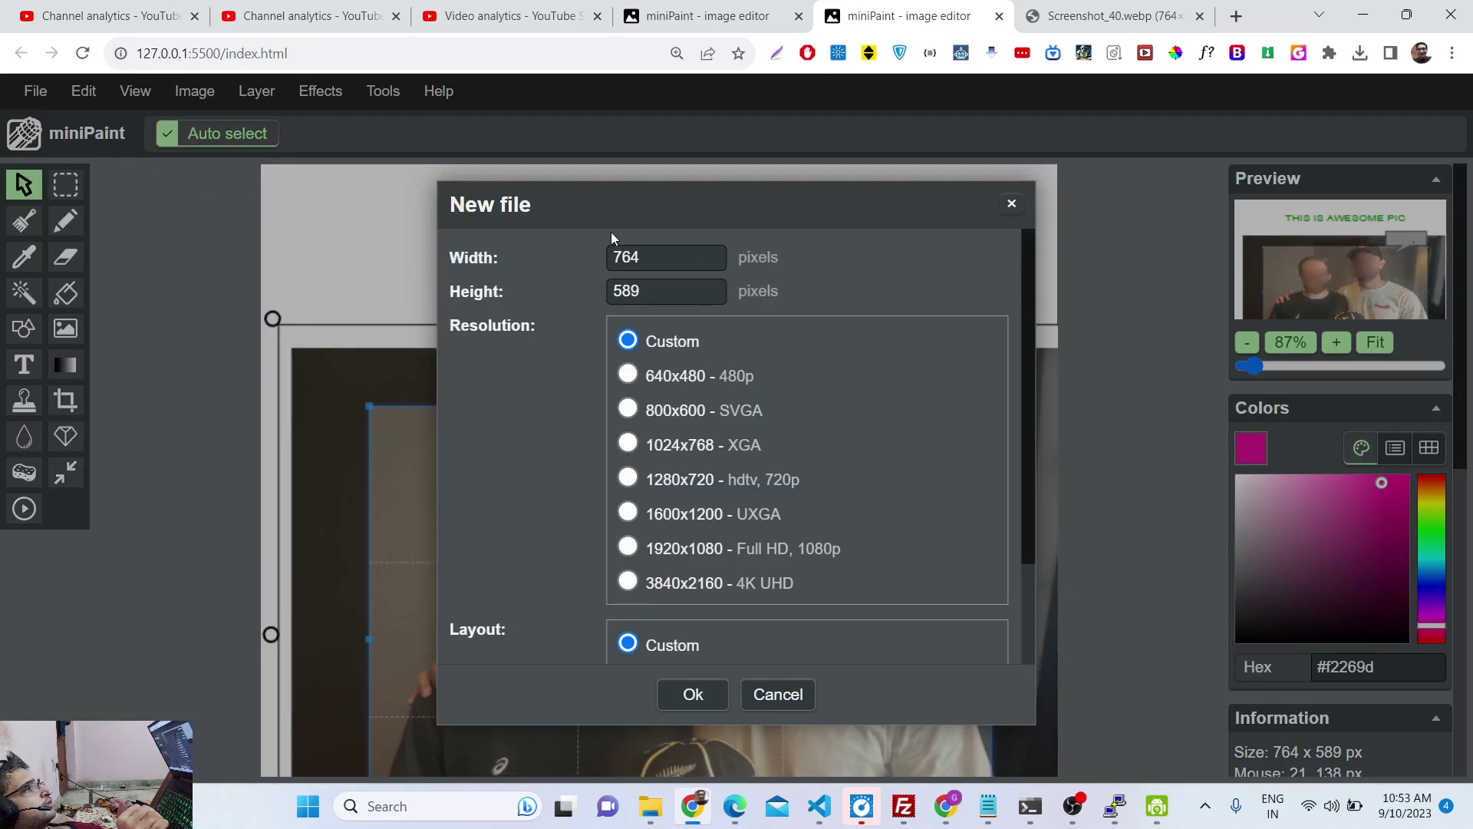
{"action": "double_click", "coordinate": [675, 265]}
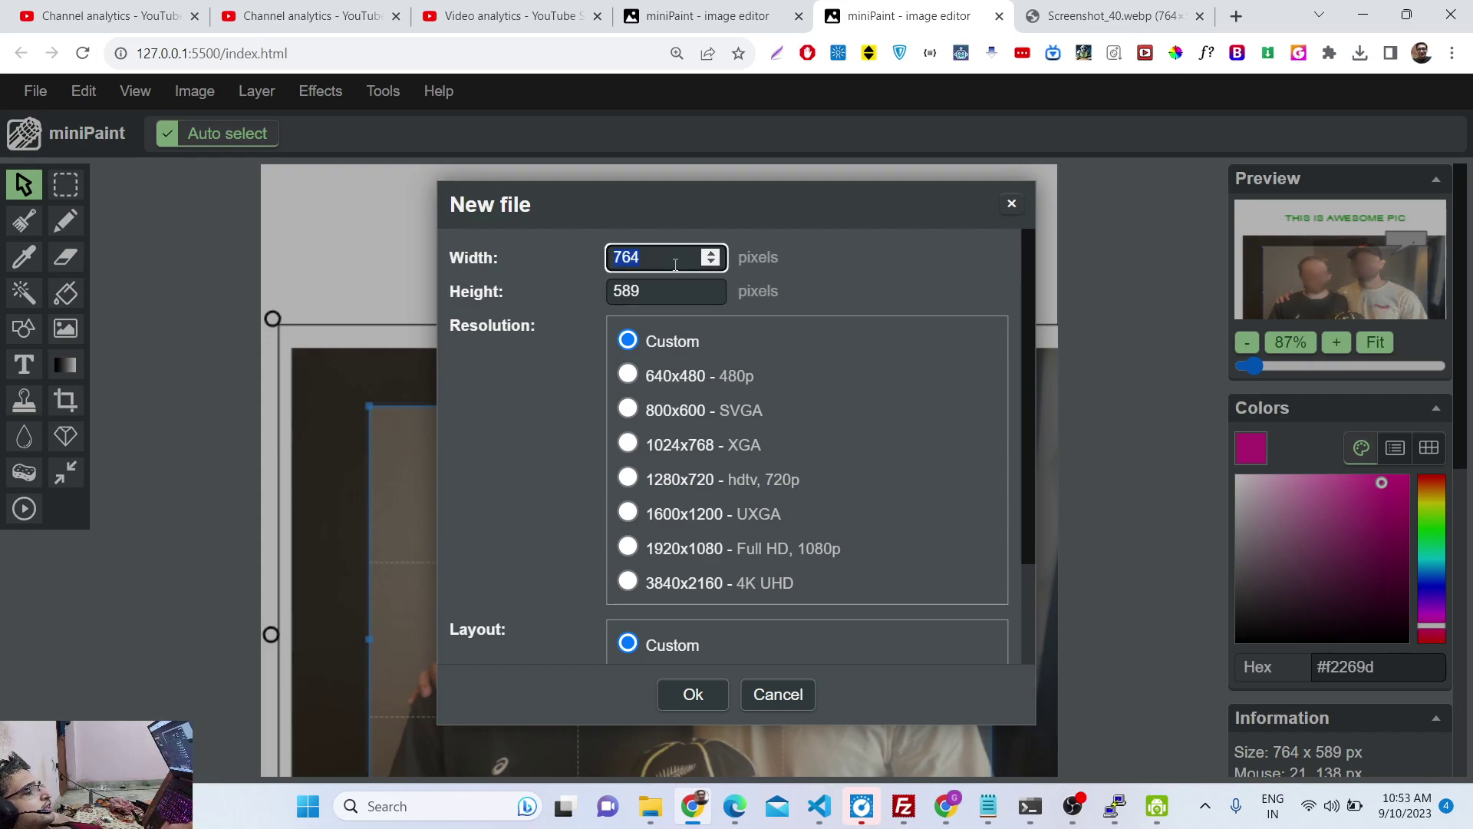
{"action": "type", "text": "1"}
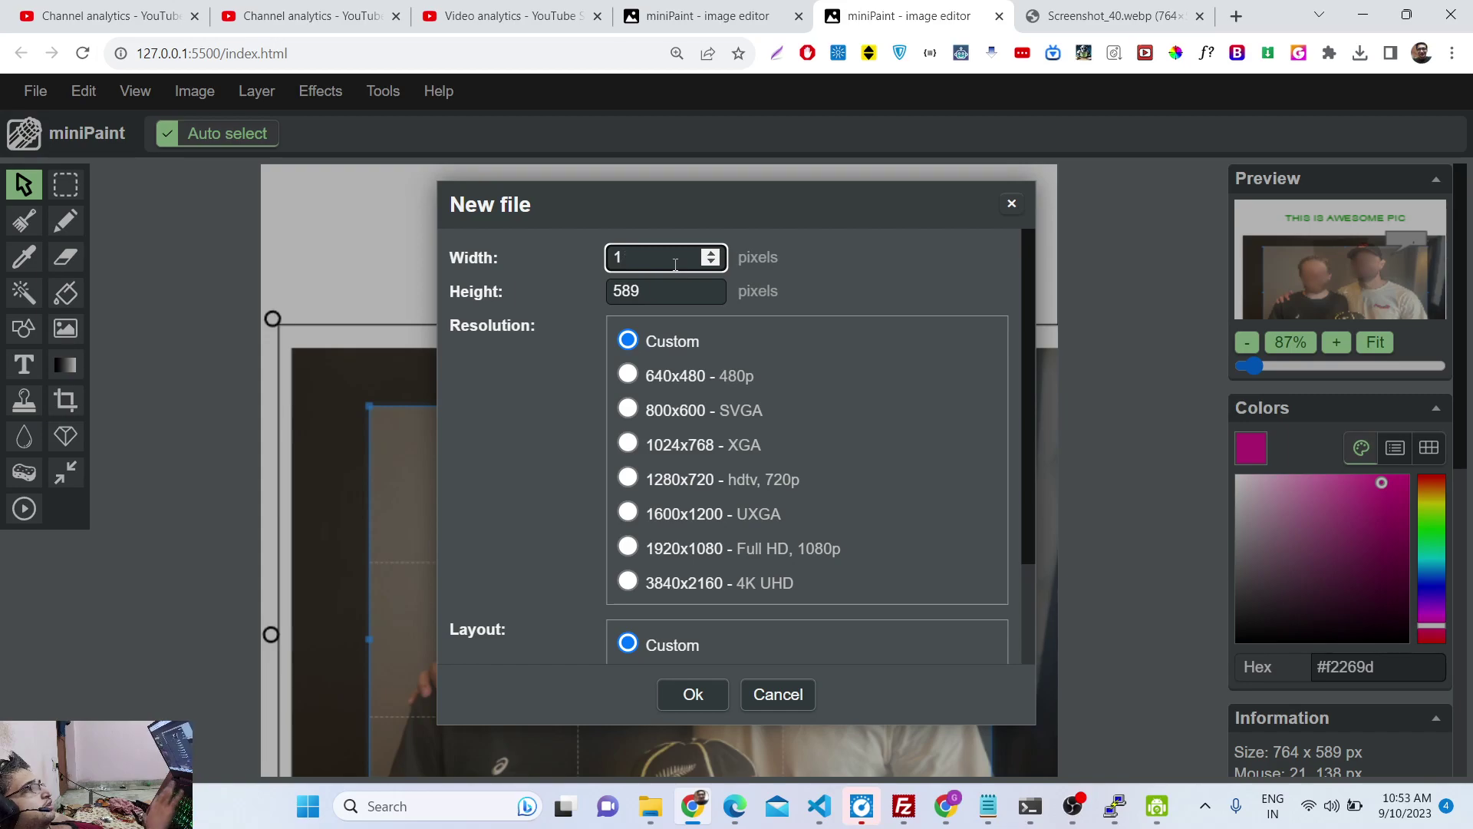
{"action": "type", "text": "280"}
{"action": "double_click", "coordinate": [672, 292]}
{"action": "type", "text": "720"}
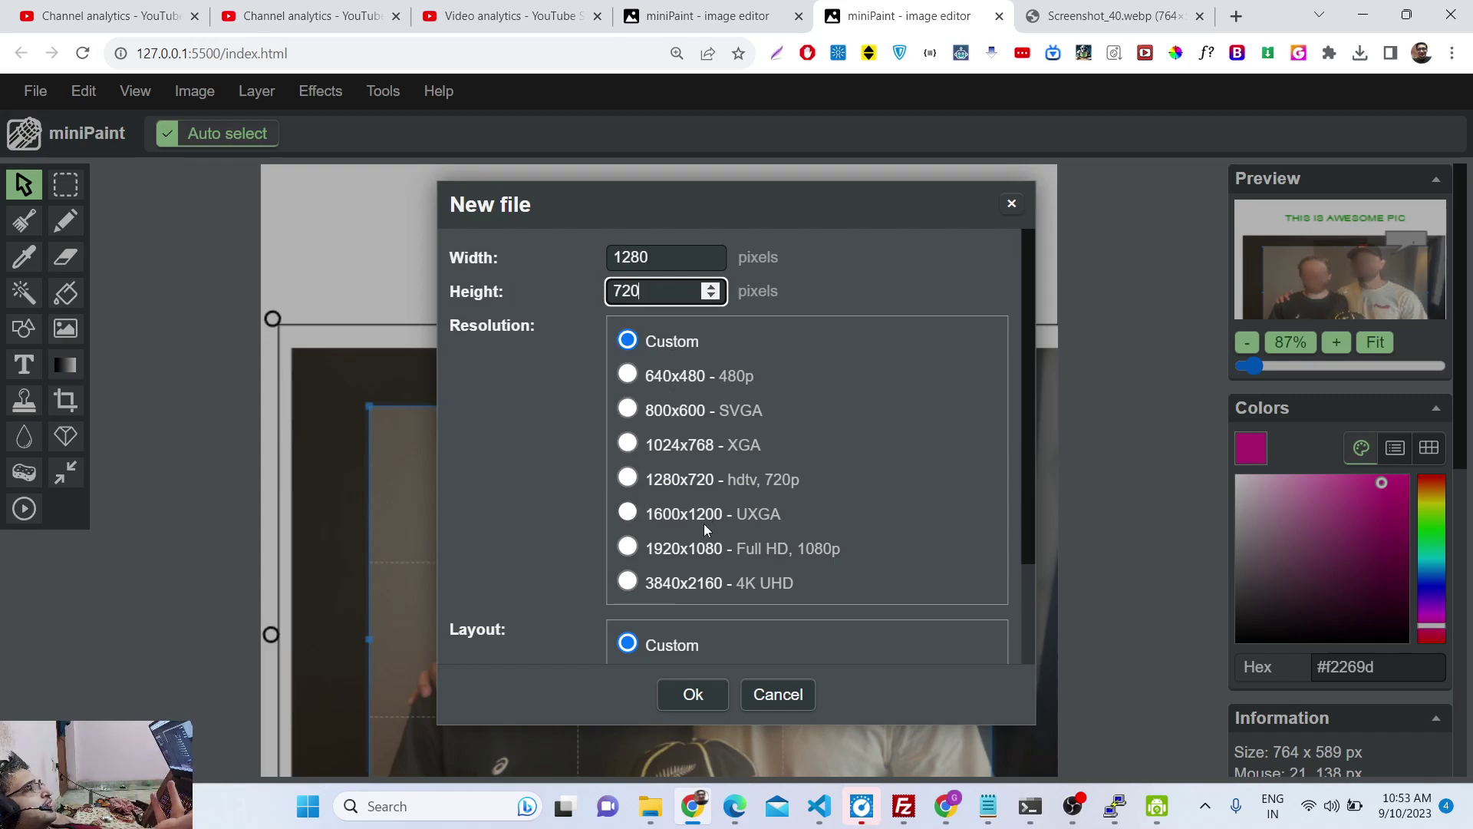
{"action": "left_click", "coordinate": [625, 474]}
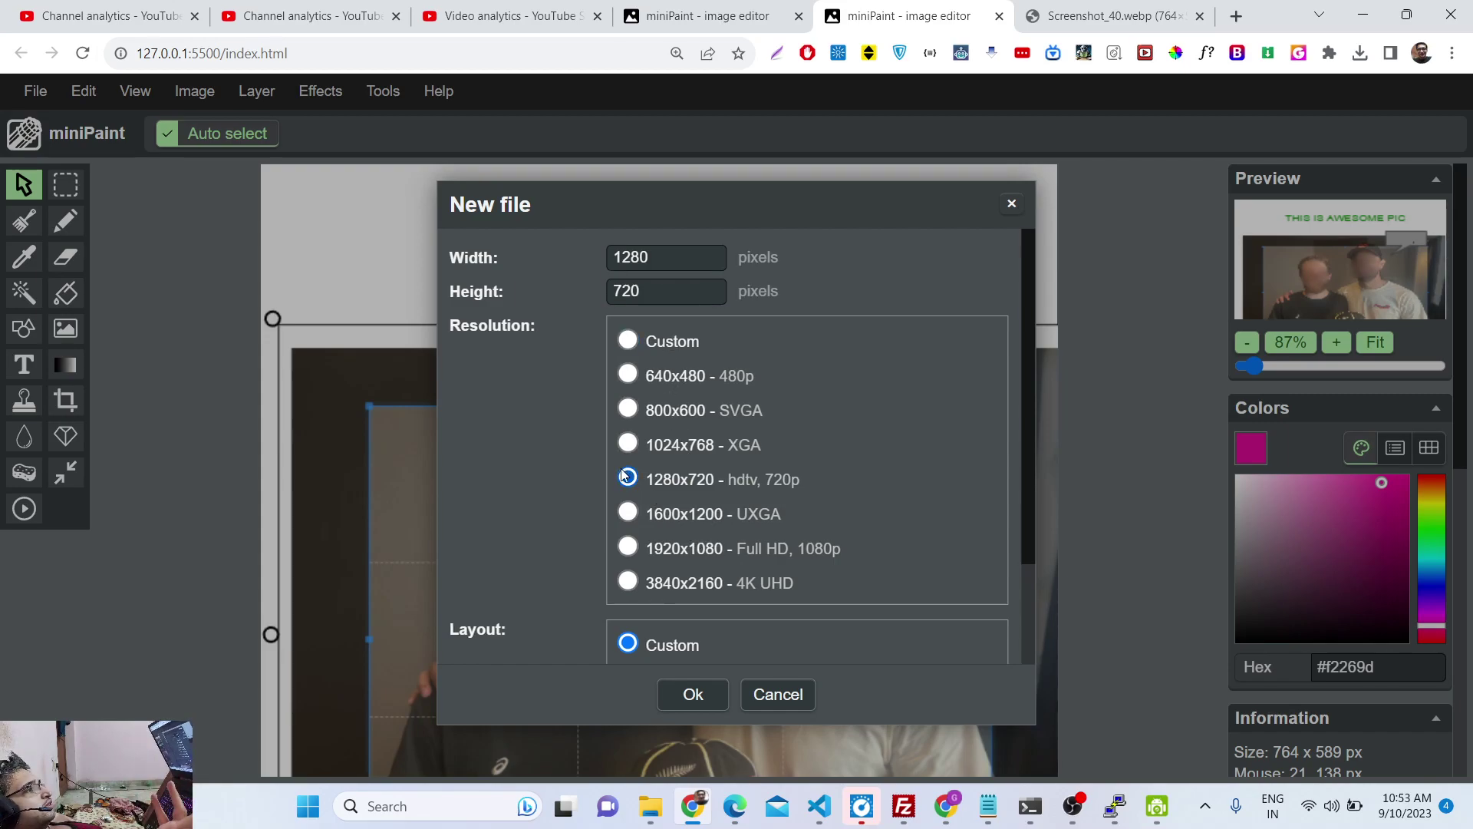
{"action": "scroll", "coordinate": [862, 483], "scroll_direction": "down", "scroll_amount": 2}
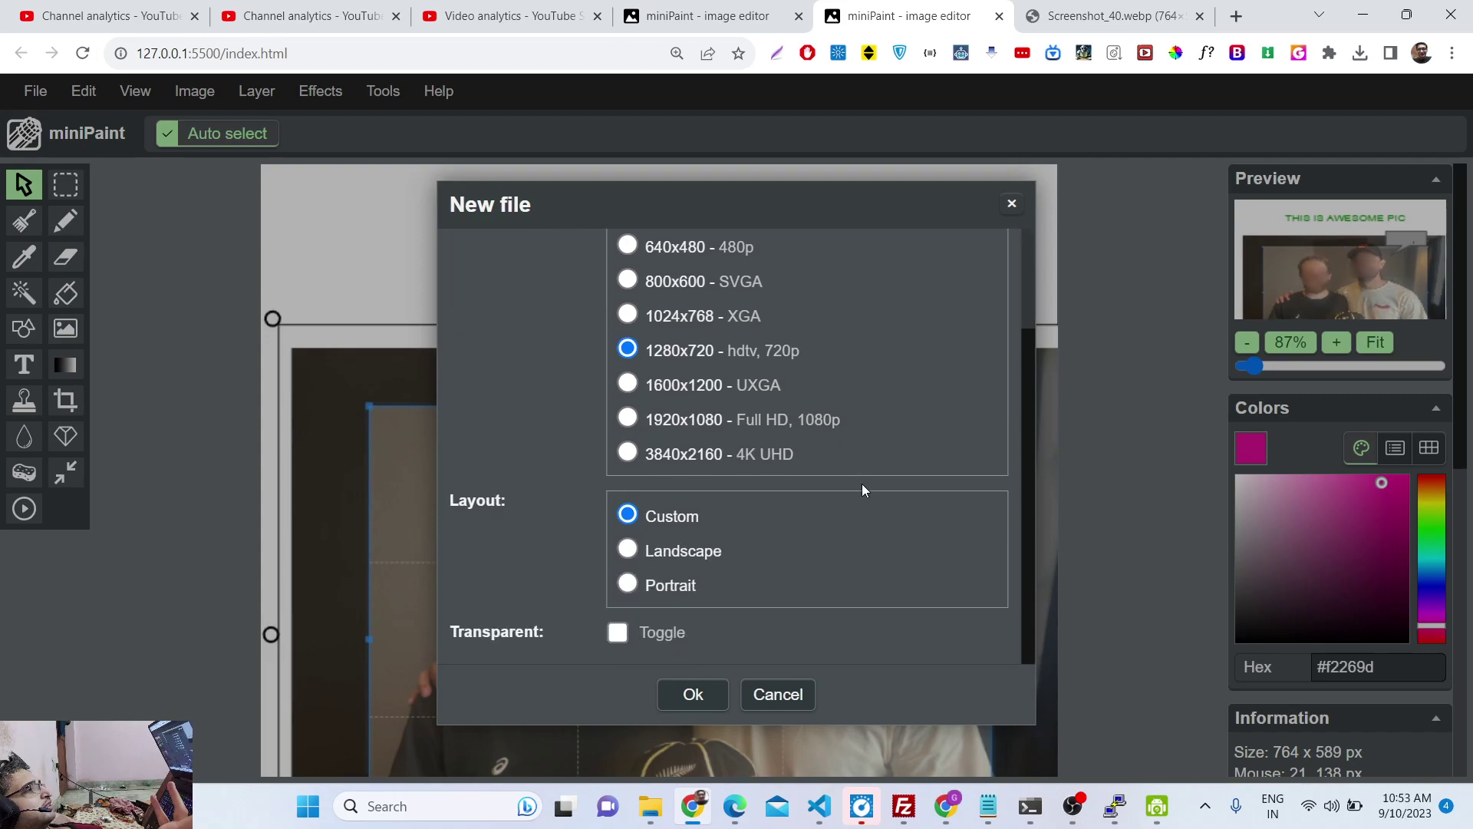
{"action": "left_click", "coordinate": [631, 551]}
{"action": "left_click", "coordinate": [643, 591]}
{"action": "left_click", "coordinate": [694, 696]}
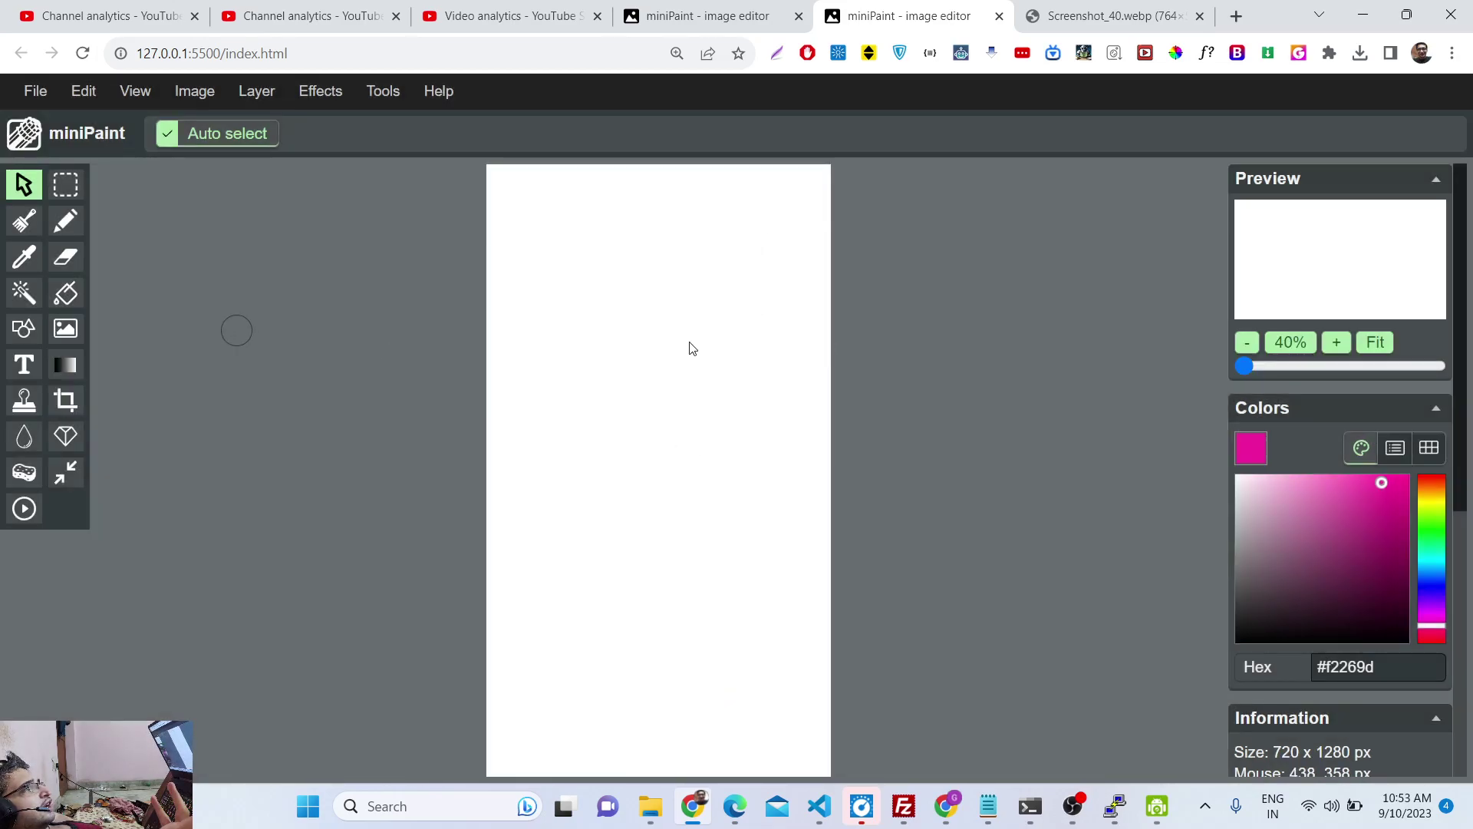
{"action": "scroll", "coordinate": [844, 535], "scroll_direction": "down", "scroll_amount": 2}
{"action": "scroll", "coordinate": [844, 535], "scroll_direction": "up", "scroll_amount": 3}
{"action": "scroll", "coordinate": [844, 537], "scroll_direction": "down", "scroll_amount": 2}
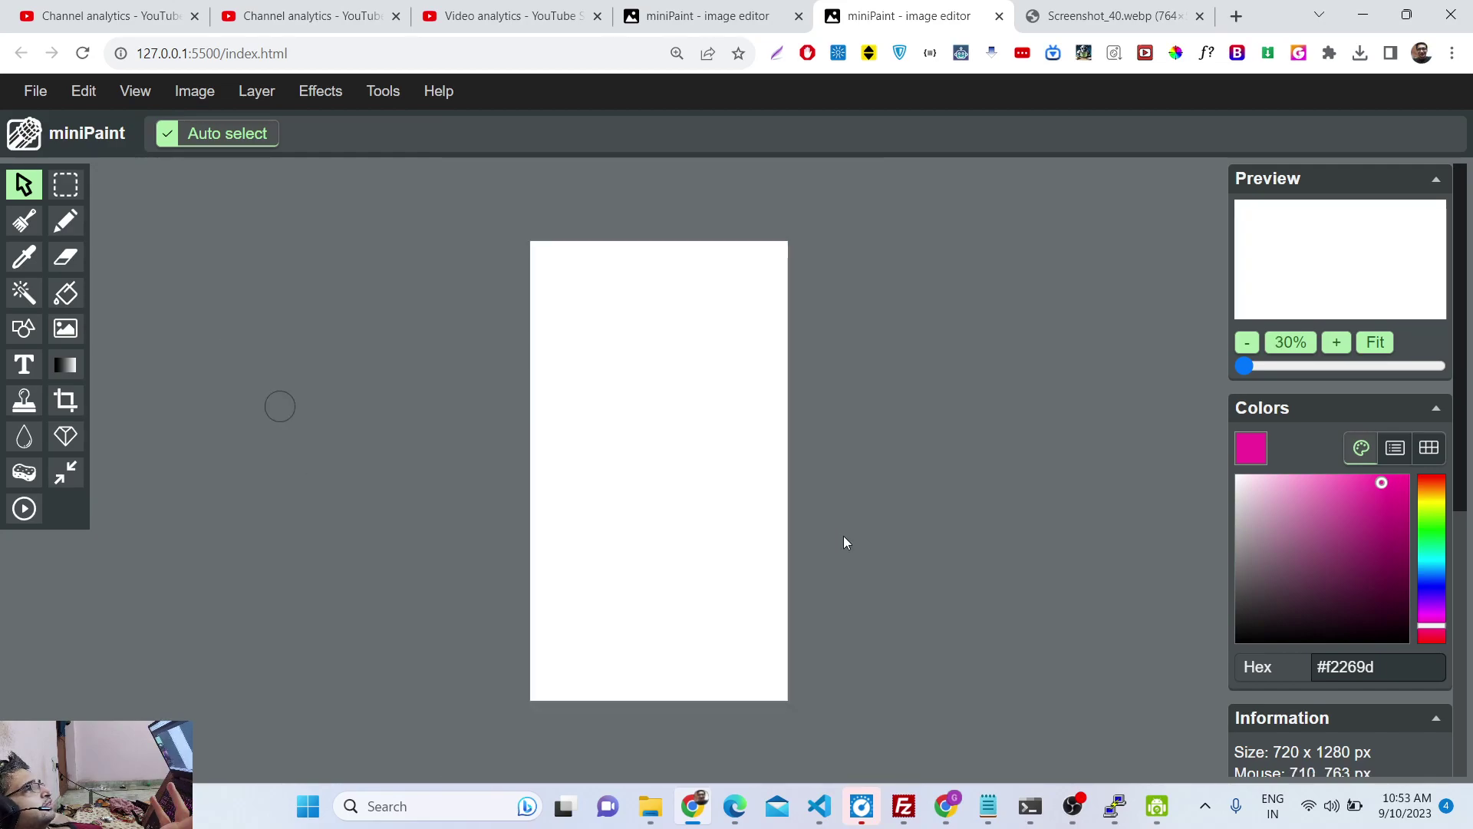
{"action": "scroll", "coordinate": [844, 542], "scroll_direction": "up", "scroll_amount": 1}
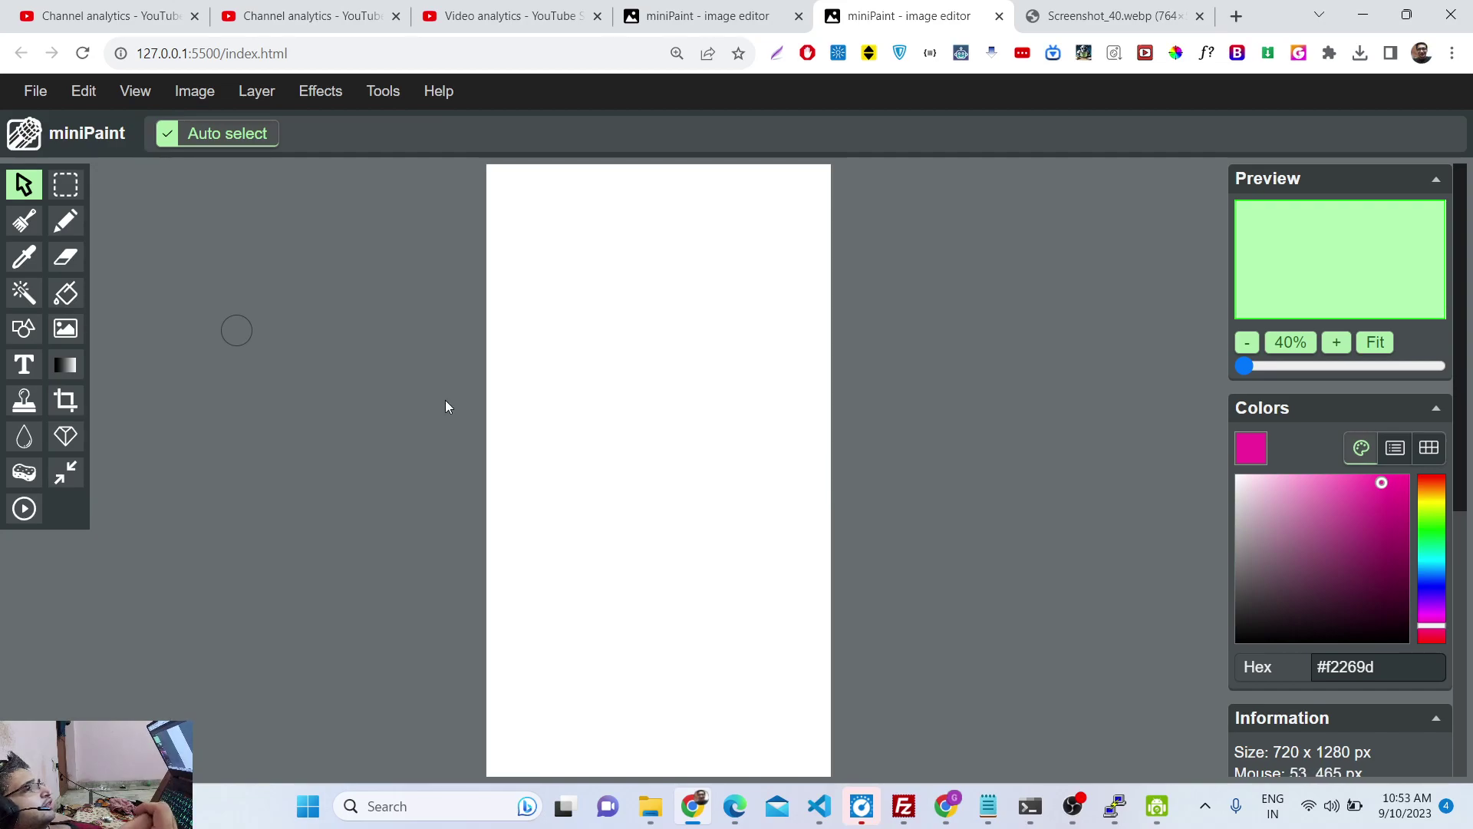
- Add a text box in the middle of the canvas reading "dsfsdfsdf sf sd fsd f sdf sd" and make the box taller
{"action": "left_click", "coordinate": [24, 366]}
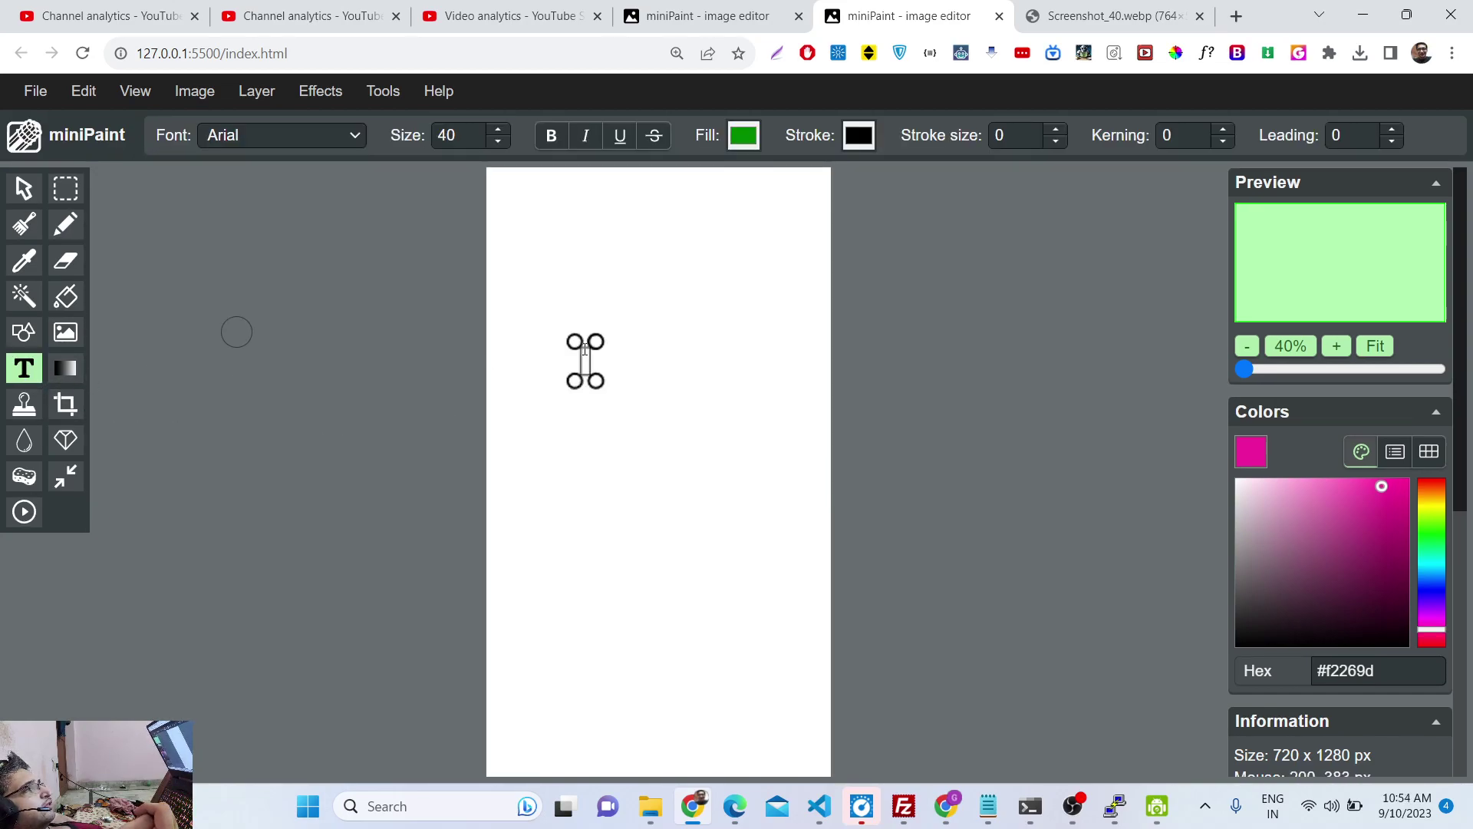
{"action": "left_click_drag", "start_coordinate": [589, 362], "coordinate": [771, 515]}
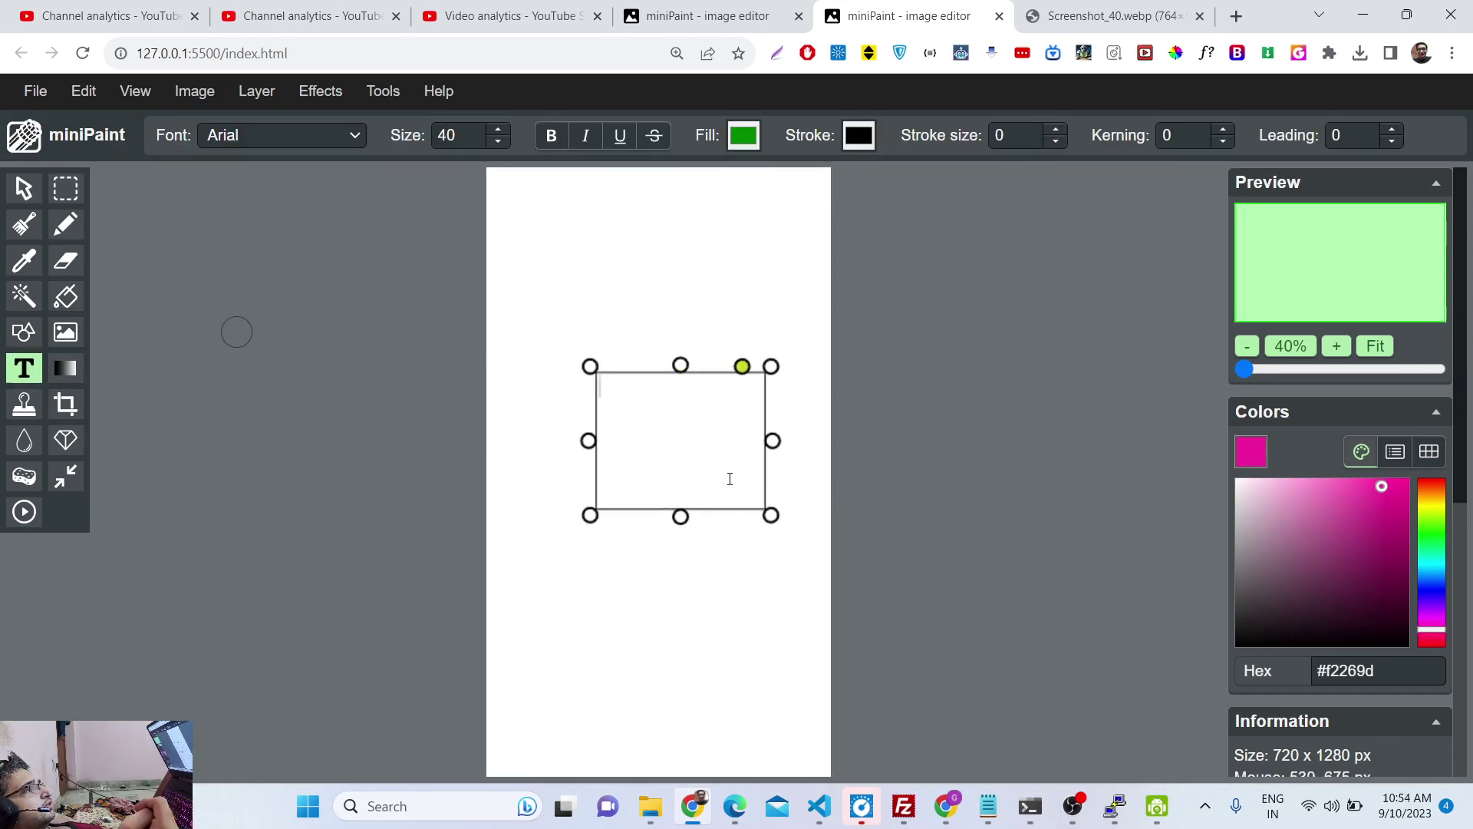
{"action": "mouse_move", "coordinate": [681, 364]}
{"action": "left_mouse_down"}
{"action": "mouse_move", "coordinate": [681, 382]}
{"action": "mouse_move", "coordinate": [681, 346]}
{"action": "left_mouse_up"}
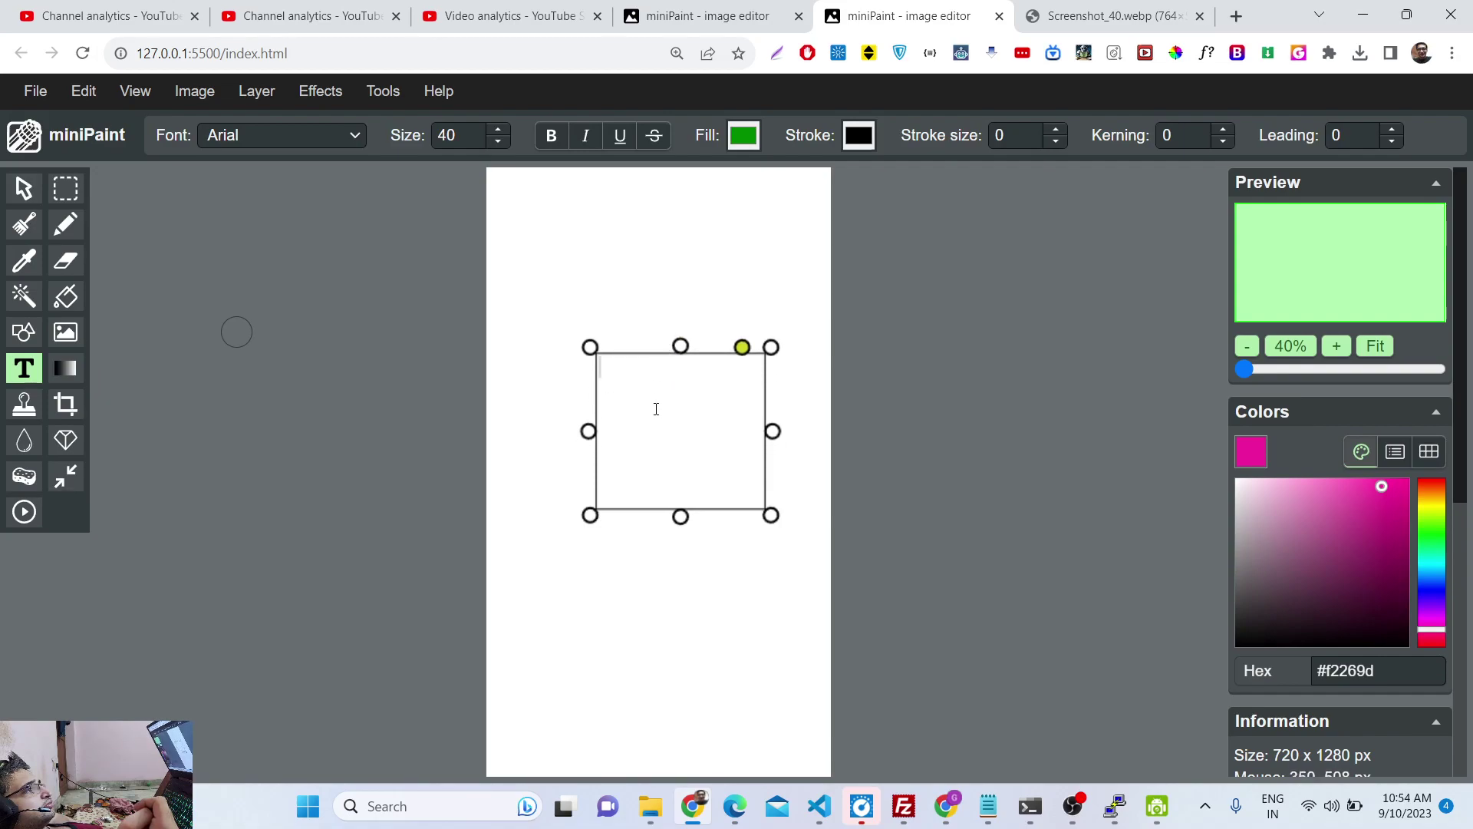
{"action": "type", "text": "dsfsdfsdf sf sd fsd f"}
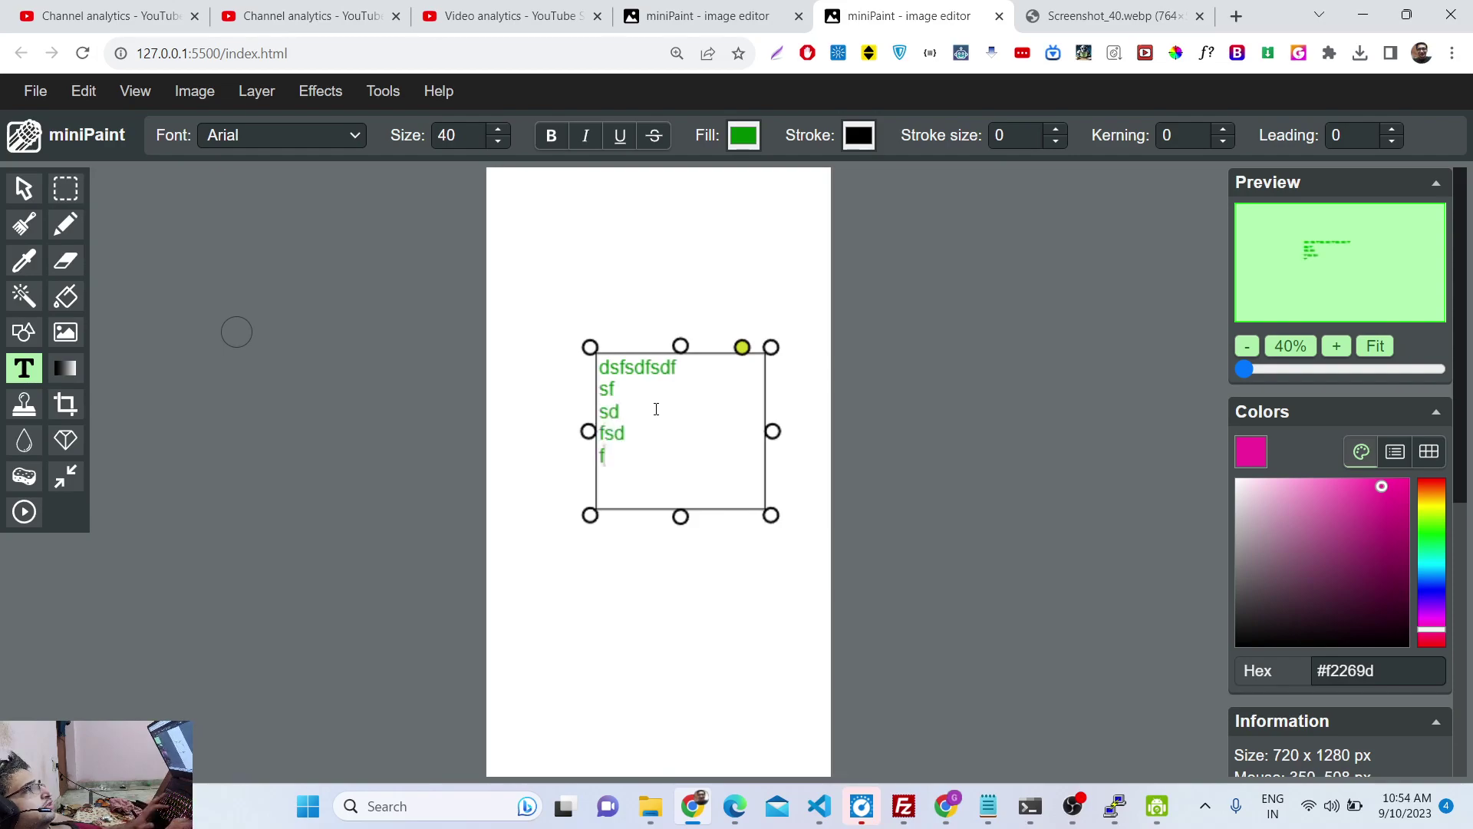
{"action": "type", "text": " sdf sd"}
{"action": "left_click_drag", "start_coordinate": [773, 516], "coordinate": [758, 570]}
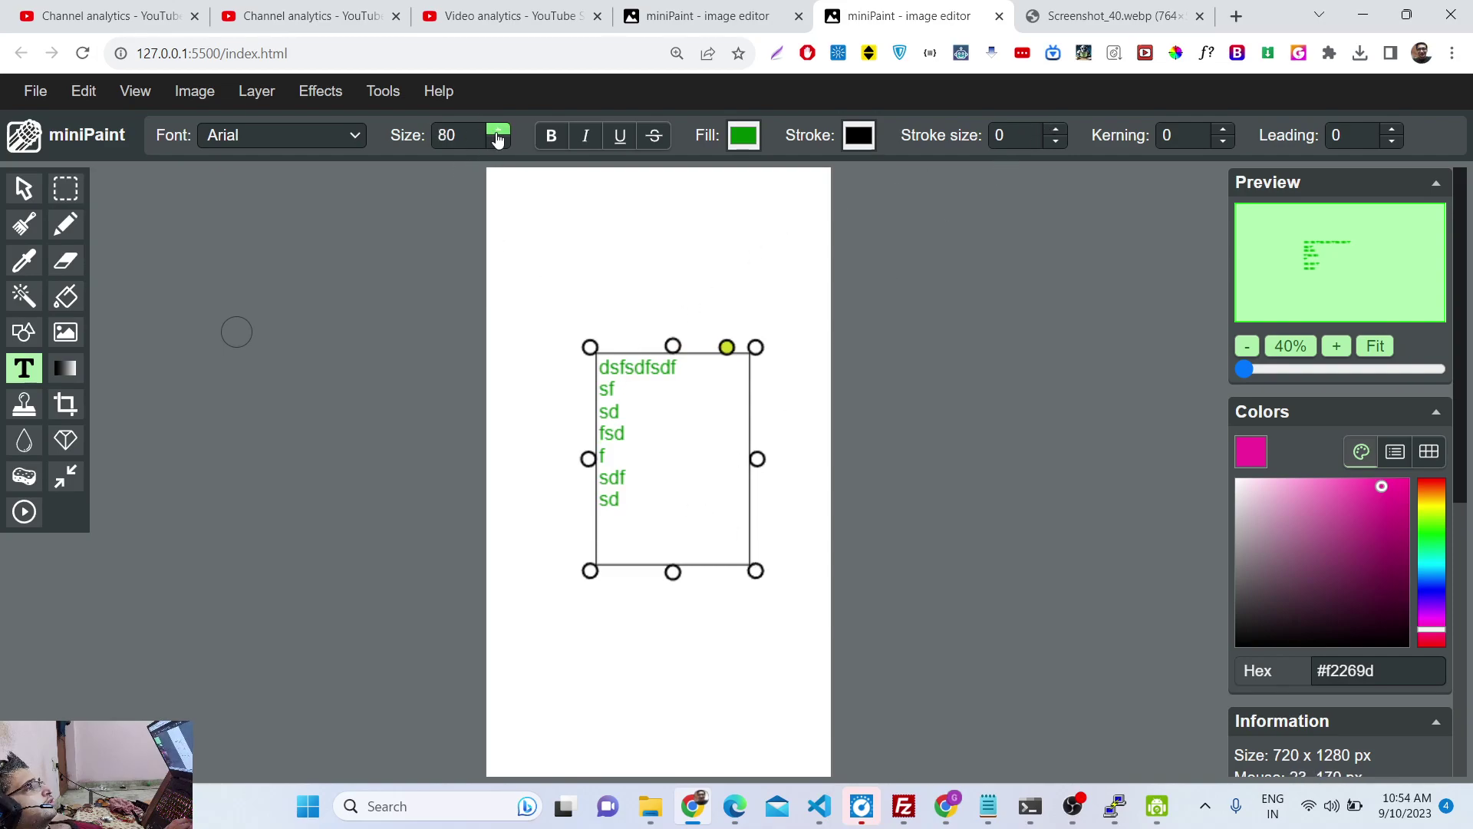
- Try to switch the text to the Poppins font at size 150 and replace it with "sdfsfsfsdfsdfsdf"
{"action": "left_click", "coordinate": [351, 146]}
{"action": "scroll", "coordinate": [312, 327], "scroll_direction": "down", "scroll_amount": 5}
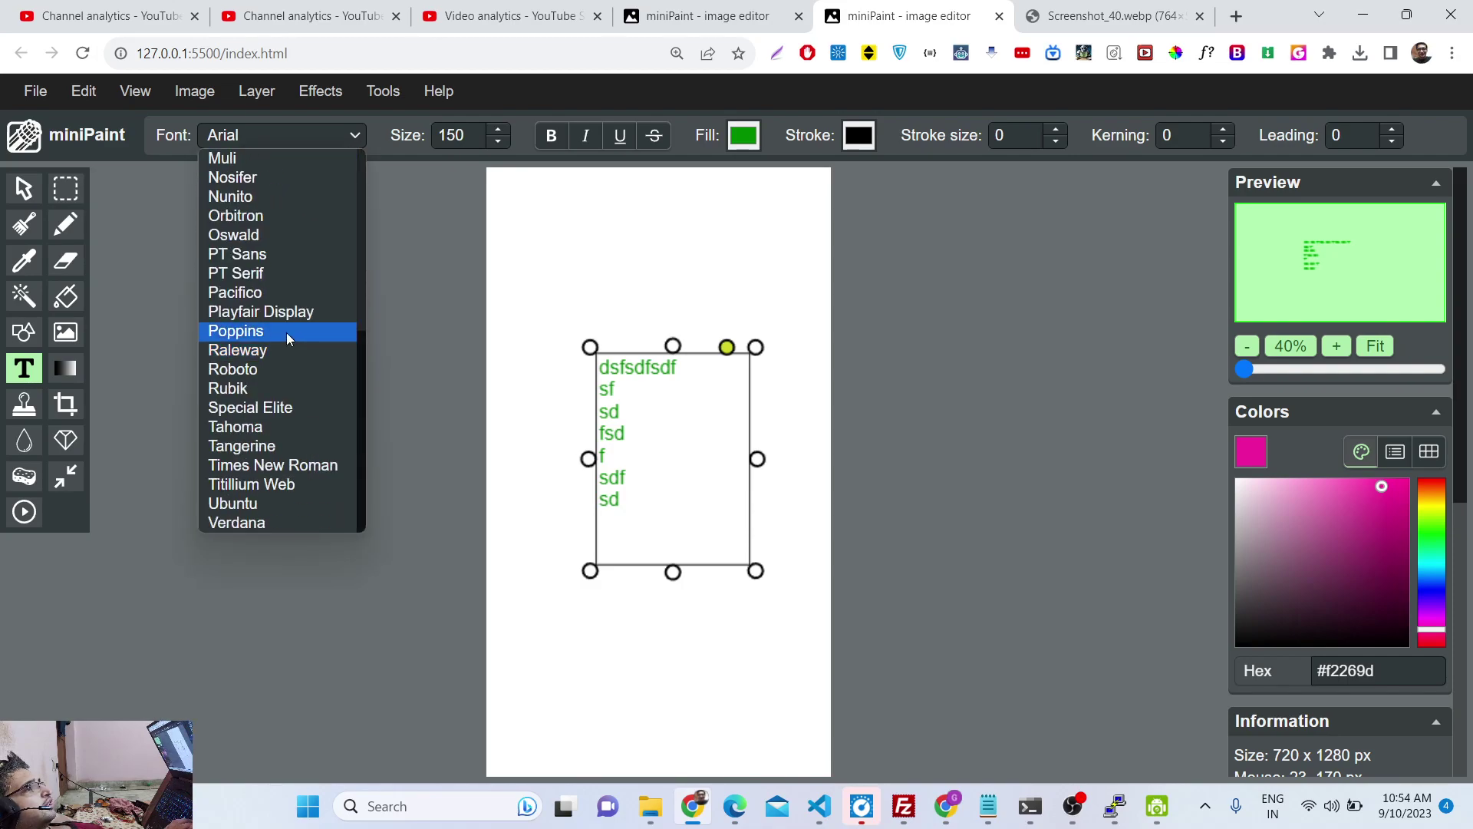
{"action": "left_click", "coordinate": [287, 333]}
{"action": "left_click_drag", "start_coordinate": [615, 495], "coordinate": [579, 351]}
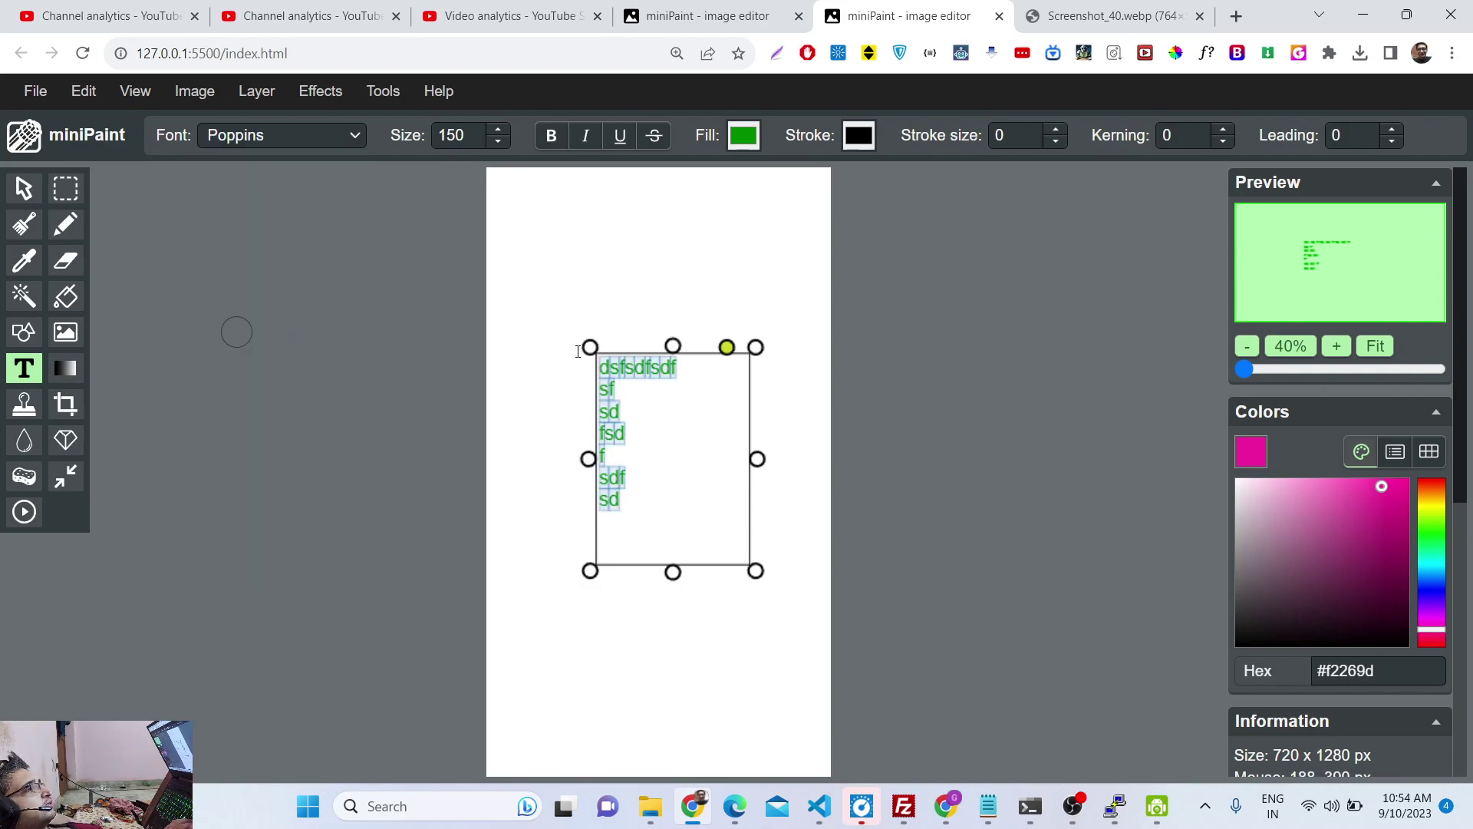
{"action": "type", "text": "sdfsfsdfsdfsdf"}
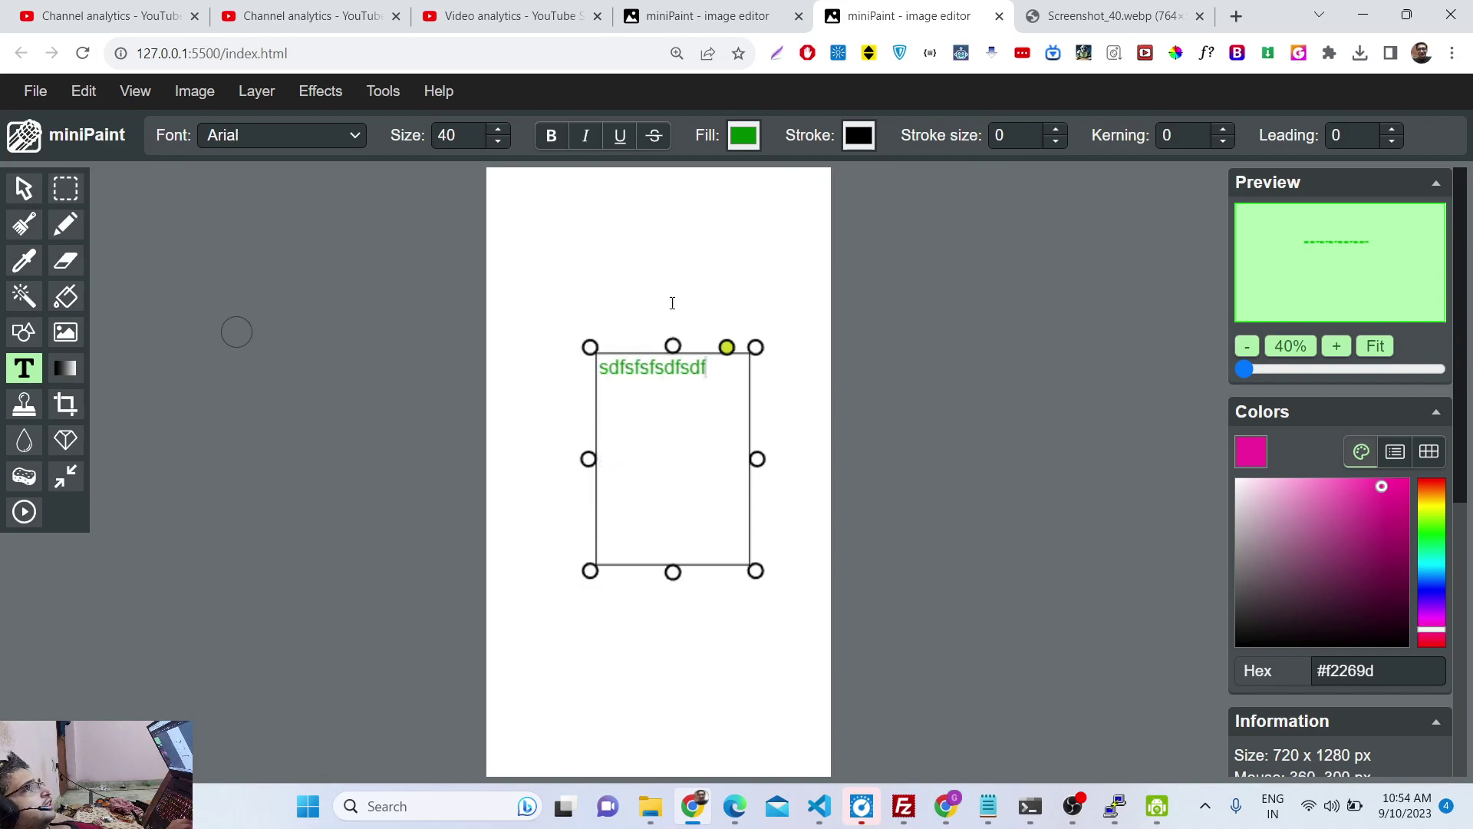
- Add a second text box above the first in the Monoton font with the lines "sdfsdfsdf", "sdf" and "sdfsdf"
{"action": "left_click", "coordinate": [284, 136]}
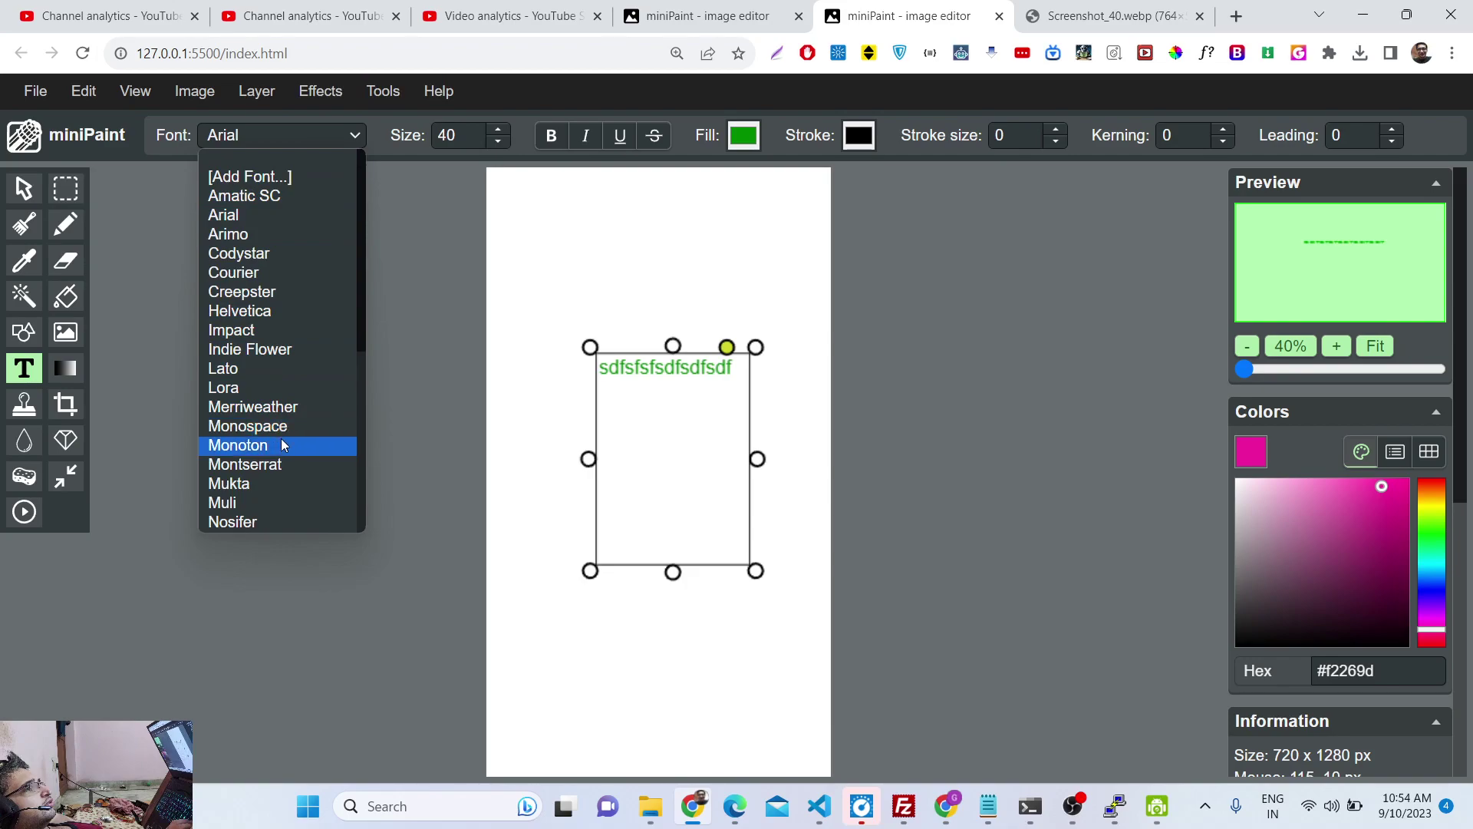
{"action": "left_click", "coordinate": [242, 445]}
{"action": "left_click", "coordinate": [601, 290]}
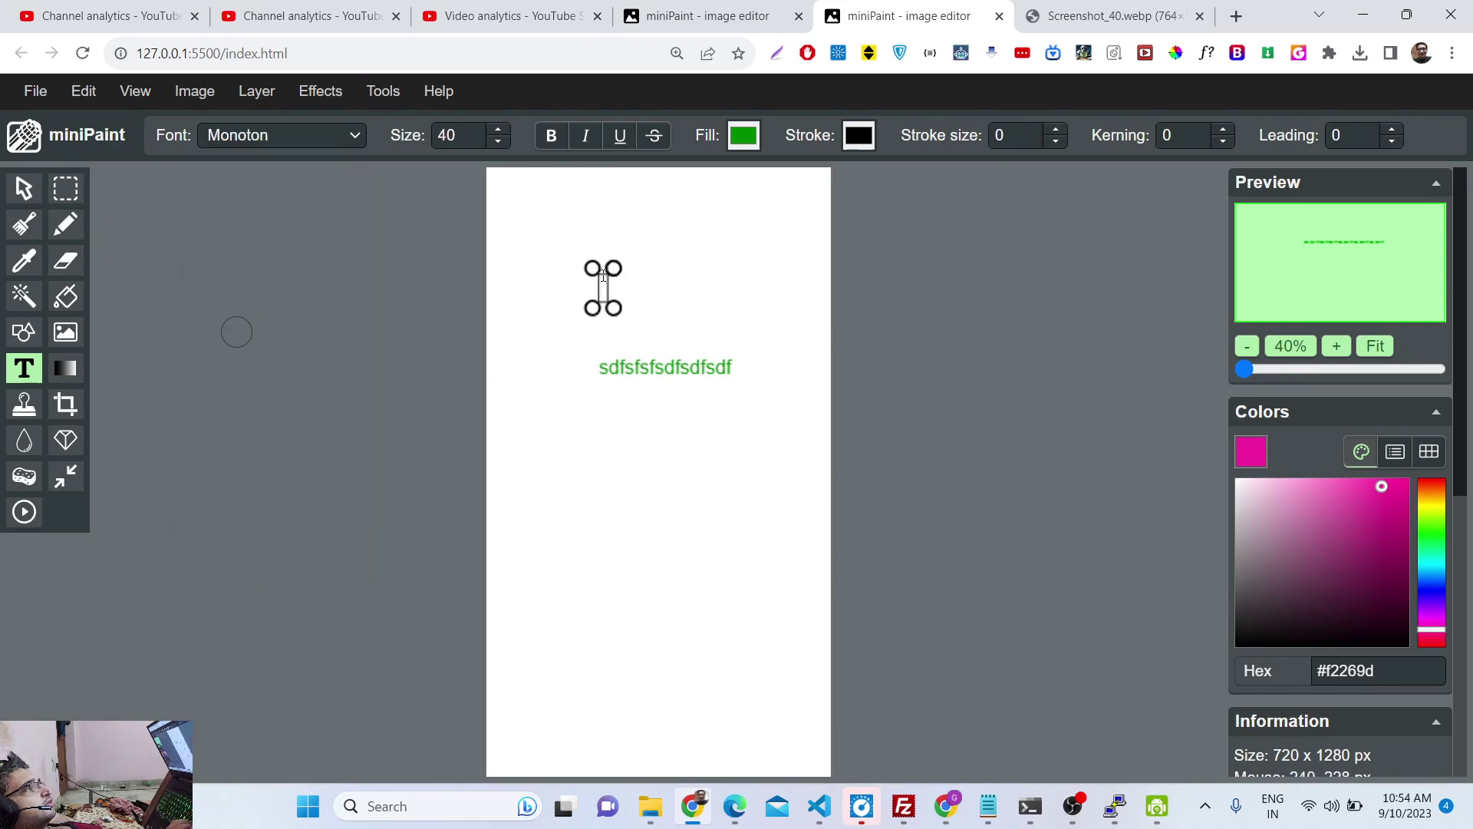
{"action": "left_click_drag", "start_coordinate": [611, 304], "coordinate": [737, 394]}
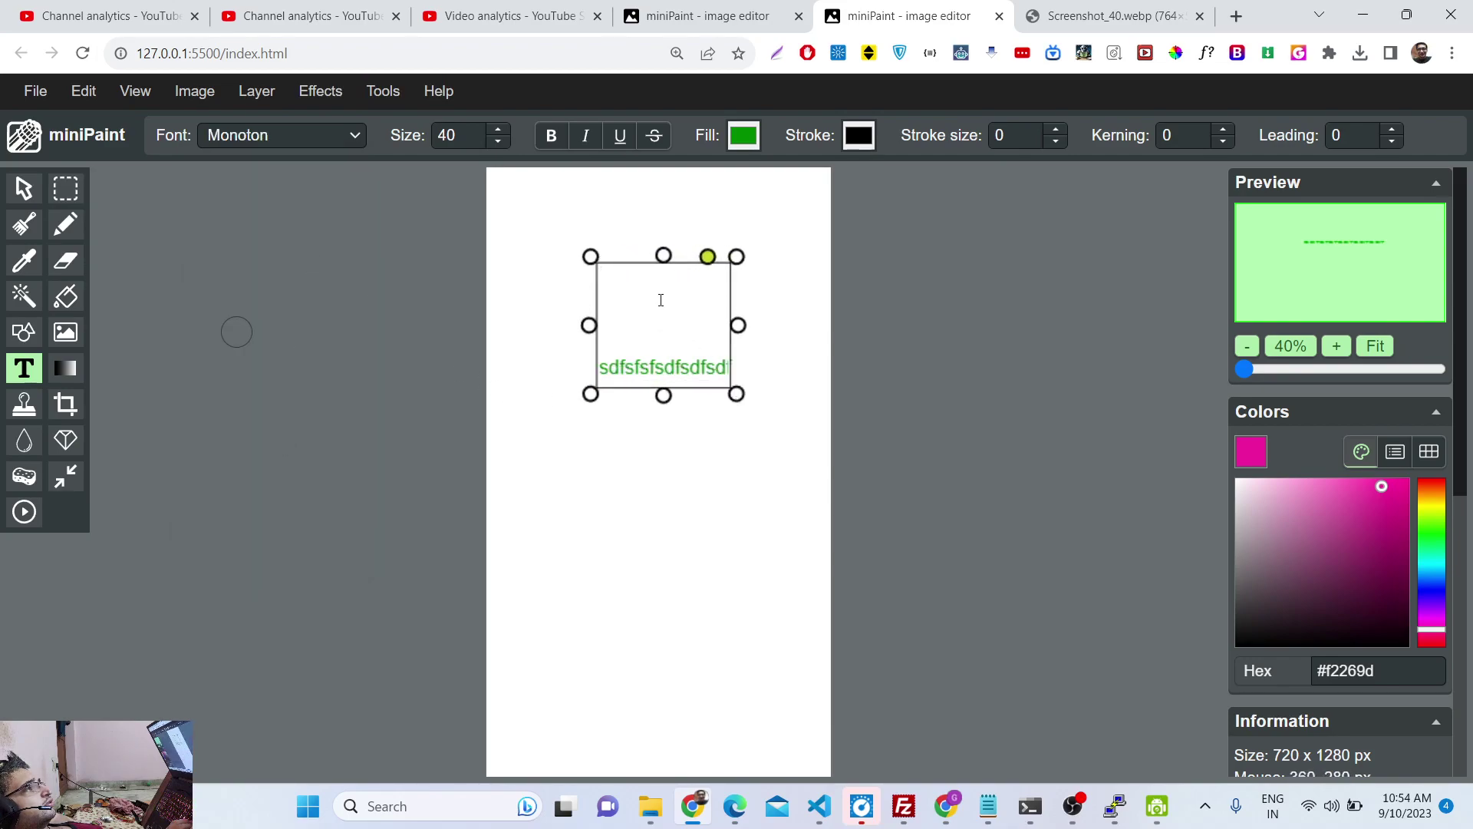
{"action": "type", "text": "sdfsdfsdf"}
{"action": "key", "text": "Return"}
{"action": "type", "text": "sdf"}
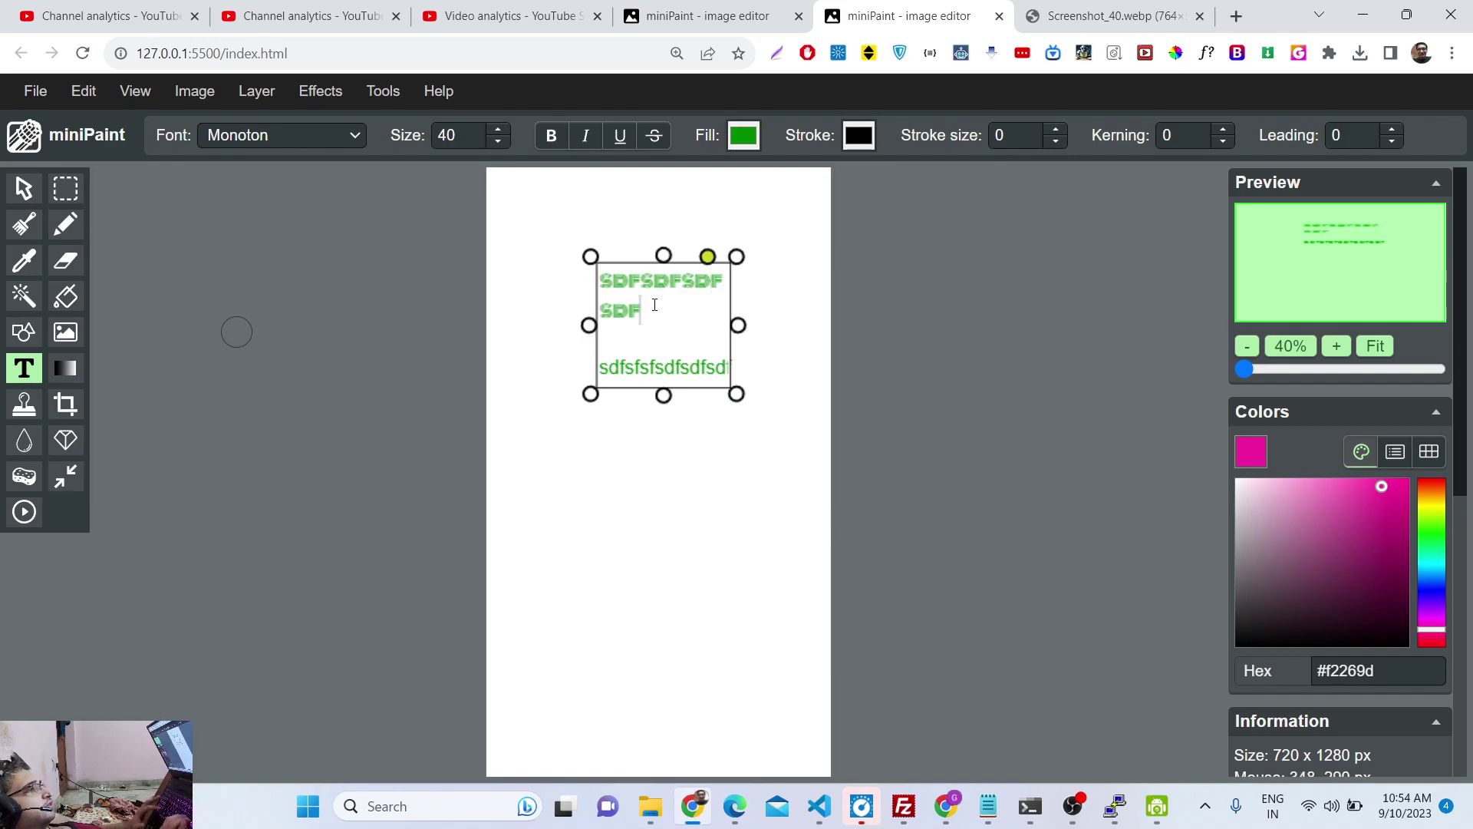
{"action": "key", "text": "Return"}
{"action": "type", "text": "sdfsdf"}
- Try to enlarge the Monoton text to size 100, widen and heighten its box, and replace its contents with "sdfsdfsdfsd"
{"action": "left_click", "coordinate": [496, 131]}
{"action": "left_click", "coordinate": [496, 132]}
{"action": "left_click", "coordinate": [496, 132]}
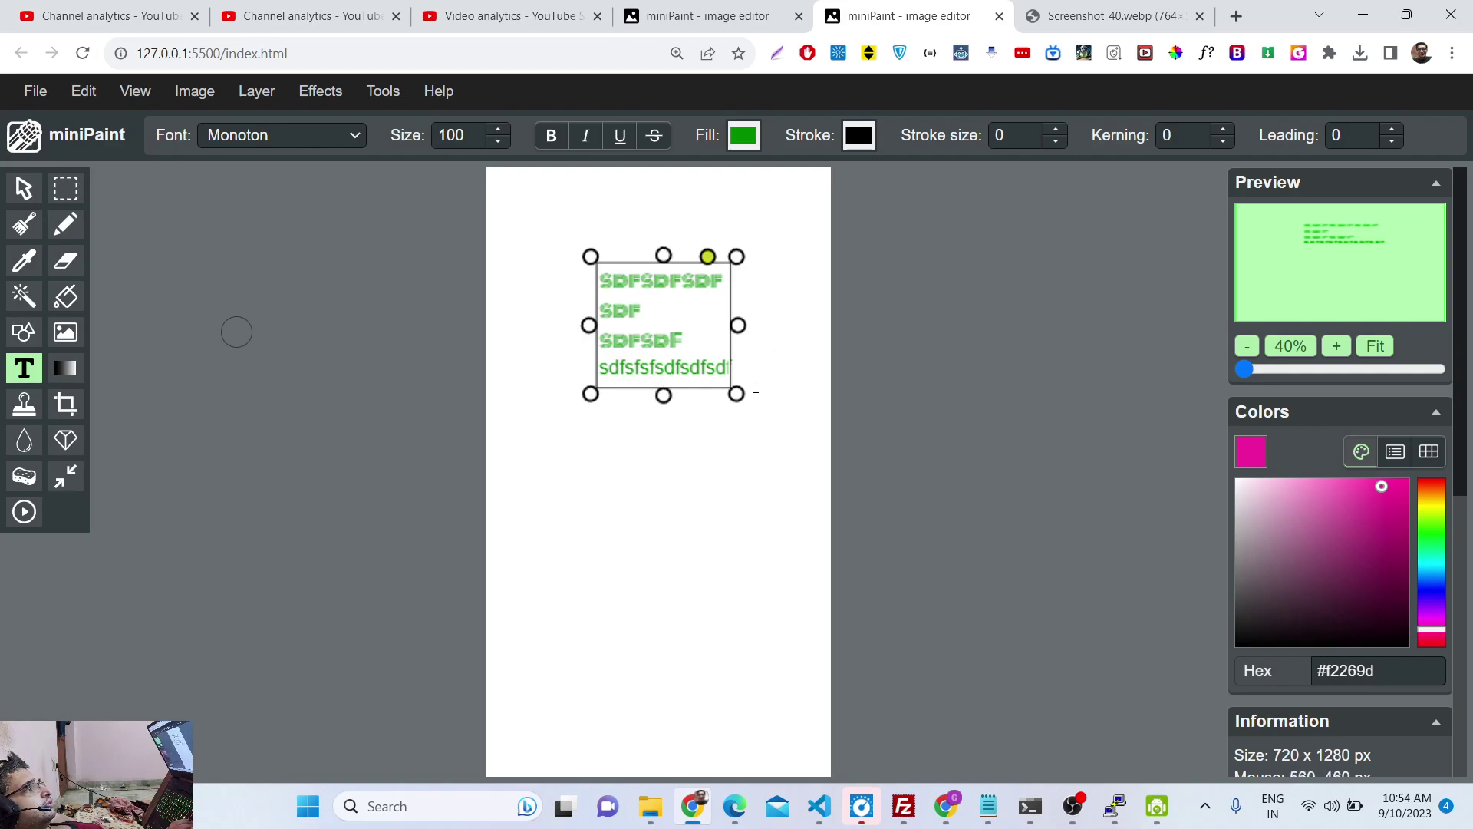
{"action": "left_click_drag", "start_coordinate": [735, 394], "coordinate": [827, 568]}
{"action": "left_click_drag", "start_coordinate": [682, 311], "coordinate": [600, 291]}
{"action": "type", "text": "sdfsdfsdfsd"}
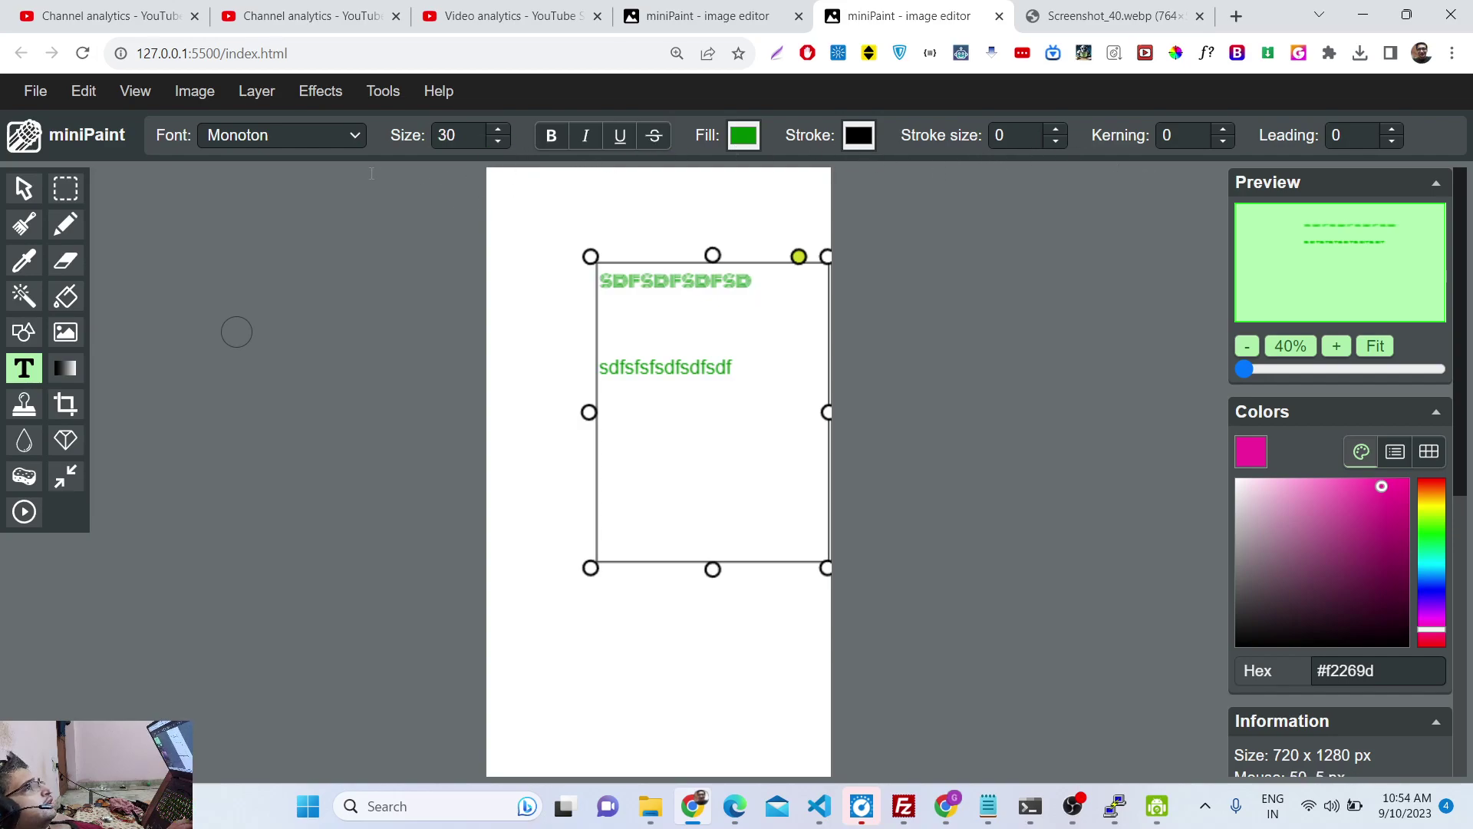
- Scribble freehand with the Pencil across the top of the canvas and draw a tall hexagon below the text
{"action": "left_click", "coordinate": [65, 224]}
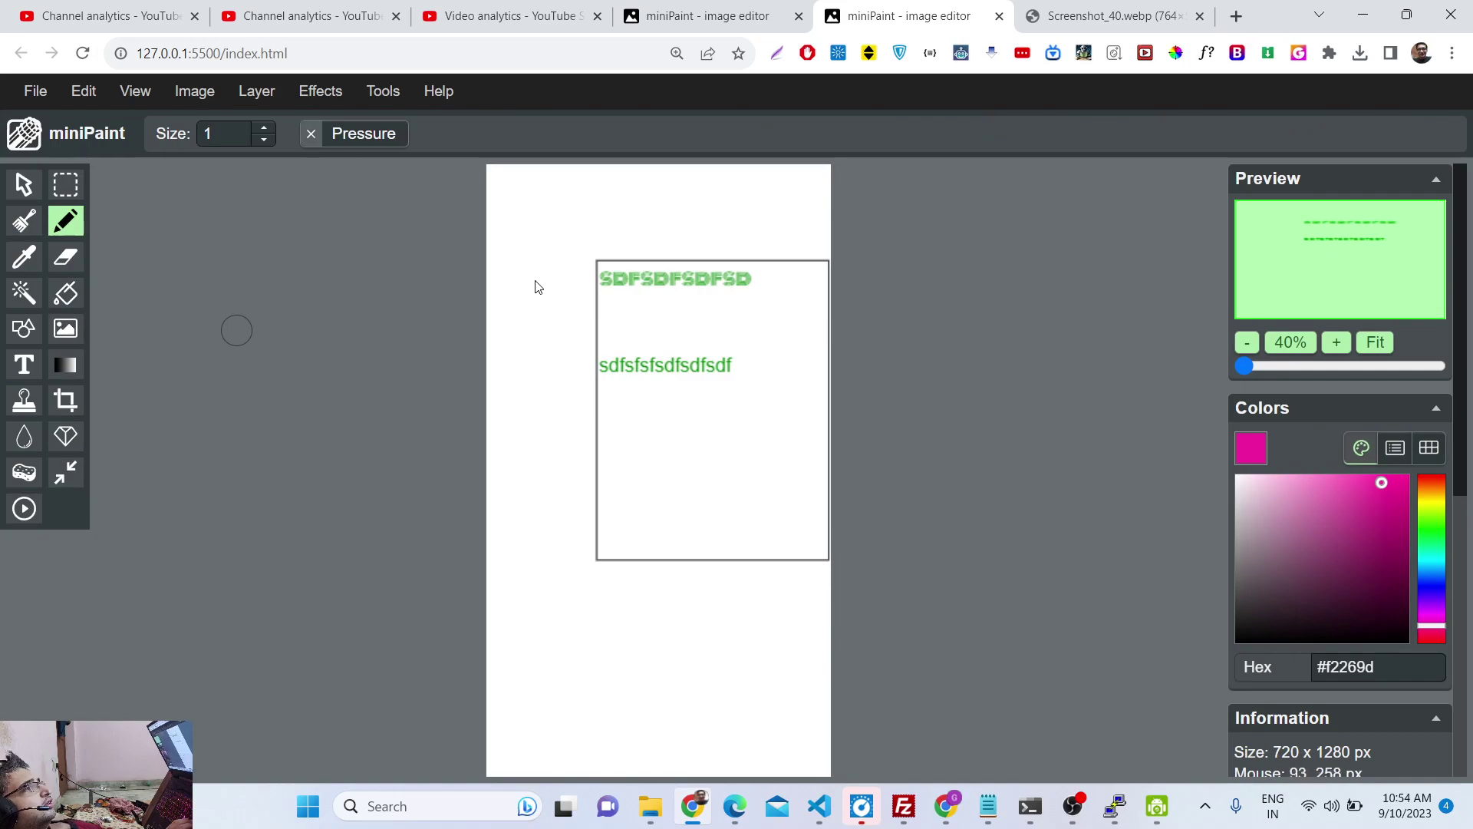
{"action": "mouse_move", "coordinate": [541, 205]}
{"action": "left_mouse_down"}
{"action": "mouse_move", "coordinate": [543, 256]}
{"action": "mouse_move", "coordinate": [569, 237]}
{"action": "mouse_move", "coordinate": [744, 256]}
{"action": "mouse_move", "coordinate": [569, 296]}
{"action": "left_mouse_up"}
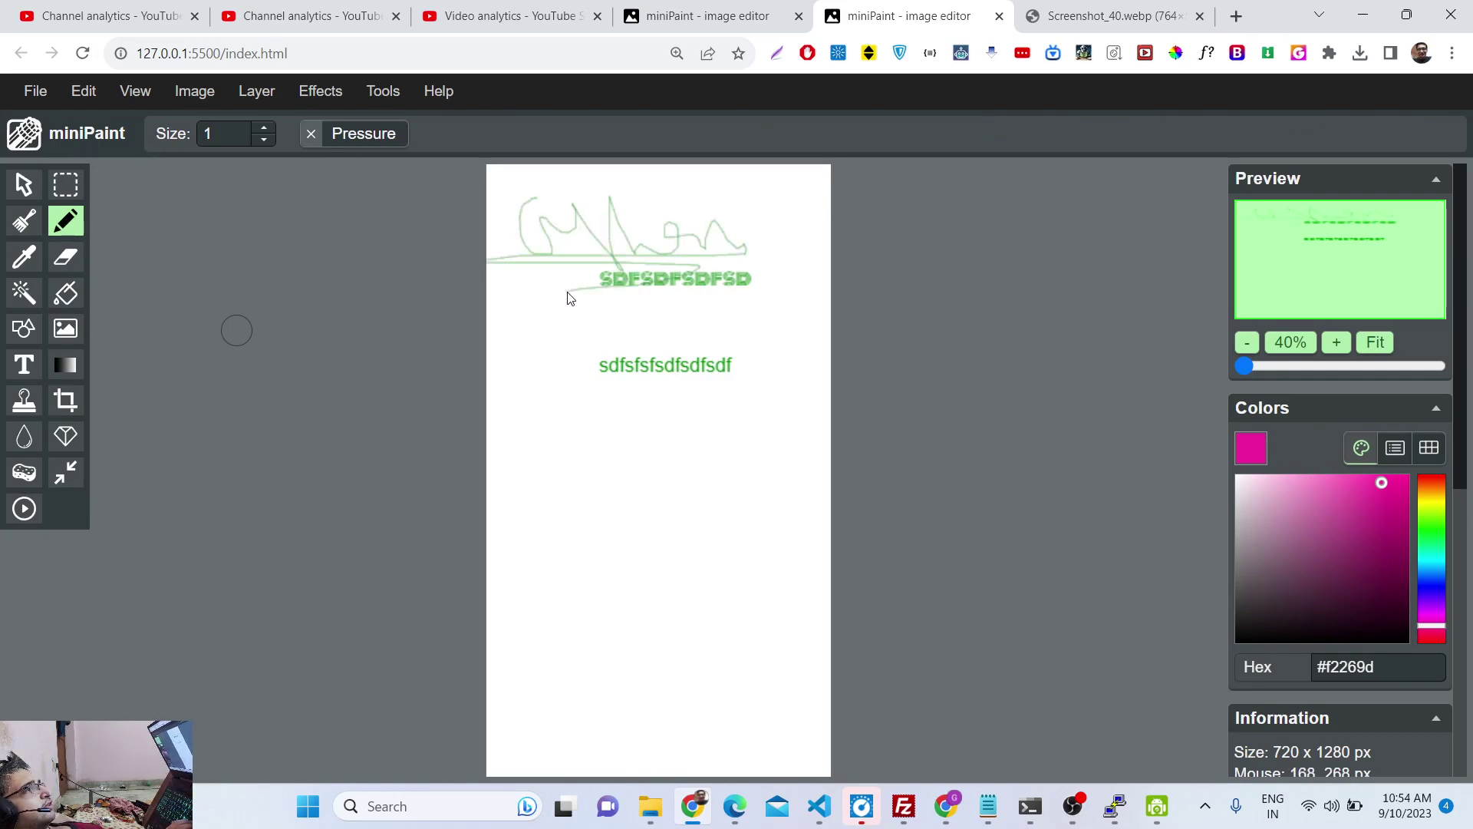
{"action": "left_click", "coordinate": [25, 335]}
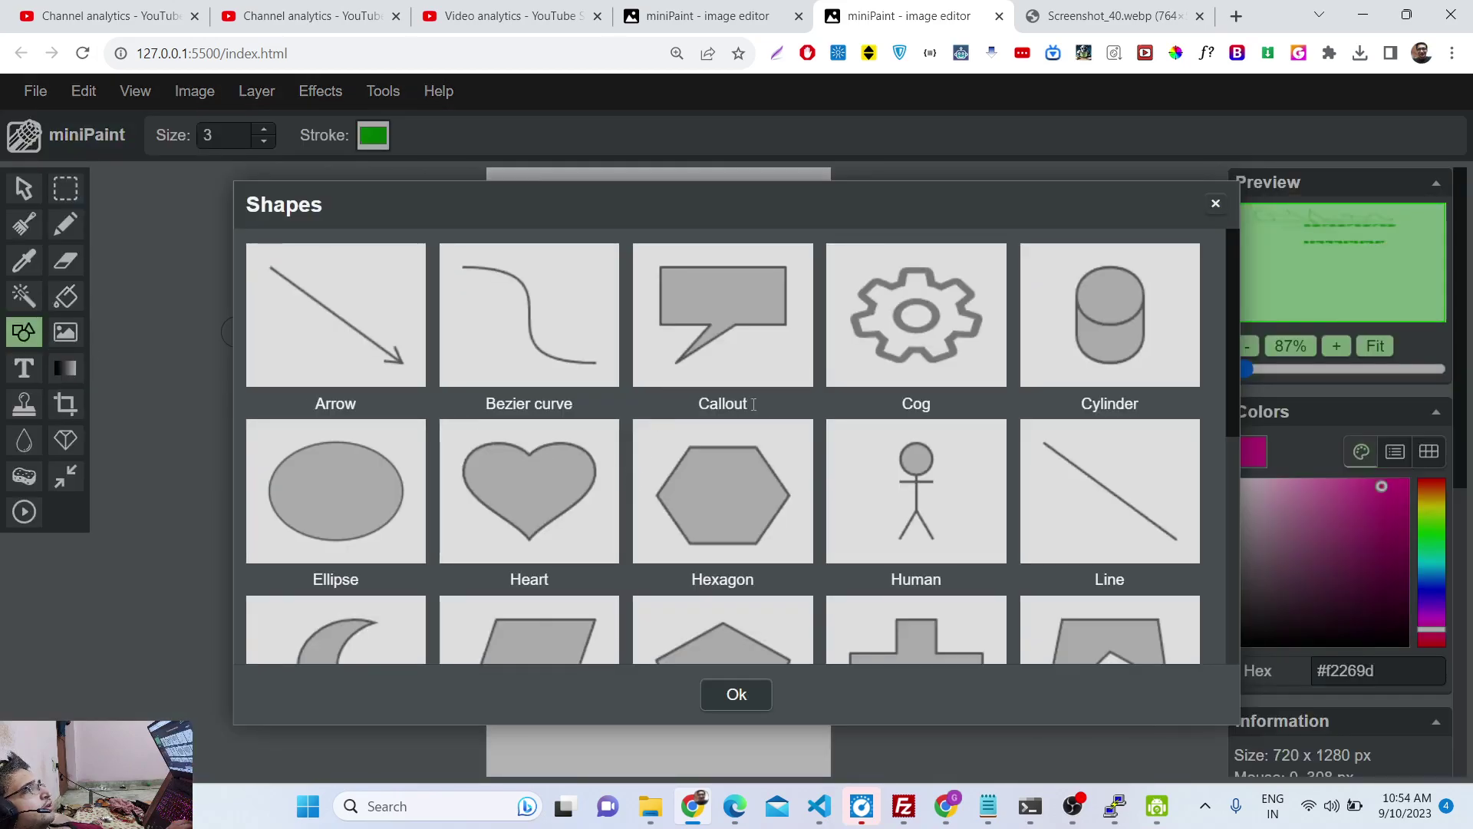
{"action": "left_click", "coordinate": [722, 493]}
{"action": "left_click_drag", "start_coordinate": [576, 398], "coordinate": [696, 598]}
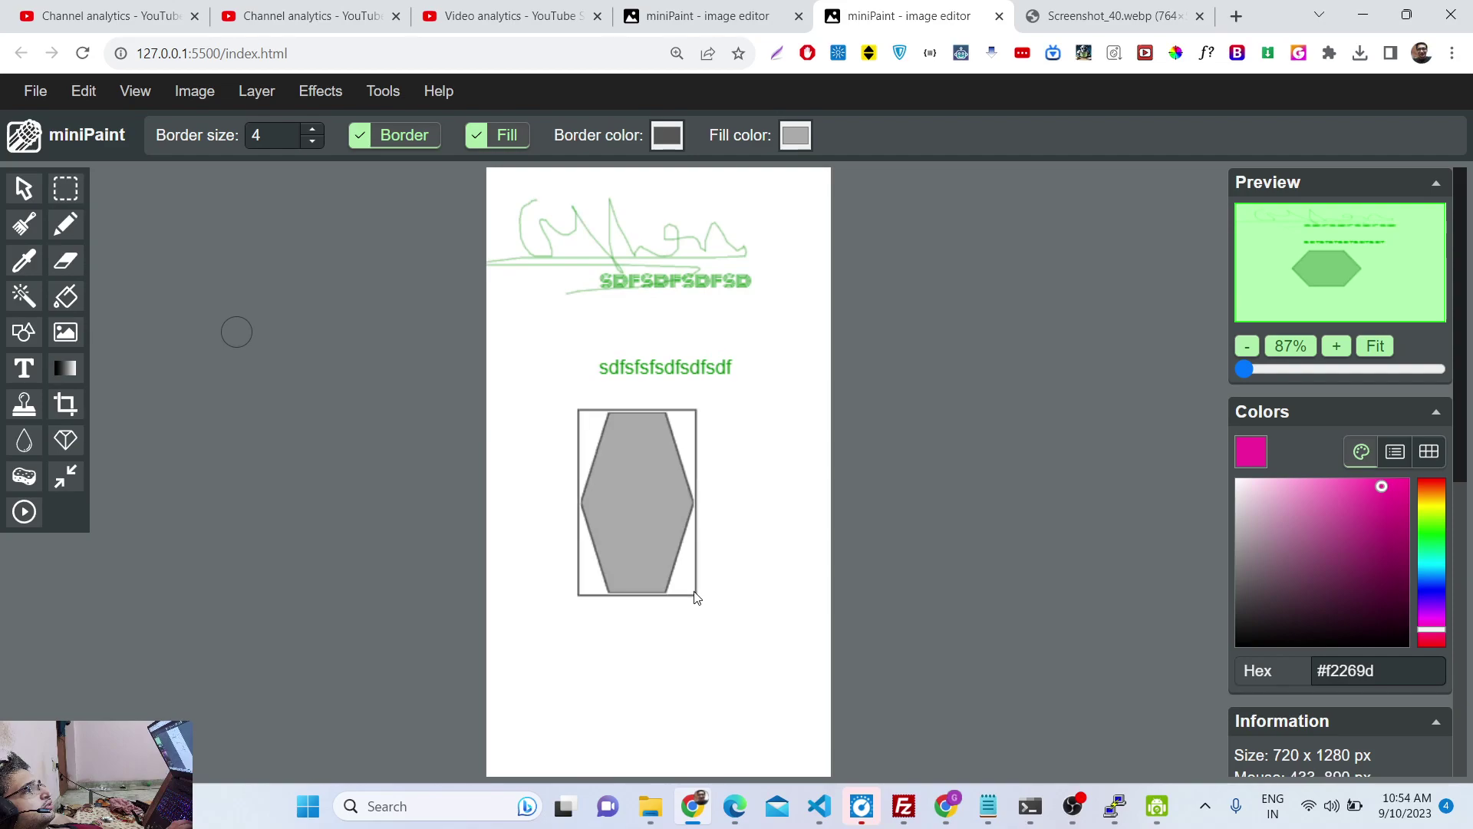
- Try the Clone tool at size 30 on the hexagon and activate the Animation tool
{"action": "left_click", "coordinate": [37, 420]}
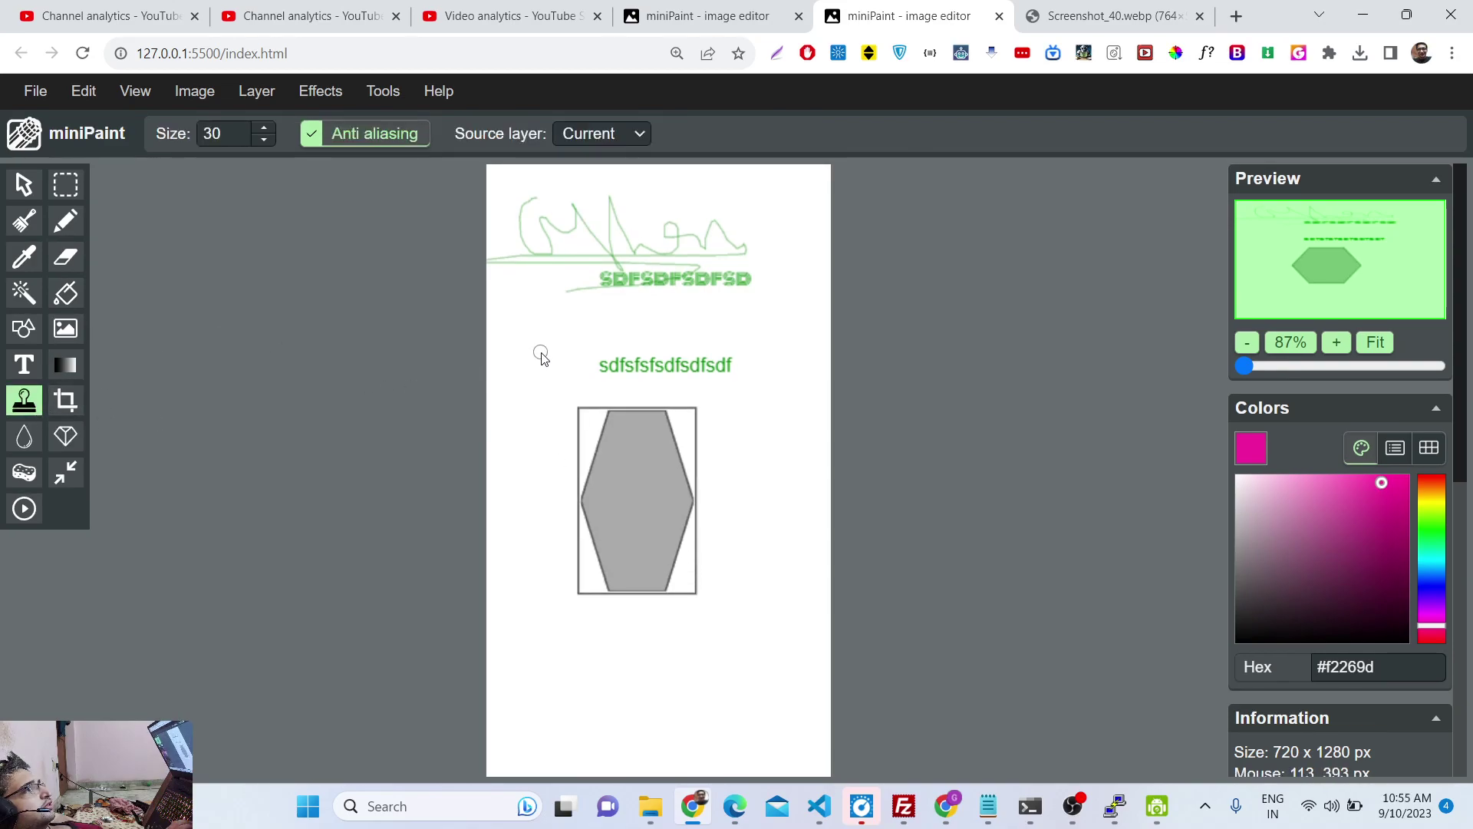
{"action": "left_click", "coordinate": [632, 421]}
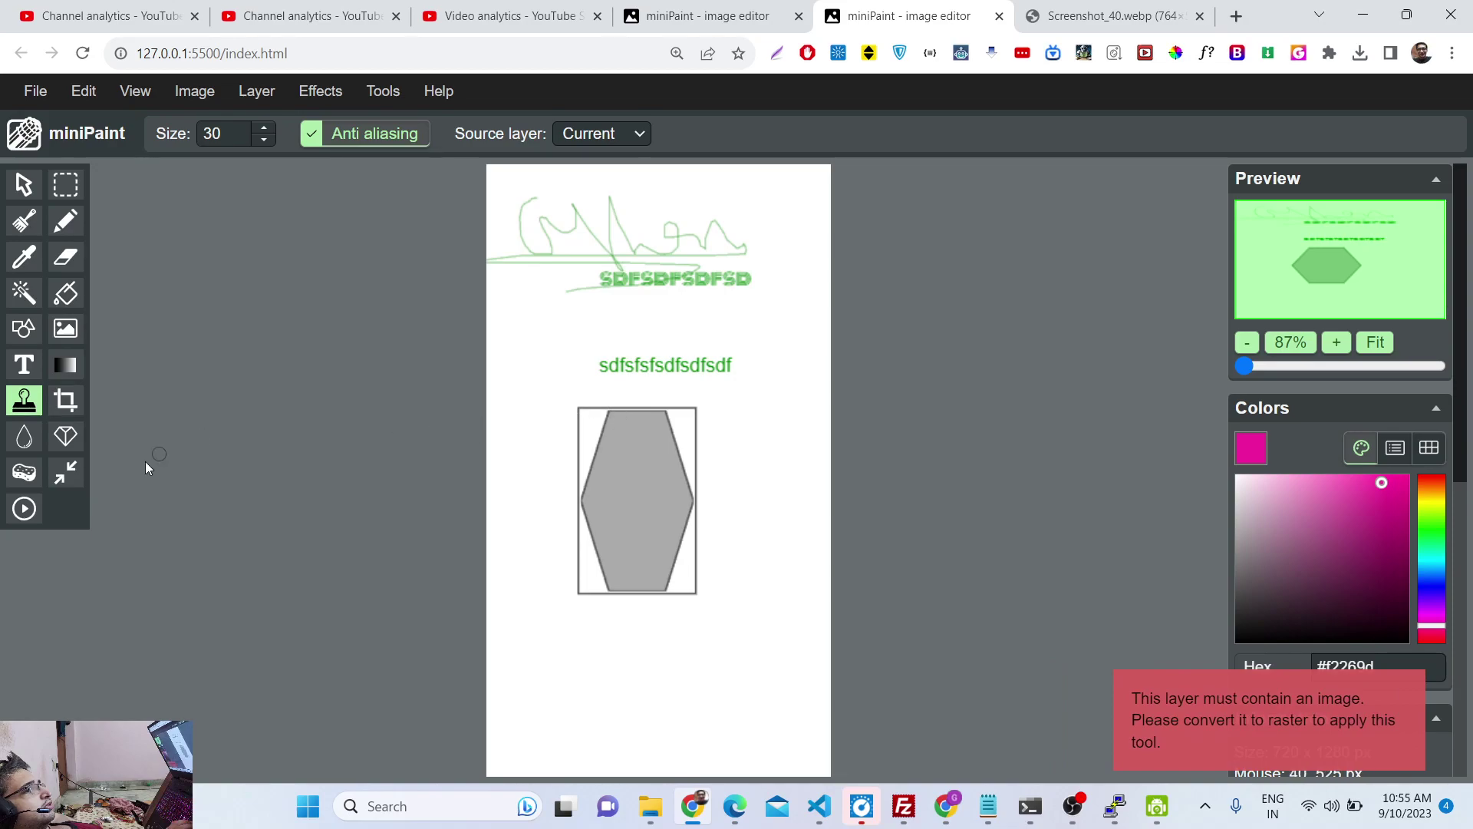
{"action": "left_click", "coordinate": [29, 509]}
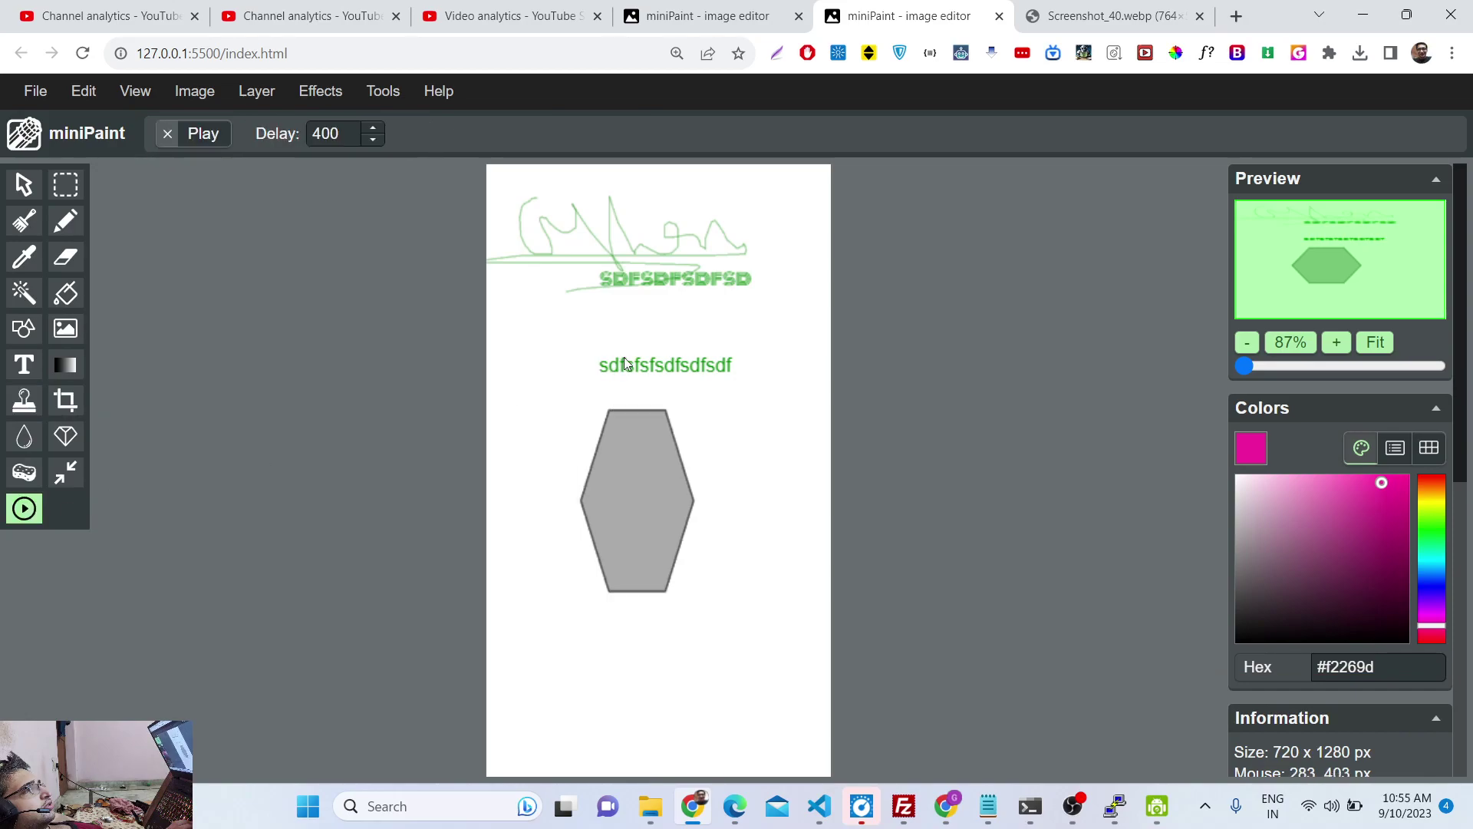
- Sample a color beside the hexagon with the color picker tool and set the current color to light red #ea6767
{"action": "mouse_move", "coordinate": [1245, 366]}
{"action": "left_mouse_down"}
{"action": "mouse_move", "coordinate": [1342, 363]}
{"action": "mouse_move", "coordinate": [1236, 367]}
{"action": "left_mouse_up"}
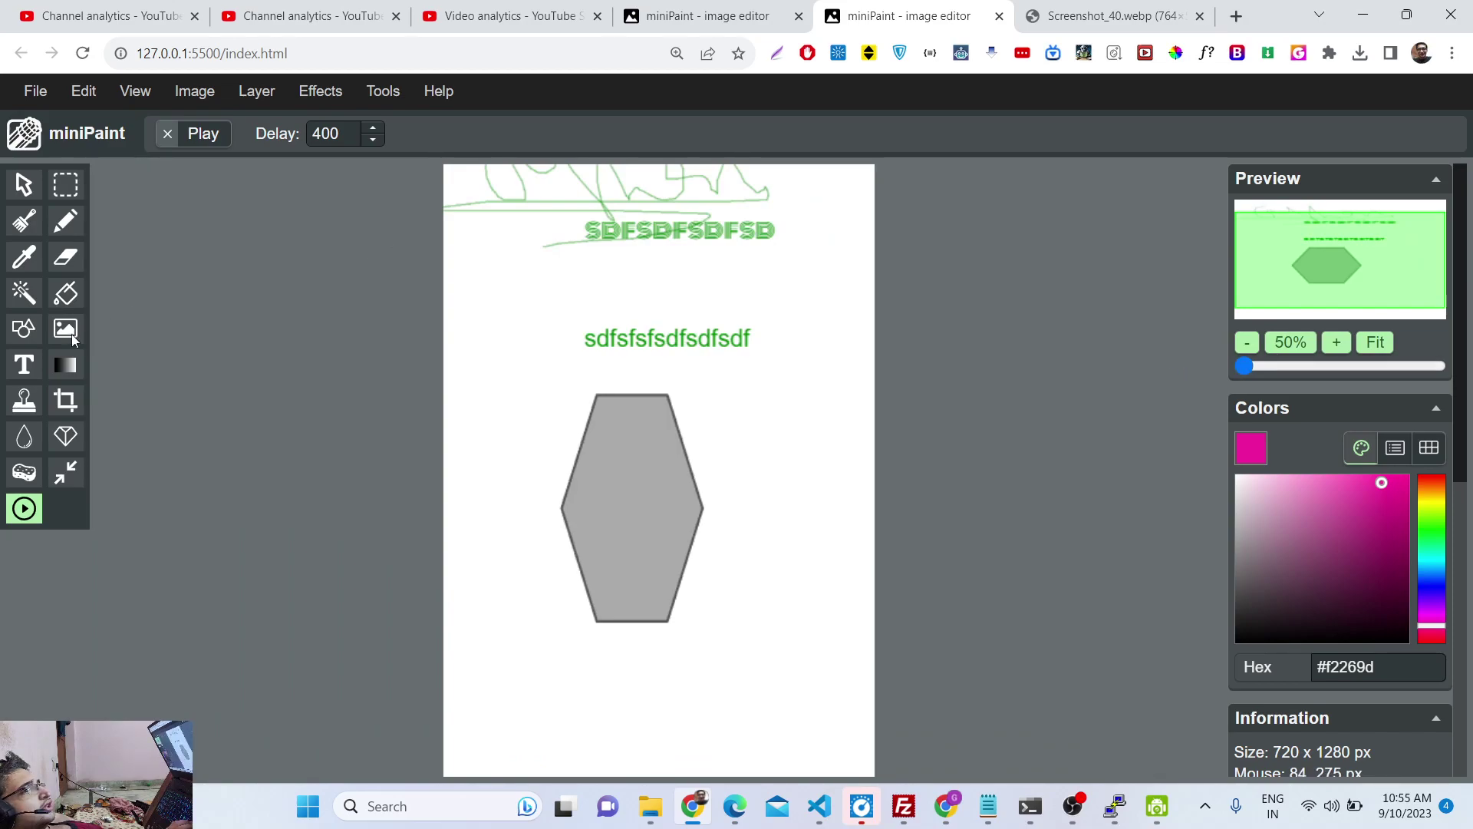
{"action": "left_click", "coordinate": [22, 256]}
{"action": "left_click", "coordinate": [707, 386]}
{"action": "left_click_drag", "start_coordinate": [707, 386], "coordinate": [693, 426]}
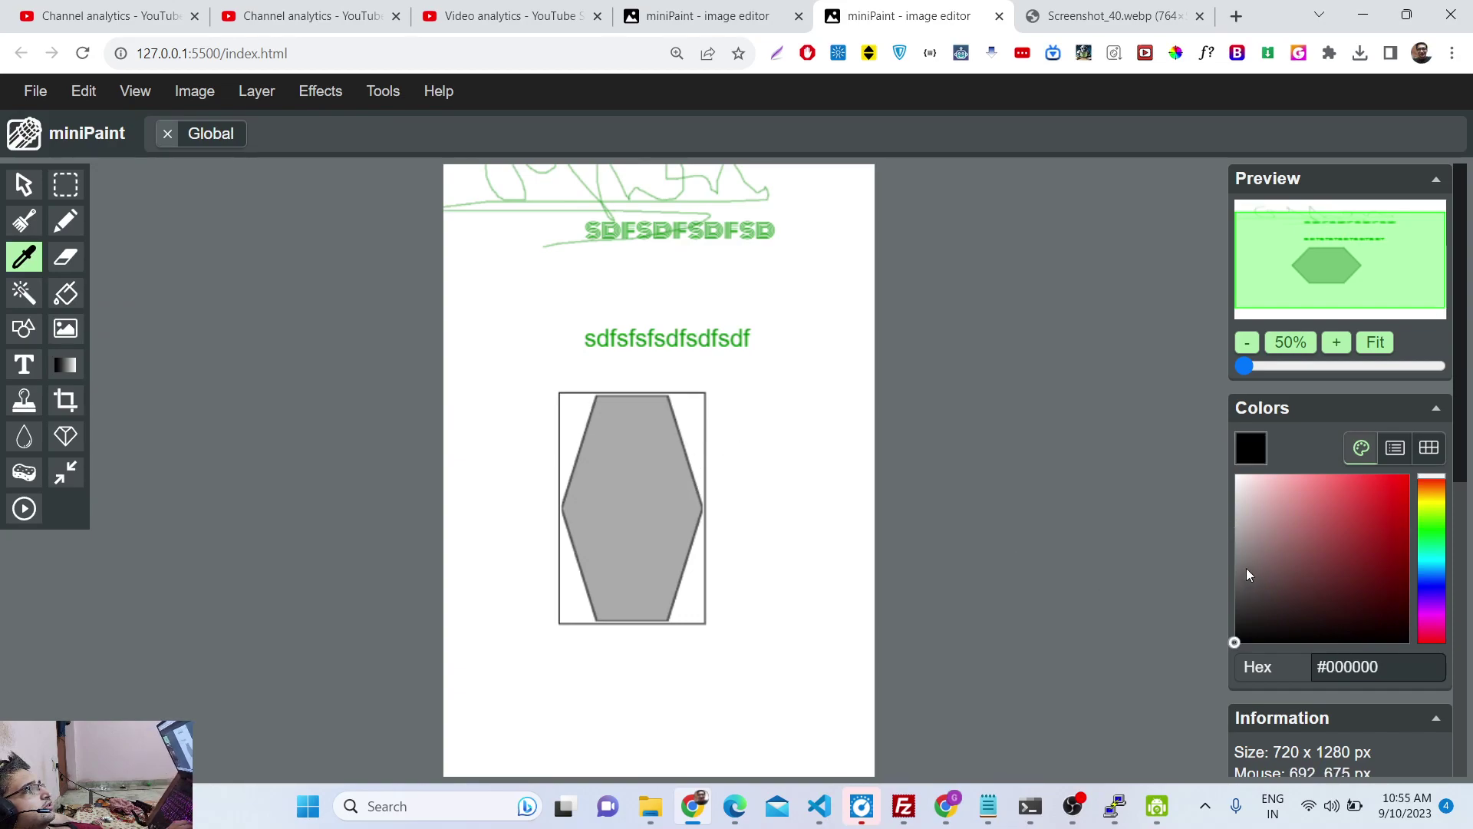
{"action": "left_click_drag", "start_coordinate": [1245, 569], "coordinate": [1332, 487]}
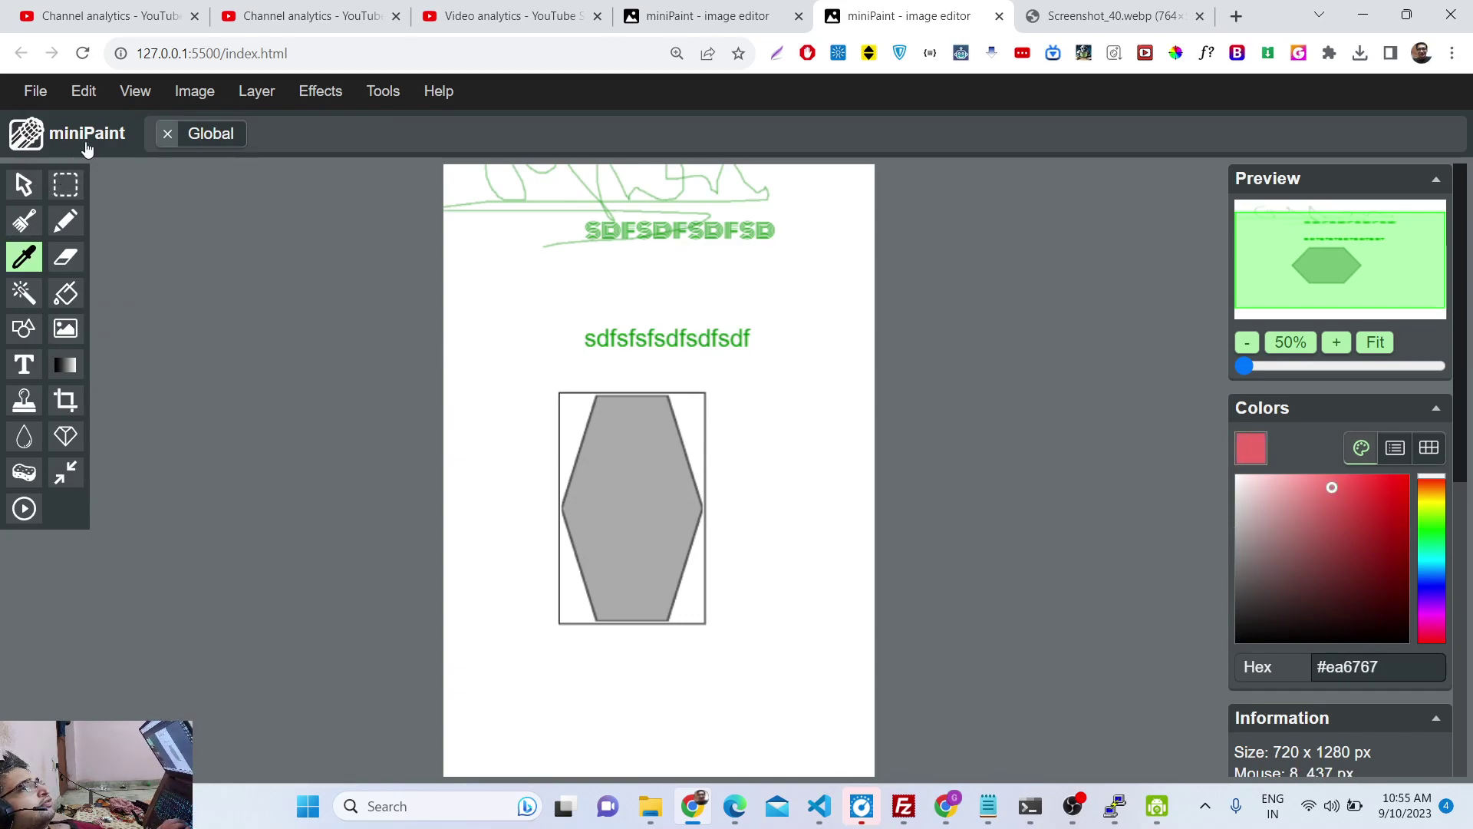
- Zoom the canvas to fit the window
{"action": "left_click", "coordinate": [121, 93]}
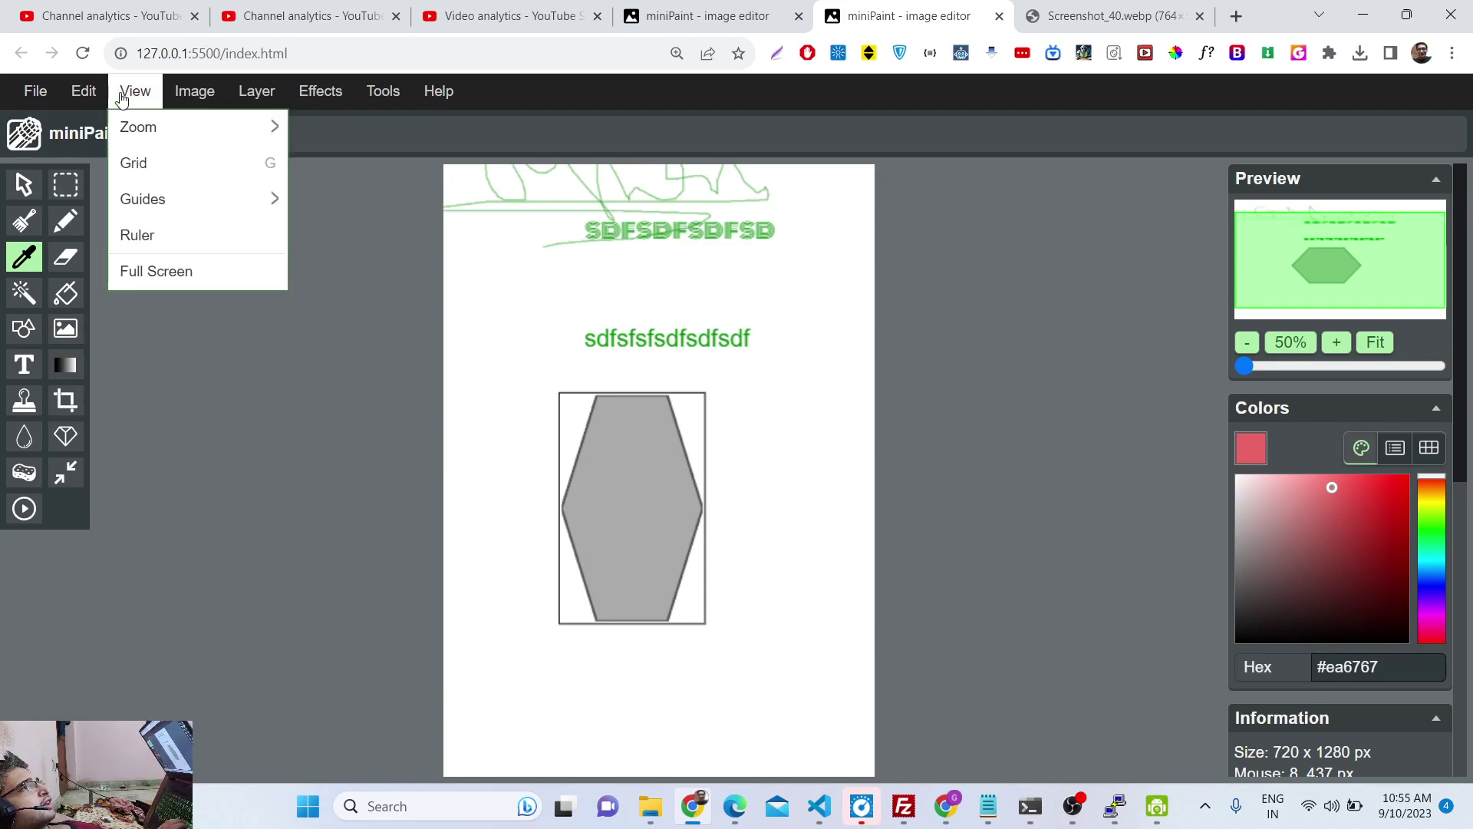
{"action": "left_click", "coordinate": [226, 134]}
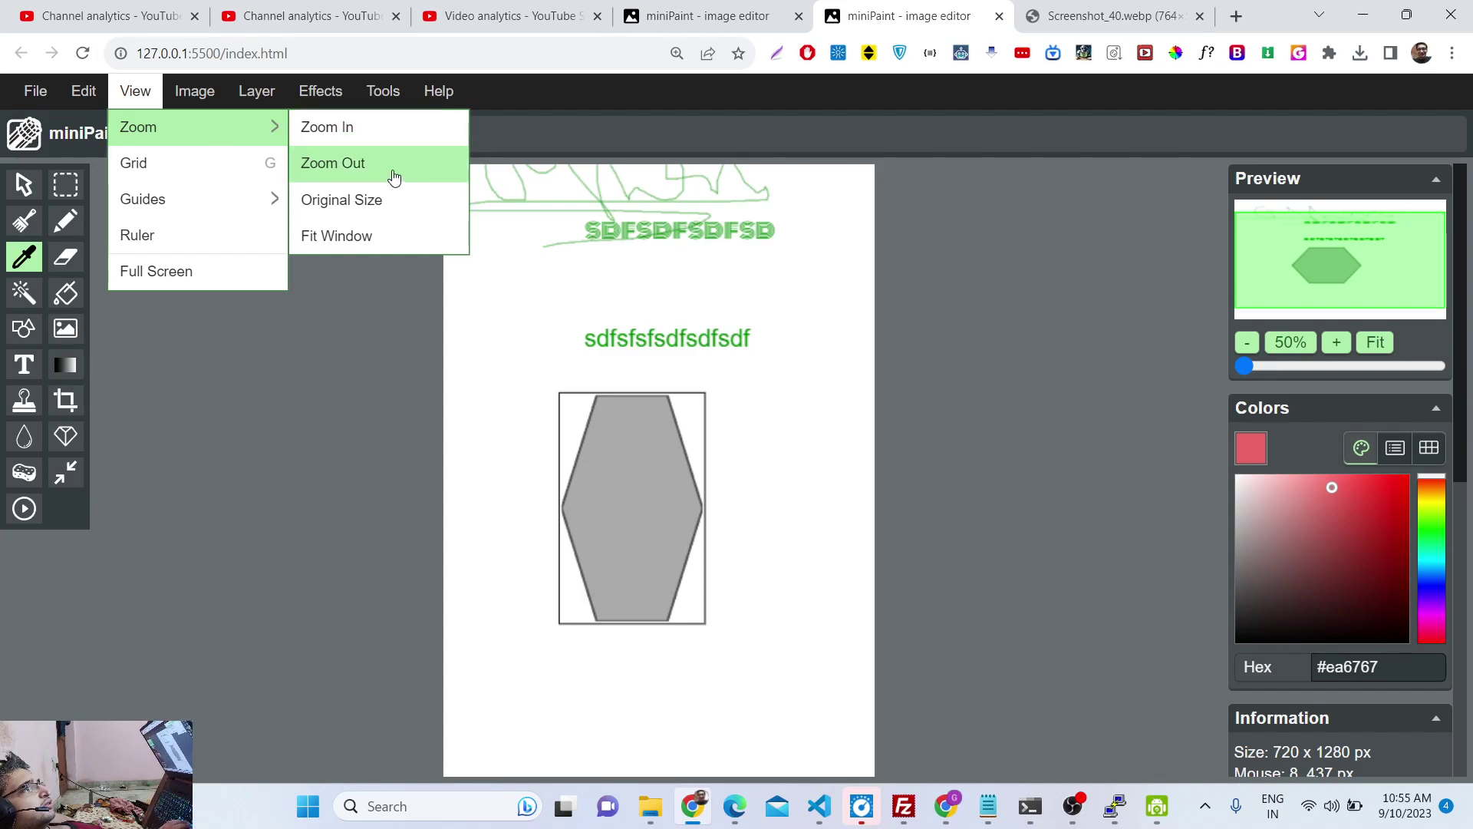
{"action": "left_click", "coordinate": [391, 236]}
- Reload the editor page and discard the current drawing
{"action": "left_click", "coordinate": [201, 105]}
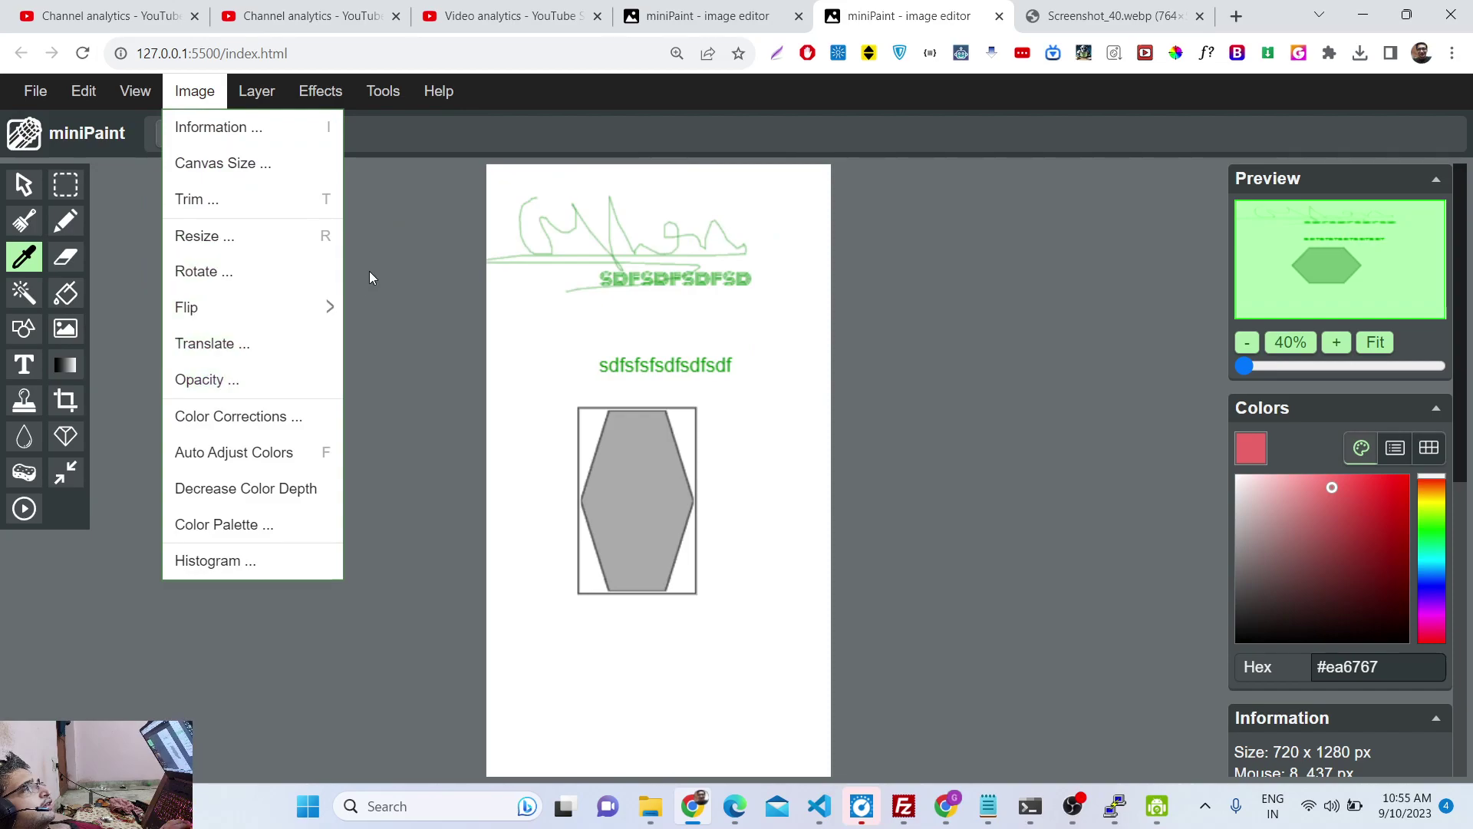
{"action": "left_click", "coordinate": [82, 53]}
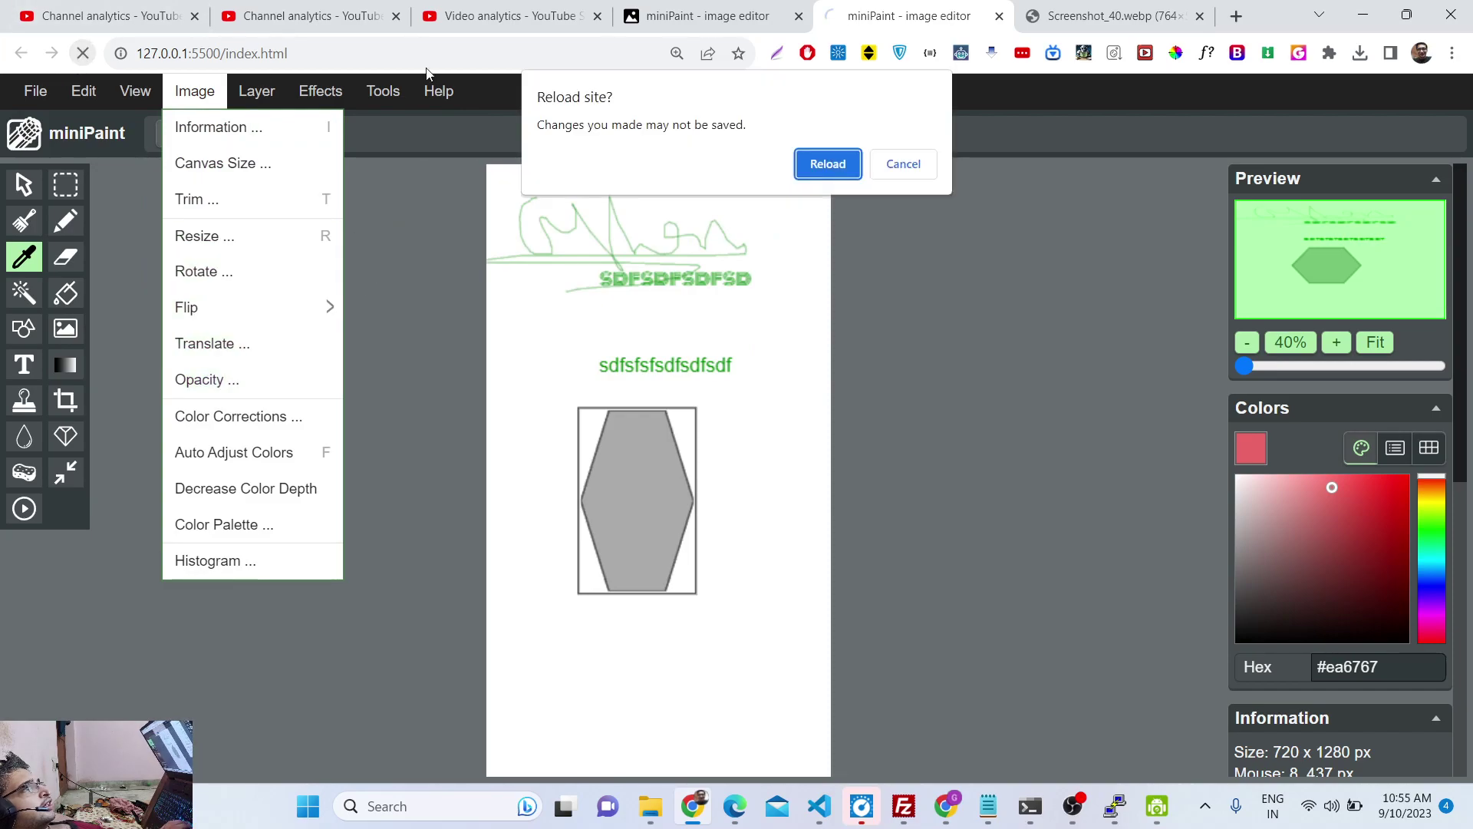
{"action": "left_click", "coordinate": [807, 167]}
- Open the portrait photo of the man wearing a headset from the Lightshot folder
{"action": "left_click", "coordinate": [35, 91]}
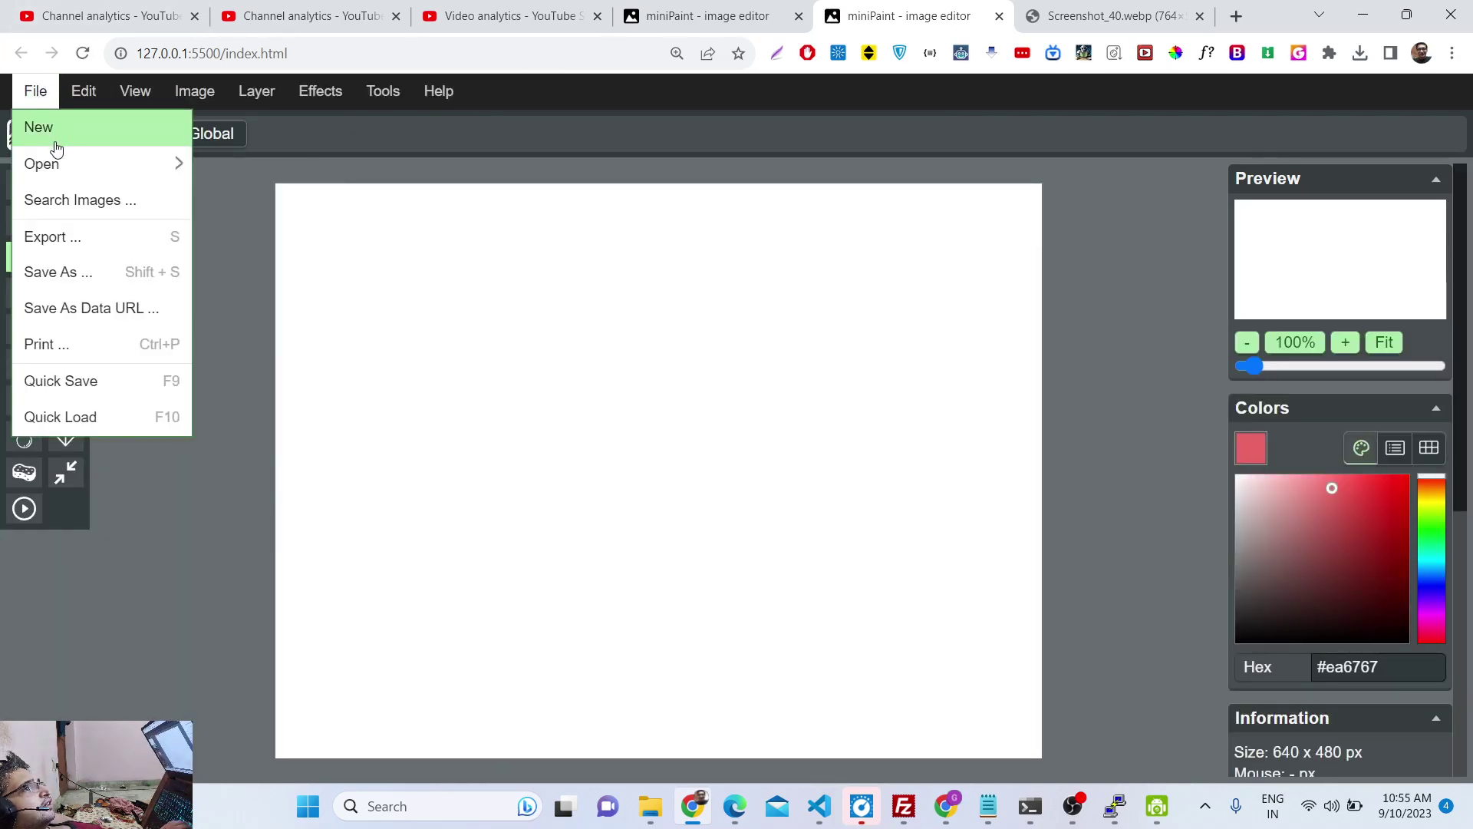
{"action": "left_click", "coordinate": [142, 166]}
{"action": "left_click", "coordinate": [307, 170]}
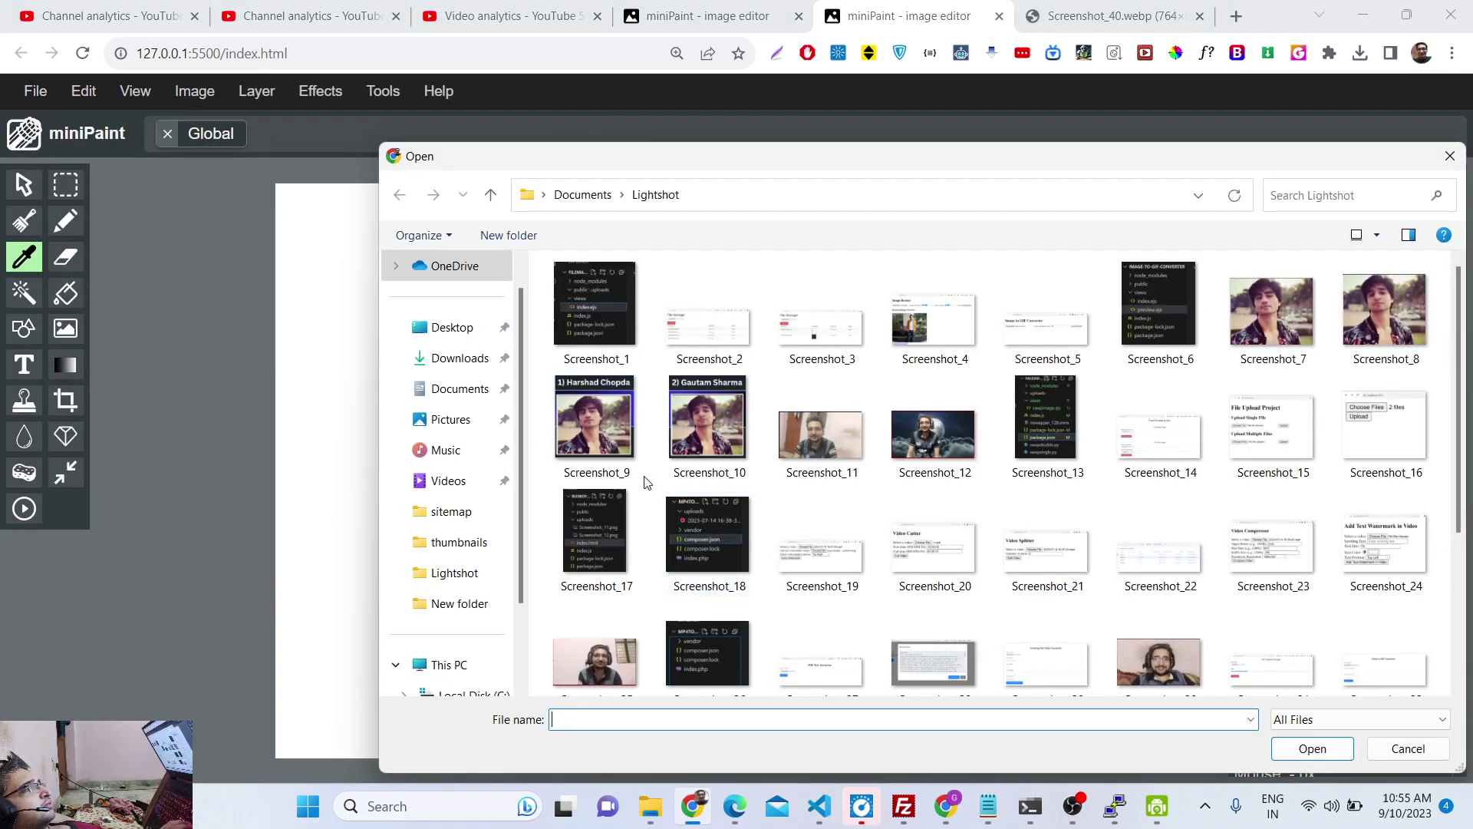
{"action": "scroll", "coordinate": [673, 590], "scroll_direction": "down", "scroll_amount": 3}
{"action": "double_click", "coordinate": [1147, 427]}
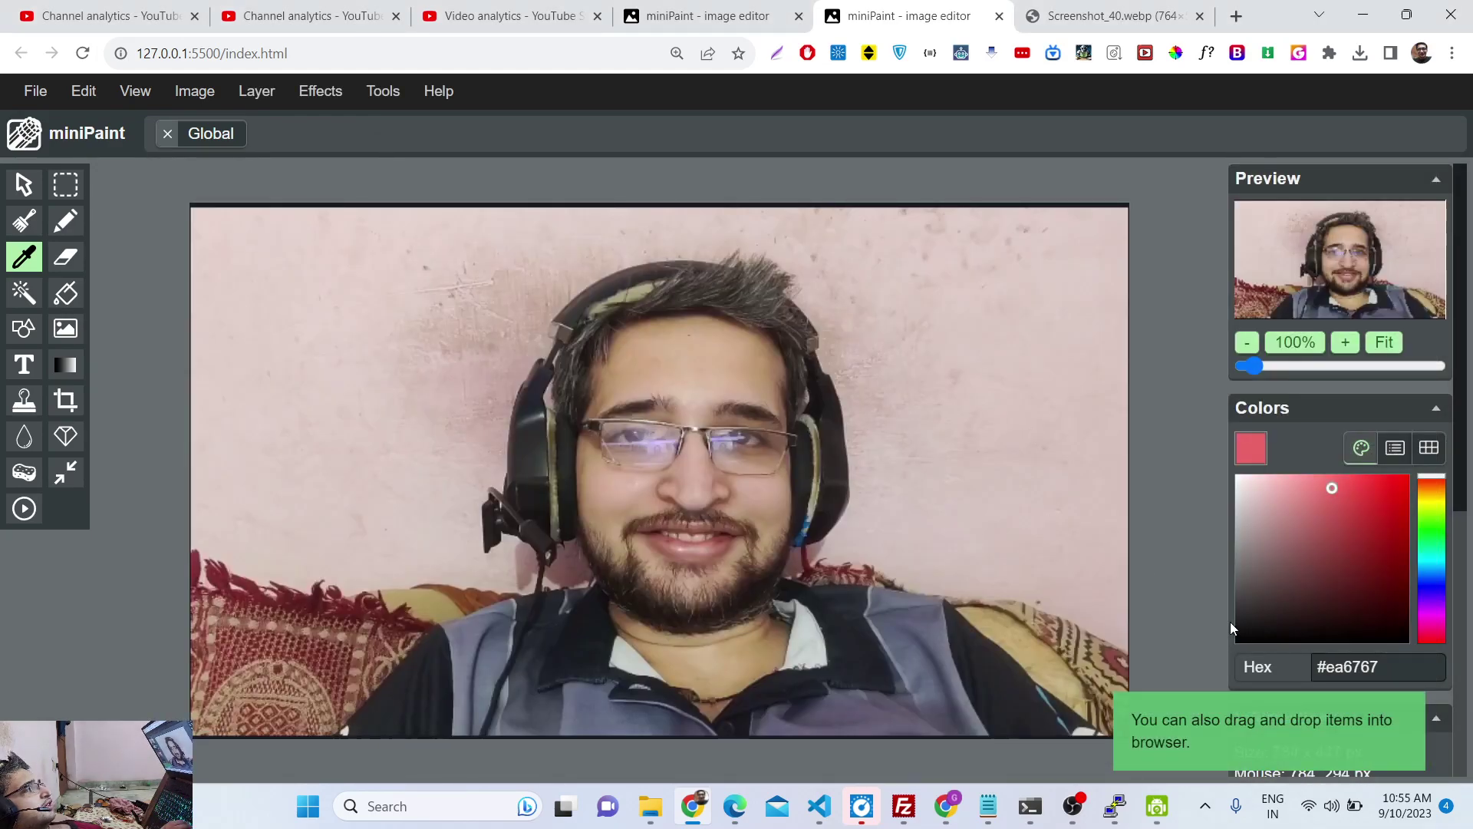
- Apply a Zoom Blur effect to the portrait with the strength raised slightly above its default of 0.3
{"action": "left_click", "coordinate": [329, 98]}
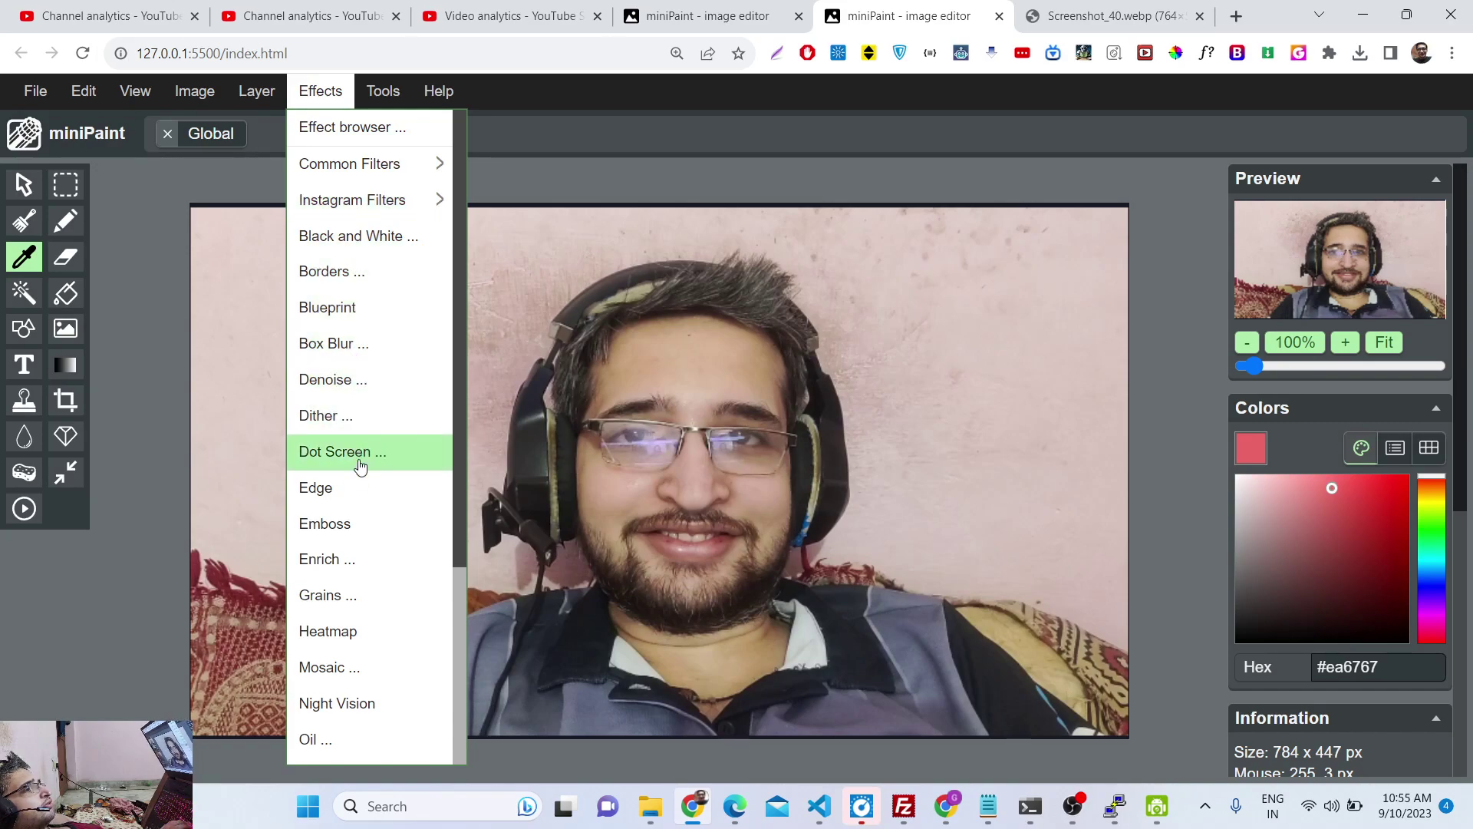
{"action": "scroll", "coordinate": [358, 521], "scroll_direction": "down", "scroll_amount": 3}
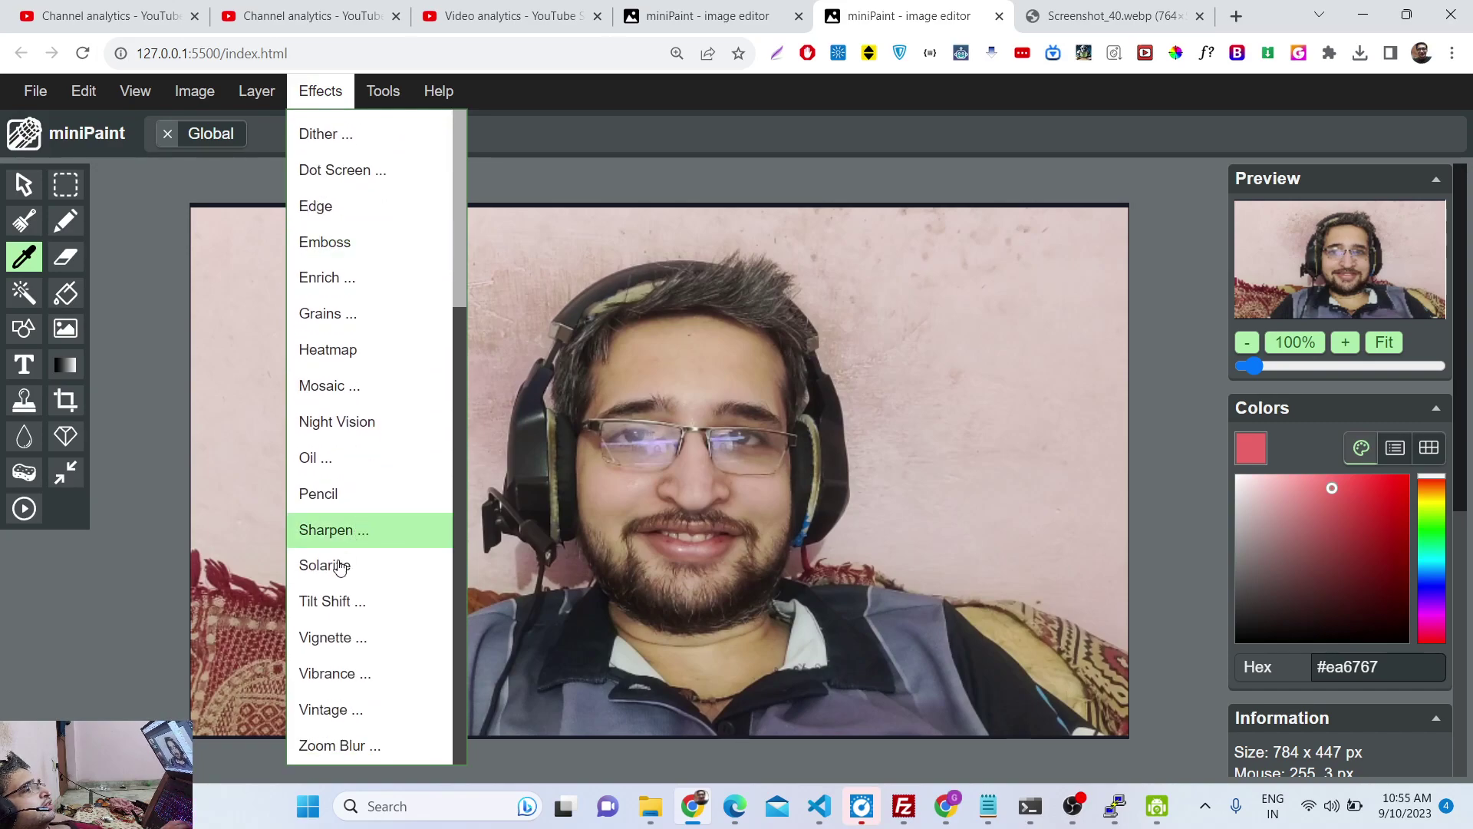
{"action": "left_click", "coordinate": [345, 742]}
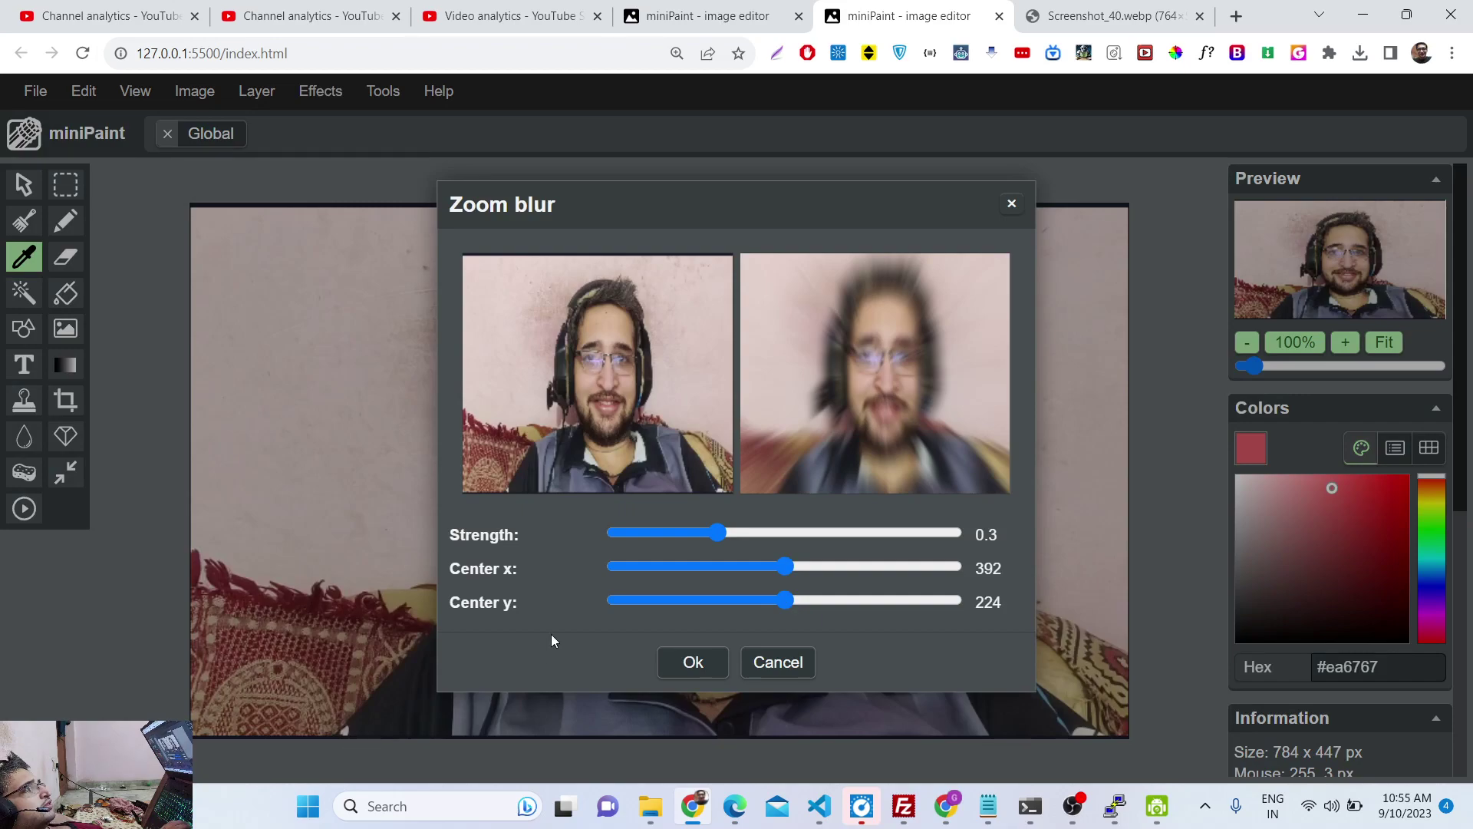
{"action": "left_click_drag", "start_coordinate": [713, 534], "coordinate": [752, 535]}
{"action": "left_click", "coordinate": [693, 661]}
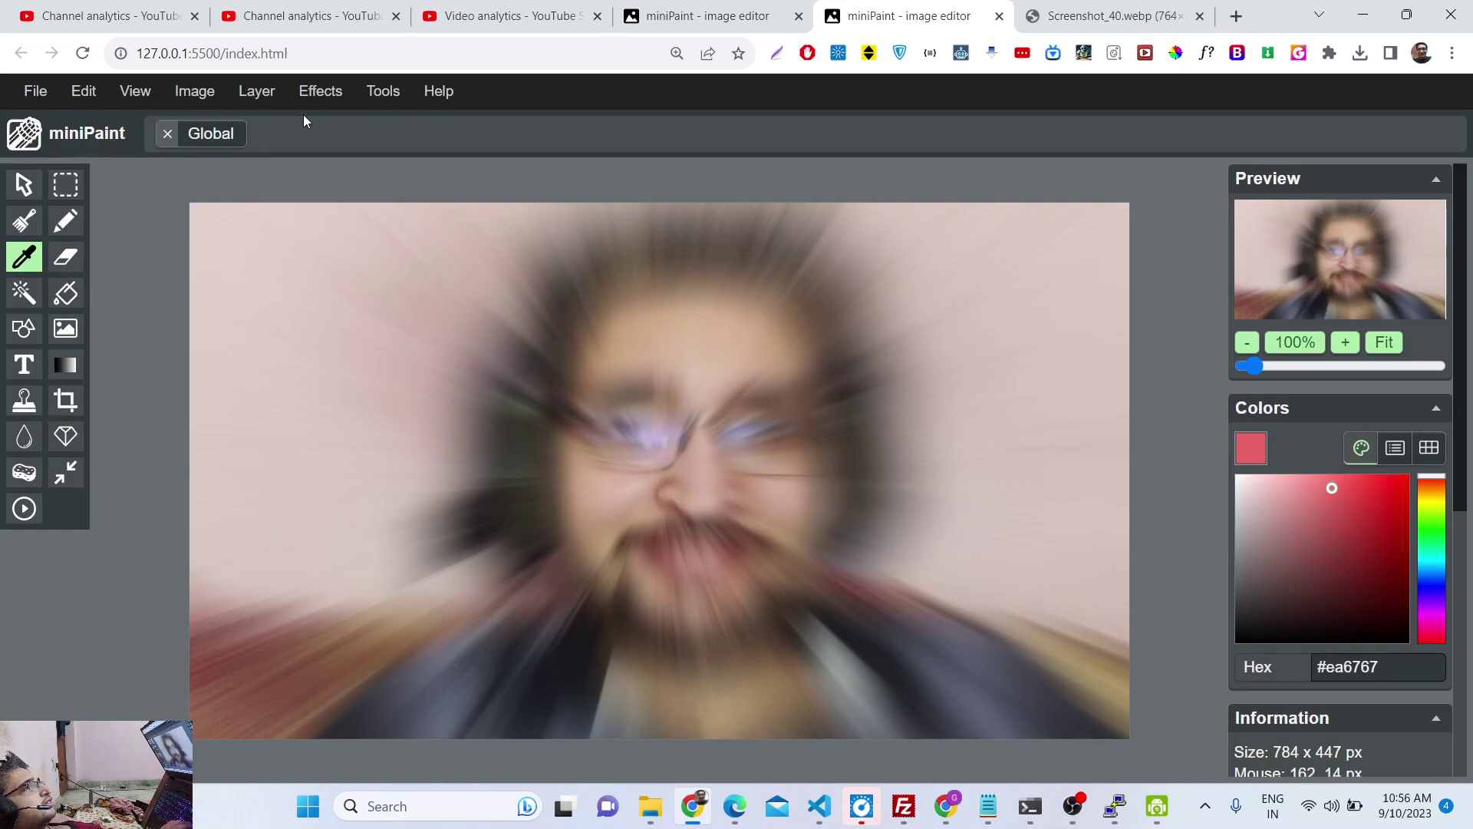
- Hide the Screenshot_30.png layer and show it again
{"action": "scroll", "coordinate": [1320, 583], "scroll_direction": "down", "scroll_amount": 6}
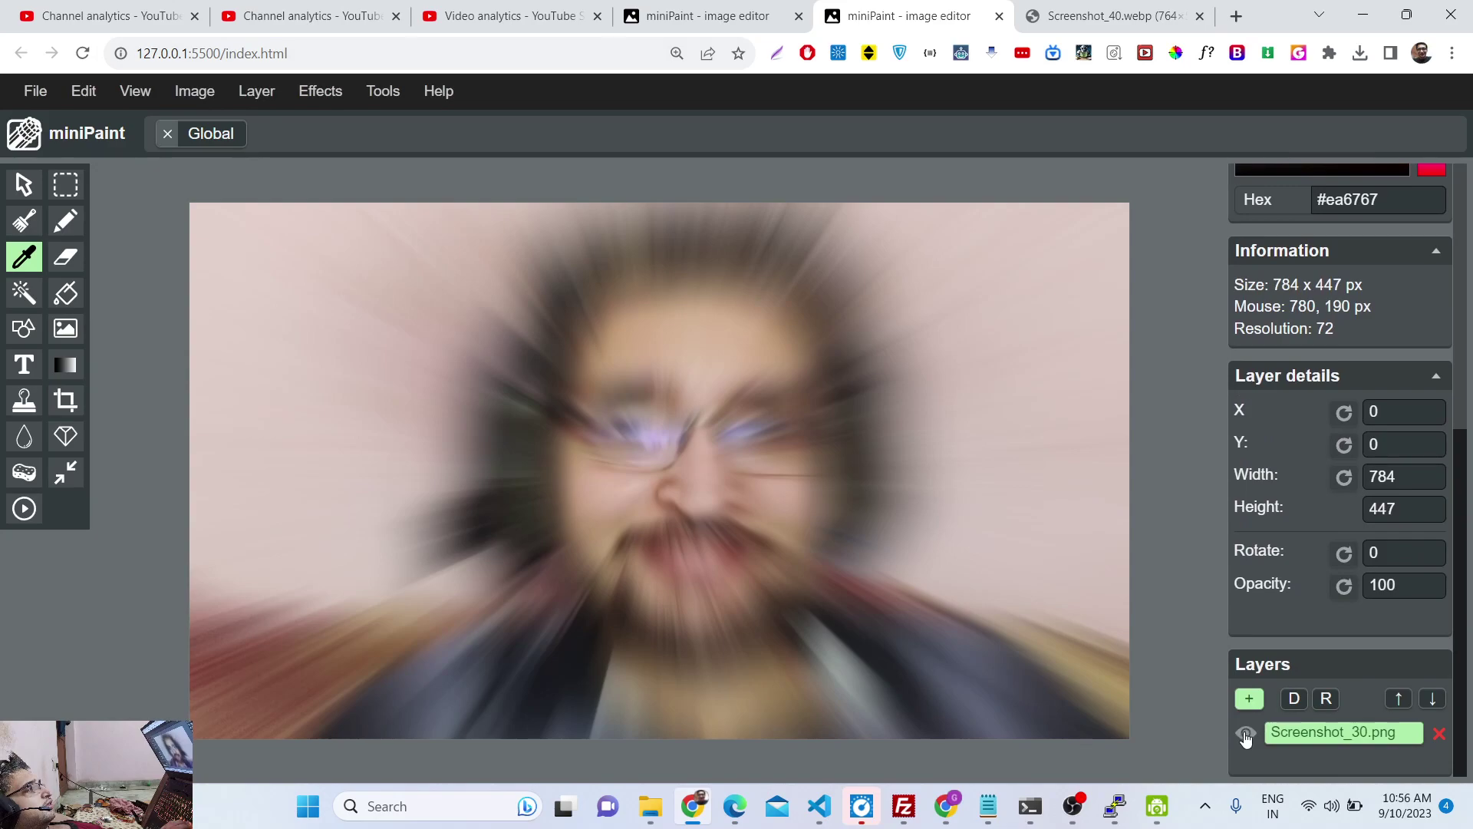
{"action": "left_click", "coordinate": [1245, 735]}
{"action": "left_click", "coordinate": [1247, 735]}
{"action": "left_click", "coordinate": [320, 90]}
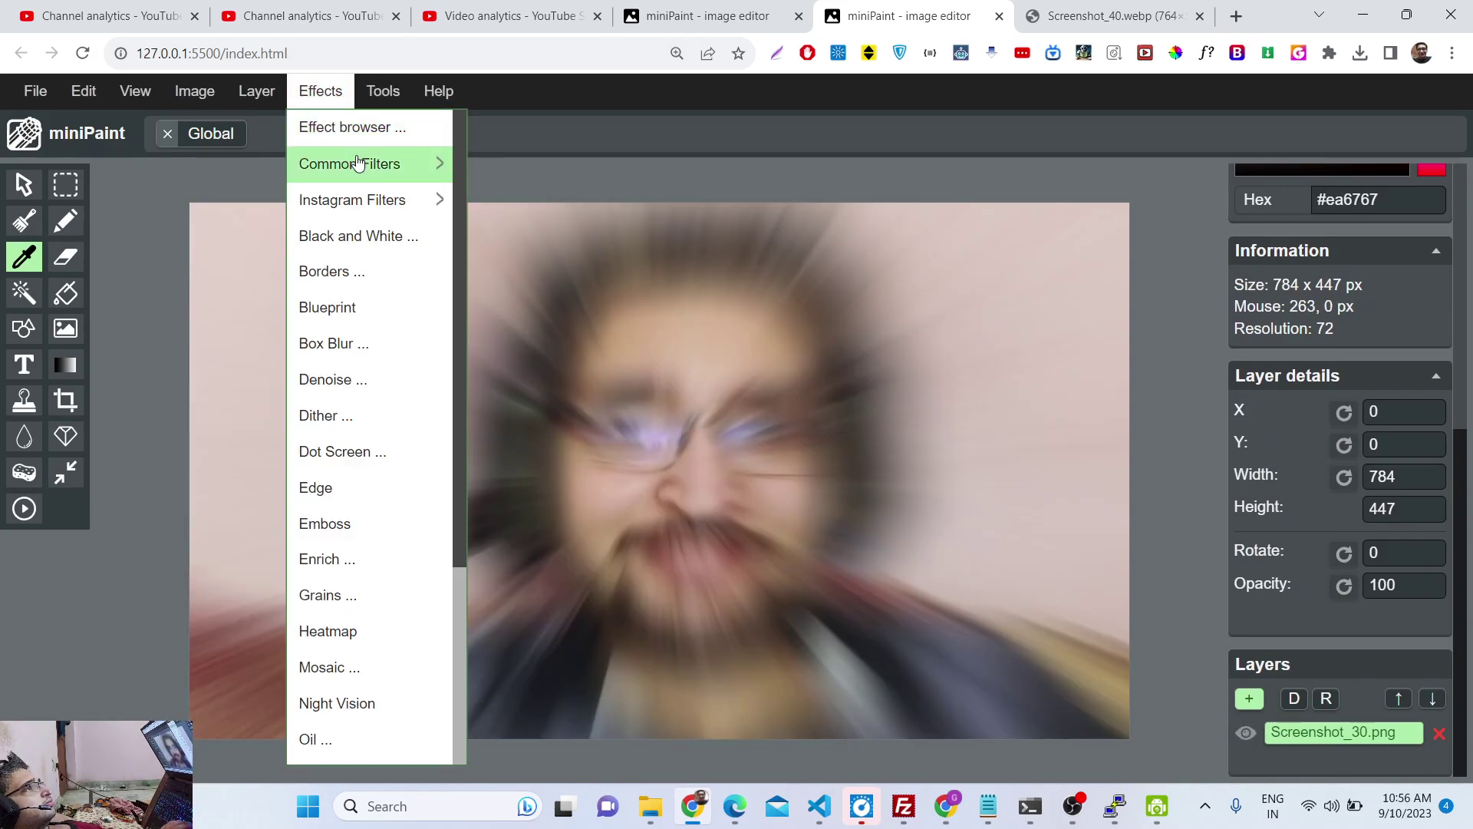
{"action": "scroll", "coordinate": [383, 537], "scroll_direction": "down", "scroll_amount": 4}
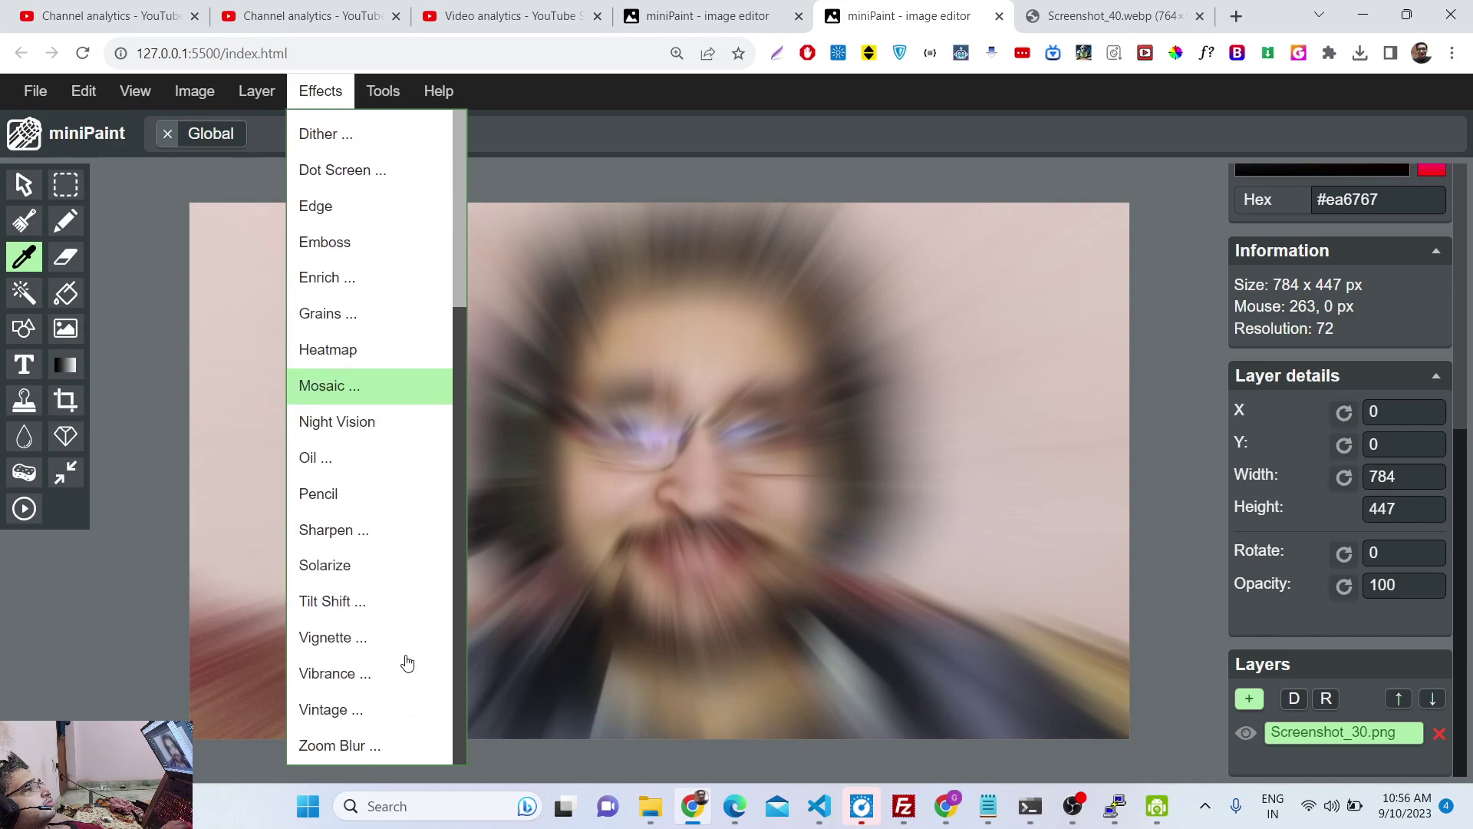
{"action": "left_click", "coordinate": [373, 741]}
{"action": "left_click_drag", "start_coordinate": [782, 567], "coordinate": [641, 568]}
{"action": "left_click_drag", "start_coordinate": [720, 531], "coordinate": [583, 509]}
{"action": "left_click", "coordinate": [1011, 203]}
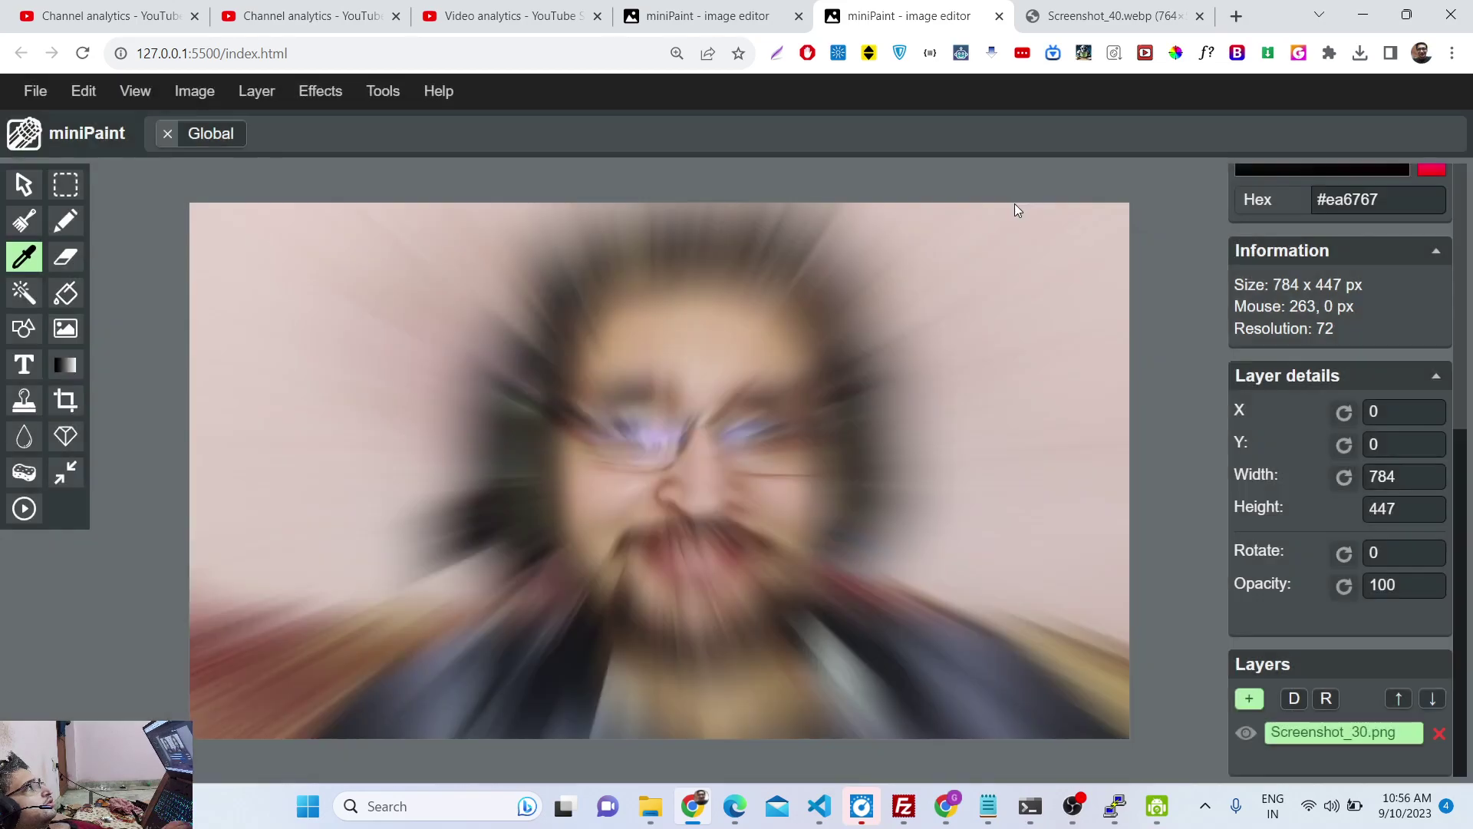
{"action": "left_click", "coordinate": [169, 136]}
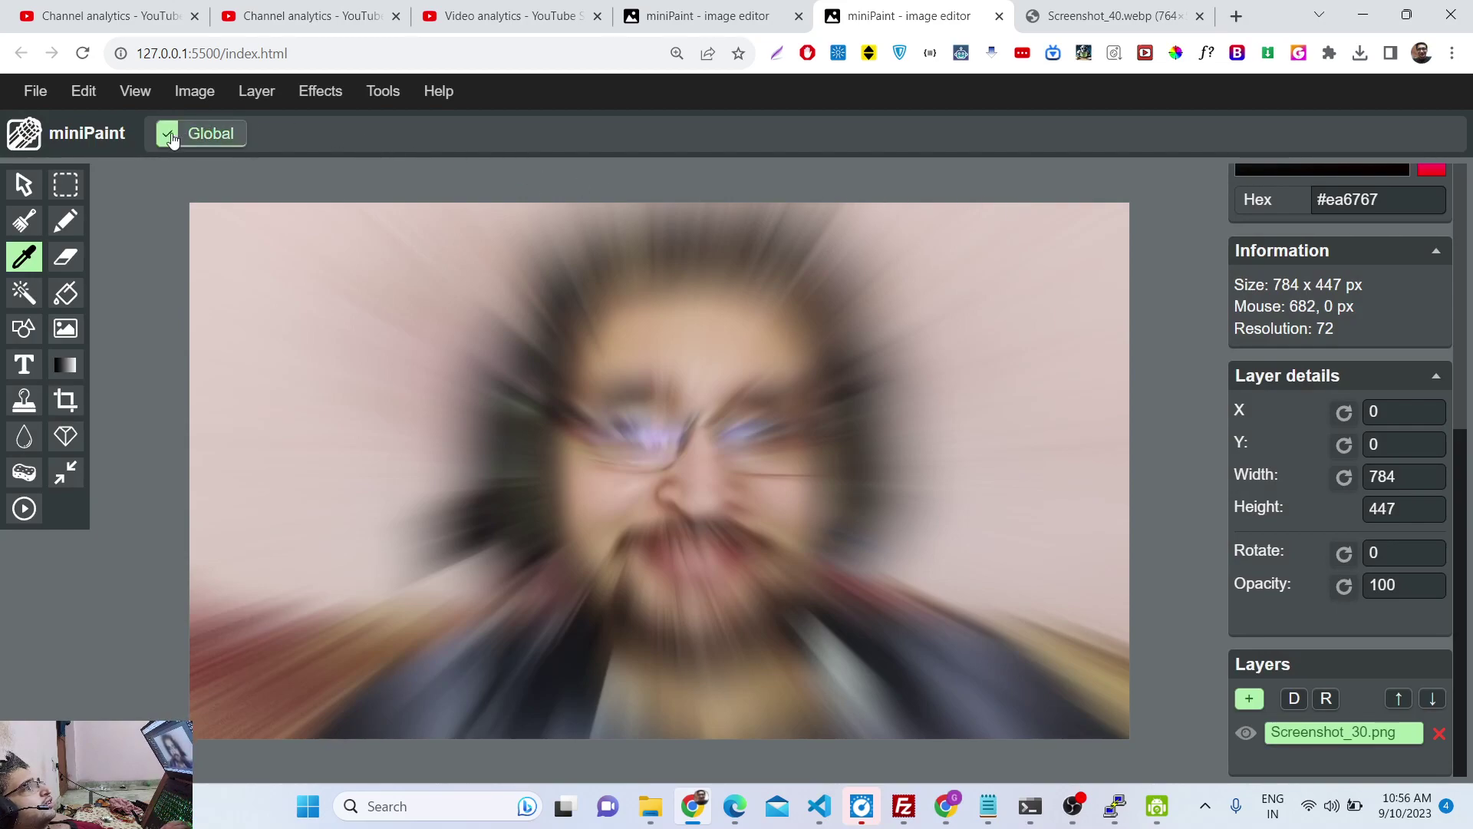
{"action": "left_click", "coordinate": [170, 136]}
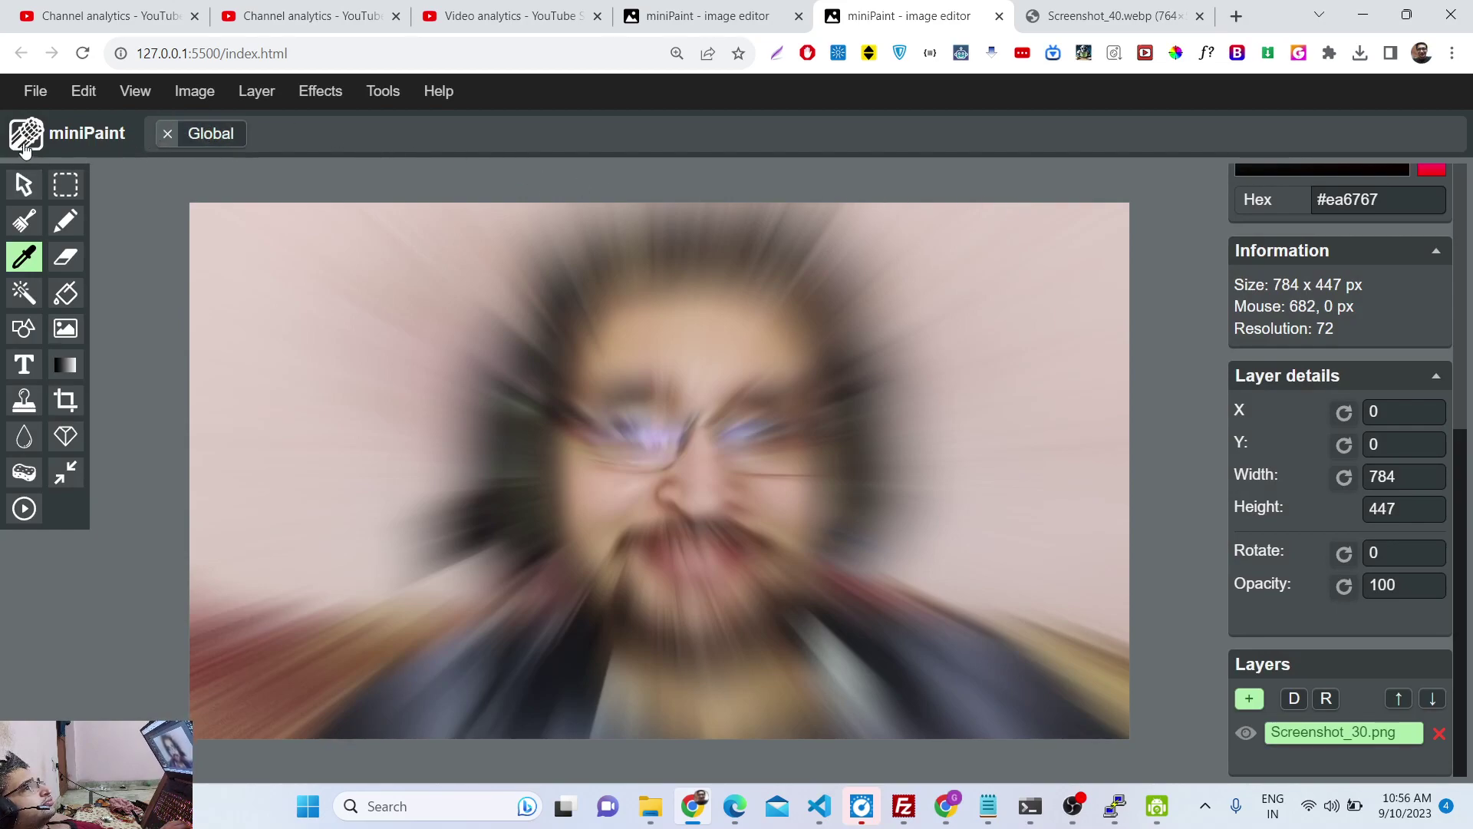
- Undo the last layer visibility change, redo it, and undo it again
{"action": "left_click", "coordinate": [29, 89]}
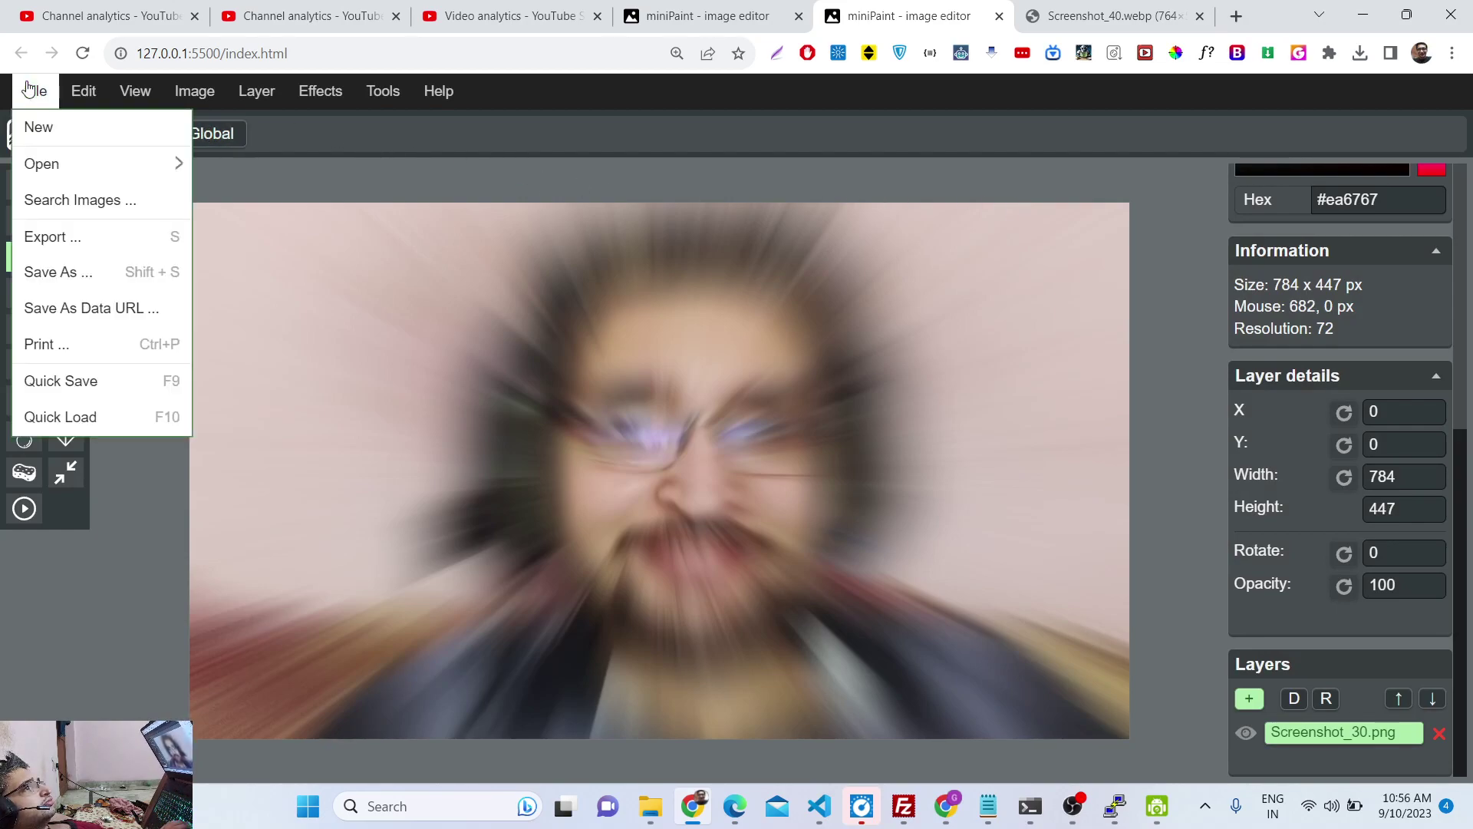
{"action": "left_click", "coordinate": [101, 94]}
{"action": "left_click", "coordinate": [89, 124]}
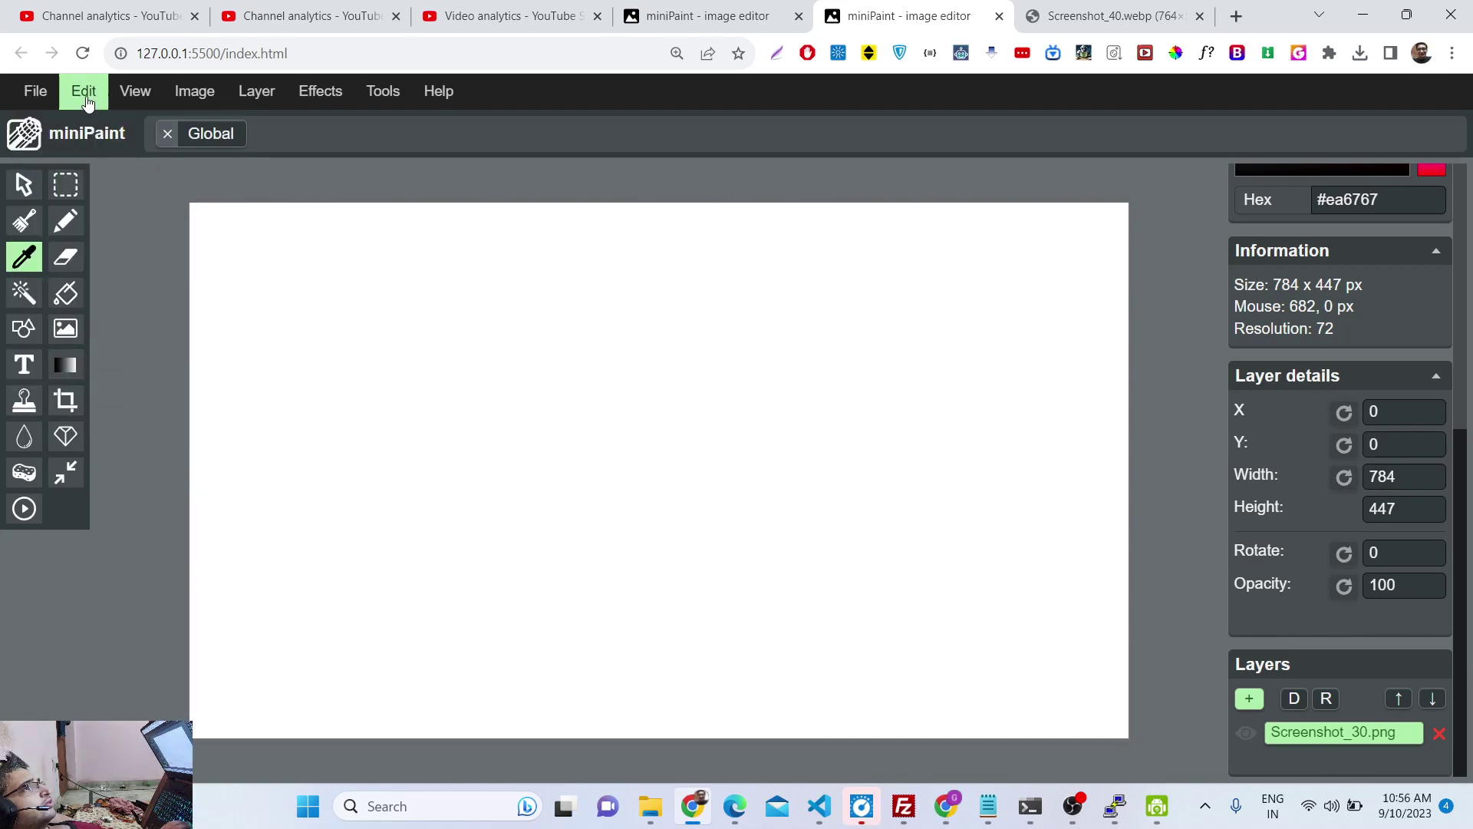
{"action": "left_click", "coordinate": [86, 99]}
{"action": "left_click", "coordinate": [101, 158]}
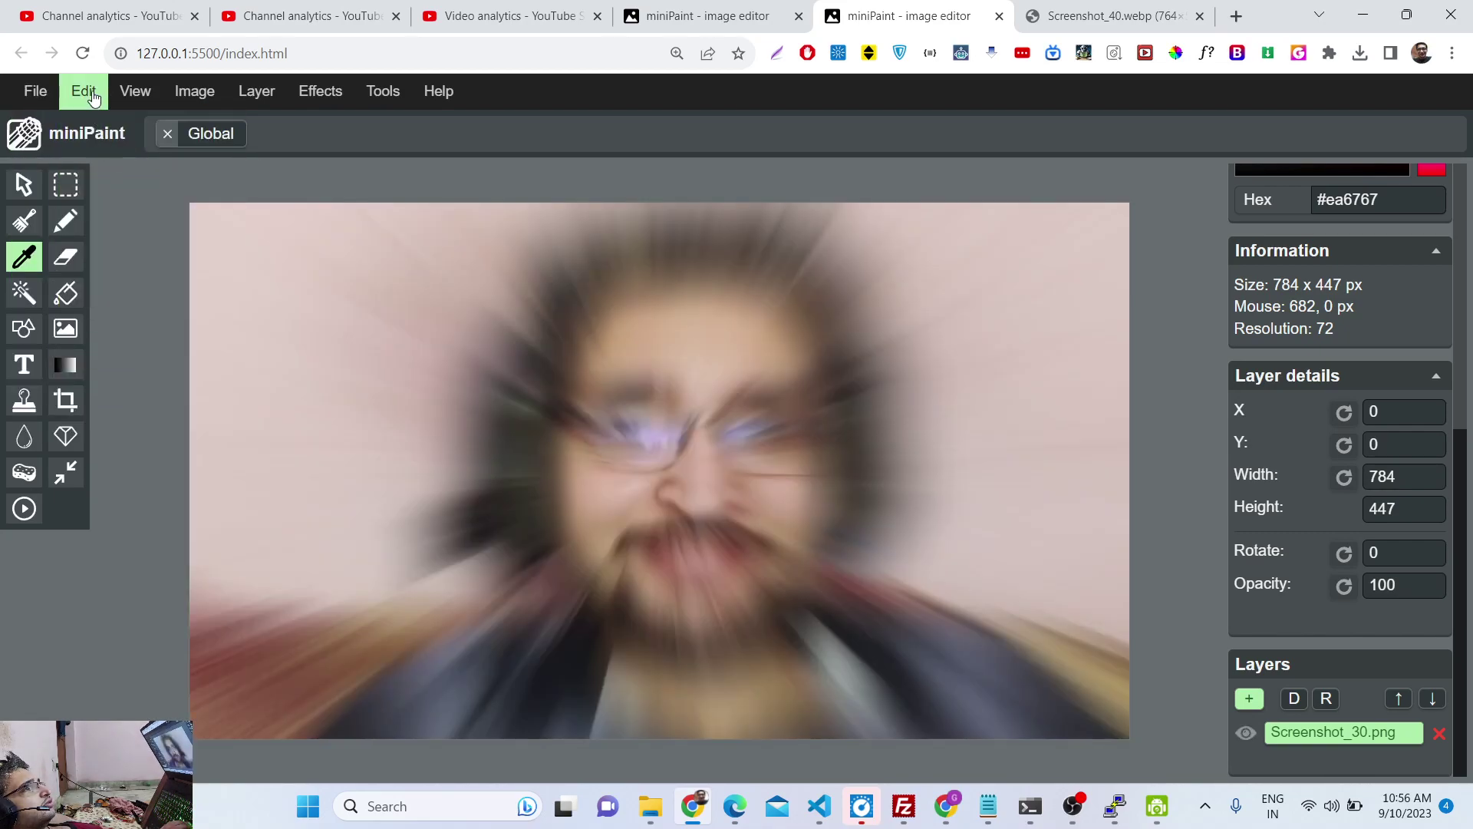
{"action": "left_click", "coordinate": [93, 100]}
{"action": "left_click", "coordinate": [89, 123]}
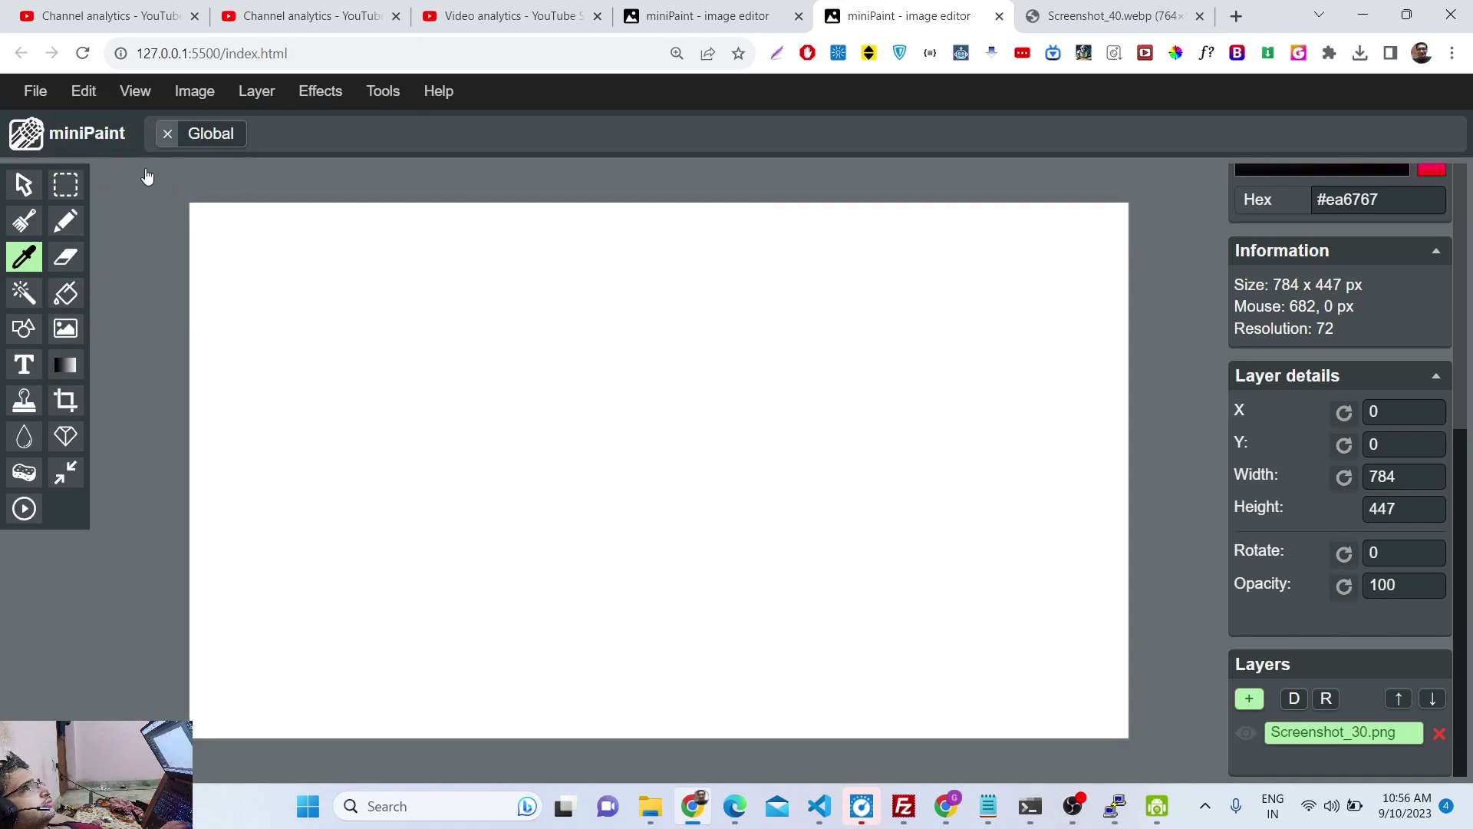
- Search the online image library for "flower"
{"action": "left_click", "coordinate": [36, 91]}
{"action": "left_click", "coordinate": [53, 163]}
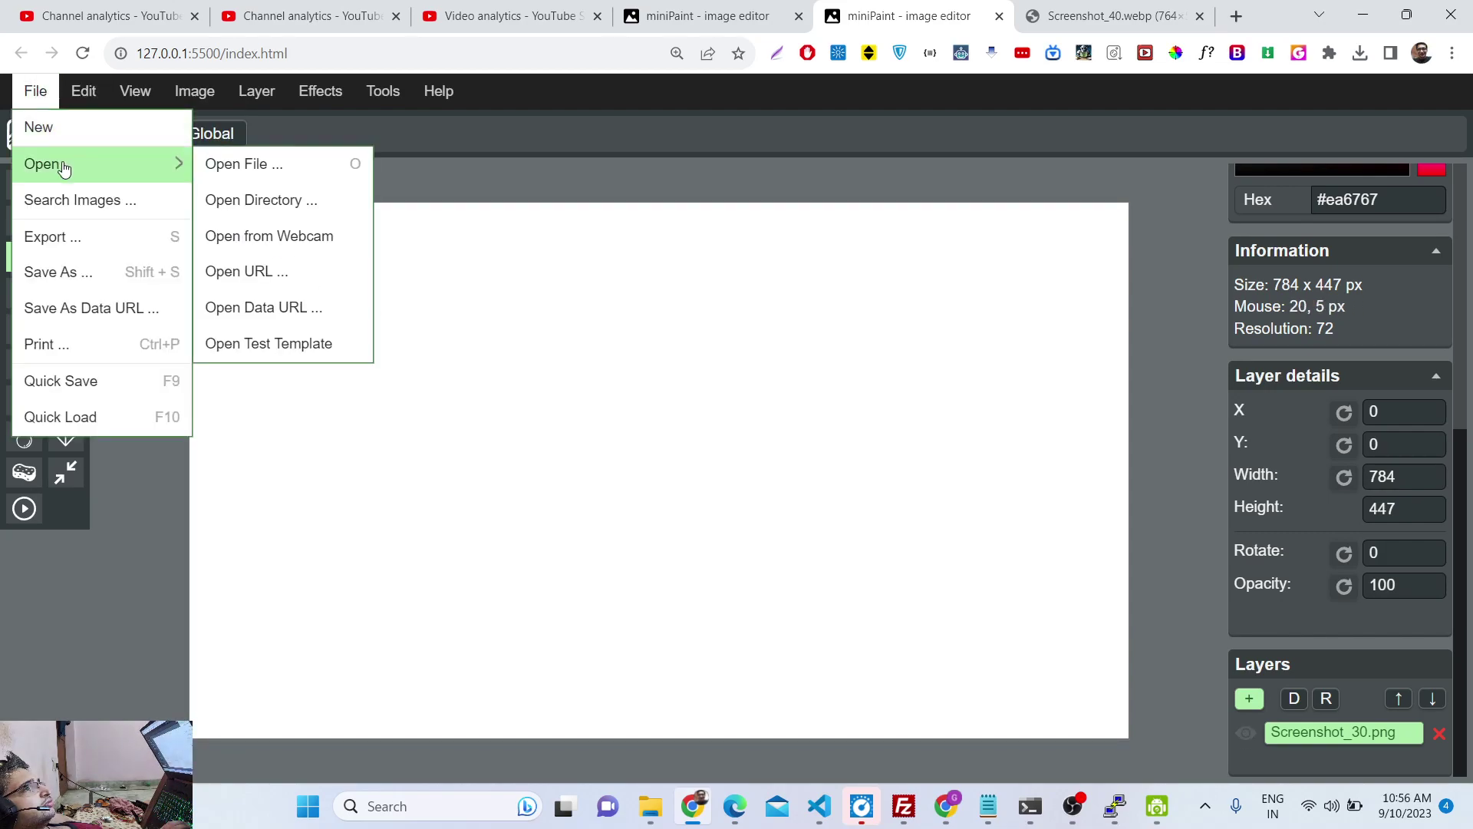
{"action": "left_click", "coordinate": [156, 199]}
{"action": "left_click", "coordinate": [465, 261]}
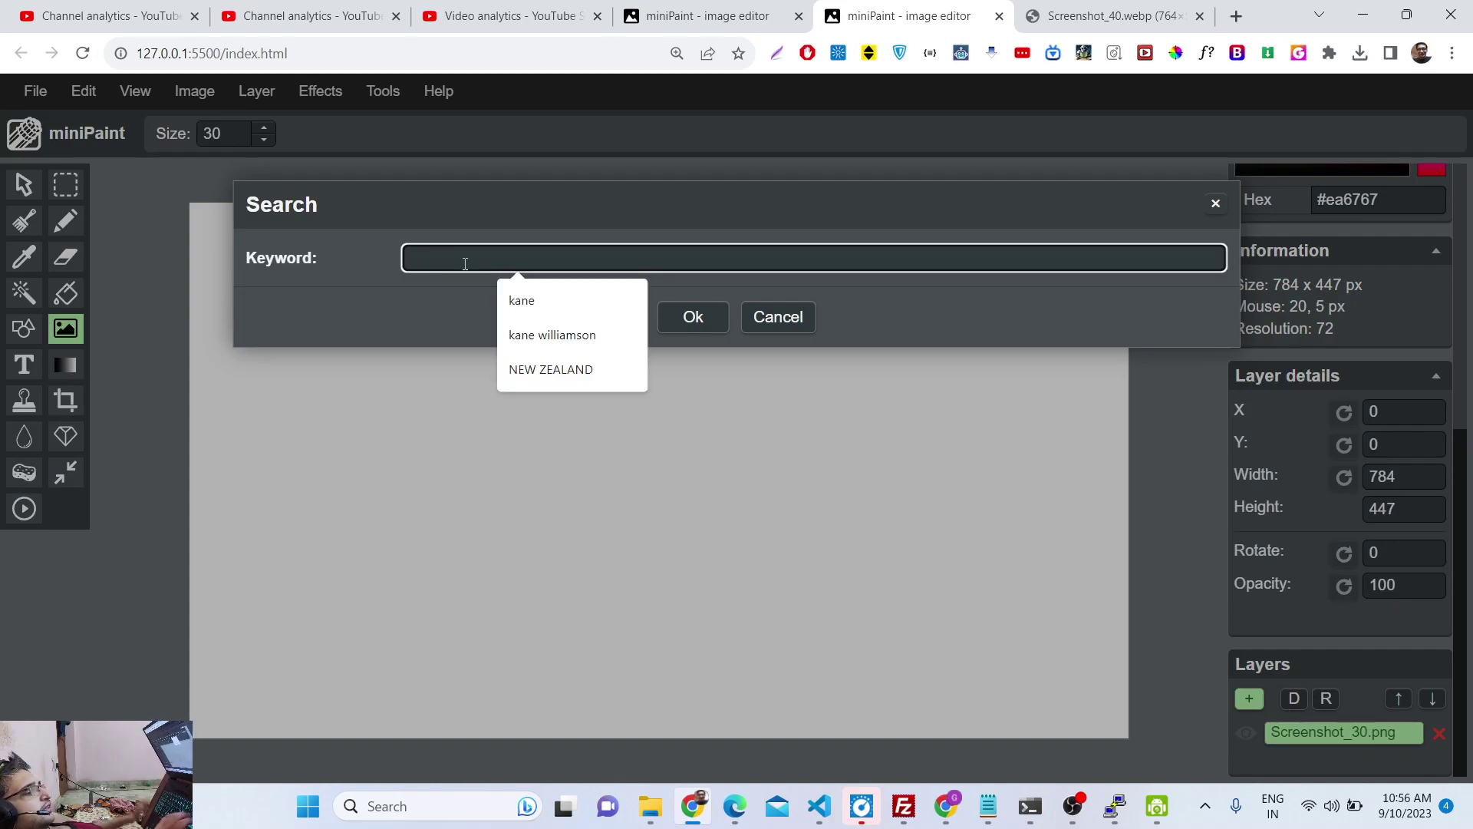
{"action": "type", "text": "flower"}
{"action": "key", "text": "Return"}
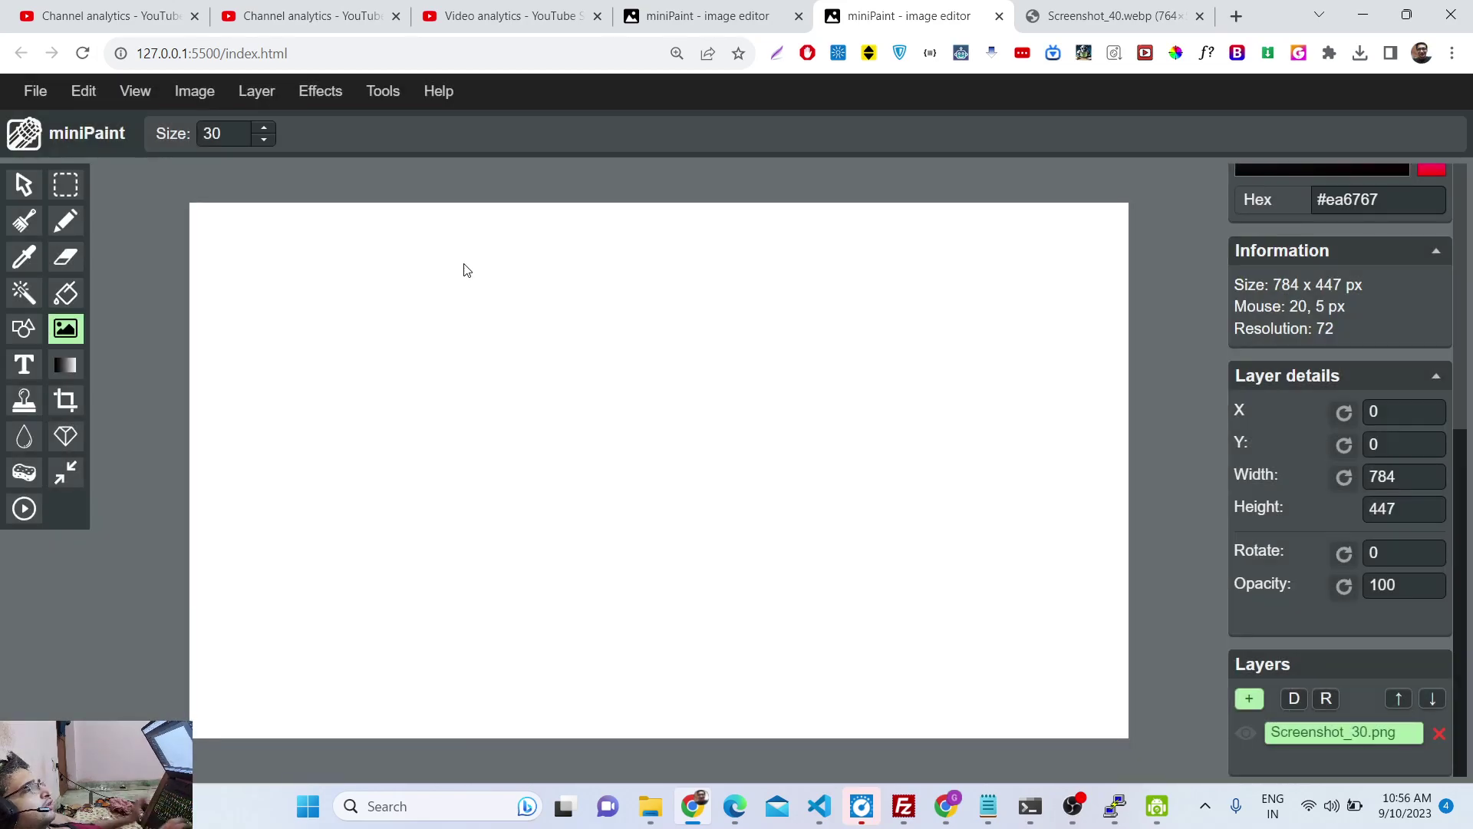
- Browse the flower images and insert the purple daisy photo on a dark background as a new layer
{"action": "scroll", "coordinate": [765, 509], "scroll_direction": "down", "scroll_amount": 10}
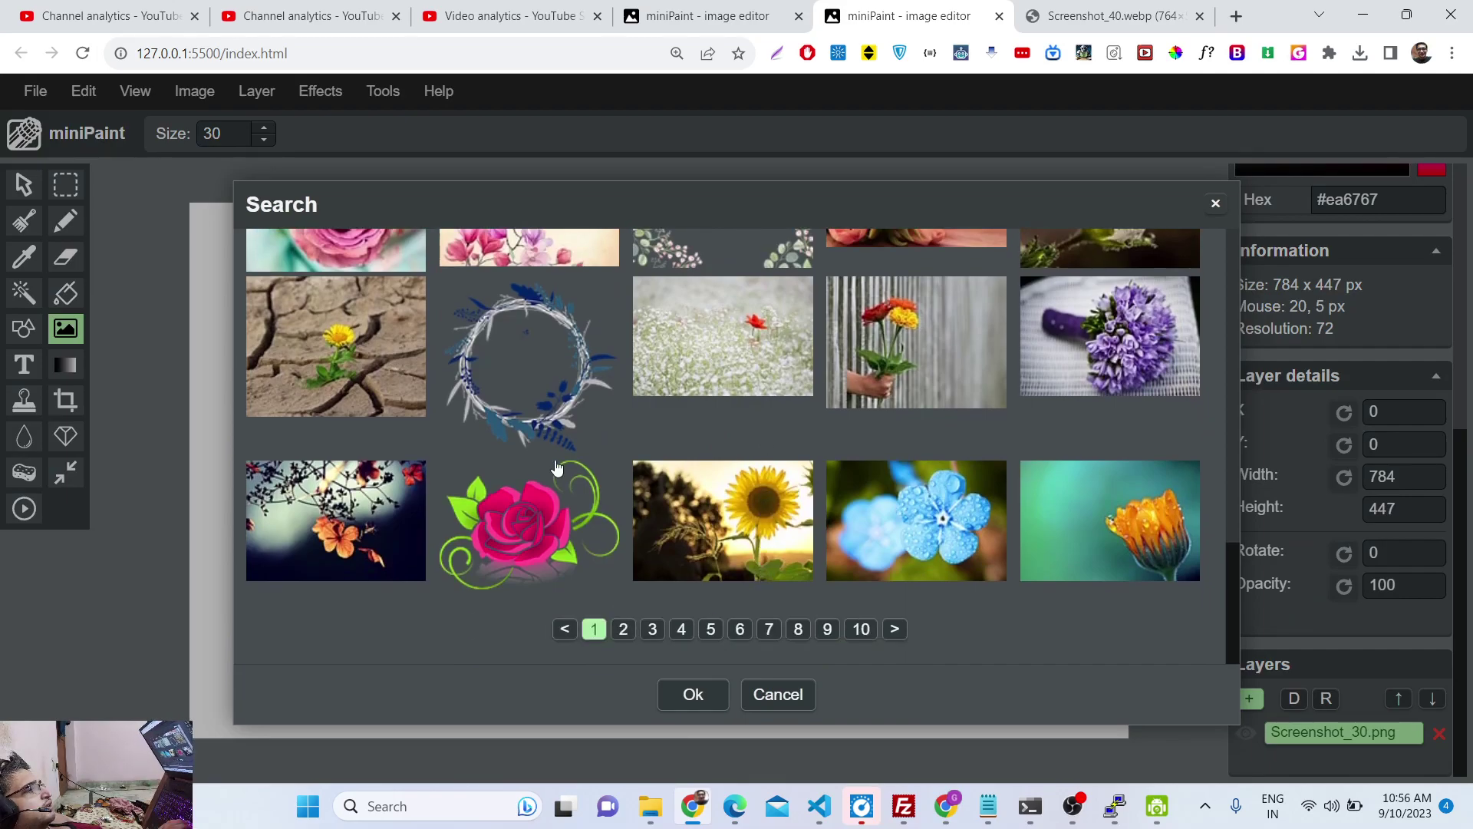
{"action": "scroll", "coordinate": [586, 531], "scroll_direction": "up", "scroll_amount": 10}
{"action": "scroll", "coordinate": [717, 397], "scroll_direction": "down", "scroll_amount": 5}
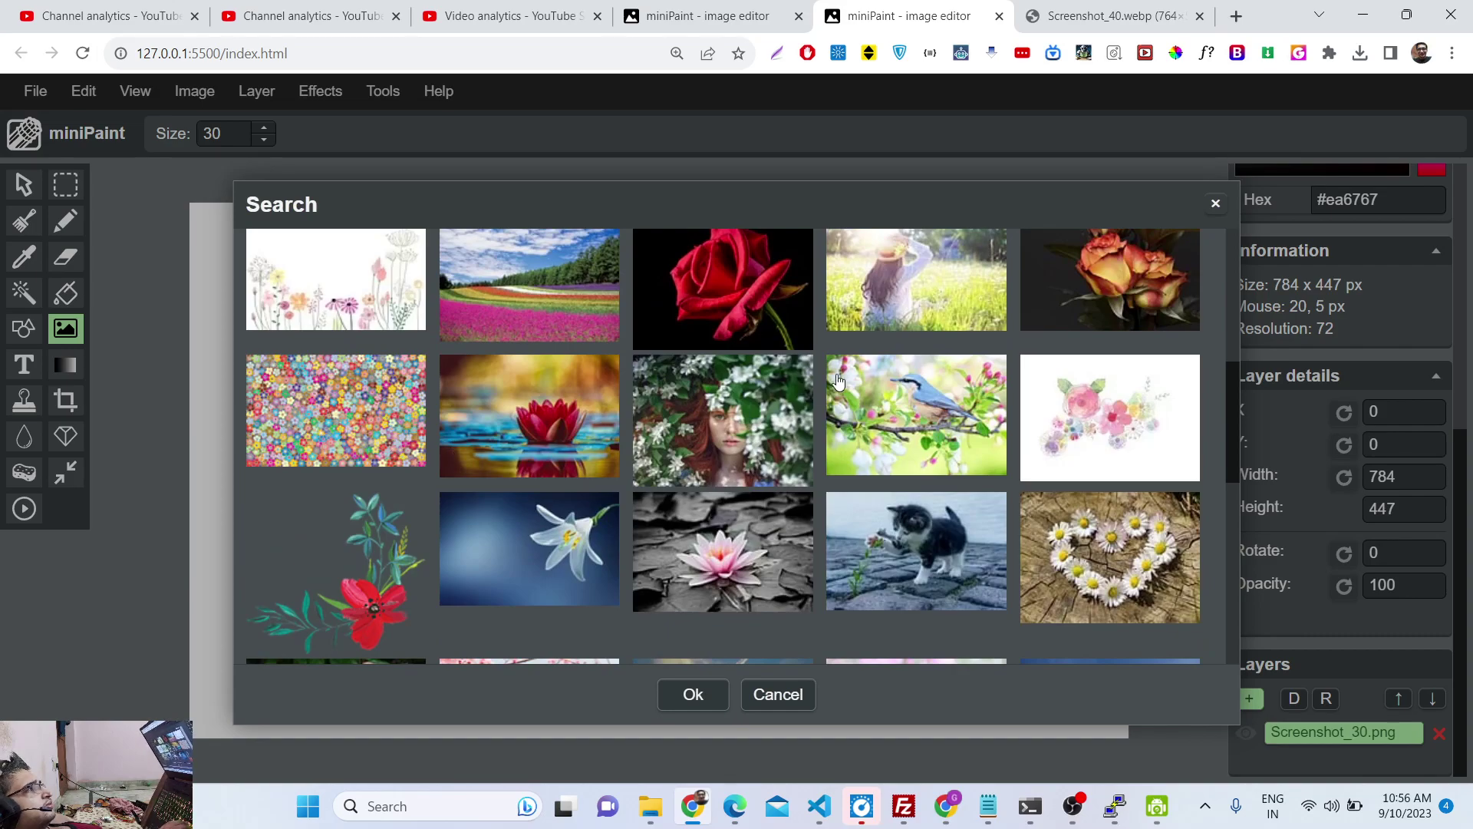
{"action": "scroll", "coordinate": [896, 426], "scroll_direction": "up", "scroll_amount": 2}
{"action": "left_click", "coordinate": [943, 325]}
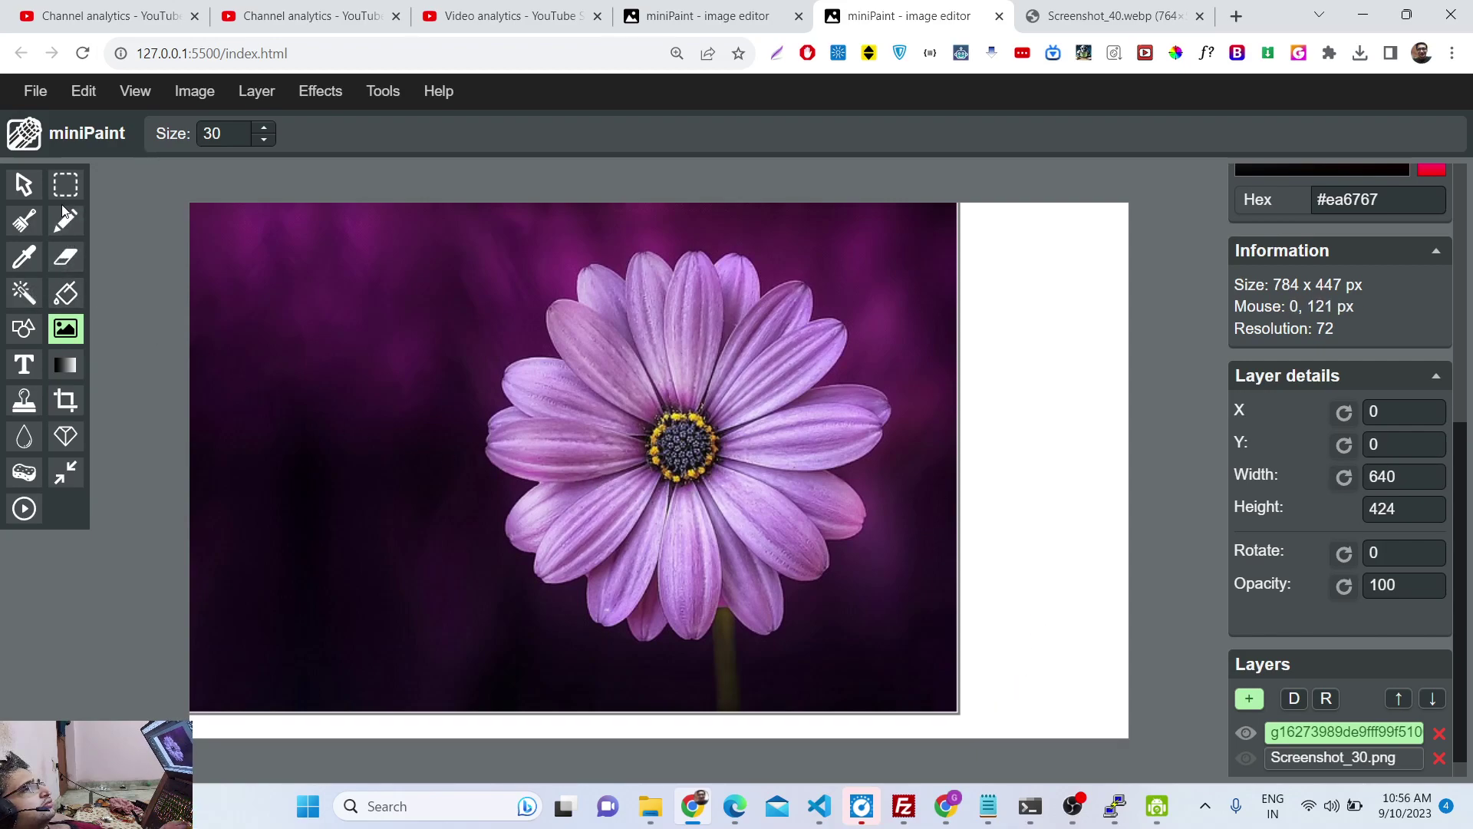
{"action": "left_click", "coordinate": [306, 110]}
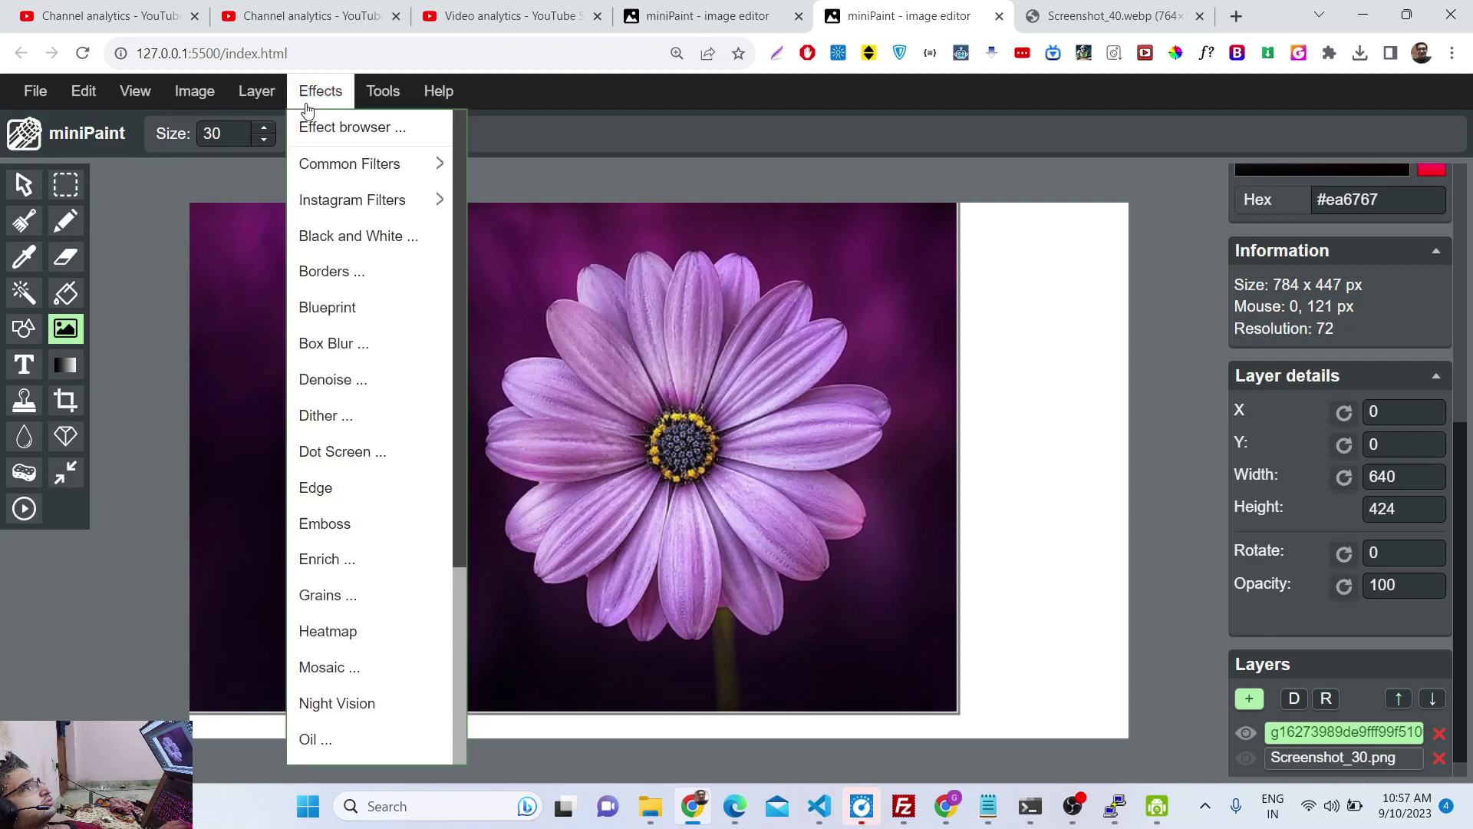
{"action": "left_click", "coordinate": [331, 239]}
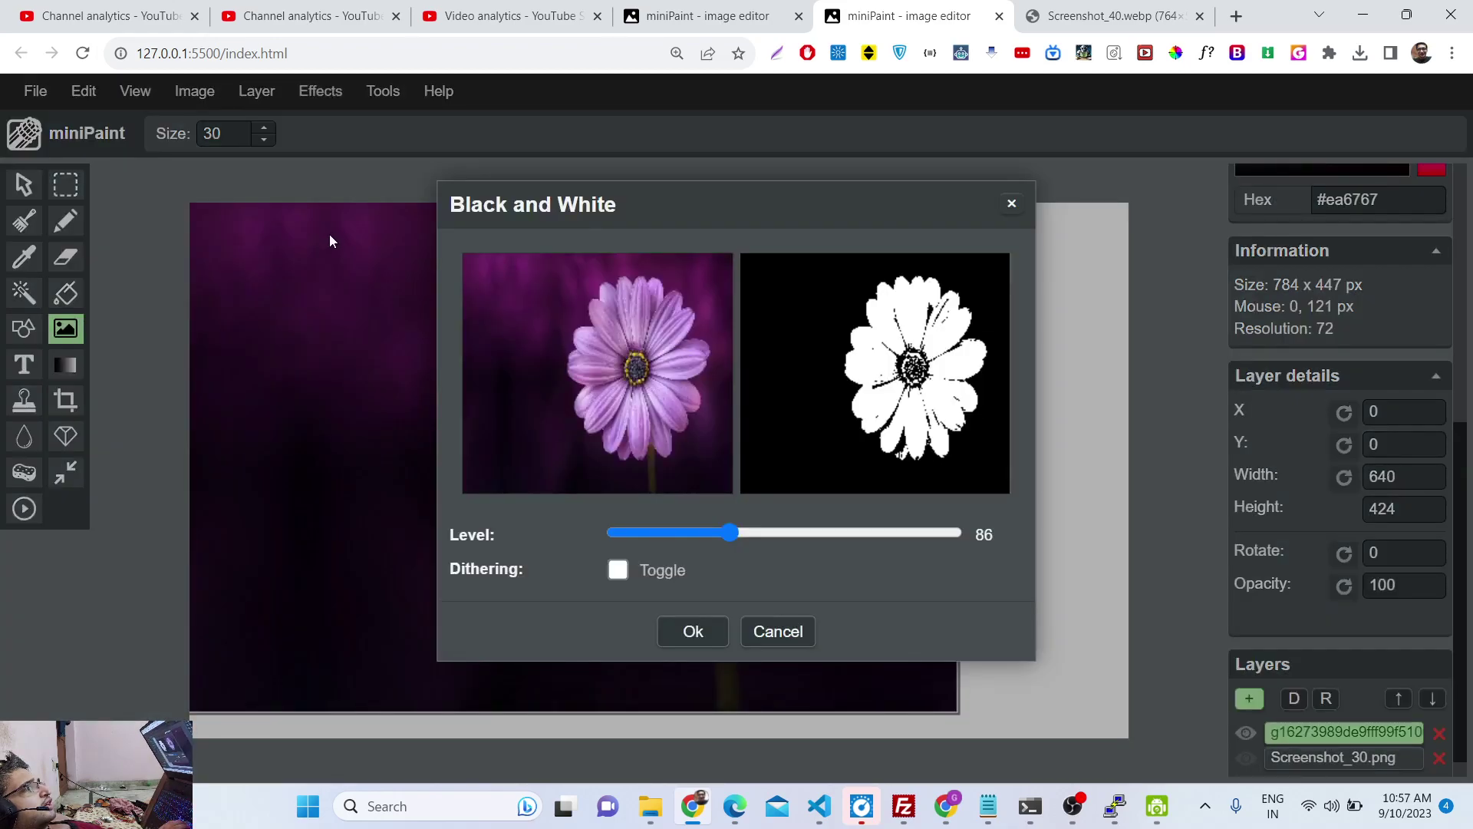
{"action": "mouse_move", "coordinate": [720, 531]}
{"action": "left_mouse_down"}
{"action": "mouse_move", "coordinate": [771, 535]}
{"action": "mouse_move", "coordinate": [702, 541]}
{"action": "left_mouse_up"}
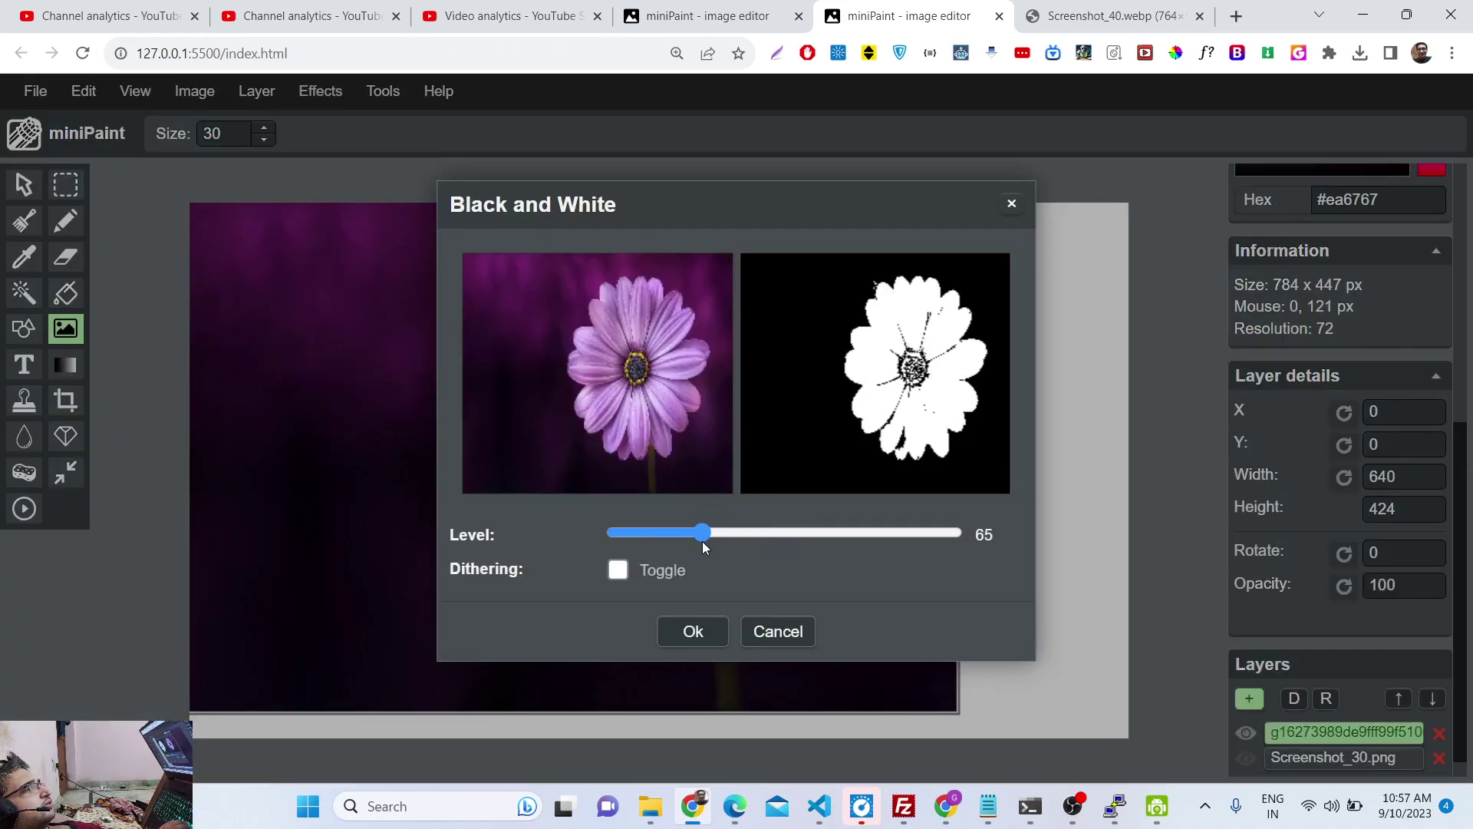
{"action": "left_click", "coordinate": [761, 631]}
- Apply the Clarendon Instagram filter to the flower layer
{"action": "left_click", "coordinate": [329, 99]}
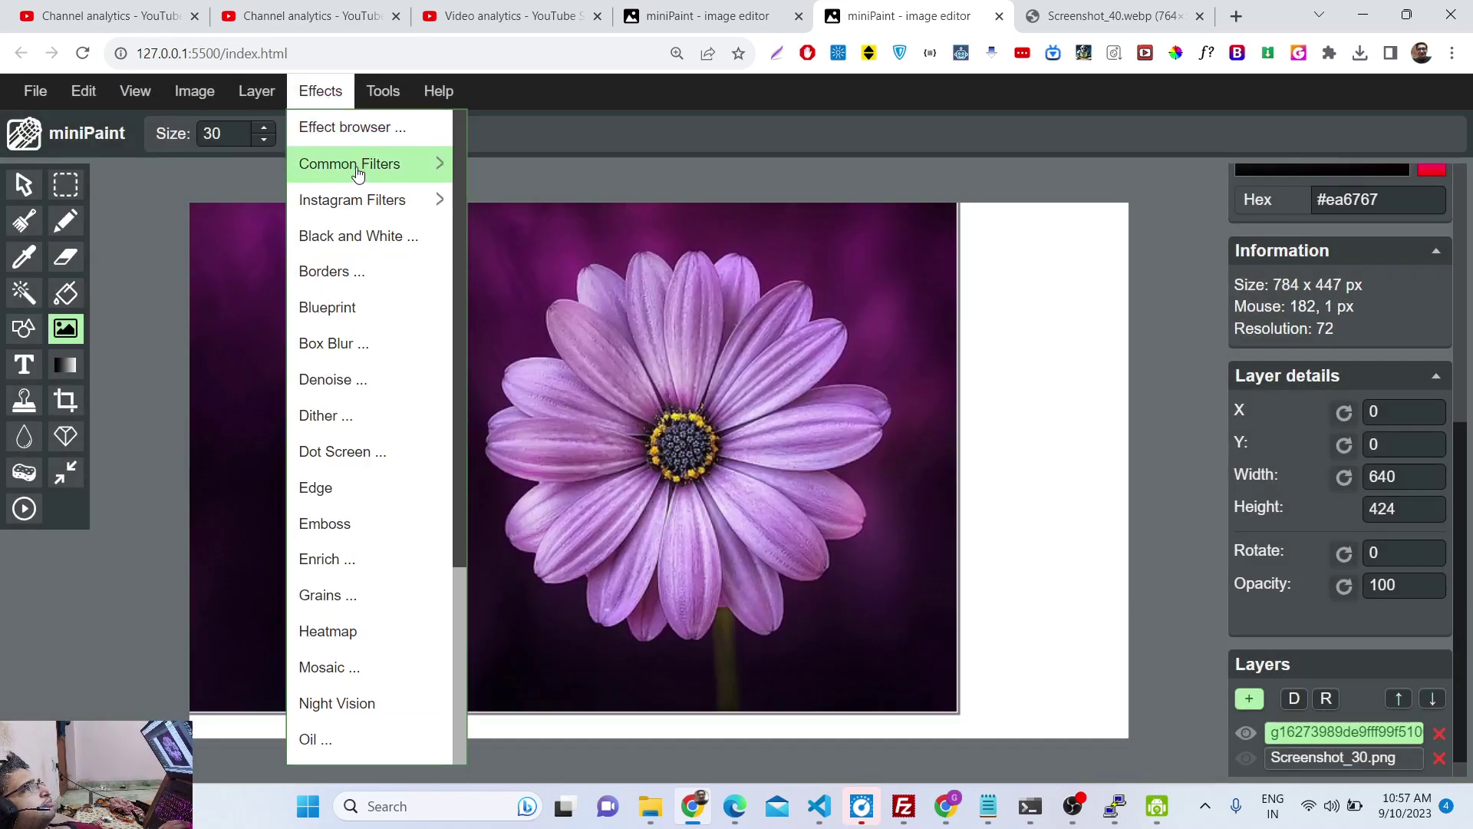
{"action": "left_click", "coordinate": [378, 202]}
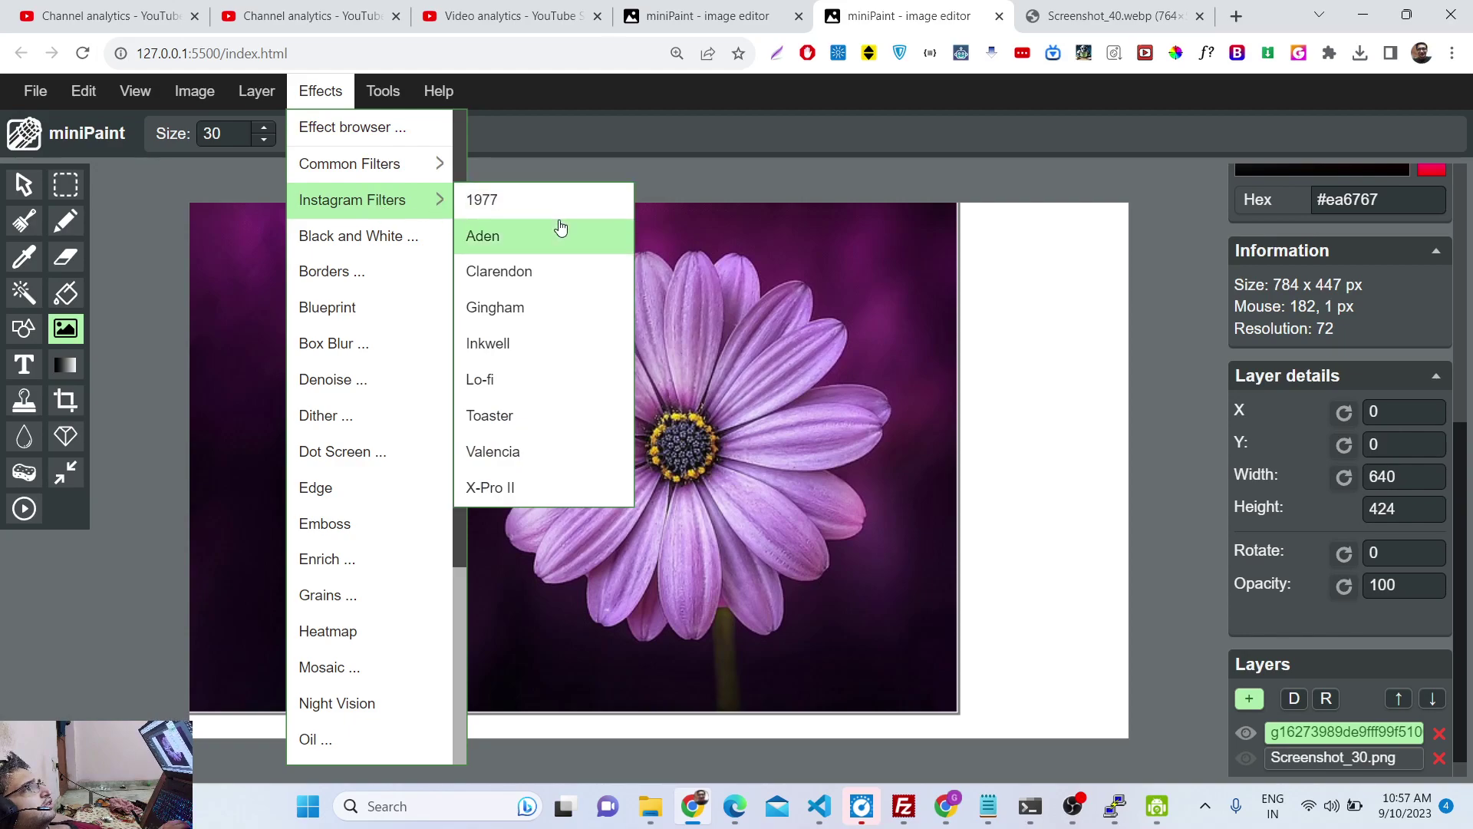
{"action": "left_click", "coordinate": [550, 274]}
{"action": "left_click", "coordinate": [383, 90]}
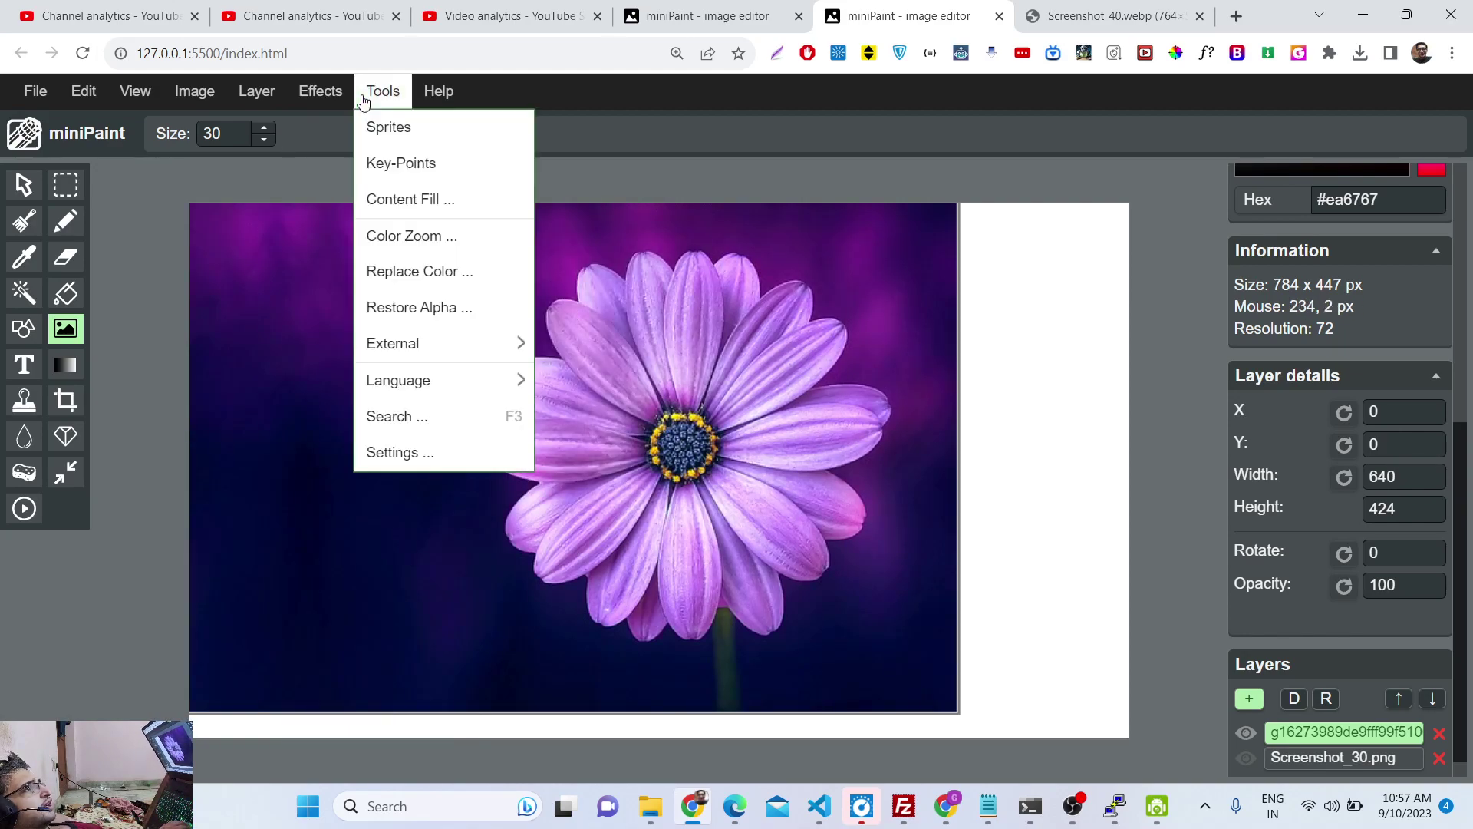
{"action": "left_click", "coordinate": [416, 231]}
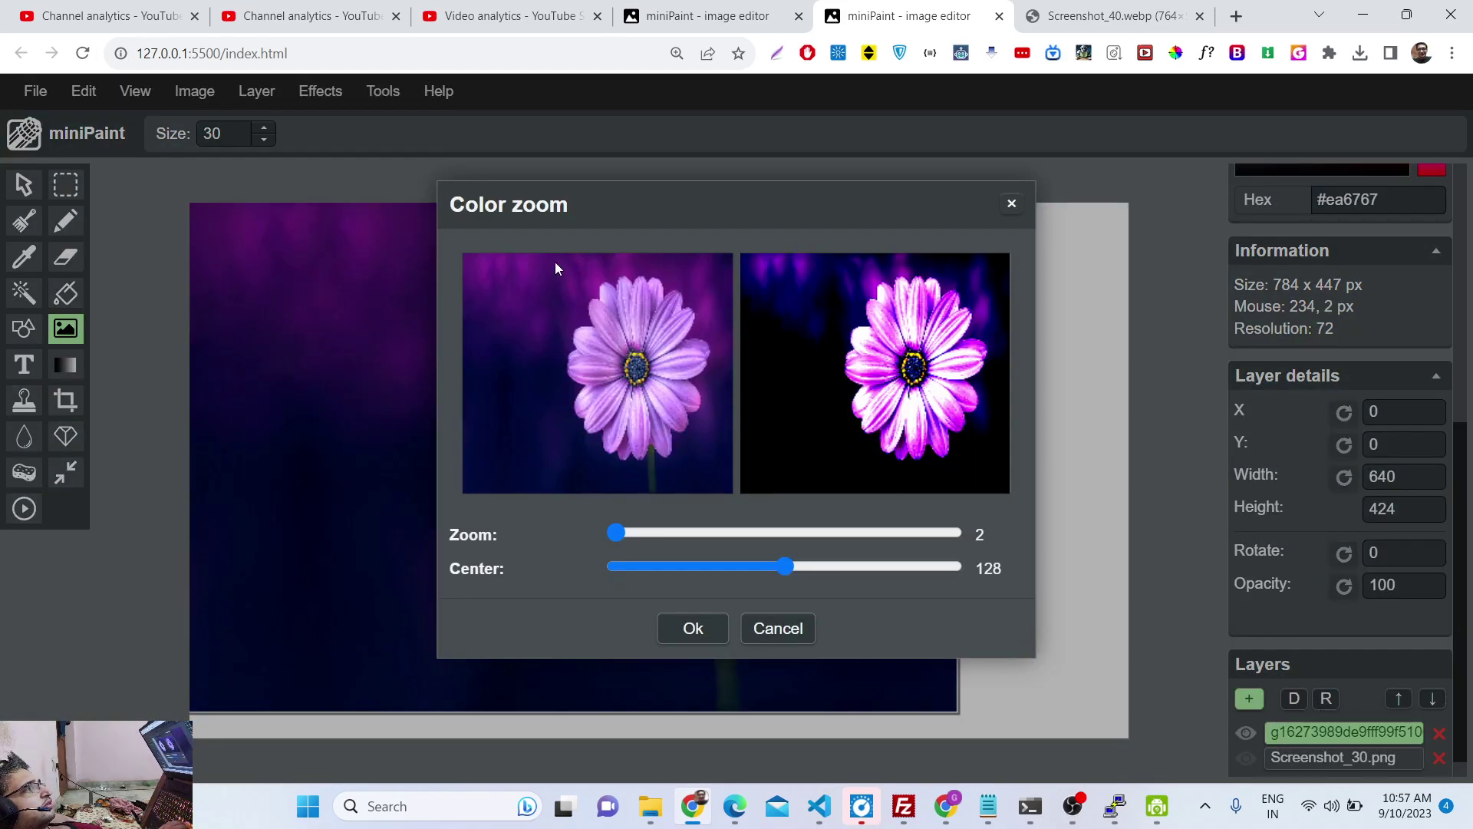
{"action": "left_click", "coordinate": [776, 626]}
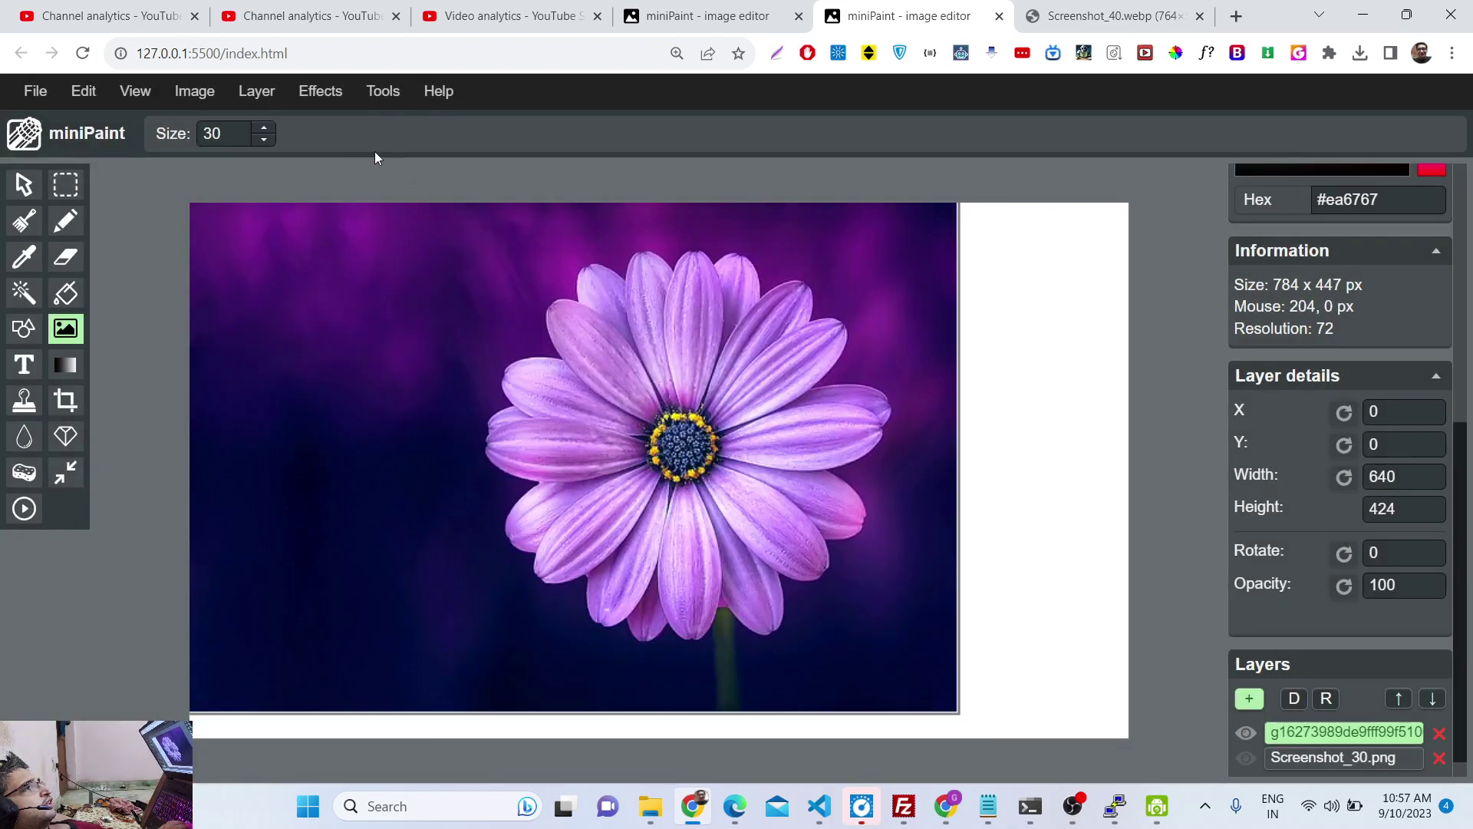
{"action": "left_click", "coordinate": [319, 103]}
{"action": "scroll", "coordinate": [391, 423], "scroll_direction": "down", "scroll_amount": 3}
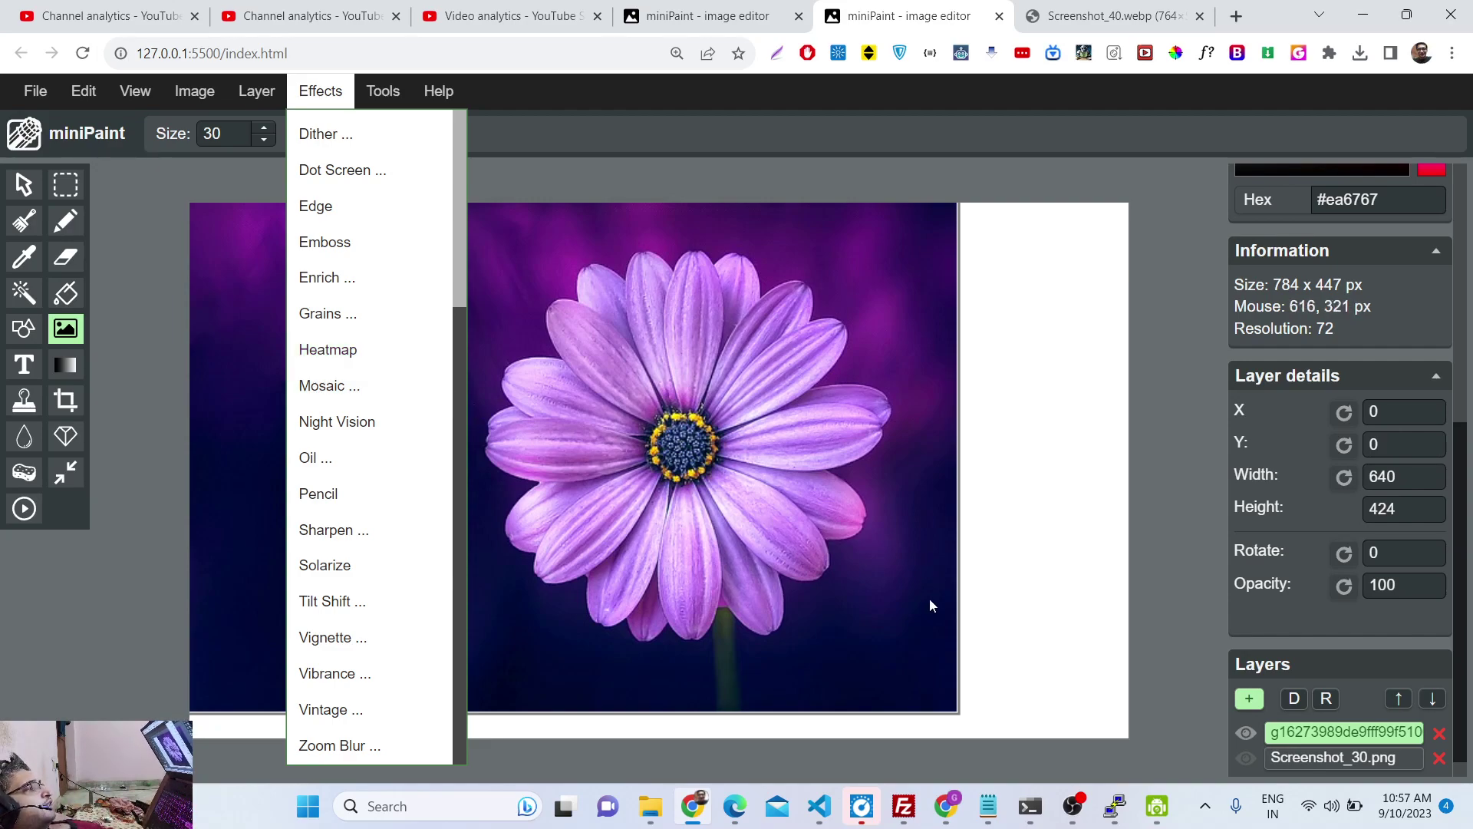
{"action": "left_click", "coordinate": [861, 805]}
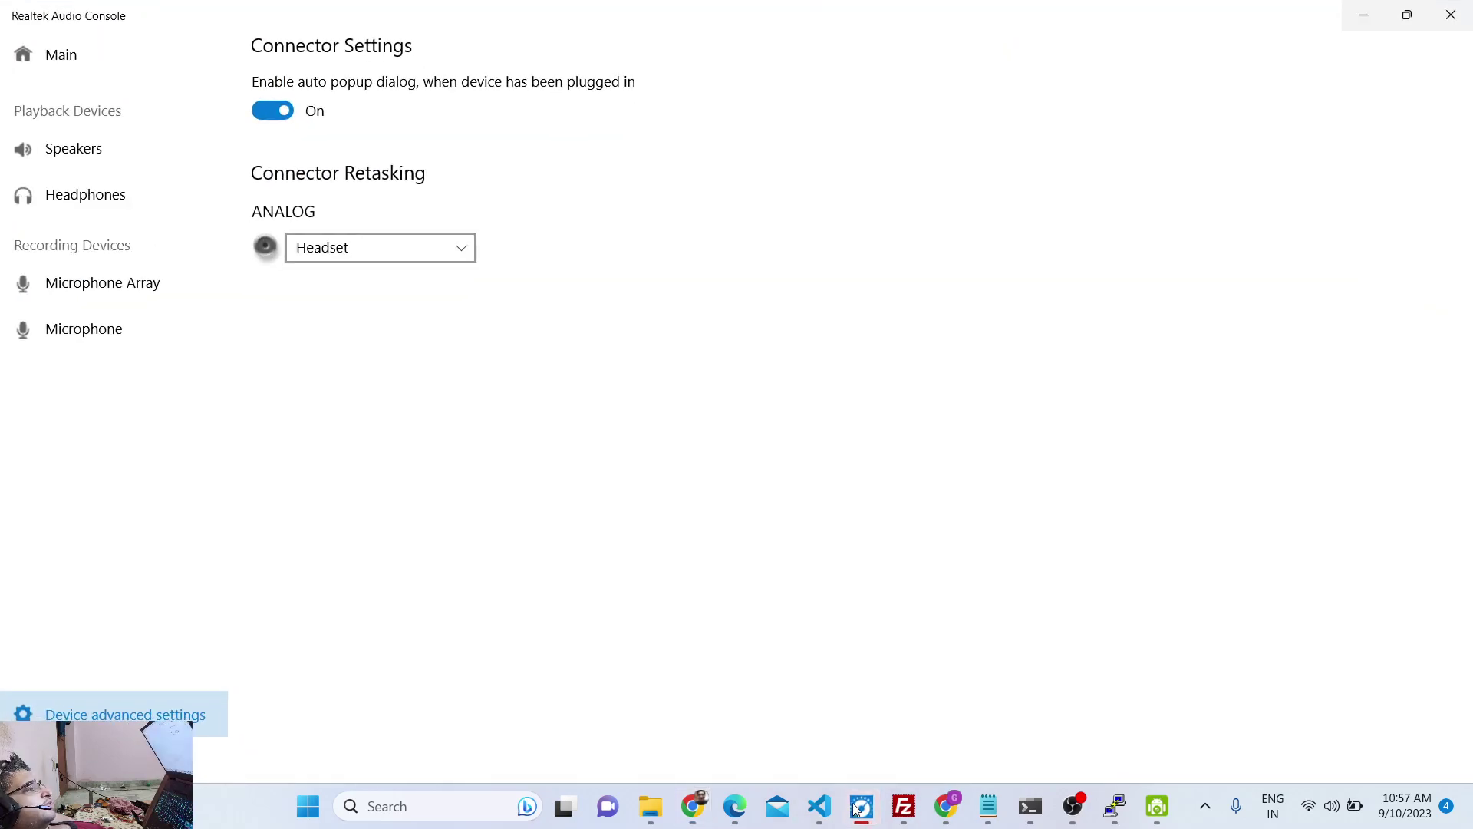
{"action": "left_click", "coordinate": [861, 805]}
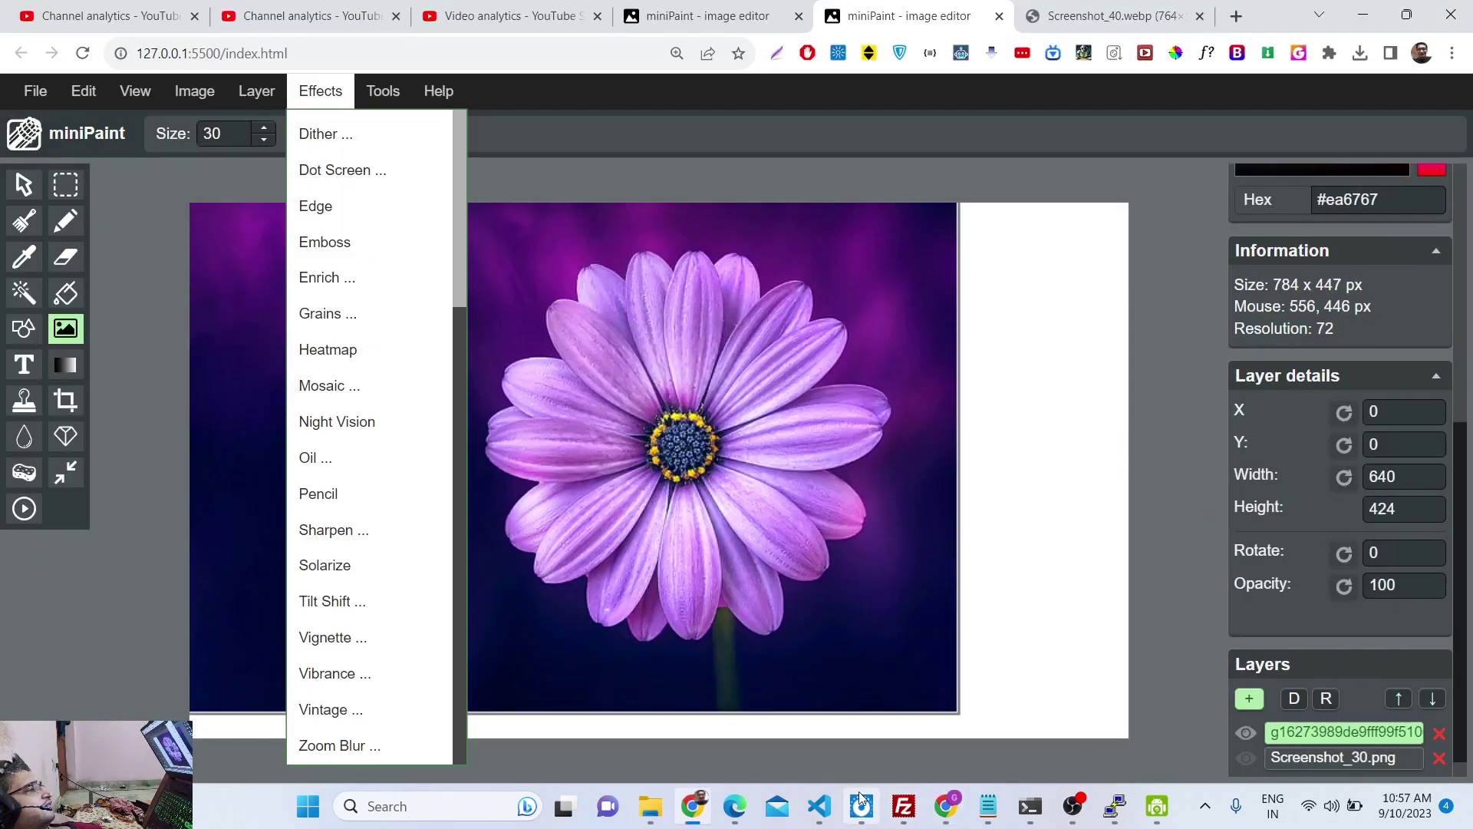
- Switch to VS Code and look through the contents of the project's images folder
{"action": "mouse_move", "coordinate": [820, 806]}
{"action": "left_click", "coordinate": [606, 660]}
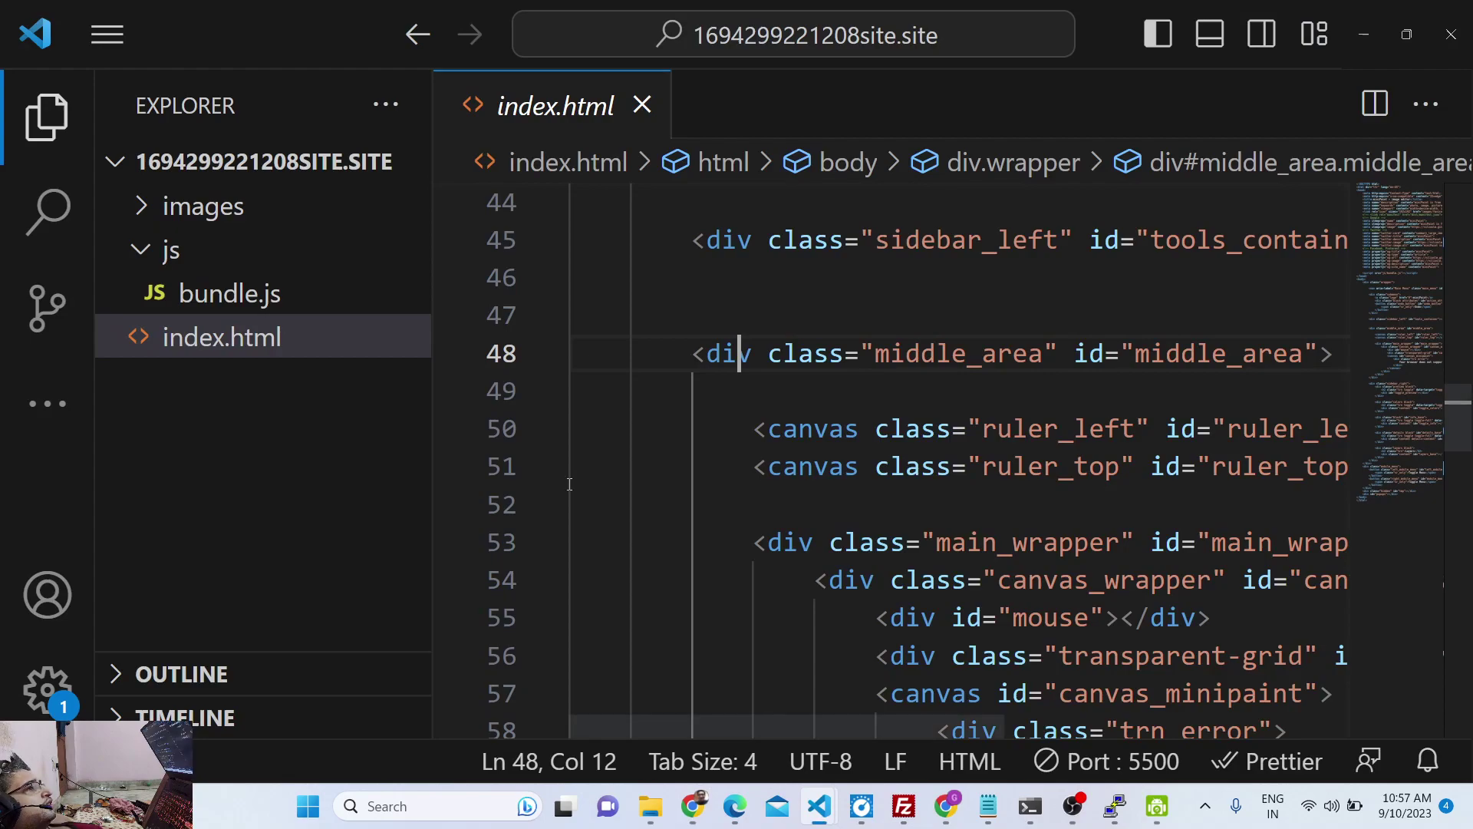
{"action": "left_click", "coordinate": [211, 215]}
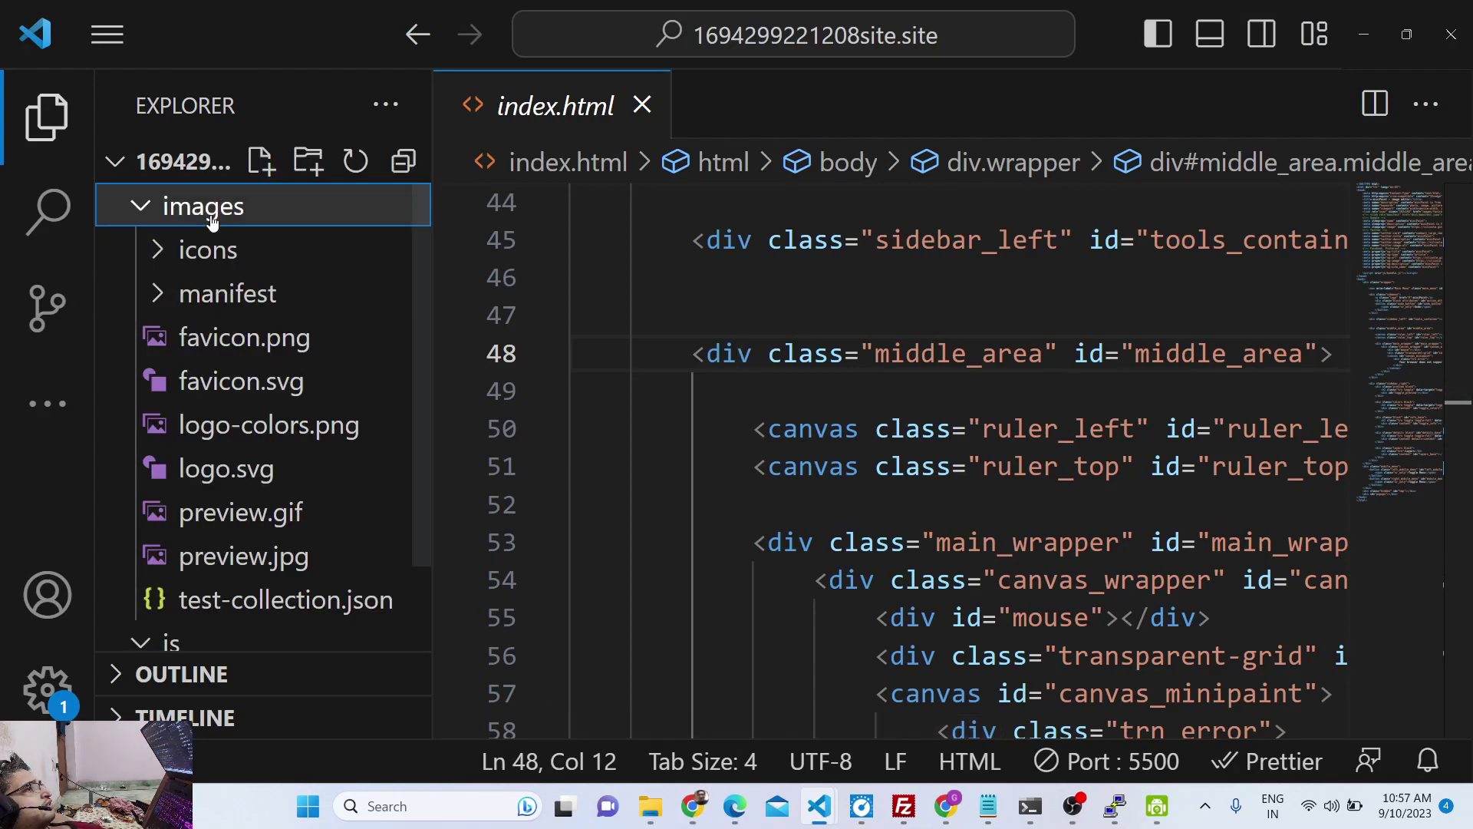
{"action": "left_click", "coordinate": [212, 221]}
{"action": "left_click", "coordinate": [212, 221]}
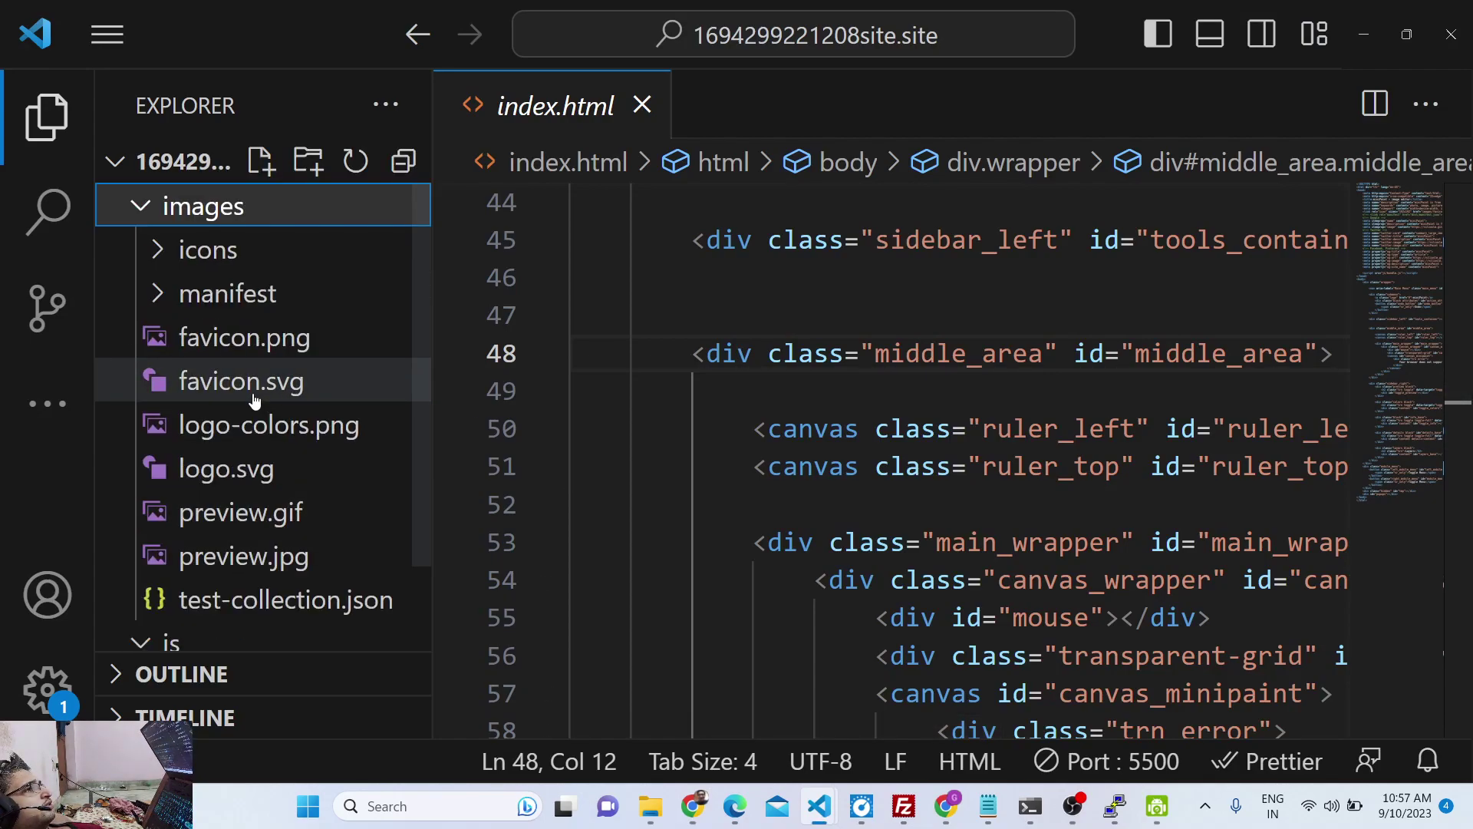
{"action": "left_click", "coordinate": [239, 225]}
- View bundle.js and review the index.html source code, and return to Chrome
{"action": "left_click", "coordinate": [217, 297]}
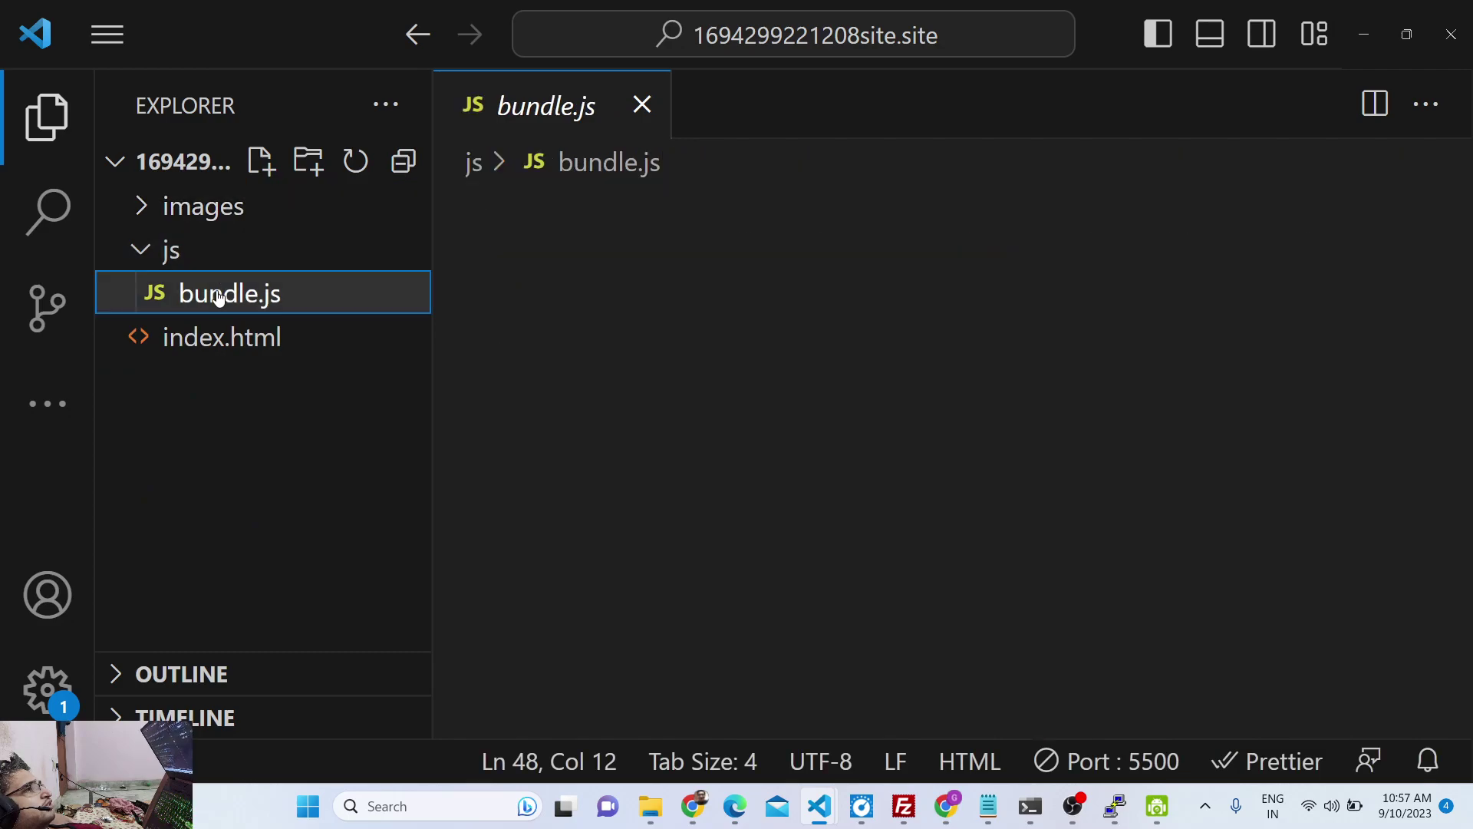
{"action": "left_click", "coordinate": [222, 338]}
{"action": "scroll", "coordinate": [970, 482], "scroll_direction": "up", "scroll_amount": 10}
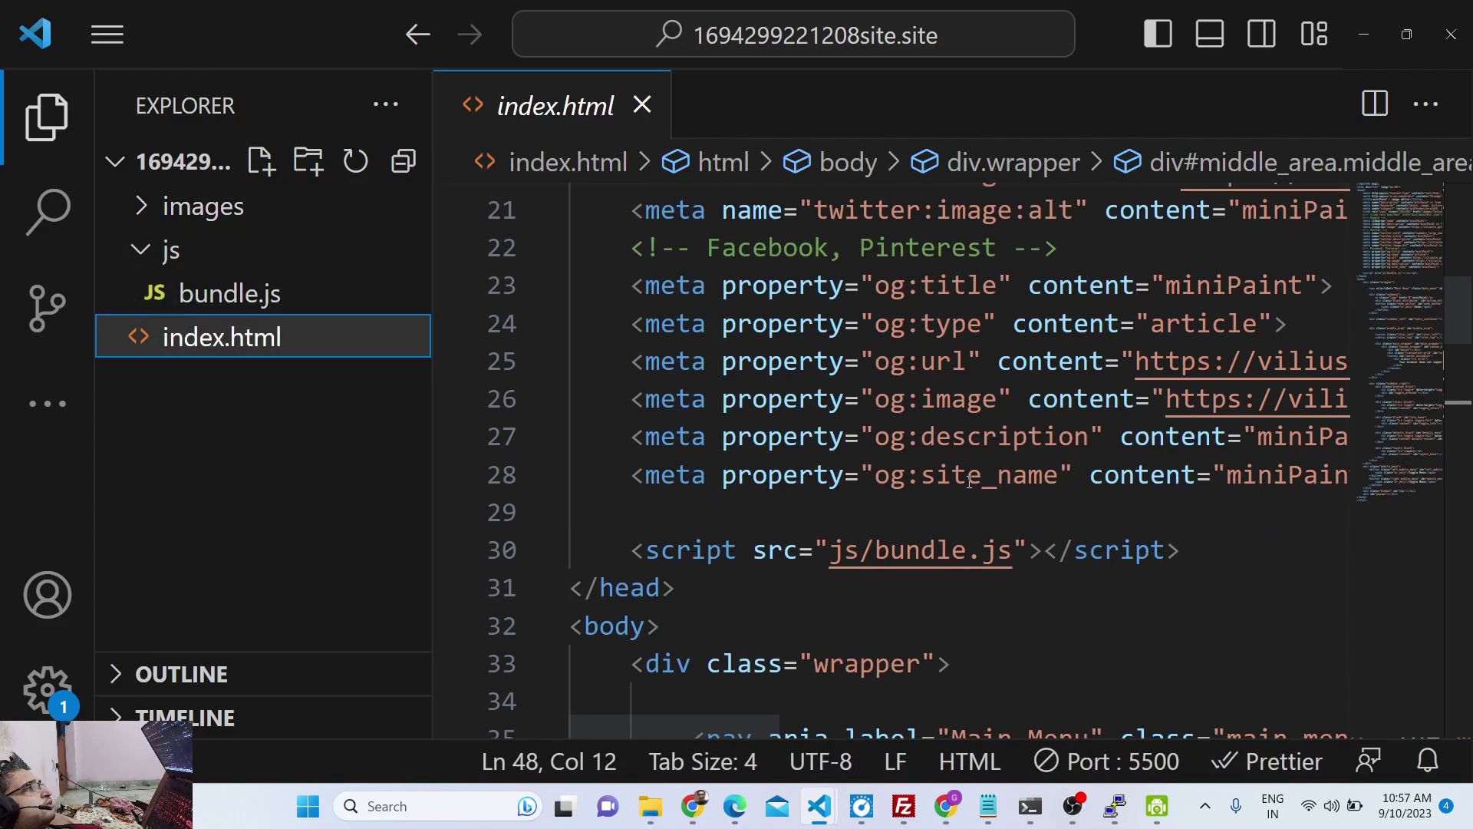
{"action": "scroll", "coordinate": [970, 481], "scroll_direction": "down", "scroll_amount": 20}
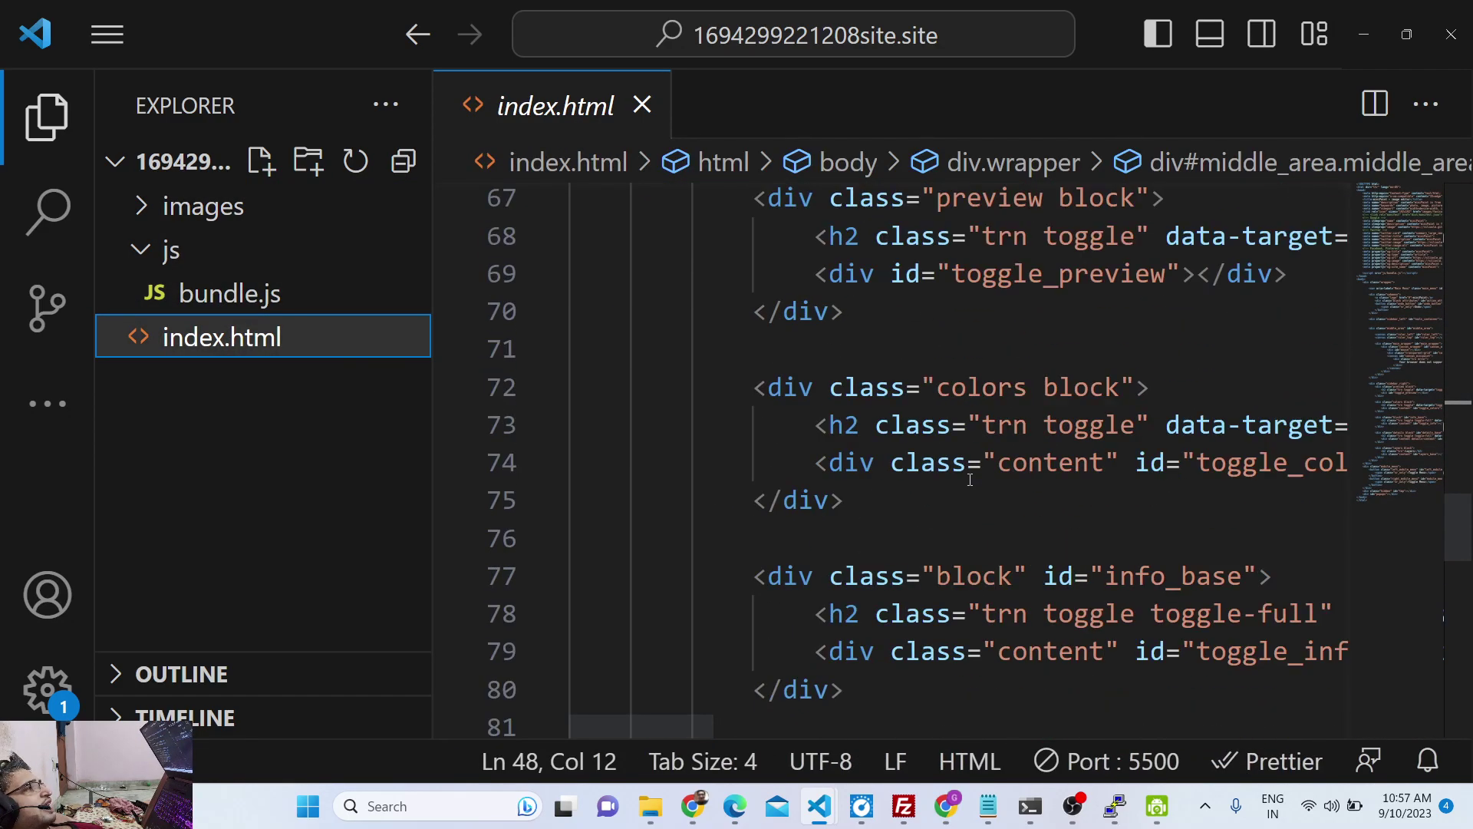
{"action": "scroll", "coordinate": [970, 480], "scroll_direction": "up", "scroll_amount": 10}
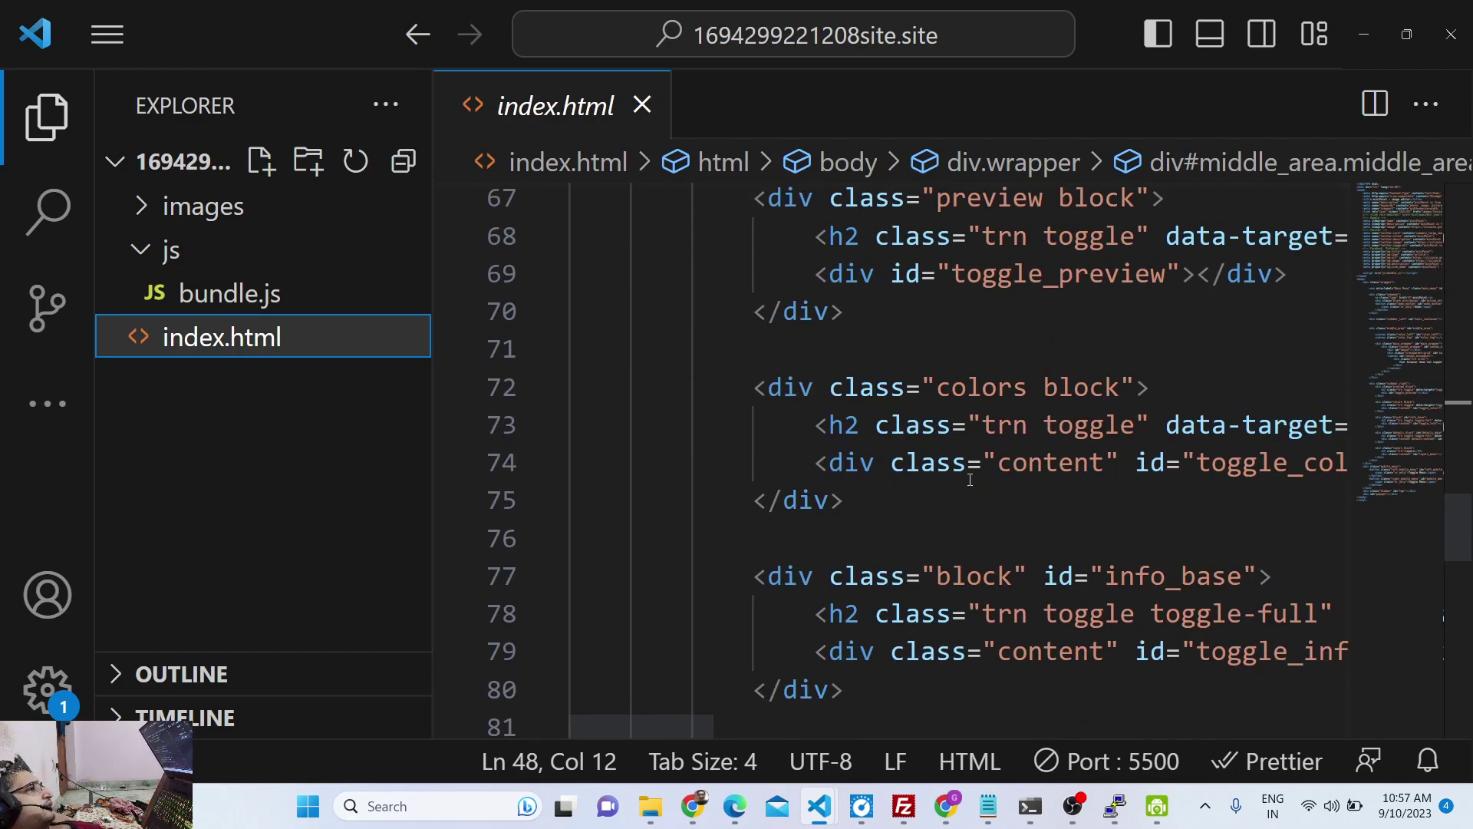
{"action": "left_click", "coordinate": [692, 805]}
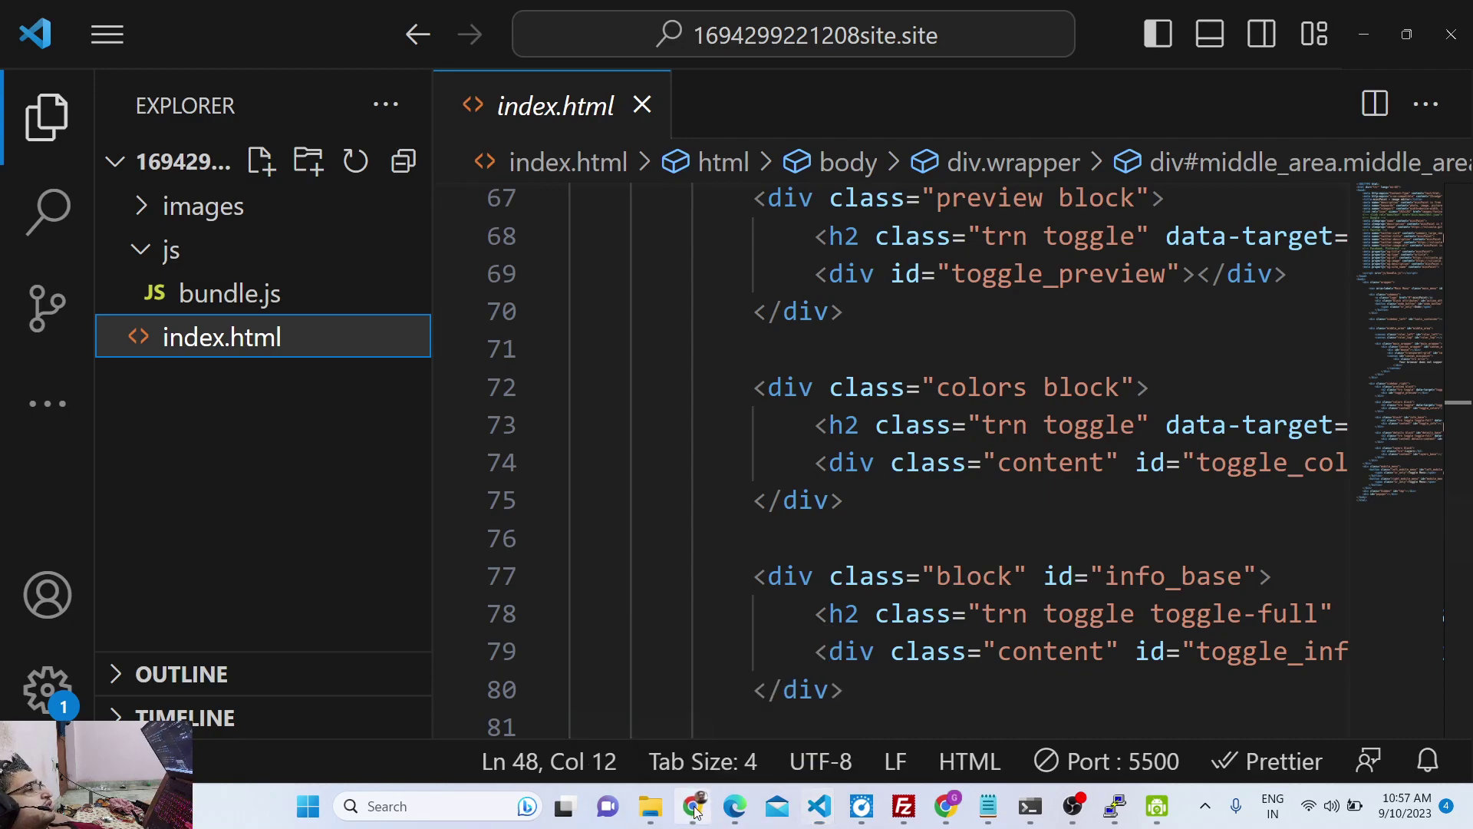